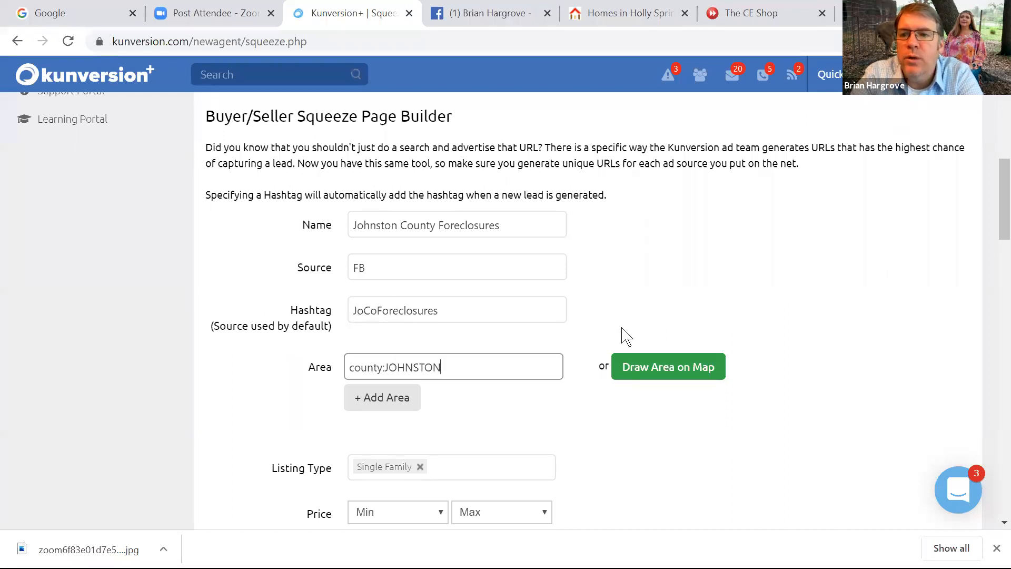
Dismiss the stray page menu and scroll past the filled Name, Source, Hashtag and Area fields to Options
{"action": "right_click", "coordinate": [988, 244]}
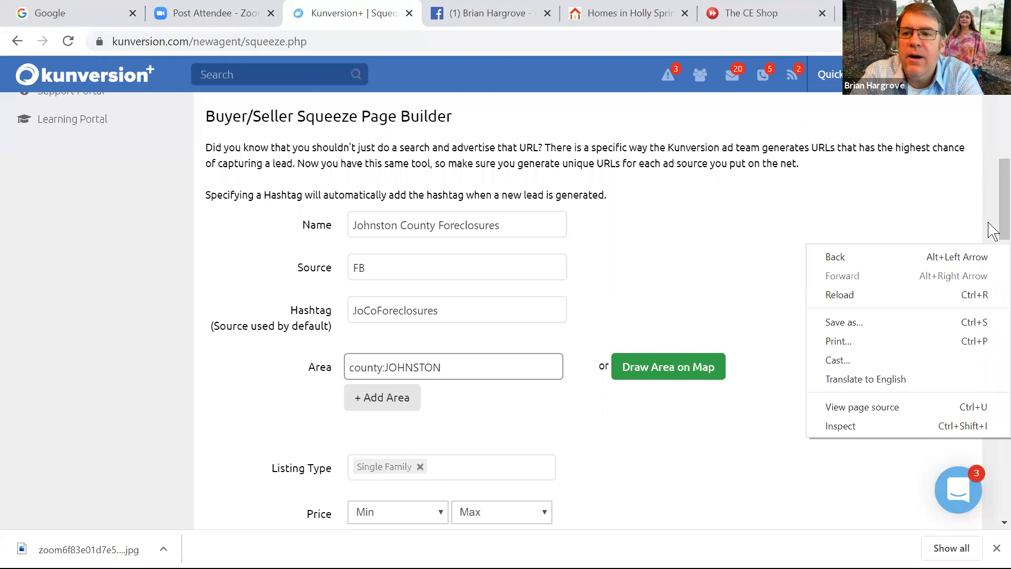
{"action": "left_click", "coordinate": [988, 218]}
{"action": "scroll", "coordinate": [988, 222], "scroll_direction": "down", "scroll_amount": 3}
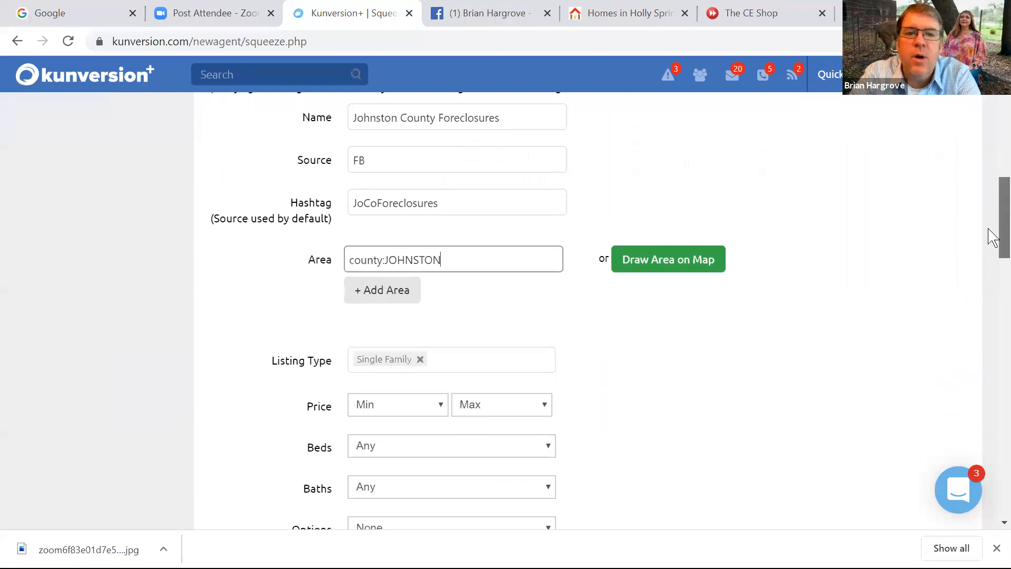
{"action": "scroll", "coordinate": [988, 248], "scroll_direction": "down", "scroll_amount": 4}
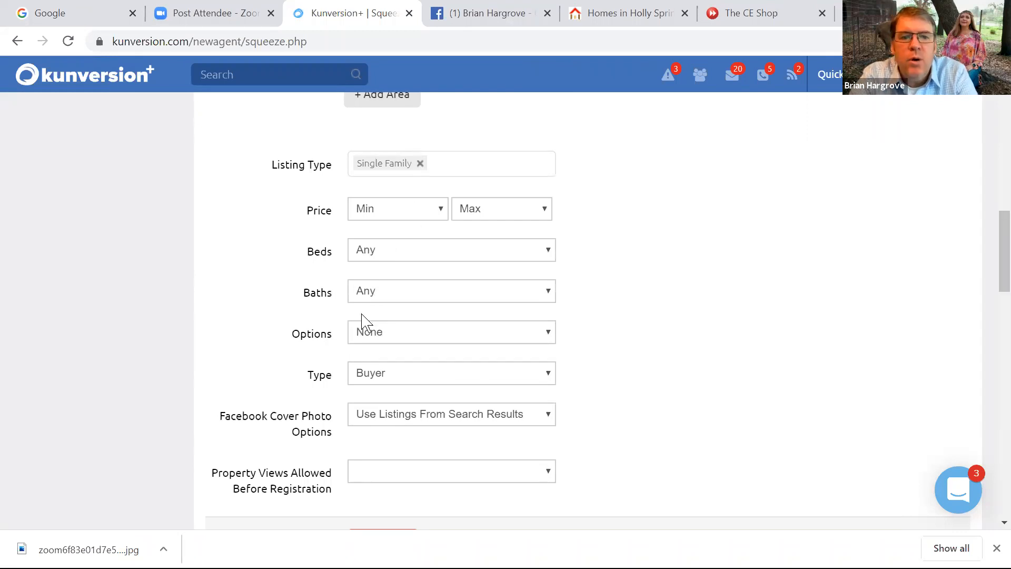
Set the squeeze page Options to Foreclosures from the Financial Options group
{"action": "left_click", "coordinate": [390, 343]}
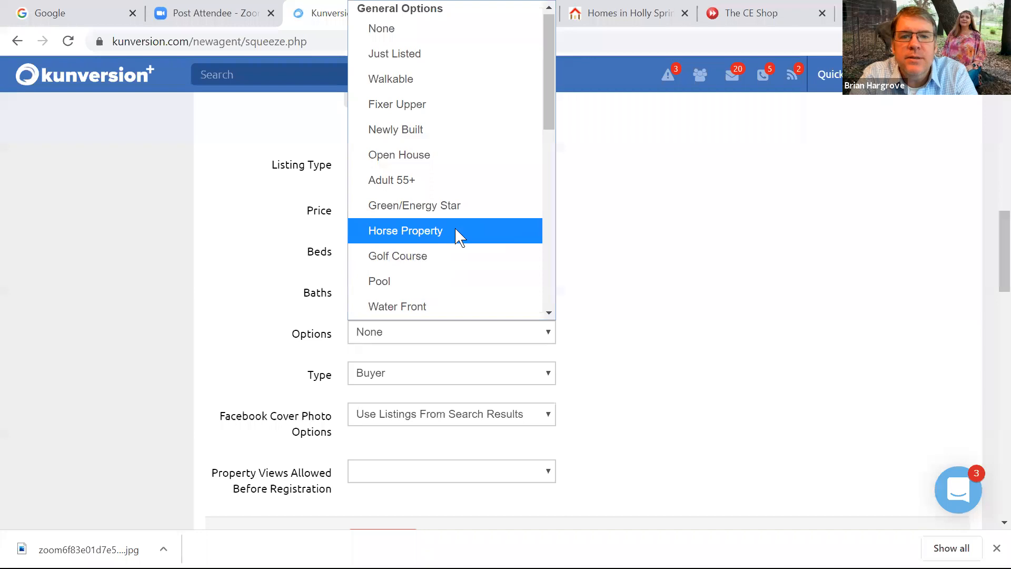
{"action": "left_click_drag", "start_coordinate": [552, 111], "coordinate": [544, 198]}
{"action": "left_click", "coordinate": [444, 179]}
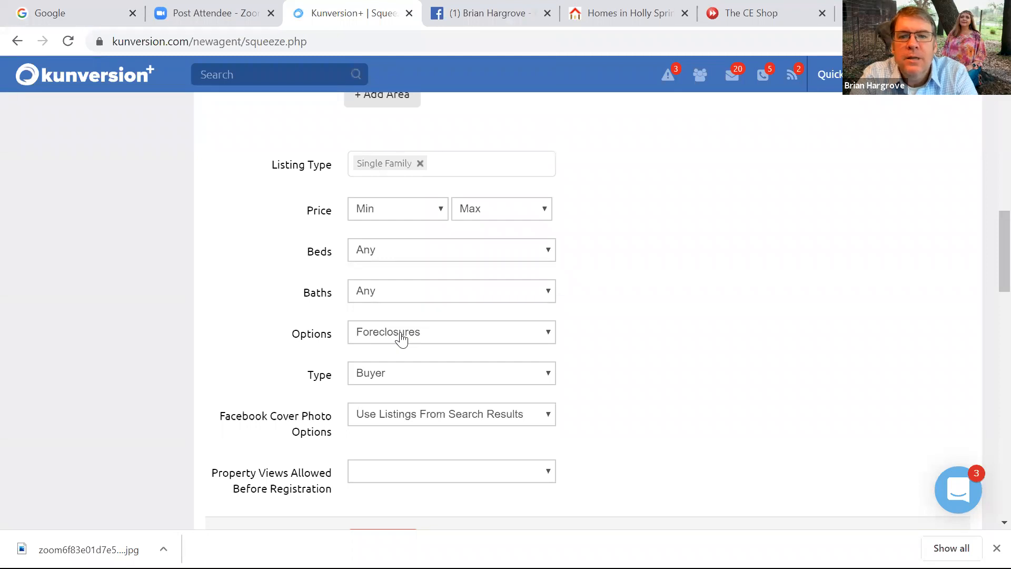
{"action": "scroll", "coordinate": [990, 271], "scroll_direction": "up", "scroll_amount": 6}
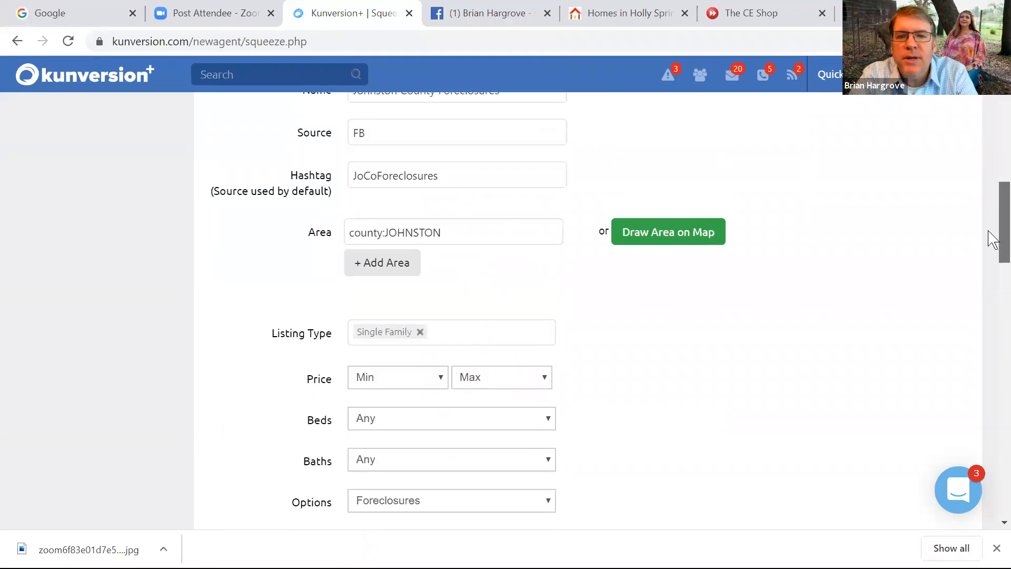
{"action": "scroll", "coordinate": [990, 240], "scroll_direction": "down", "scroll_amount": 2}
{"action": "scroll", "coordinate": [993, 246], "scroll_direction": "down", "scroll_amount": 1}
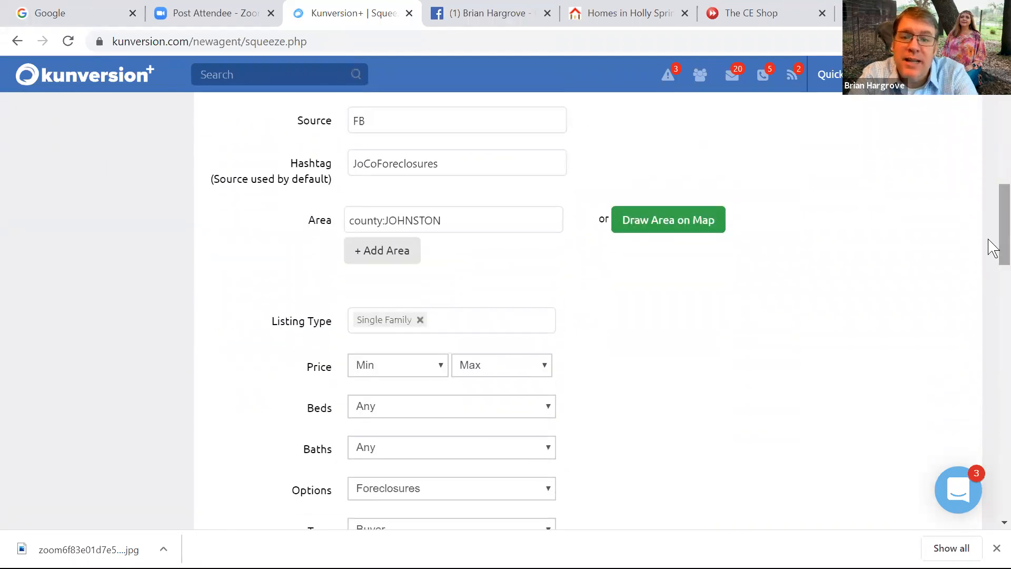
{"action": "scroll", "coordinate": [990, 245], "scroll_direction": "down", "scroll_amount": 5}
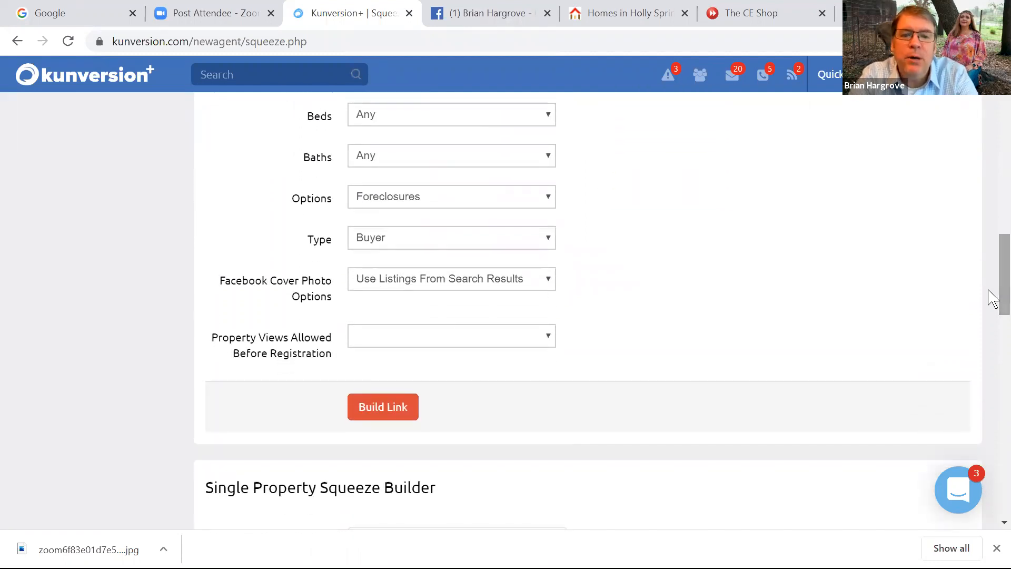
Build the link and locate the new Johnston County Foreclosures row among the 6 saved links
{"action": "left_click", "coordinate": [395, 413]}
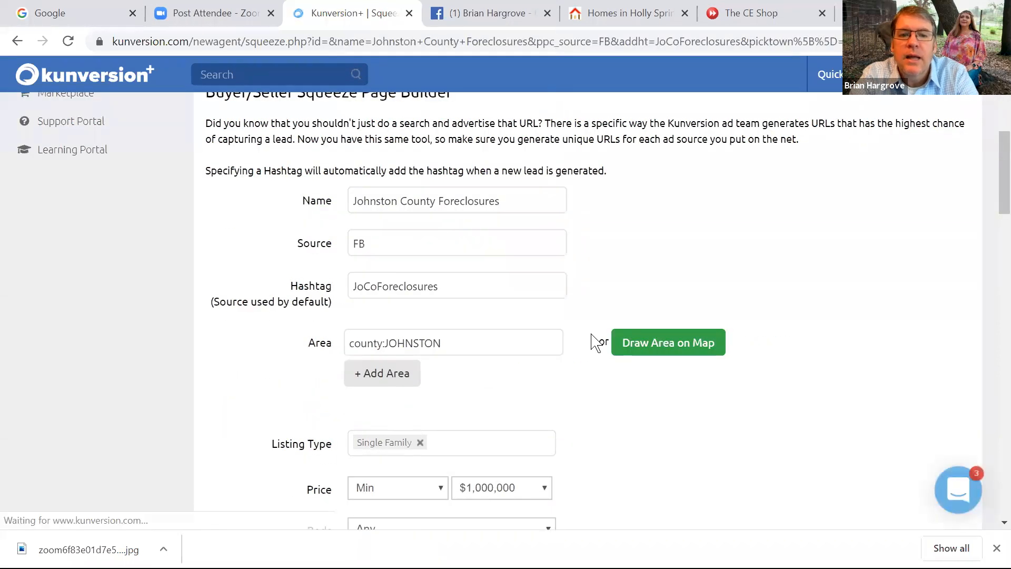
{"action": "left_click_drag", "start_coordinate": [992, 202], "coordinate": [989, 145]}
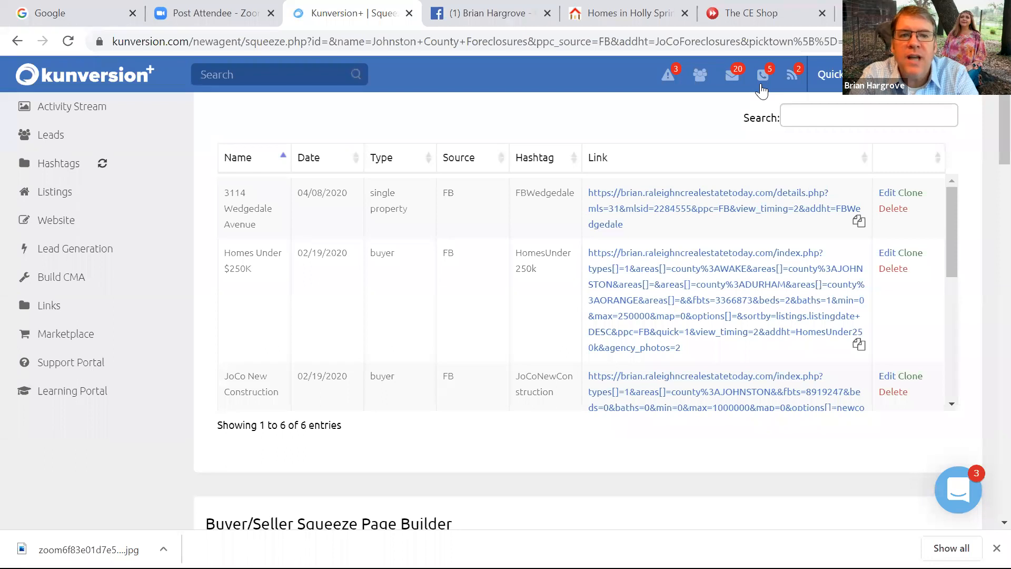
{"action": "left_click_drag", "start_coordinate": [954, 219], "coordinate": [924, 370]}
{"action": "scroll", "coordinate": [917, 295], "scroll_direction": "up", "scroll_amount": 2}
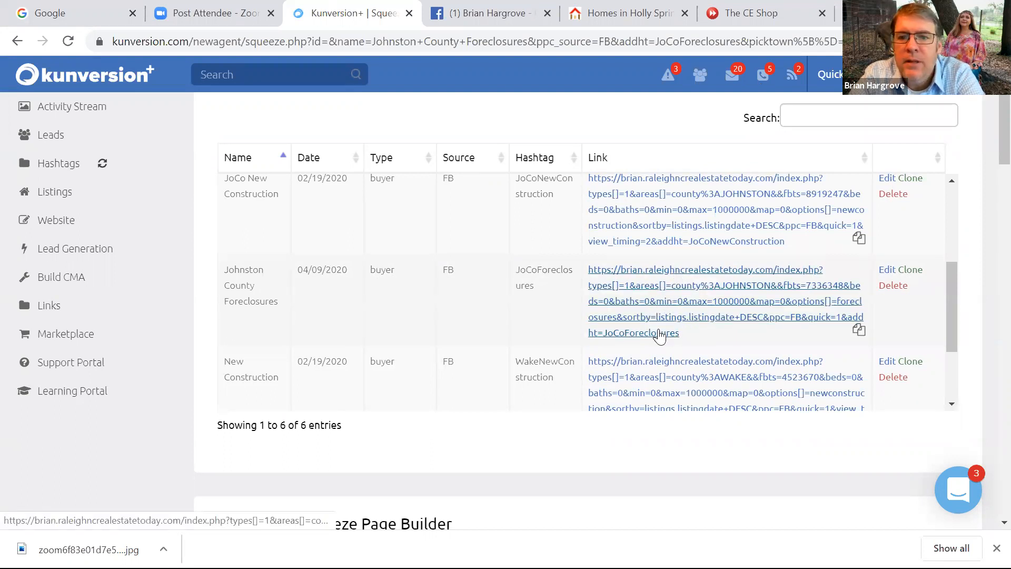
Copy the Johnston County Foreclosures squeeze URL and switch to the Facebook business page
{"action": "left_click_drag", "start_coordinate": [692, 339], "coordinate": [587, 273]}
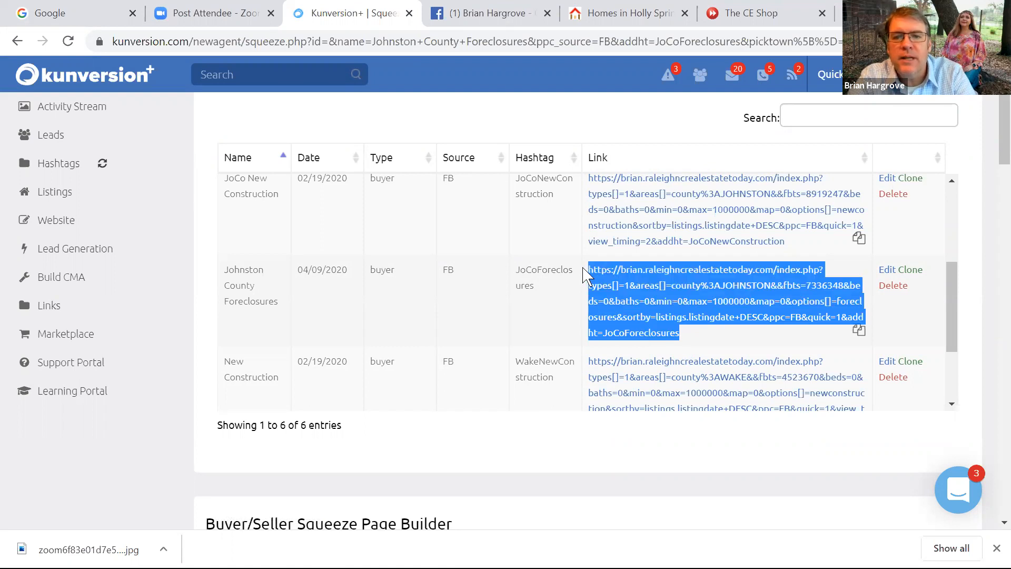
{"action": "right_click", "coordinate": [627, 278]}
{"action": "left_click", "coordinate": [654, 400]}
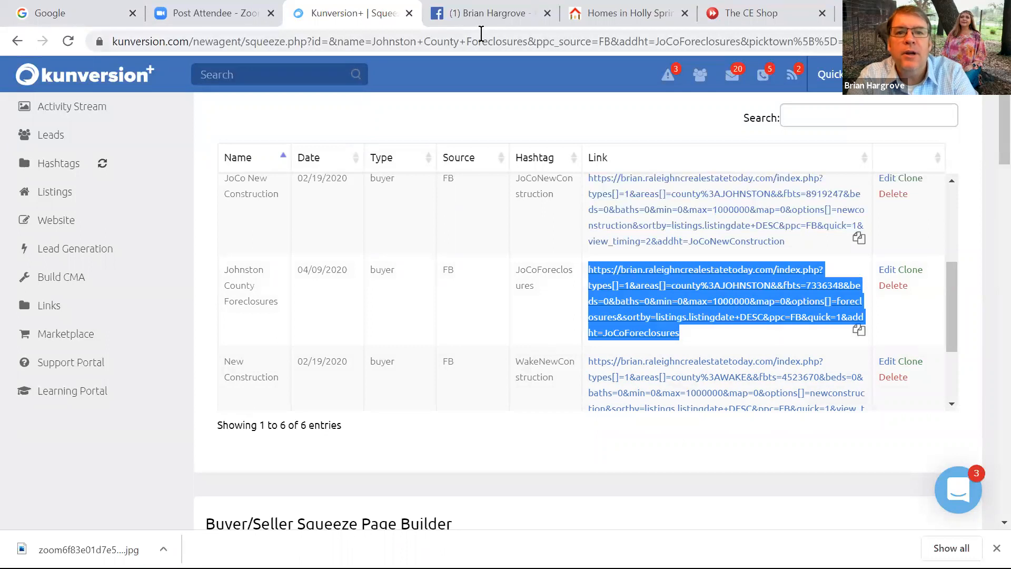
{"action": "left_click", "coordinate": [477, 16]}
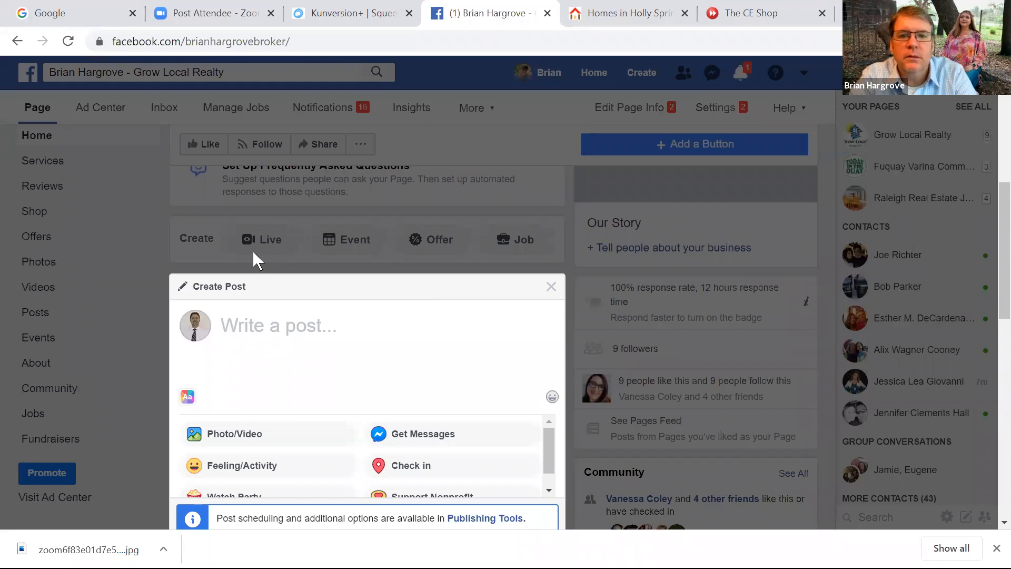
{"action": "left_click", "coordinate": [551, 287]}
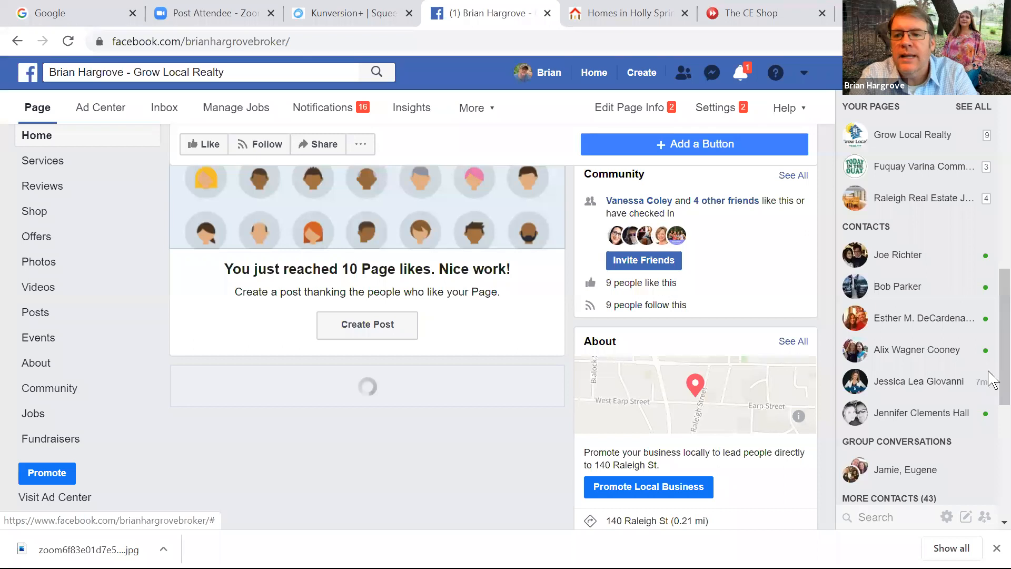
{"action": "scroll", "coordinate": [988, 358], "scroll_direction": "up", "scroll_amount": 10}
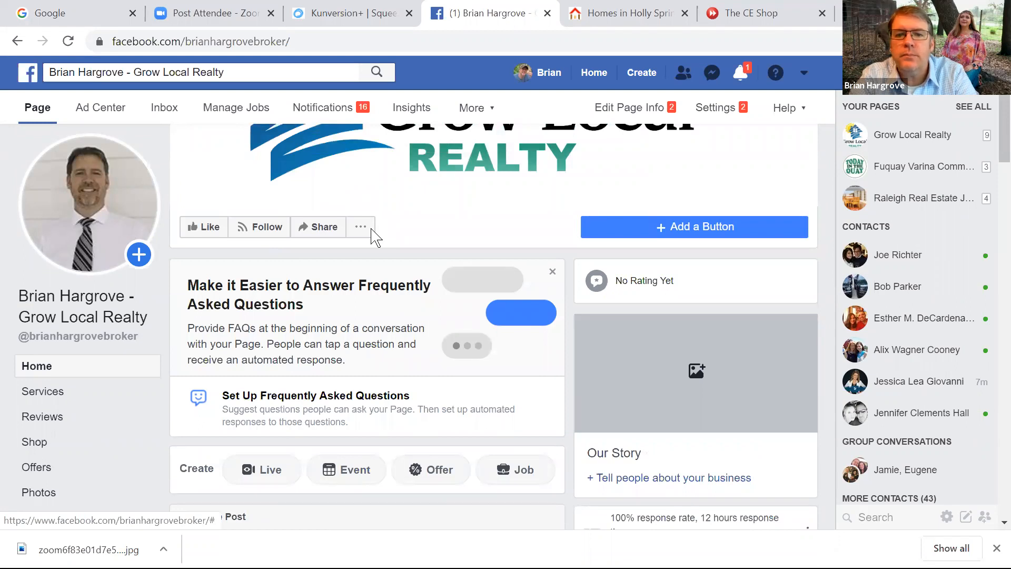
{"action": "scroll", "coordinate": [987, 164], "scroll_direction": "down", "scroll_amount": 5}
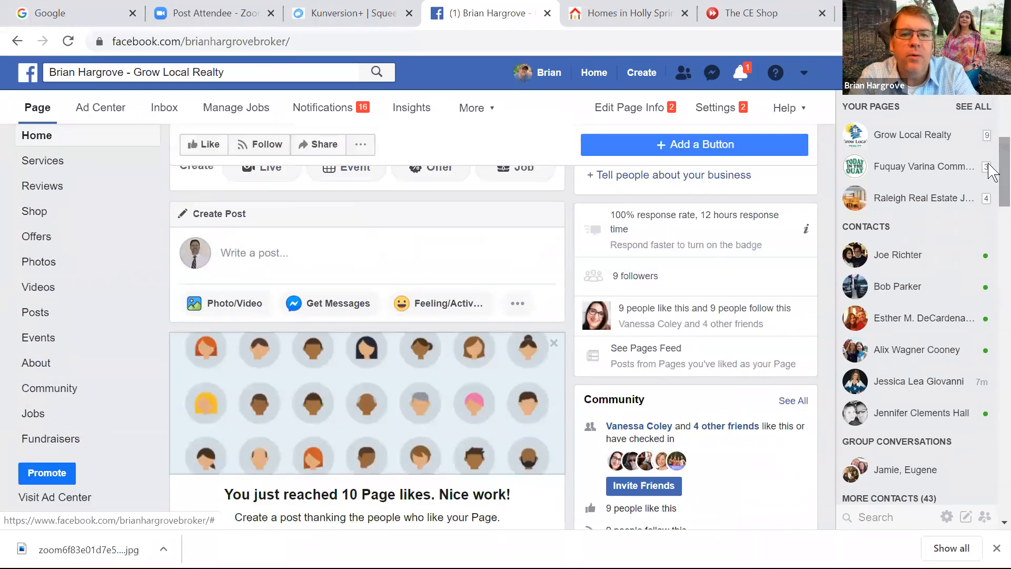
{"action": "key", "text": "p"}
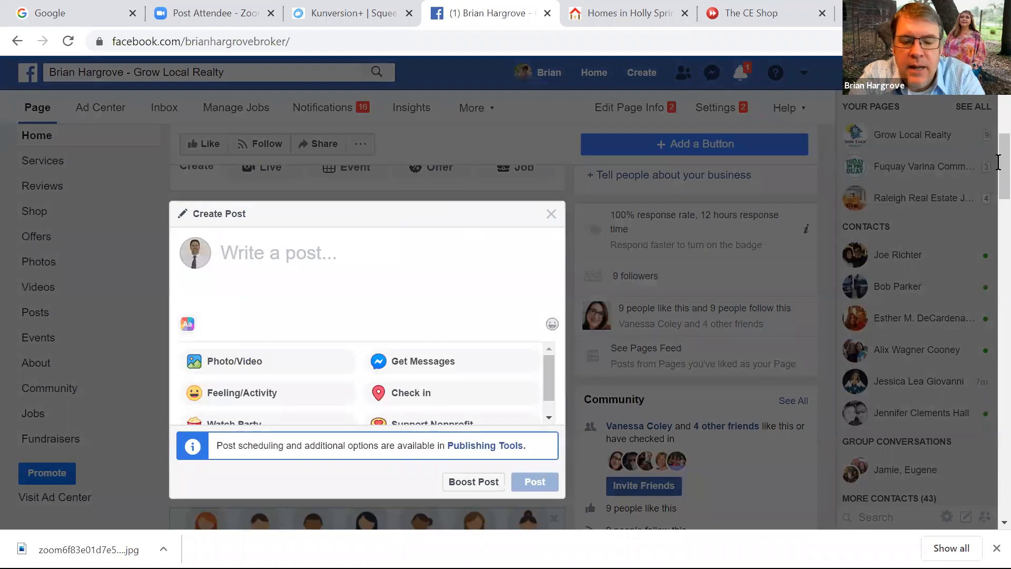
Type the Johnston County Foreclosure List announcement, fix the 'COunty' typo, and add the 15-minute update line
{"action": "type", "text": "John"}
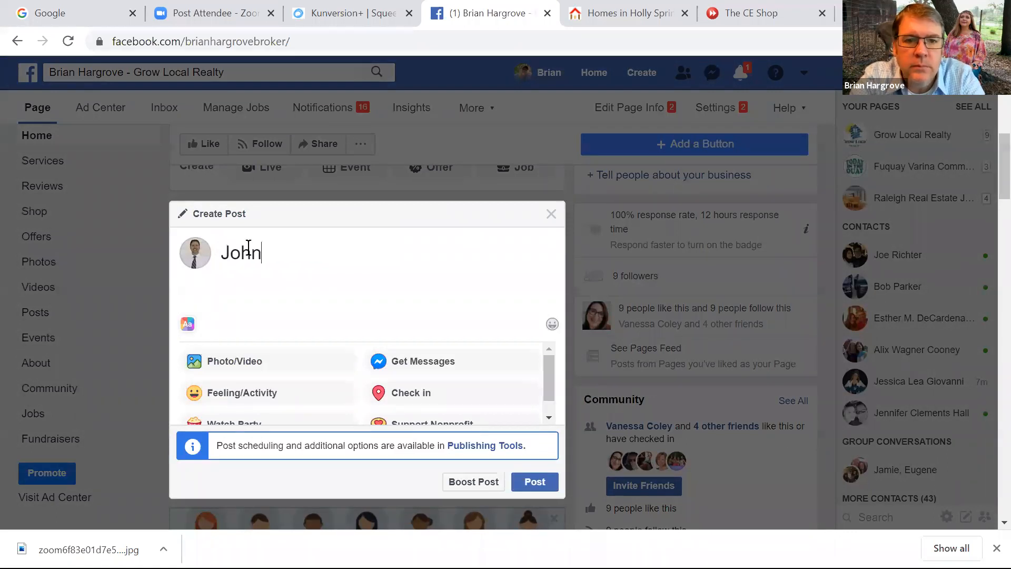
{"action": "type", "text": "ston Co"}
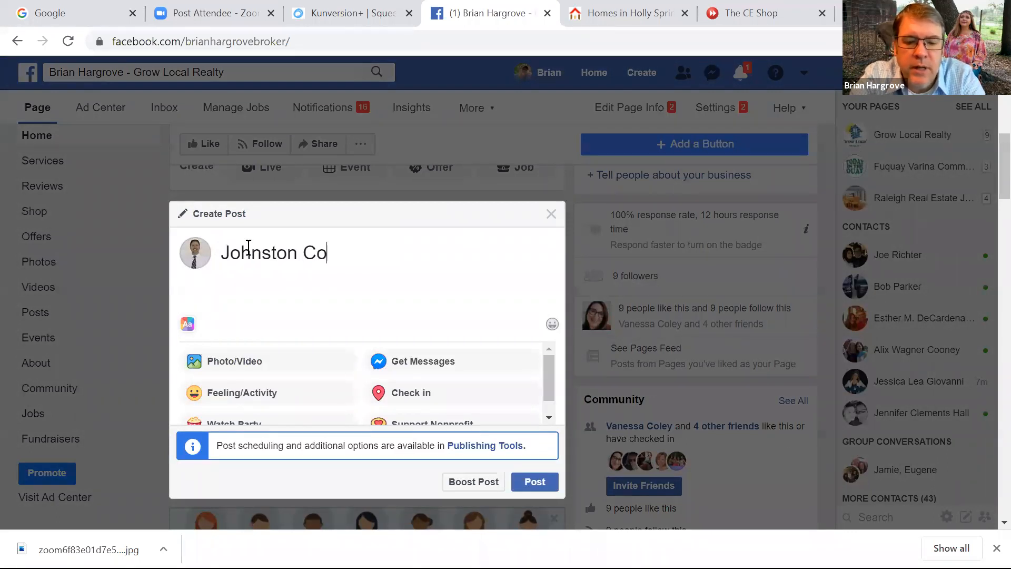
{"action": "type", "text": "unty F"}
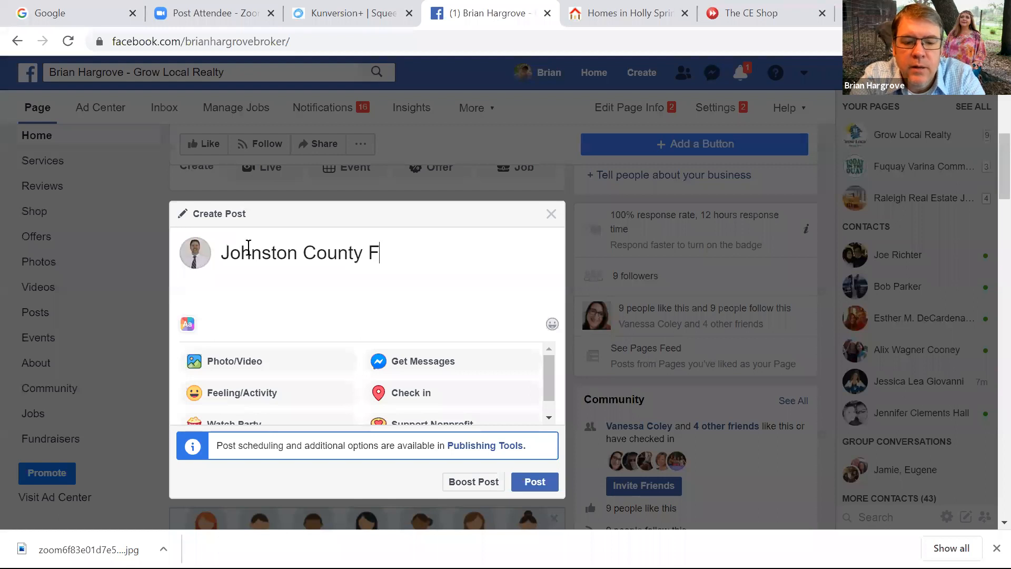
{"action": "type", "text": "orecl"}
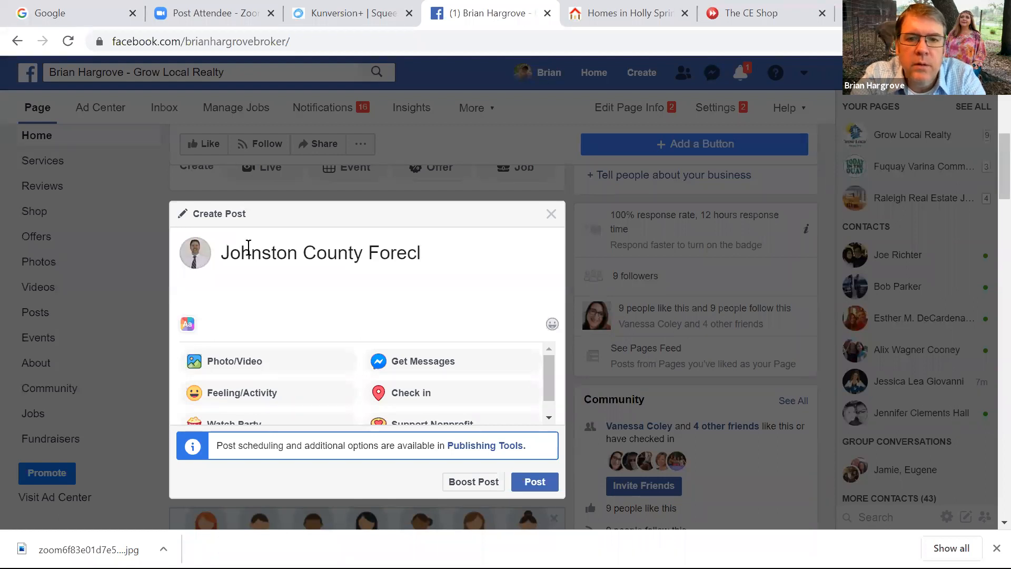
{"action": "type", "text": "osure List. Be t"}
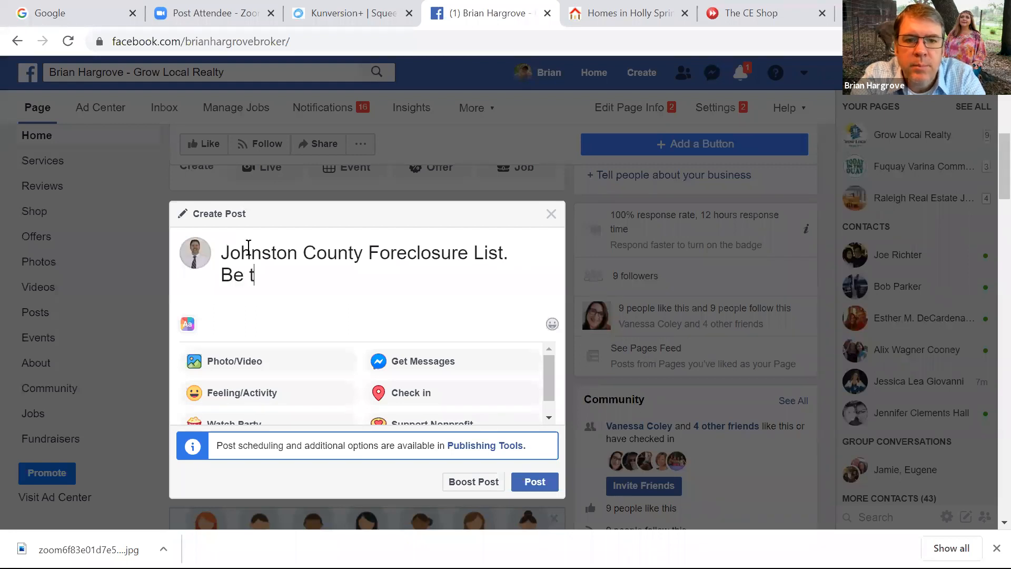
{"action": "type", "text": "he first to"}
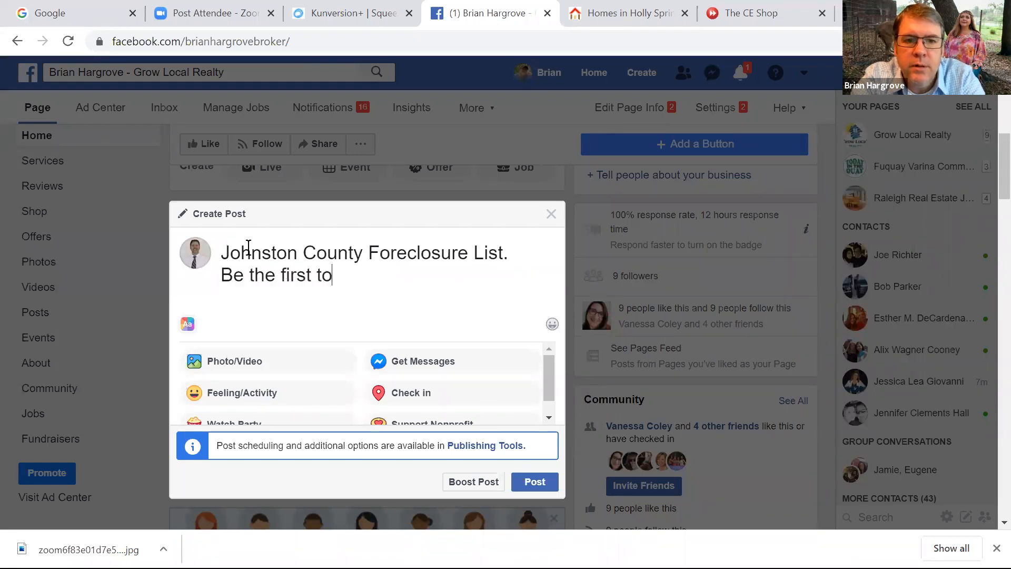
{"action": "type", "text": " see the new"}
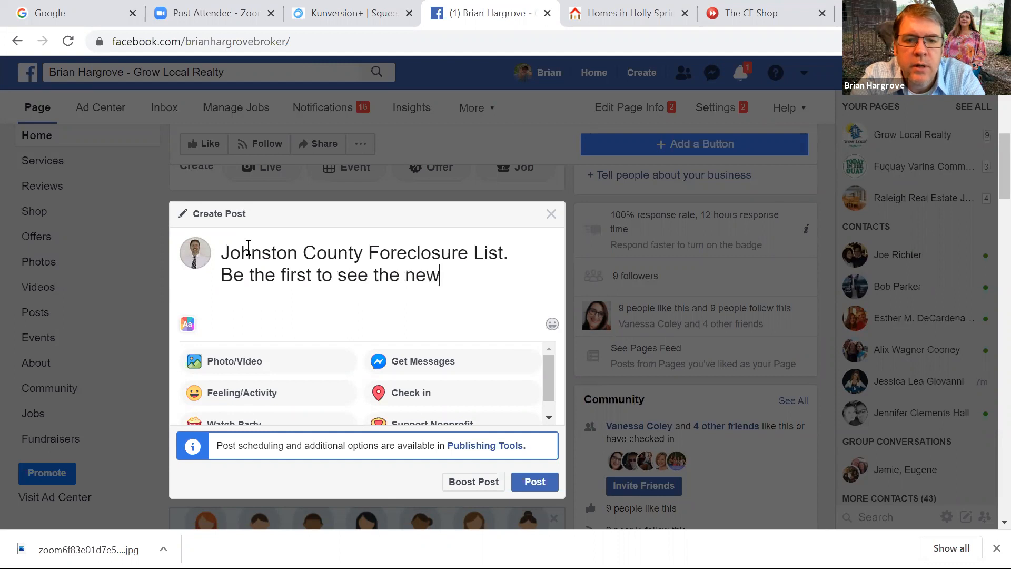
{"action": "type", "text": " REO "}
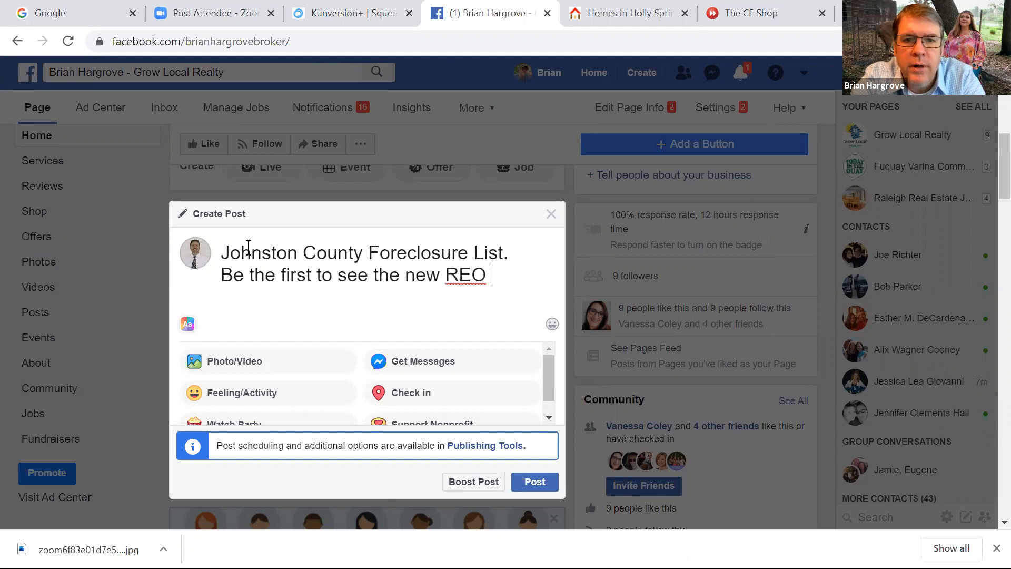
{"action": "type", "text": "listings an"}
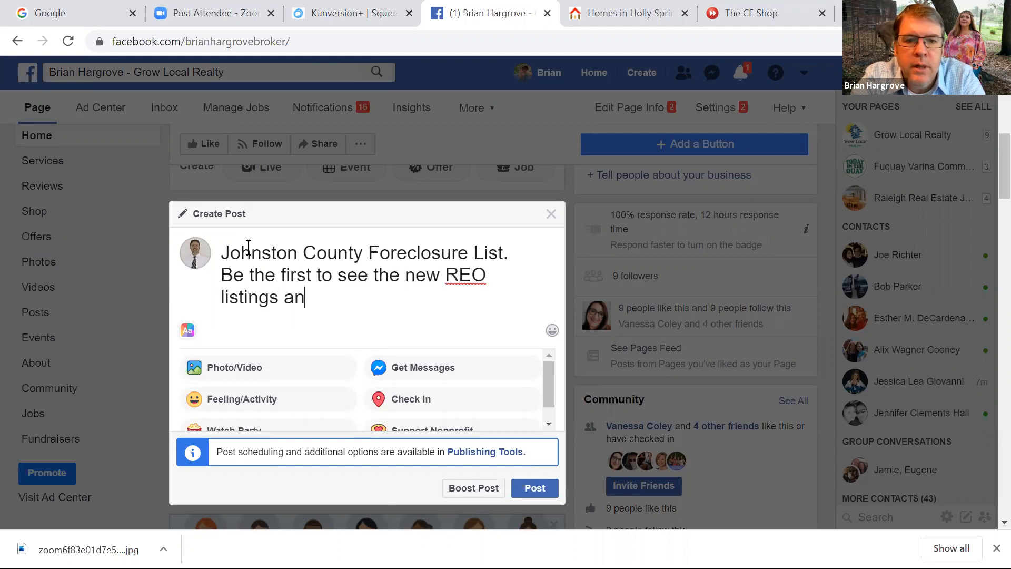
{"action": "type", "text": "d pric"}
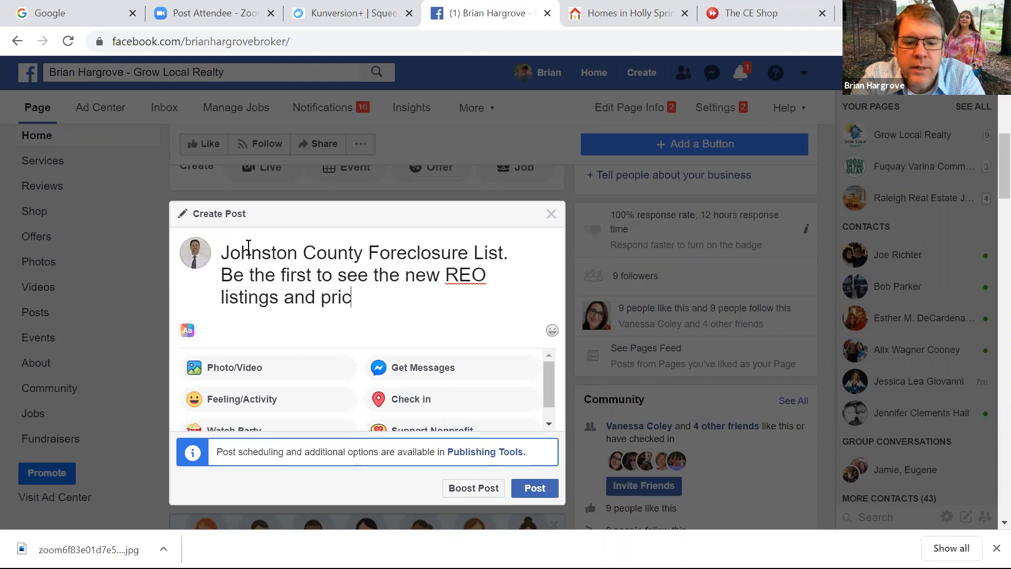
{"action": "type", "text": "e reductions on"}
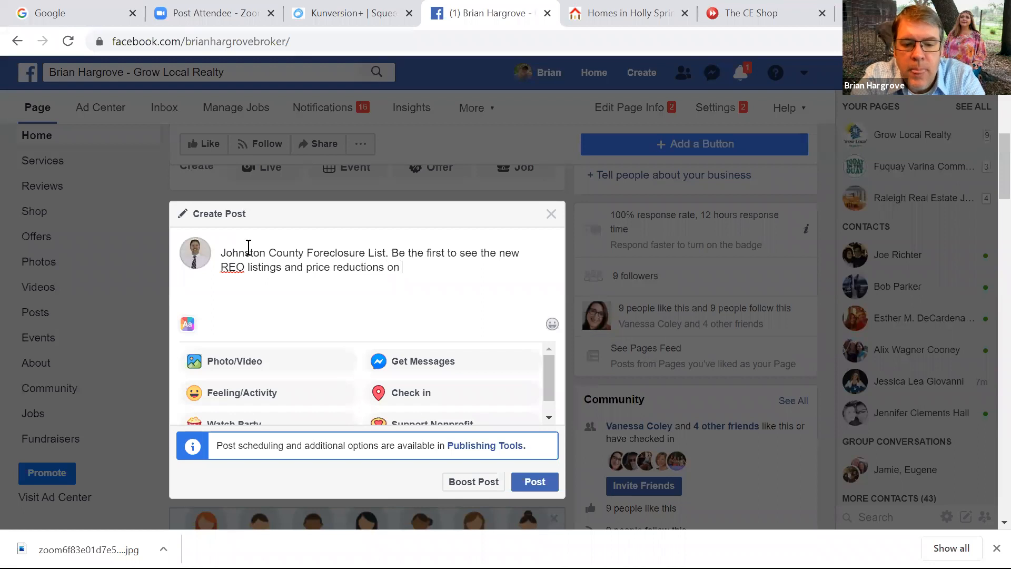
{"action": "type", "text": " ban"}
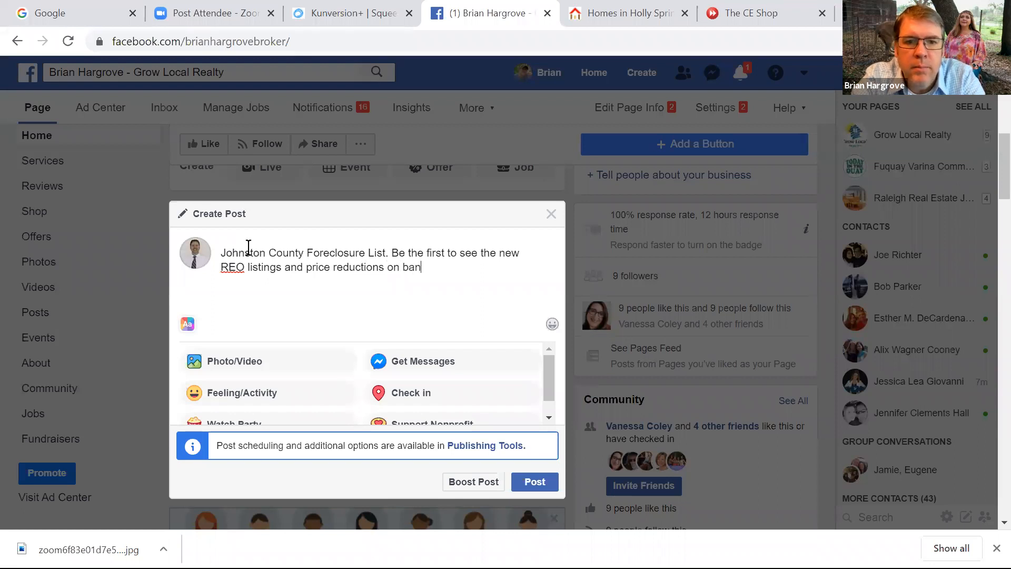
{"action": "type", "text": "k owned"}
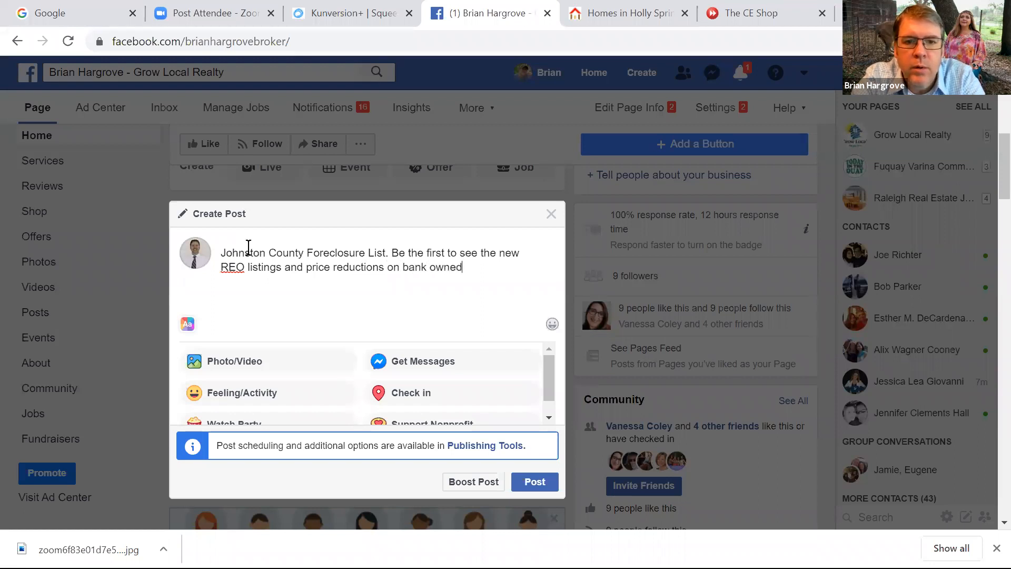
{"action": "type", "text": " homed"}
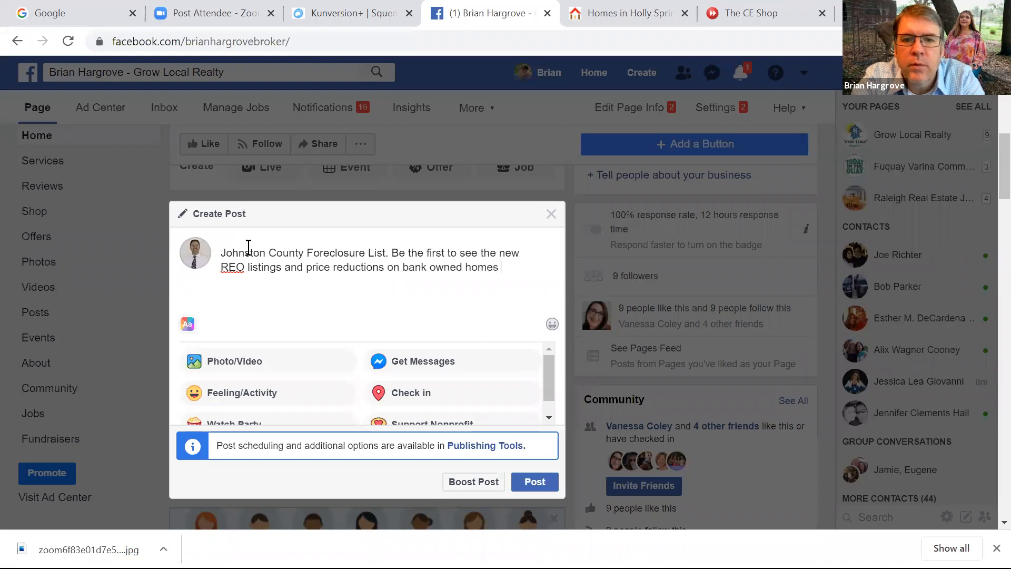
{"action": "type", "text": " in Johnsto"}
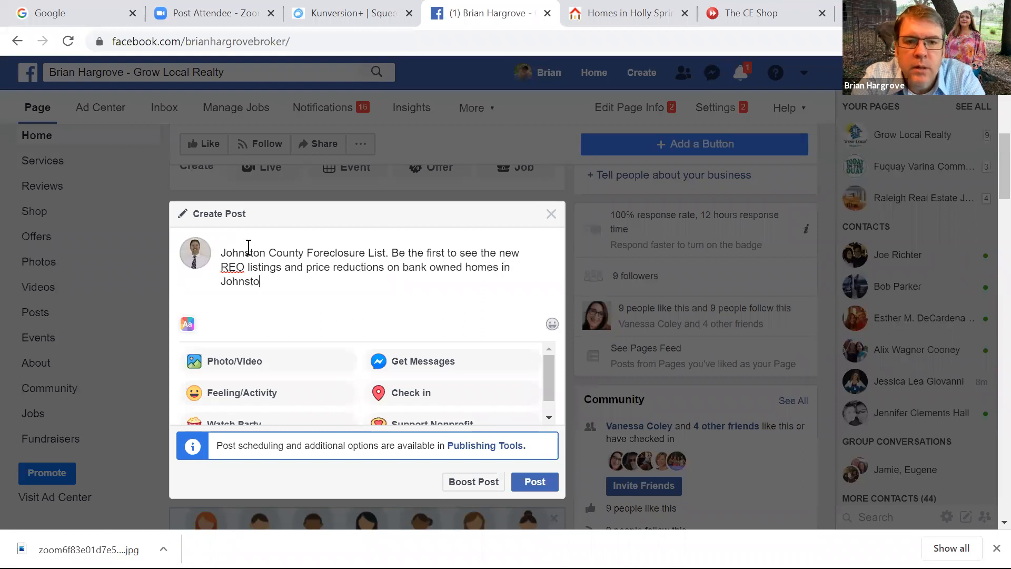
{"action": "type", "text": "n COunty."}
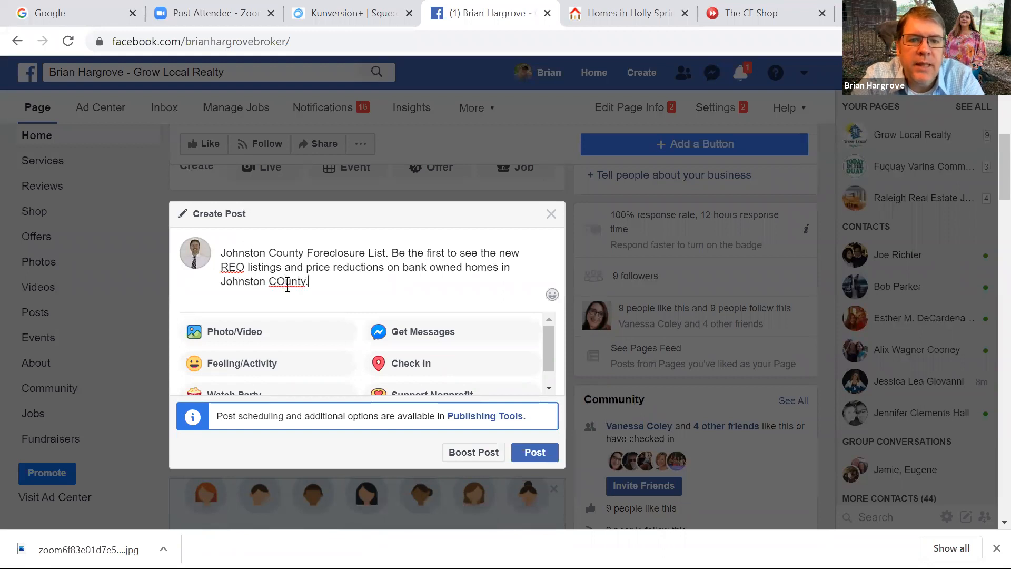
{"action": "key", "text": "BackSpace"}
{"action": "type", "text": "o"}
{"action": "left_click", "coordinate": [321, 280]}
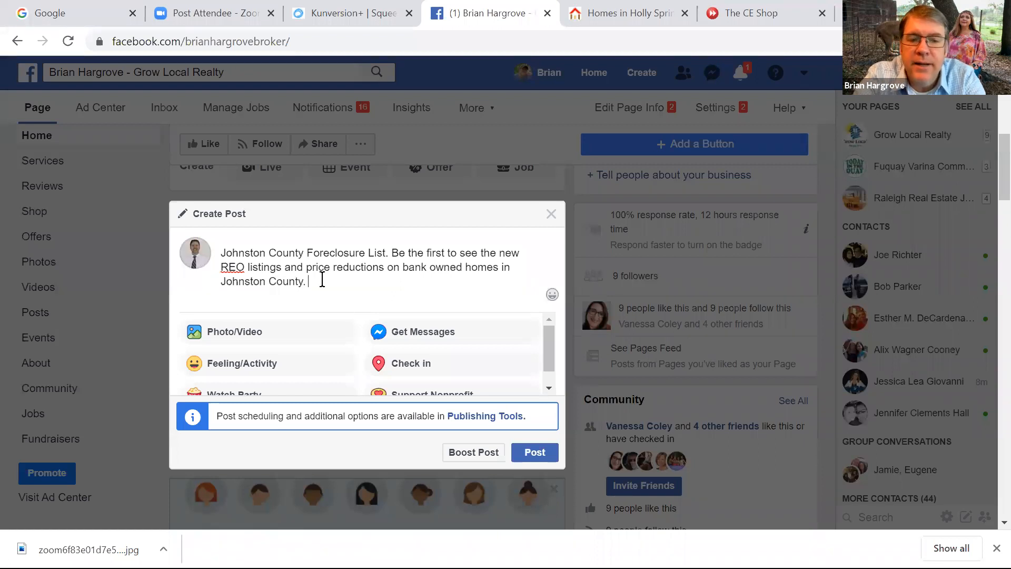
{"action": "type", "text": "This list is updated ev"}
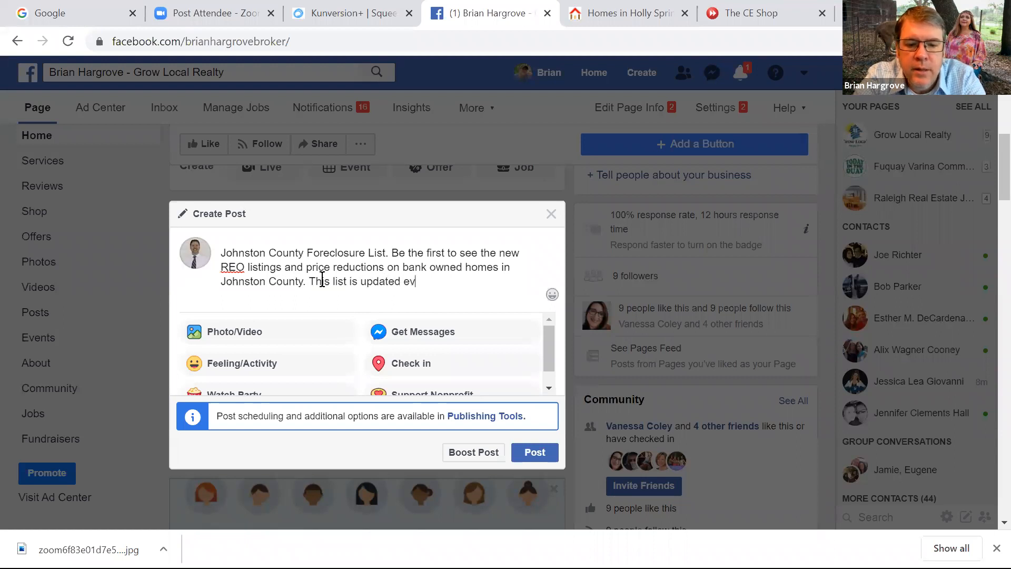
{"action": "type", "text": "ery 15 minu"}
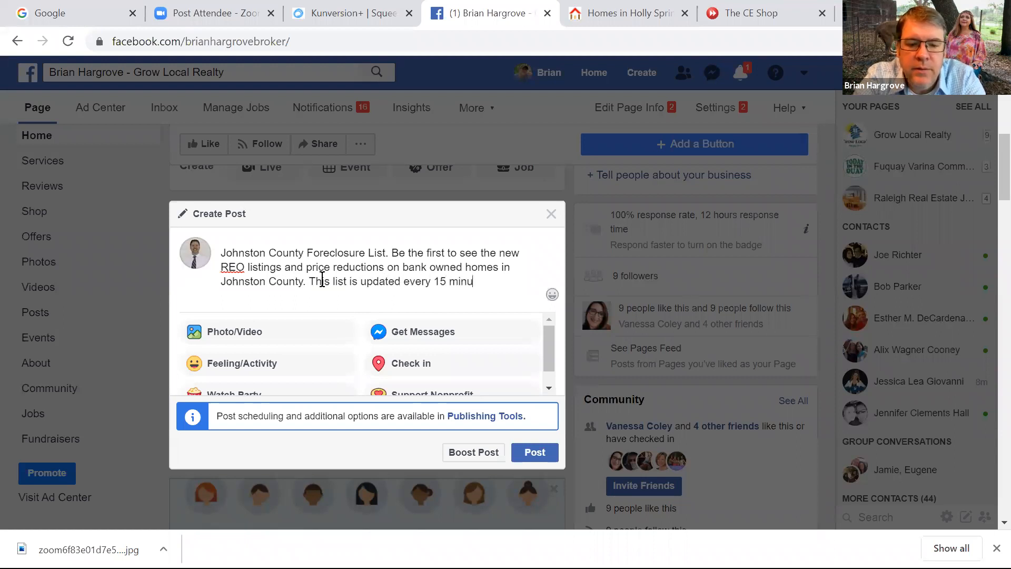
{"action": "type", "text": "tes when there "}
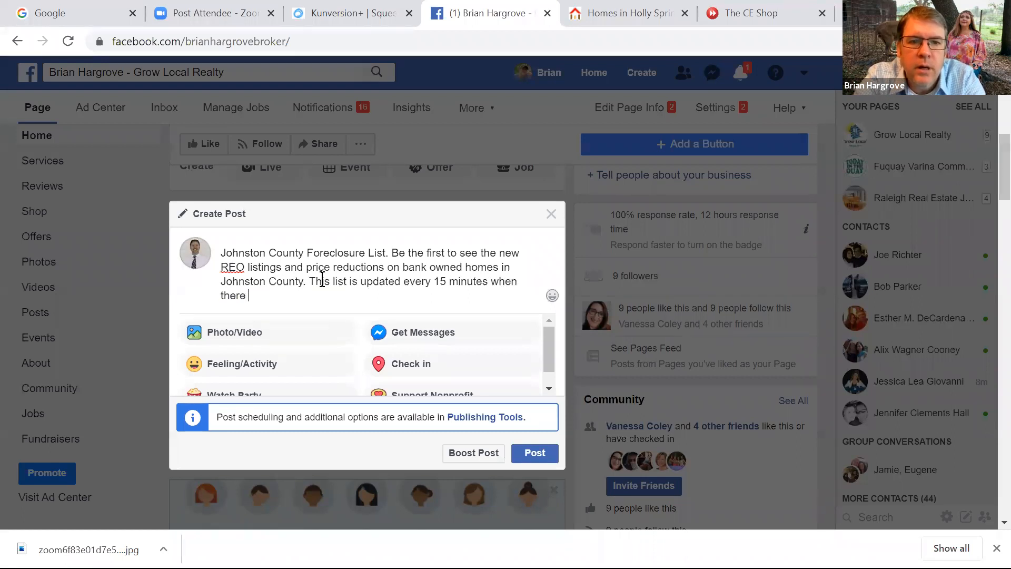
{"action": "type", "text": "is a new listing or price change!"}
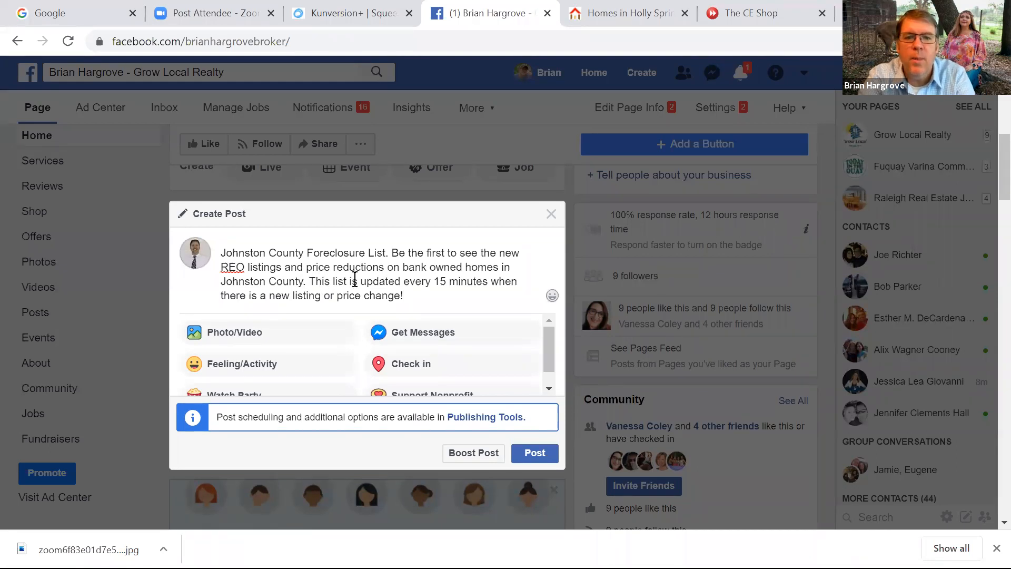
Paste the Johnston County Foreclosures squeeze-page link into the post so its preview loads
{"action": "right_click", "coordinate": [413, 293]}
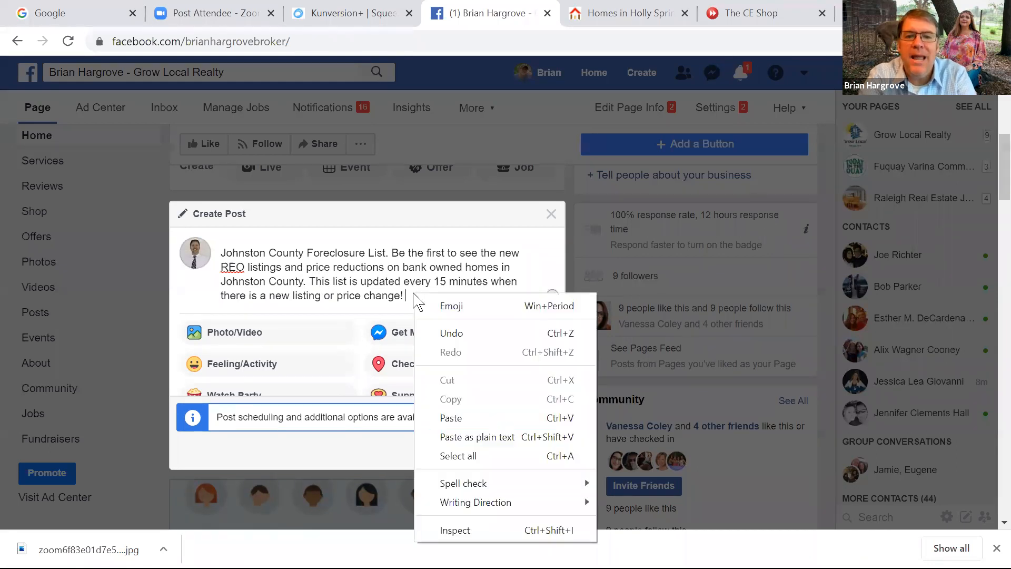
{"action": "left_click", "coordinate": [451, 418]}
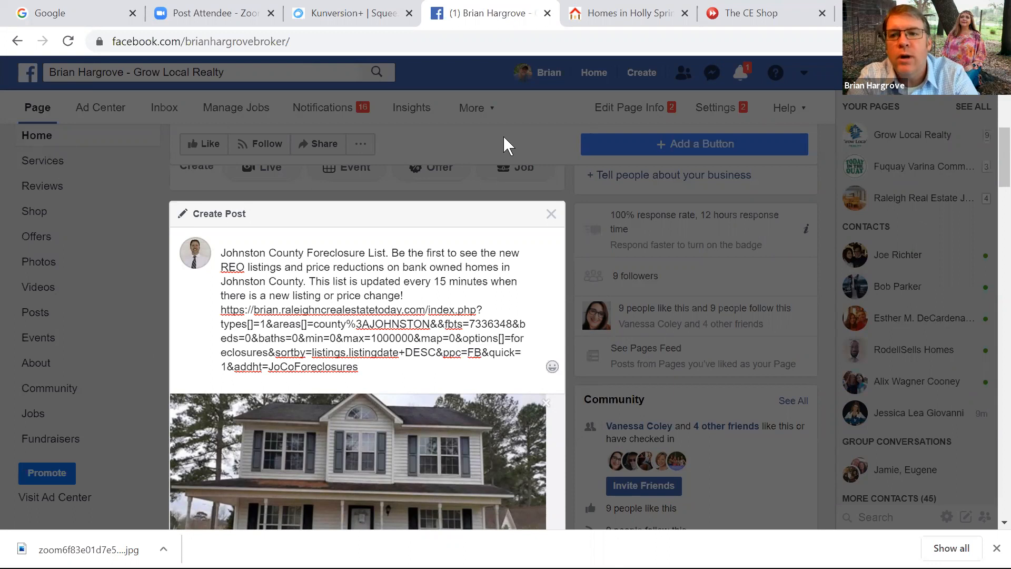
{"action": "mouse_move", "coordinate": [1003, 166]}
{"action": "left_mouse_down"}
{"action": "mouse_move", "coordinate": [1003, 197]}
{"action": "mouse_move", "coordinate": [989, 206]}
{"action": "mouse_move", "coordinate": [989, 179]}
{"action": "left_mouse_up"}
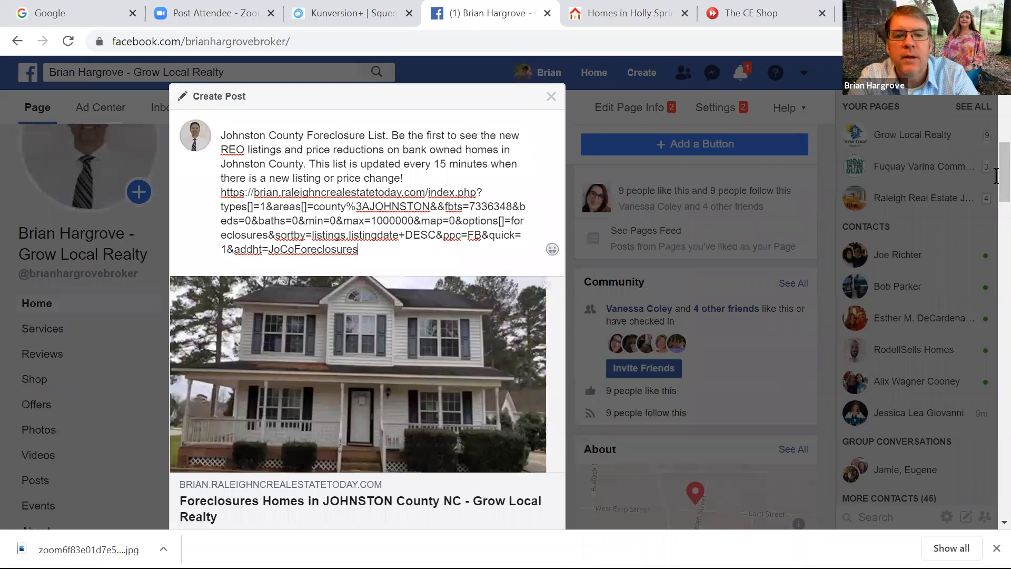
Replace the pasted link text with 'Click below', keeping the JOHNSTON County foreclosures preview
{"action": "left_click_drag", "start_coordinate": [369, 249], "coordinate": [220, 195]}
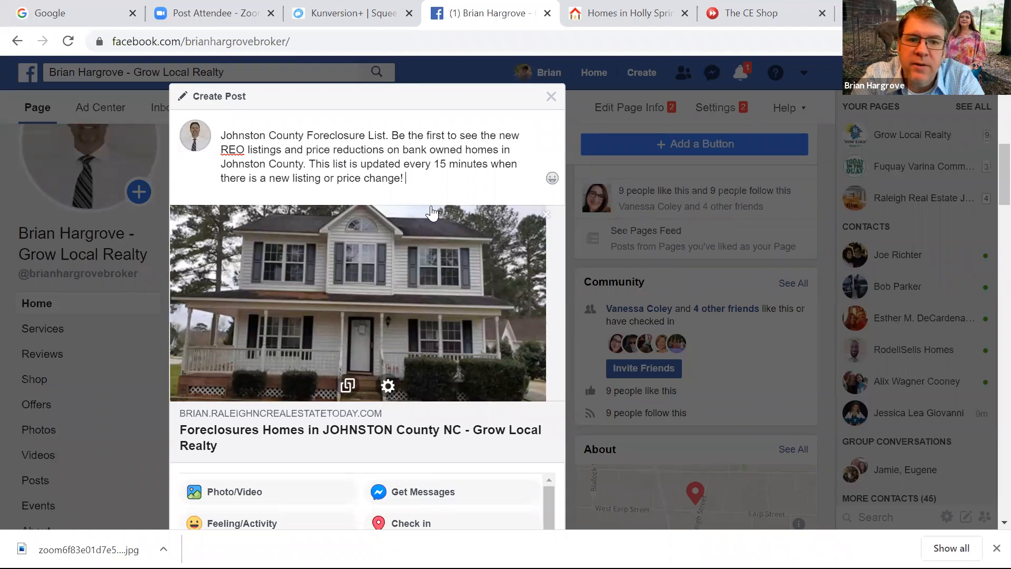
{"action": "type", "text": "Click"}
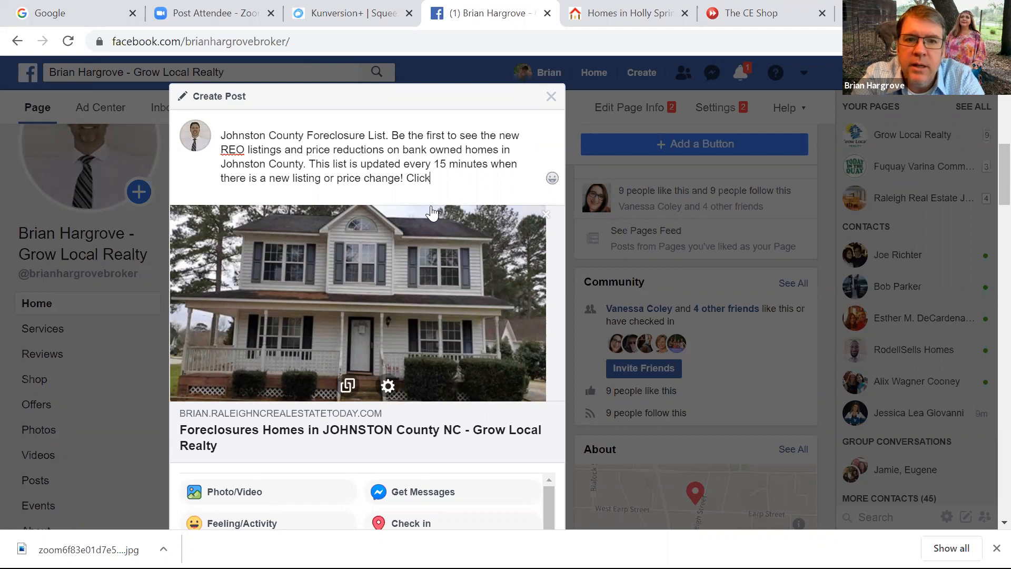
{"action": "type", "text": " c"}
{"action": "key", "text": "BackSpace"}
{"action": "type", "text": "below"}
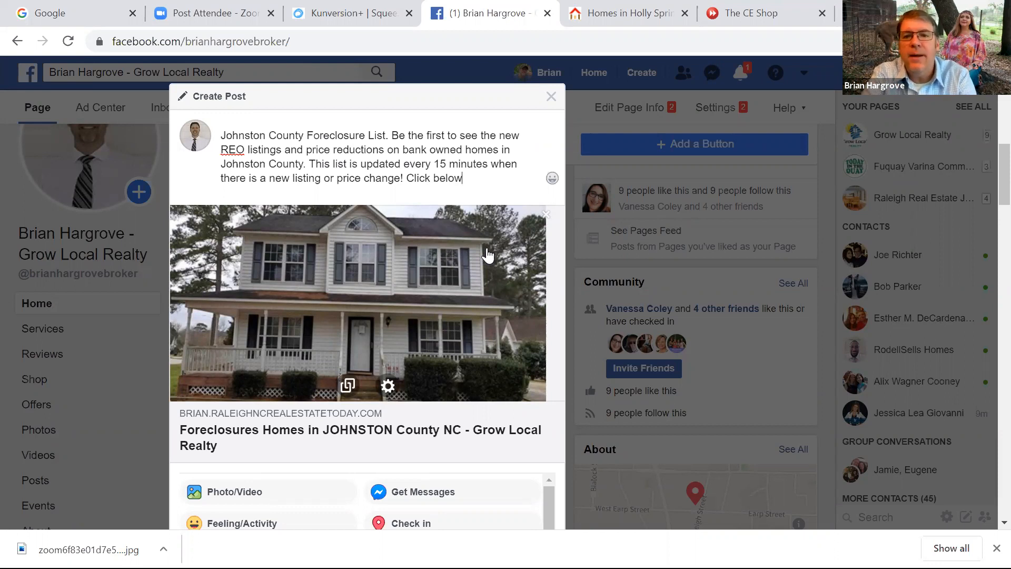
{"action": "left_click_drag", "start_coordinate": [1002, 167], "coordinate": [990, 194]}
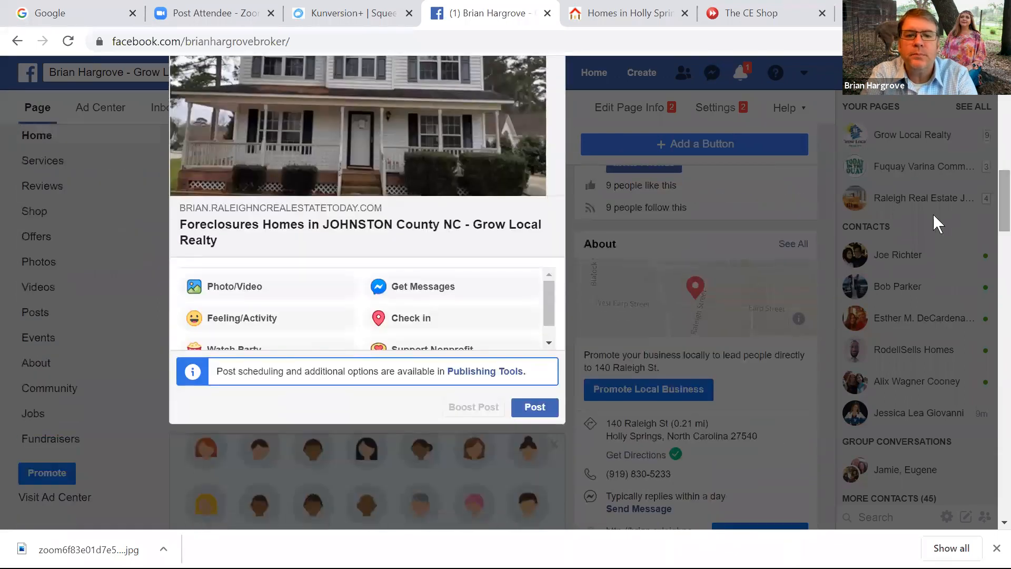
Publish the Johnston County Foreclosure List post and reload the page to find it in the feed
{"action": "left_click", "coordinate": [537, 413]}
{"action": "left_click", "coordinate": [537, 414]}
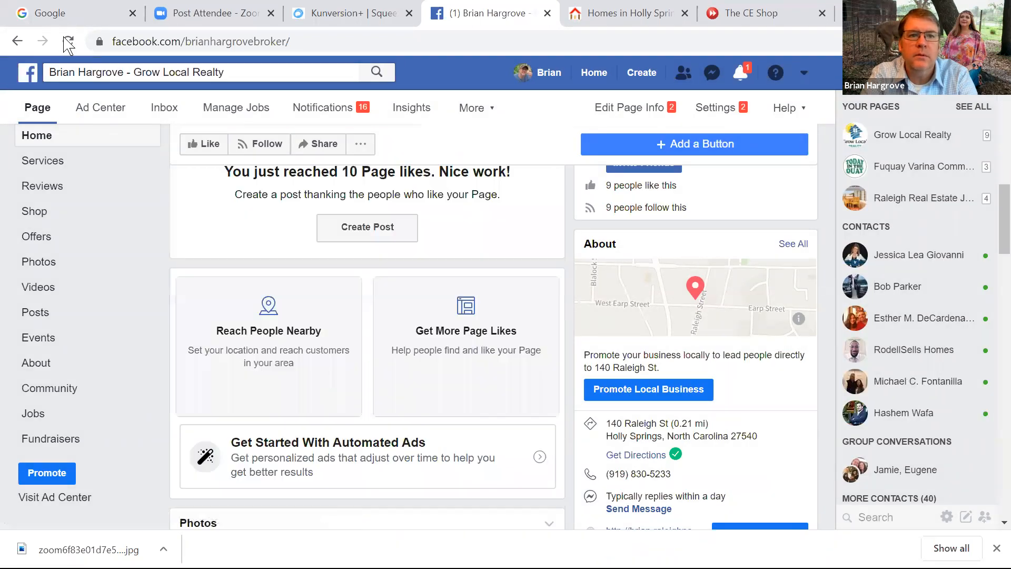
{"action": "left_click", "coordinate": [68, 42]}
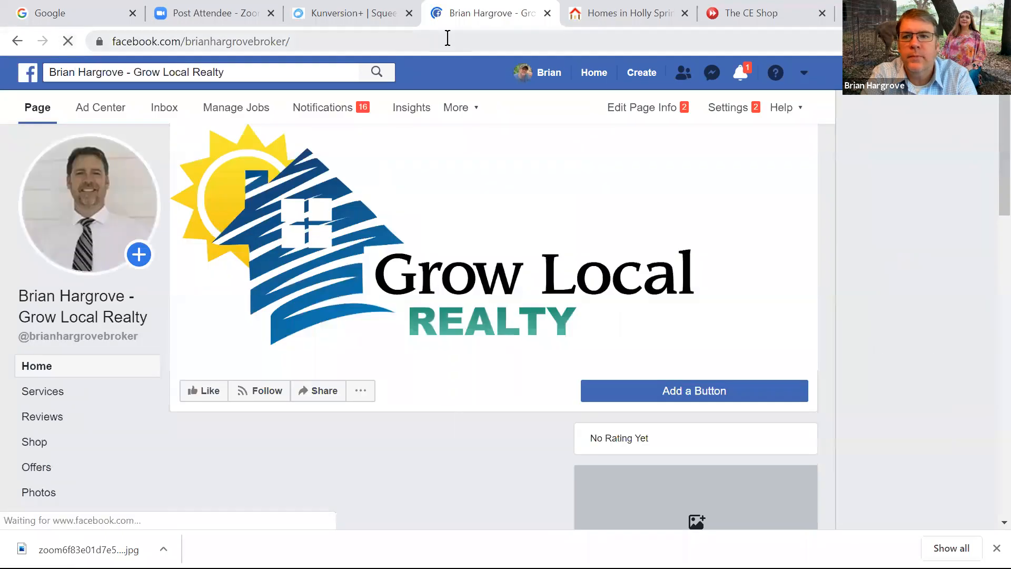
{"action": "scroll", "coordinate": [993, 221], "scroll_direction": "down", "scroll_amount": 4}
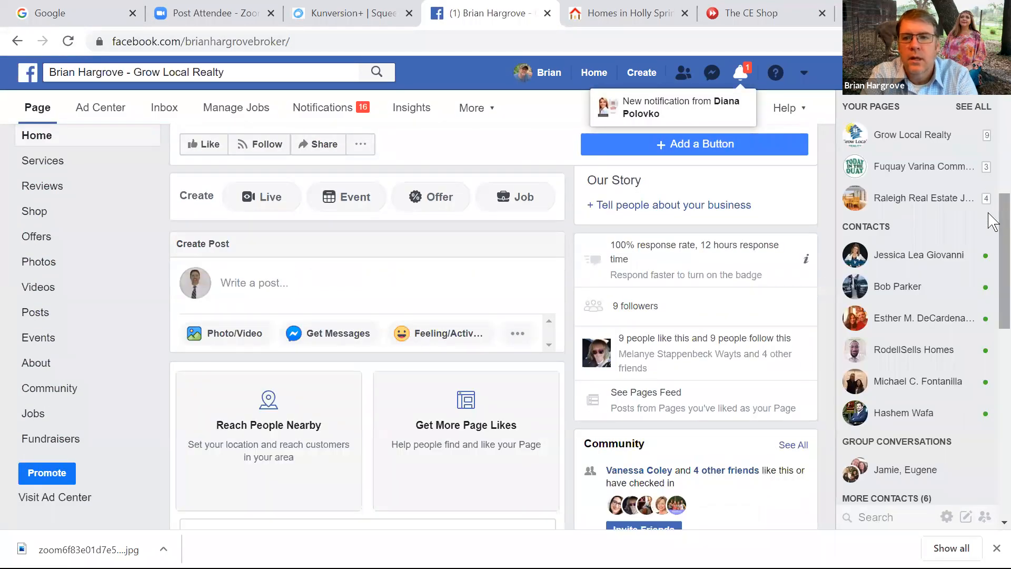
{"action": "scroll", "coordinate": [993, 203], "scroll_direction": "up", "scroll_amount": 1}
{"action": "scroll", "coordinate": [993, 196], "scroll_direction": "up", "scroll_amount": 1}
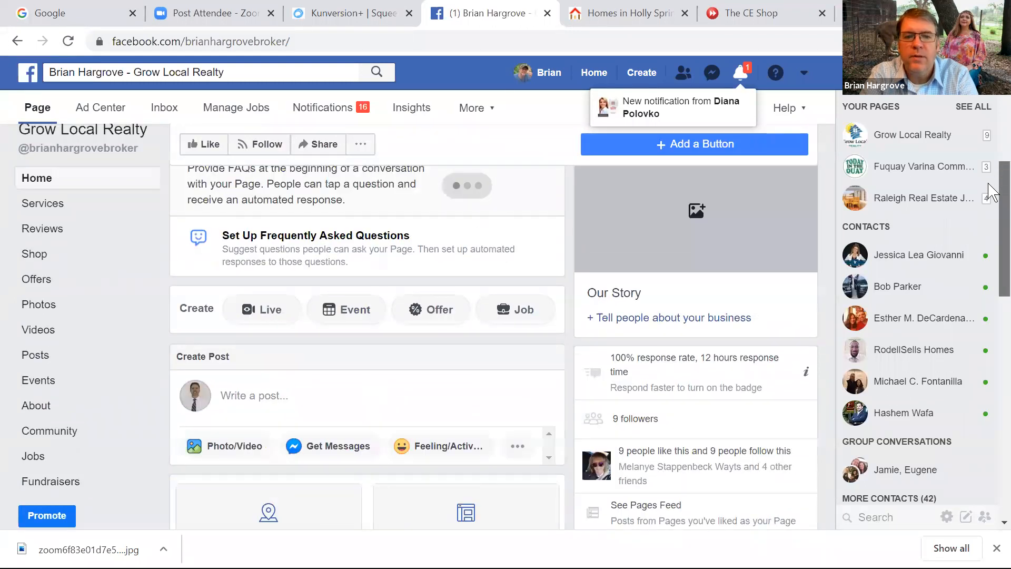
{"action": "scroll", "coordinate": [993, 287], "scroll_direction": "down", "scroll_amount": 6}
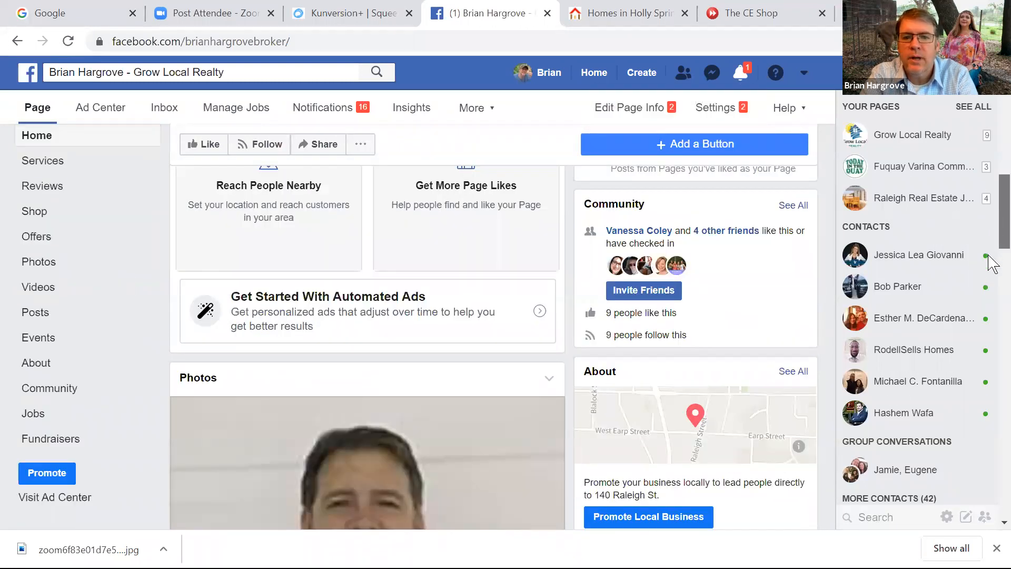
{"action": "scroll", "coordinate": [993, 264], "scroll_direction": "down", "scroll_amount": 12}
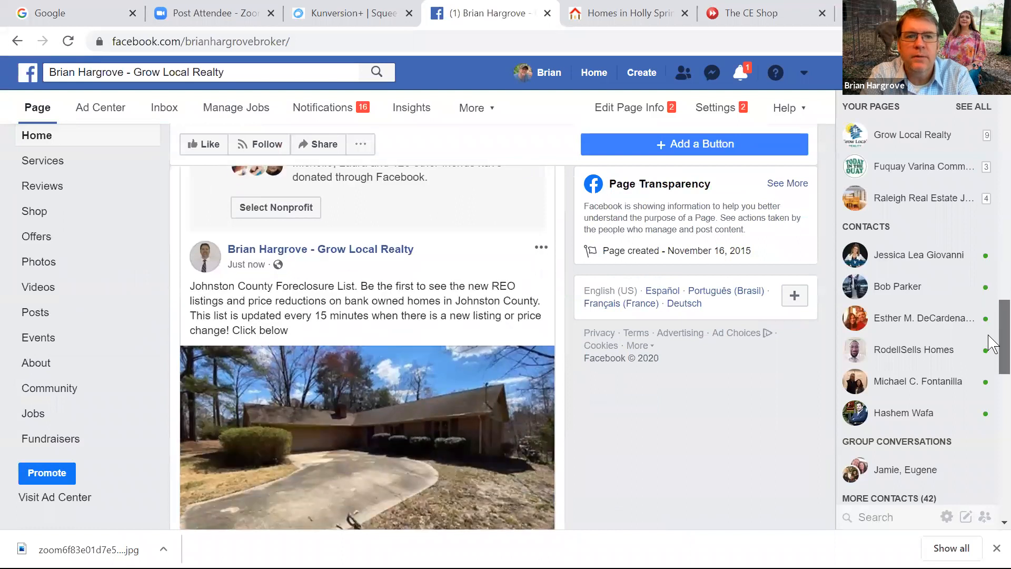
{"action": "scroll", "coordinate": [989, 345], "scroll_direction": "down", "scroll_amount": 2}
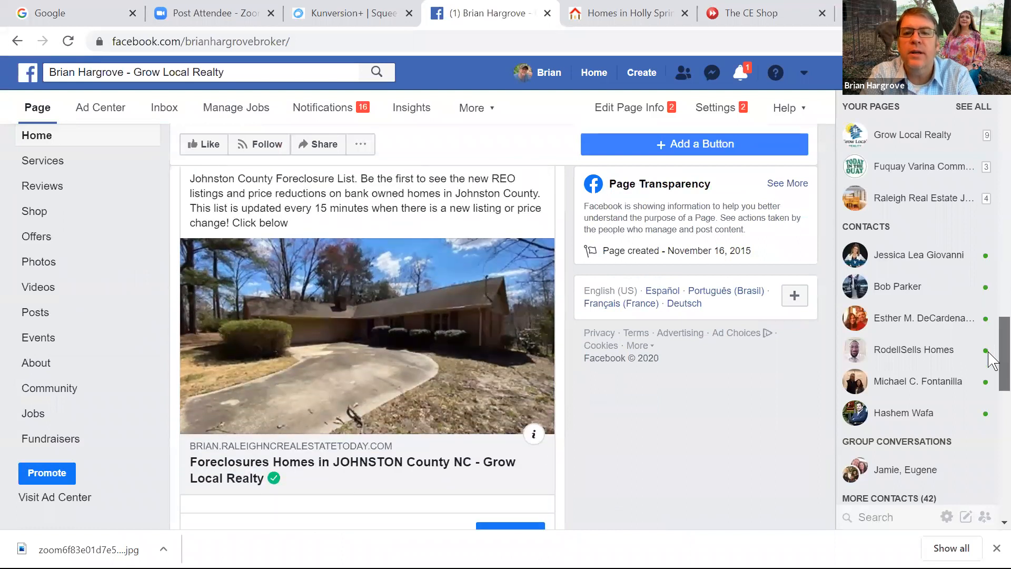
{"action": "scroll", "coordinate": [989, 361], "scroll_direction": "up", "scroll_amount": 2}
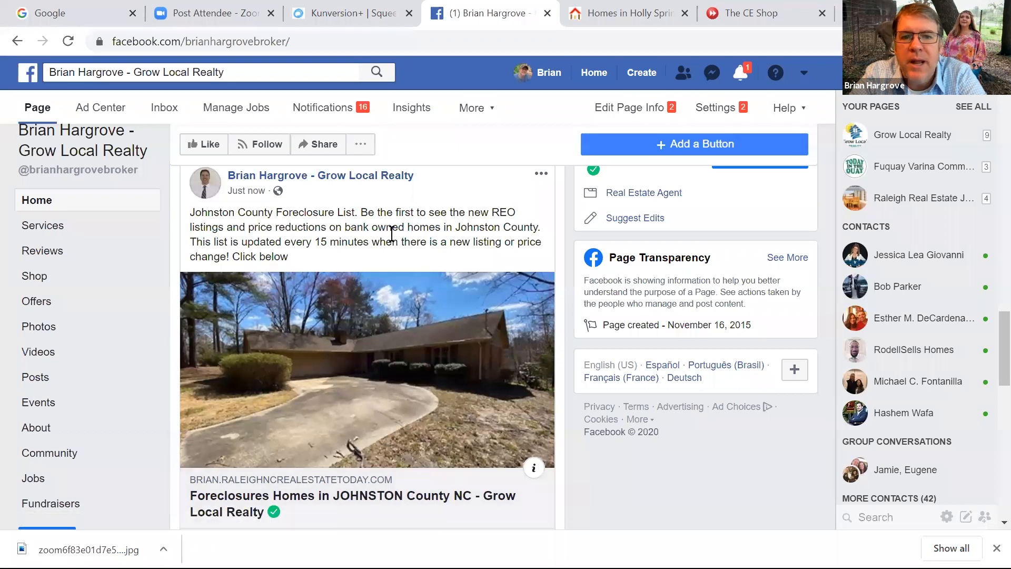
Test the post link by opening the $80K Smithfield foreclosure's details, then return to Kunversion+
{"action": "left_click", "coordinate": [348, 407]}
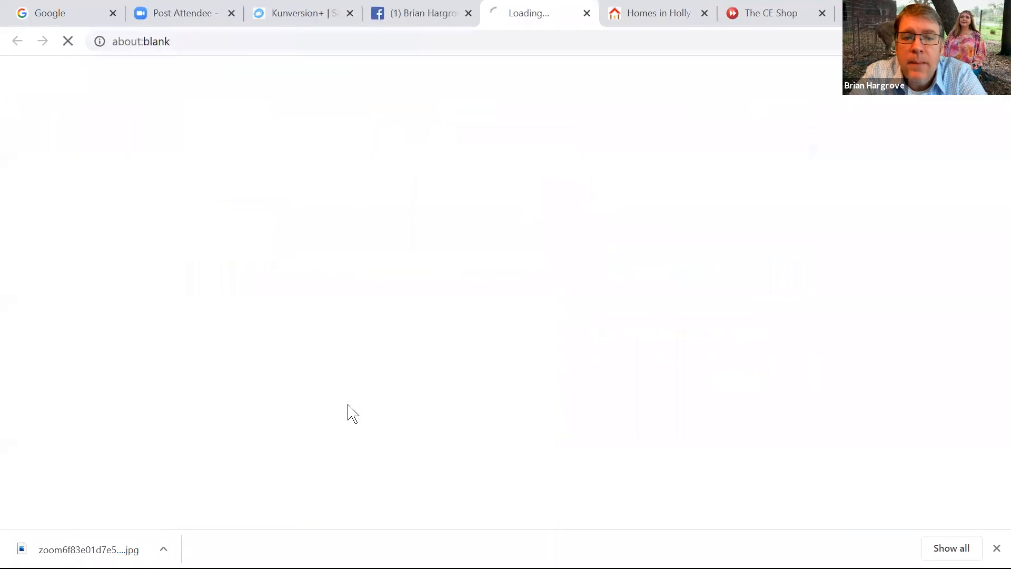
{"action": "scroll", "coordinate": [348, 405], "scroll_direction": "down", "scroll_amount": 8}
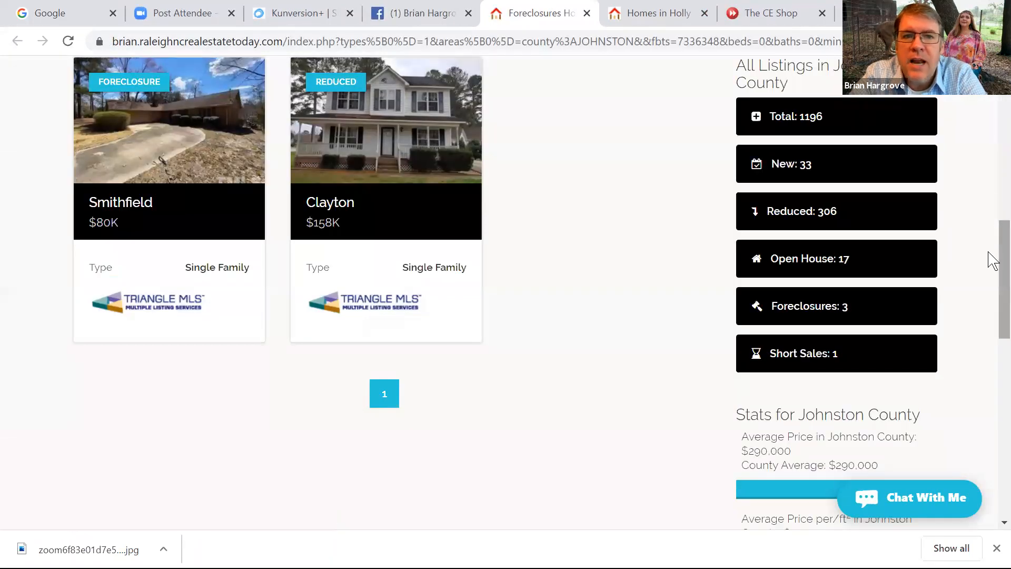
{"action": "right_click", "coordinate": [988, 209]}
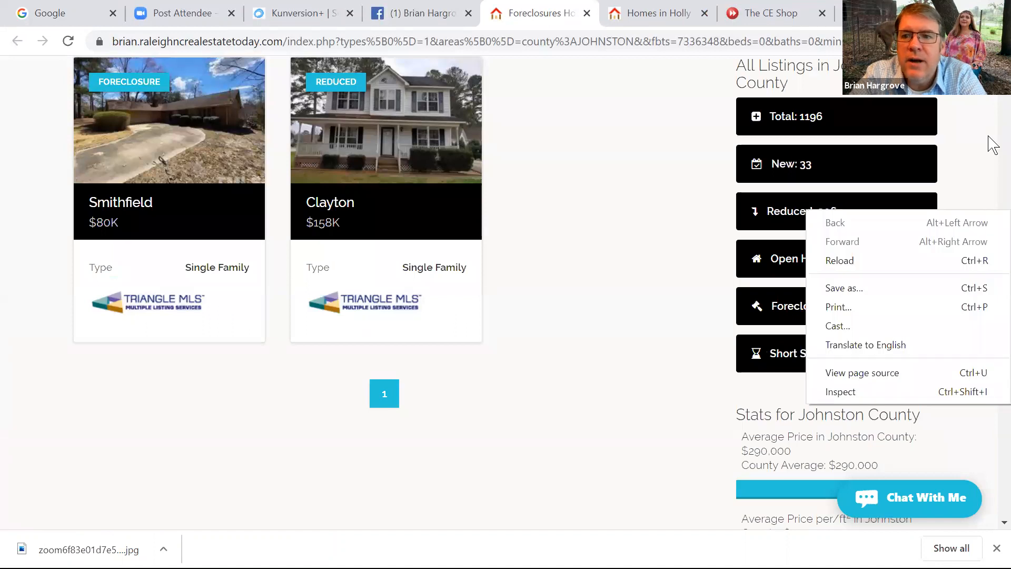
{"action": "scroll", "coordinate": [989, 153], "scroll_direction": "up", "scroll_amount": 8}
{"action": "left_click_drag", "start_coordinate": [988, 155], "coordinate": [989, 247]}
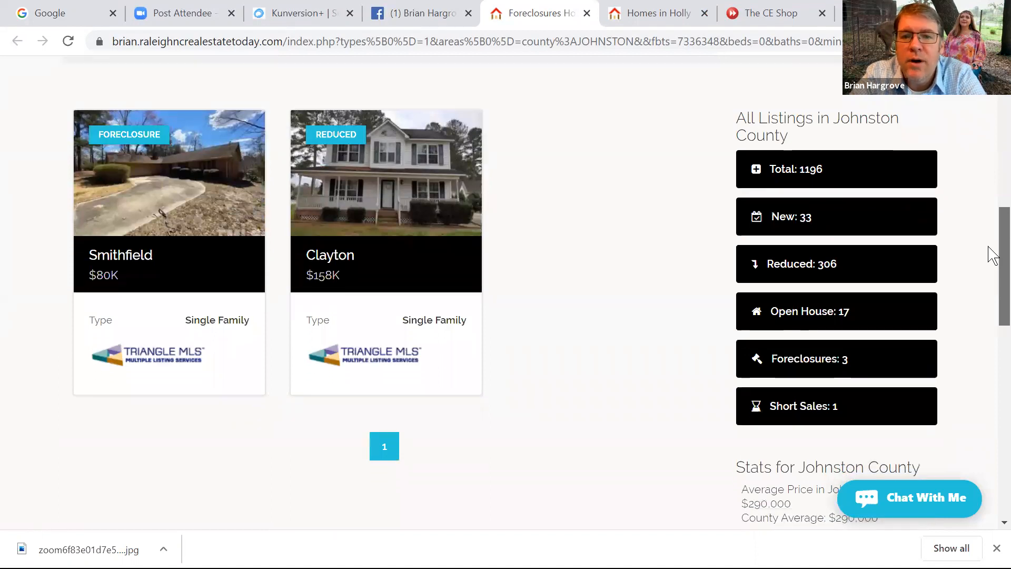
{"action": "left_click_drag", "start_coordinate": [989, 246], "coordinate": [989, 232]}
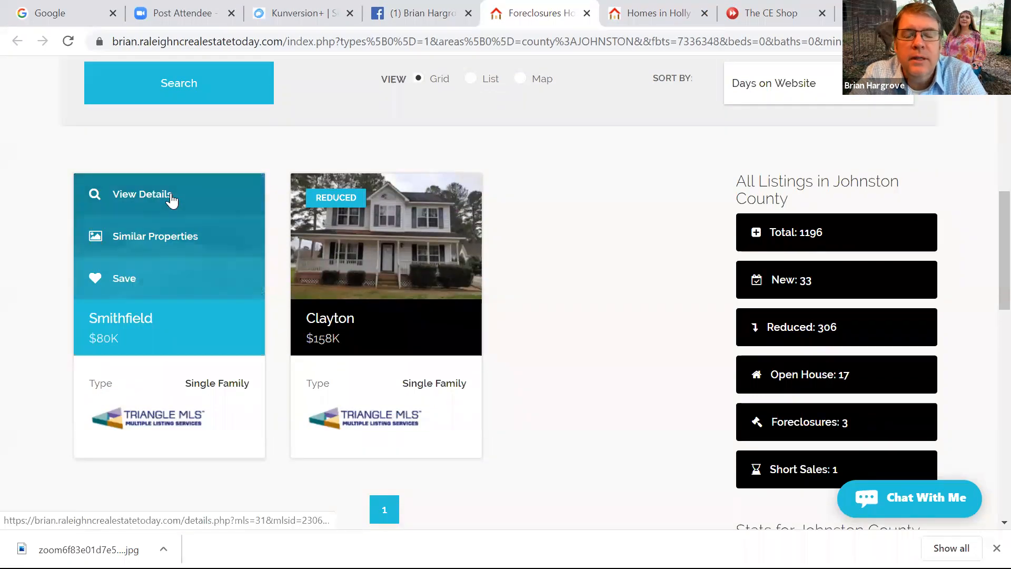
{"action": "left_click", "coordinate": [172, 199]}
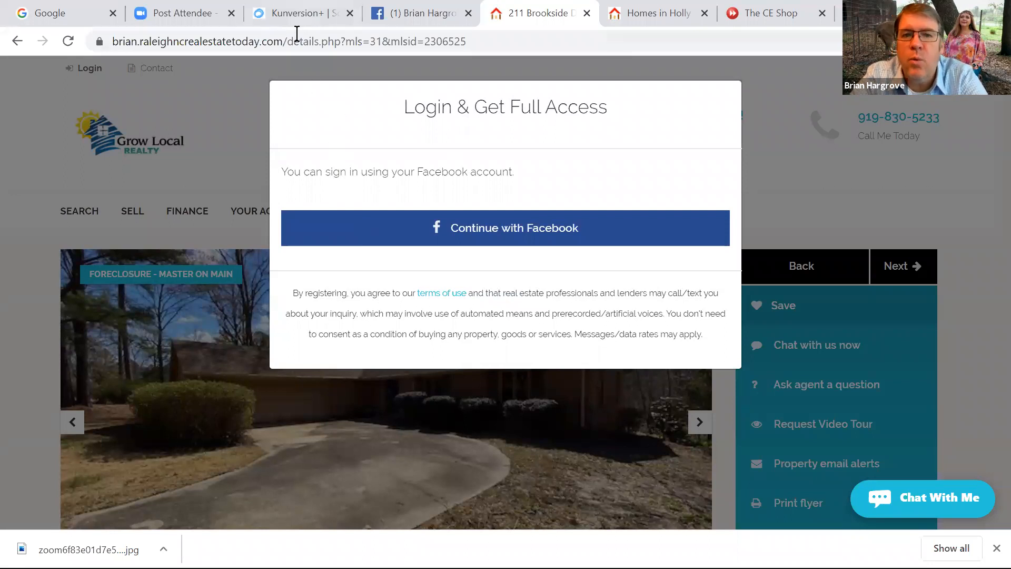
{"action": "left_click", "coordinate": [300, 16]}
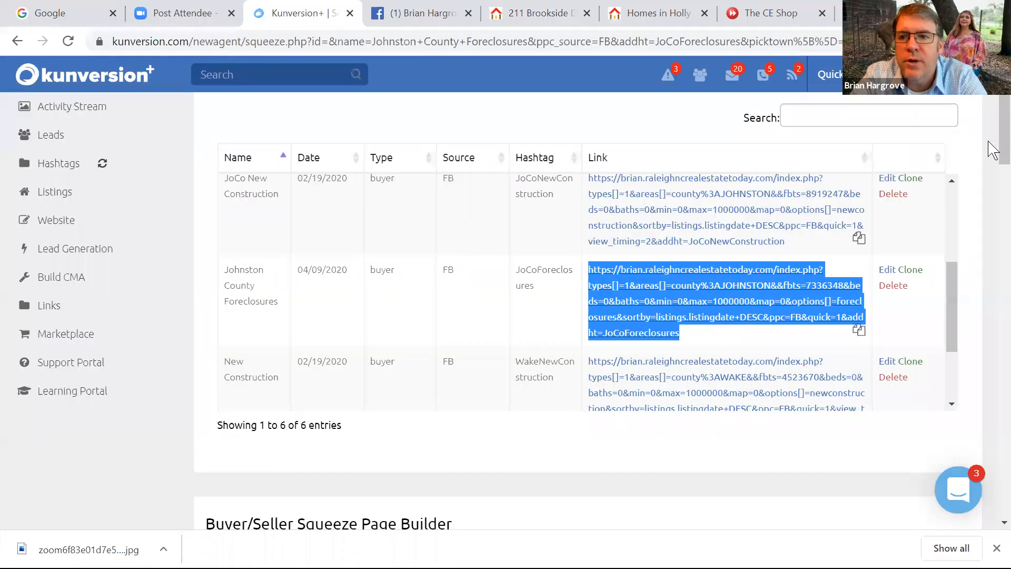
{"action": "right_click", "coordinate": [991, 185]}
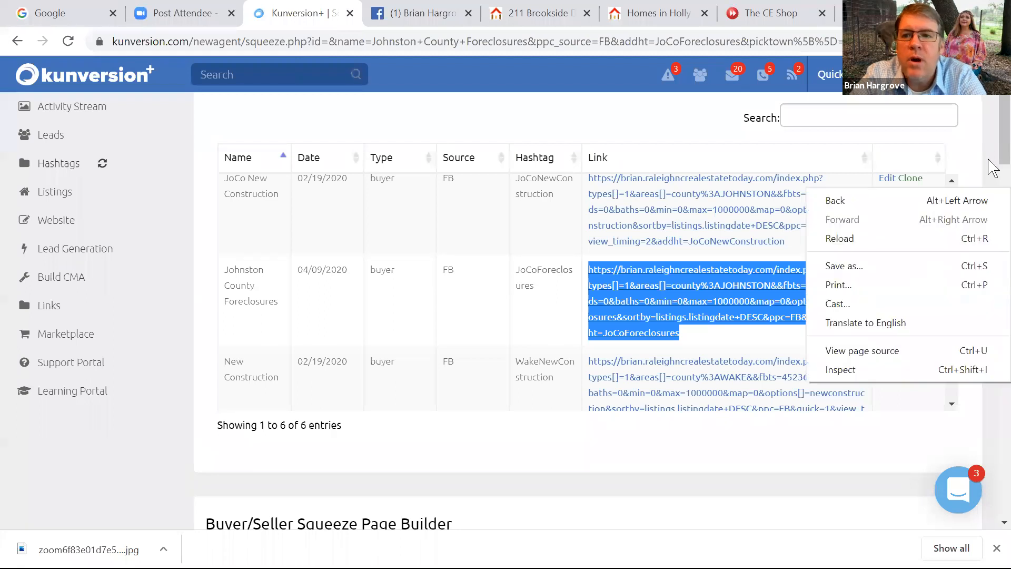
{"action": "left_click", "coordinate": [993, 140]}
{"action": "left_click_drag", "start_coordinate": [992, 139], "coordinate": [993, 261]}
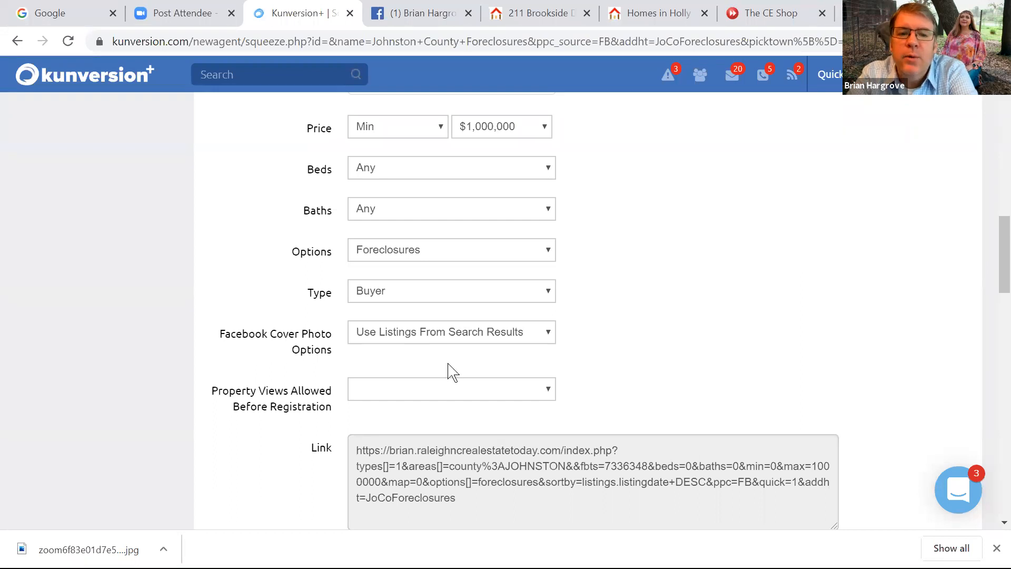
Open the Property Views Allowed Before Registration dropdown on the Johnston County Foreclosures form
{"action": "left_click", "coordinate": [398, 391]}
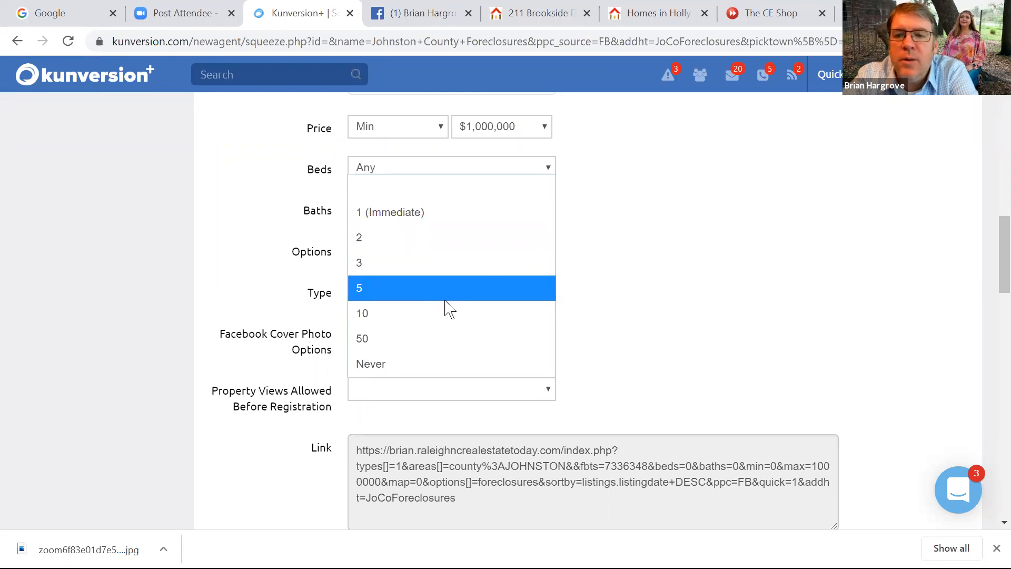
Close the property-views dropdown without a choice and scroll back up to the Area fields
{"action": "left_click", "coordinate": [993, 261]}
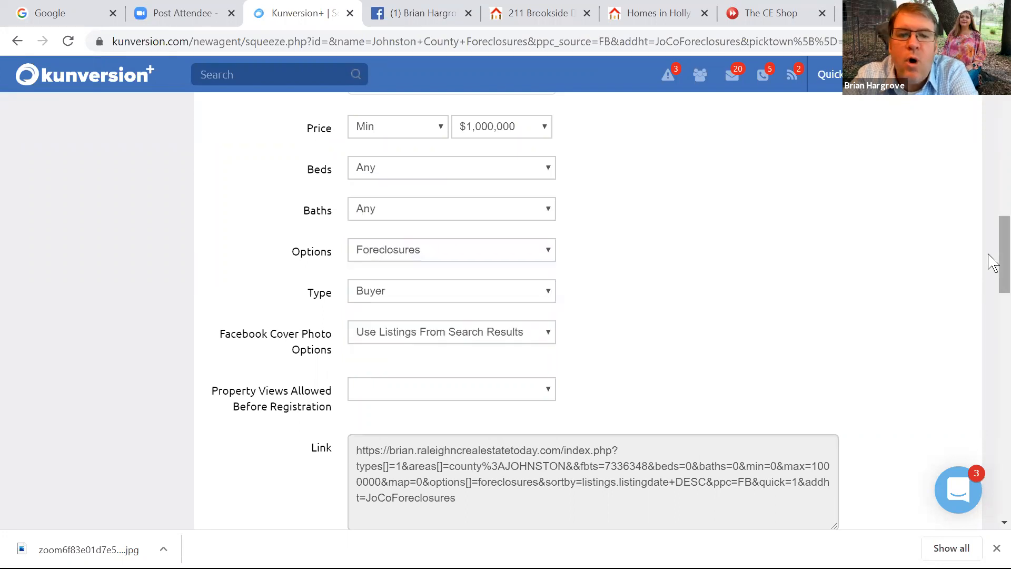
{"action": "right_click", "coordinate": [991, 316]}
{"action": "left_click_drag", "start_coordinate": [991, 252], "coordinate": [990, 340]}
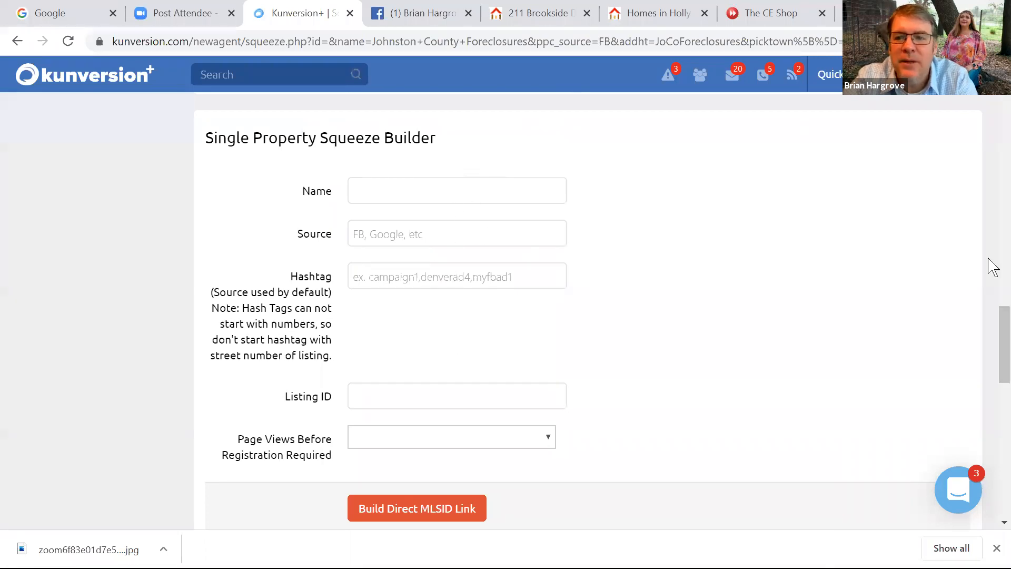
{"action": "left_click_drag", "start_coordinate": [993, 348], "coordinate": [993, 209]}
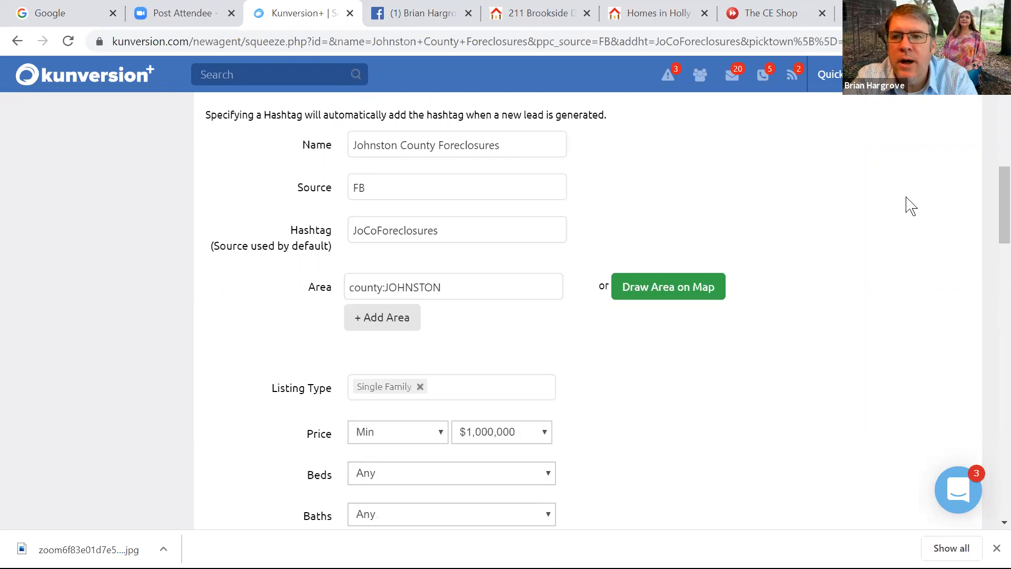
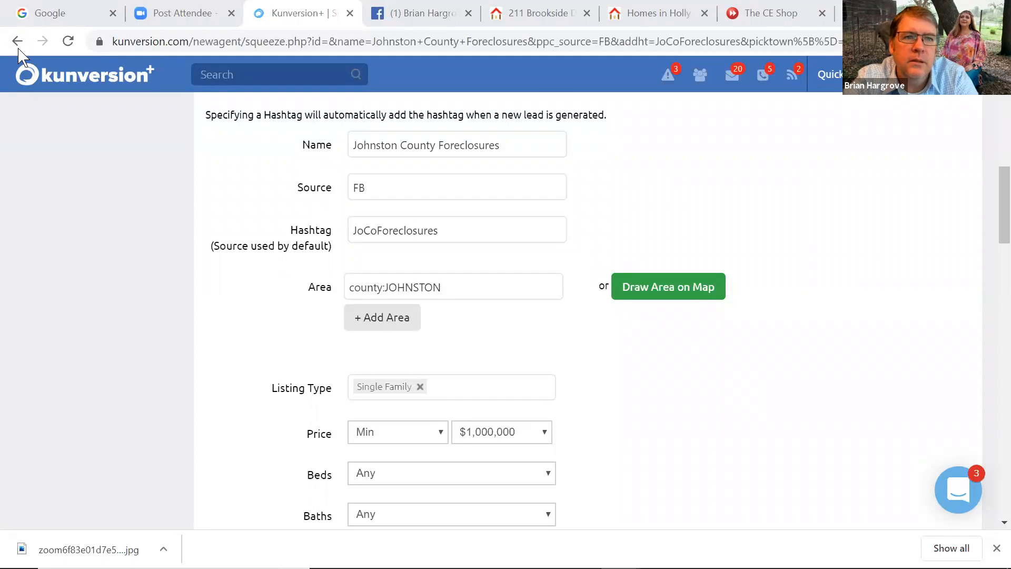
Leave the Johnston County squeeze page form and return to the Kunversion+ dashboard tab
{"action": "left_click", "coordinate": [18, 46]}
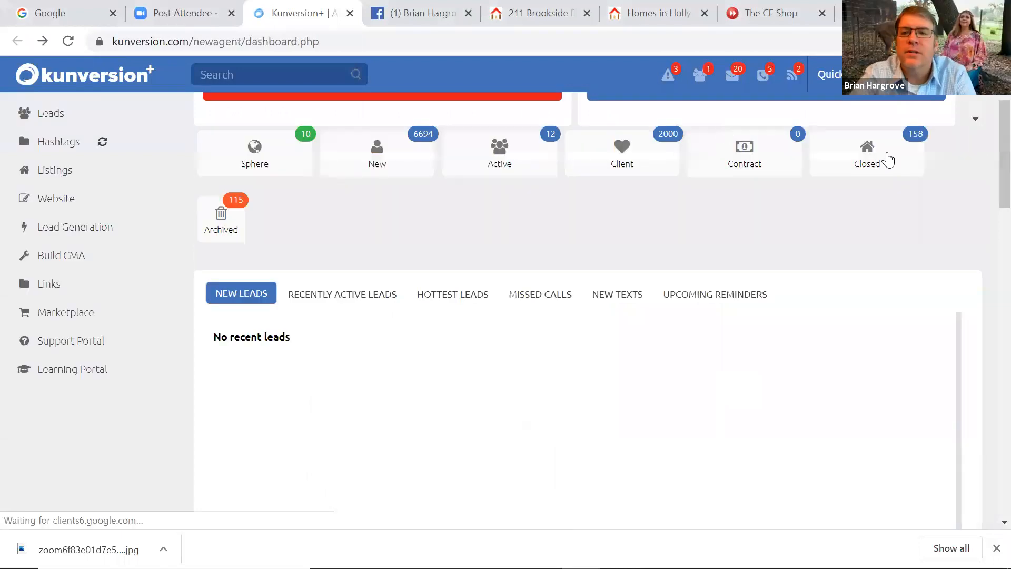
{"action": "left_click_drag", "start_coordinate": [992, 145], "coordinate": [988, 113]}
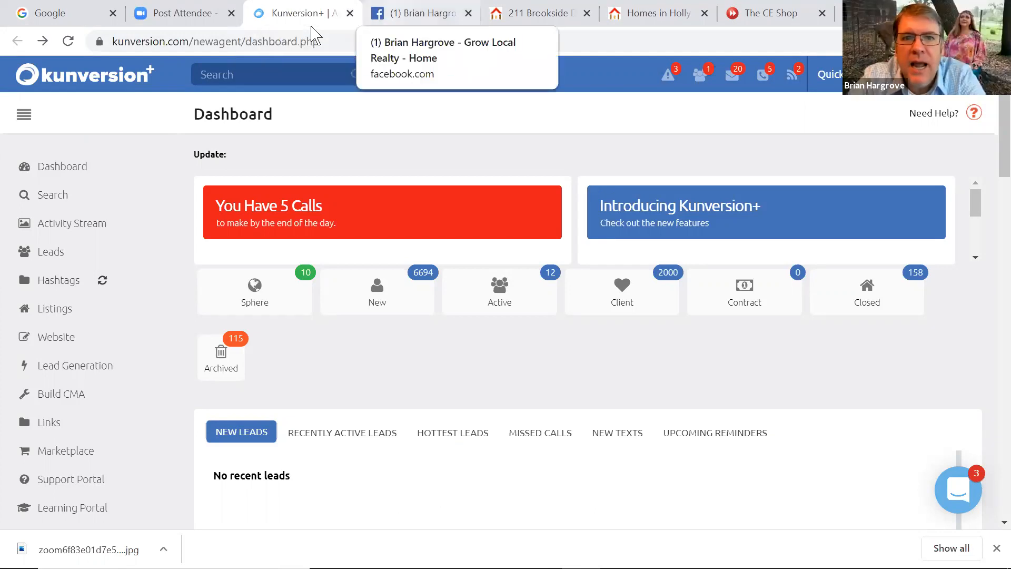
{"action": "left_click", "coordinate": [421, 13]}
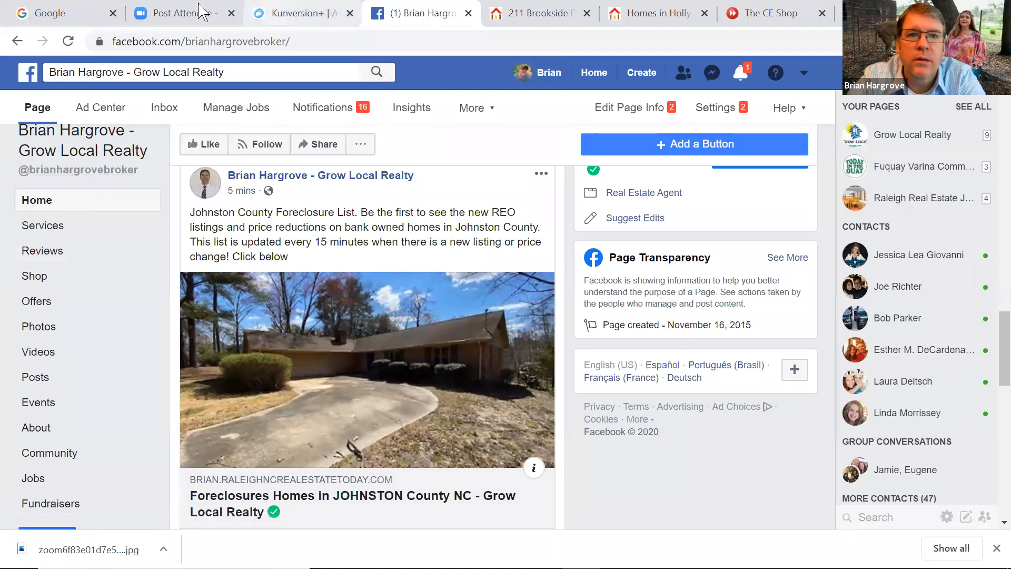
{"action": "left_click", "coordinate": [298, 12]}
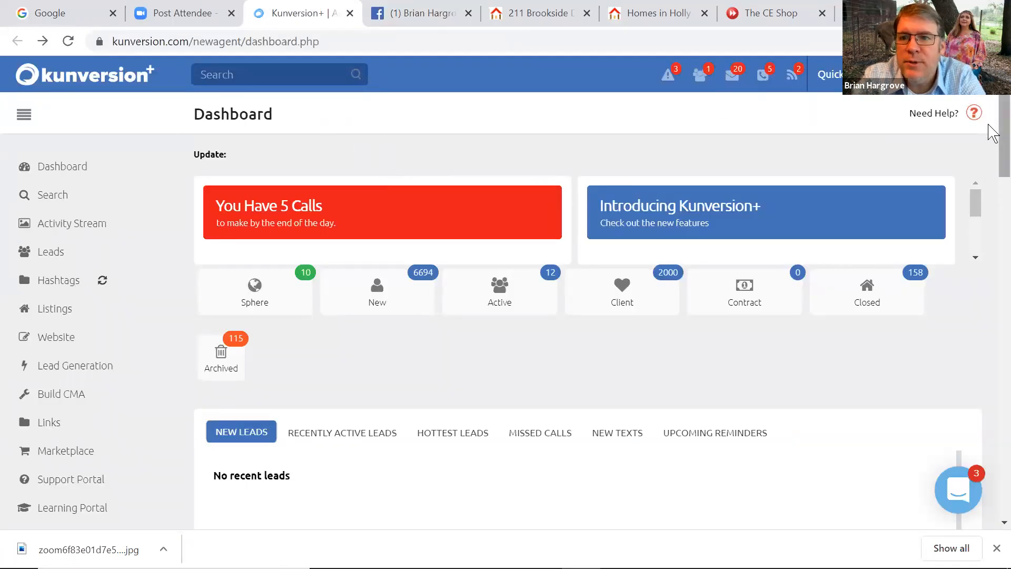
{"action": "scroll", "coordinate": [992, 158], "scroll_direction": "down", "scroll_amount": 2}
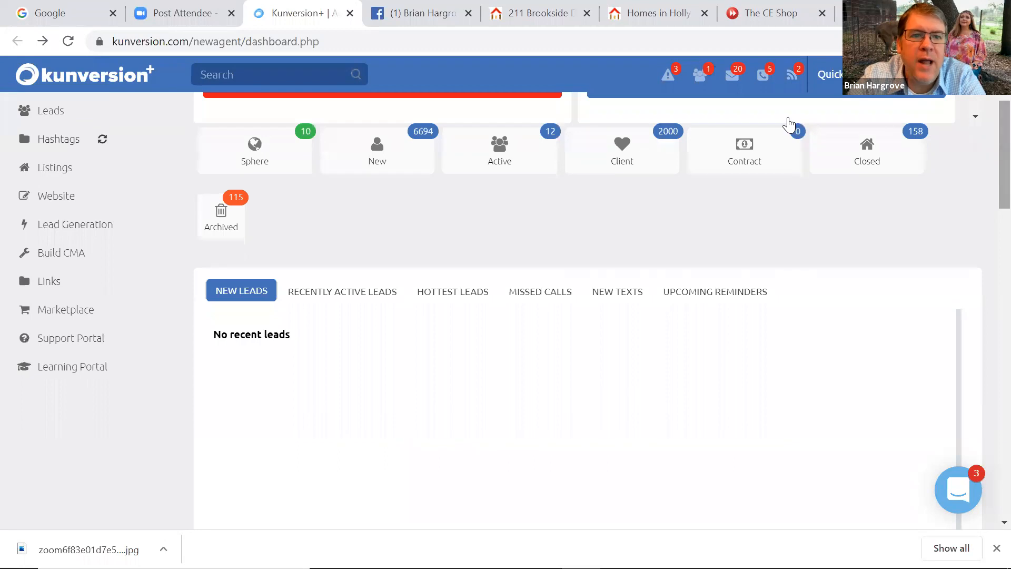
Open Lead Generation > Squeeze Pages and find the blank Buyer/Seller Squeeze Page Builder
{"action": "left_click", "coordinate": [83, 231]}
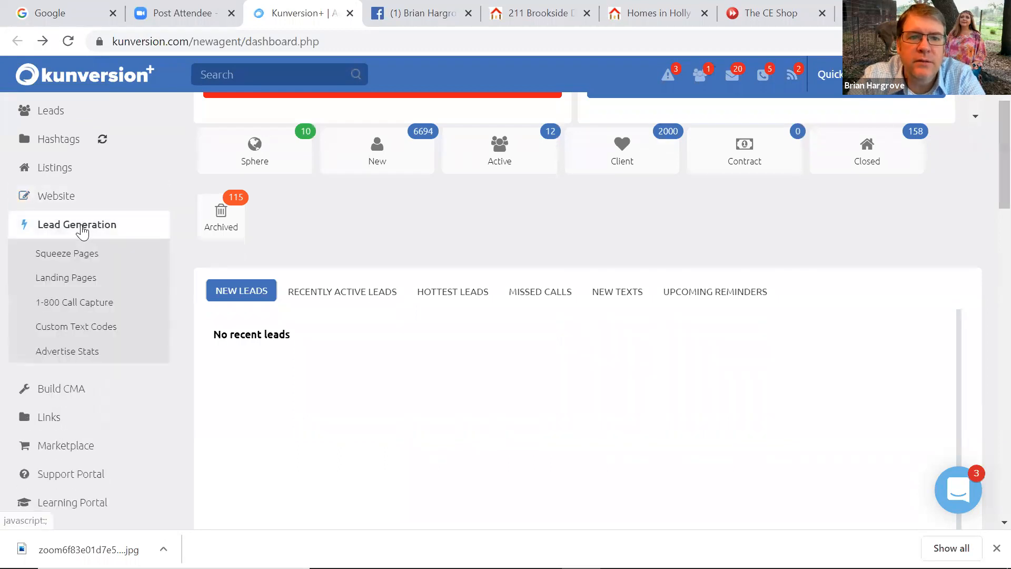
{"action": "left_click", "coordinate": [77, 256]}
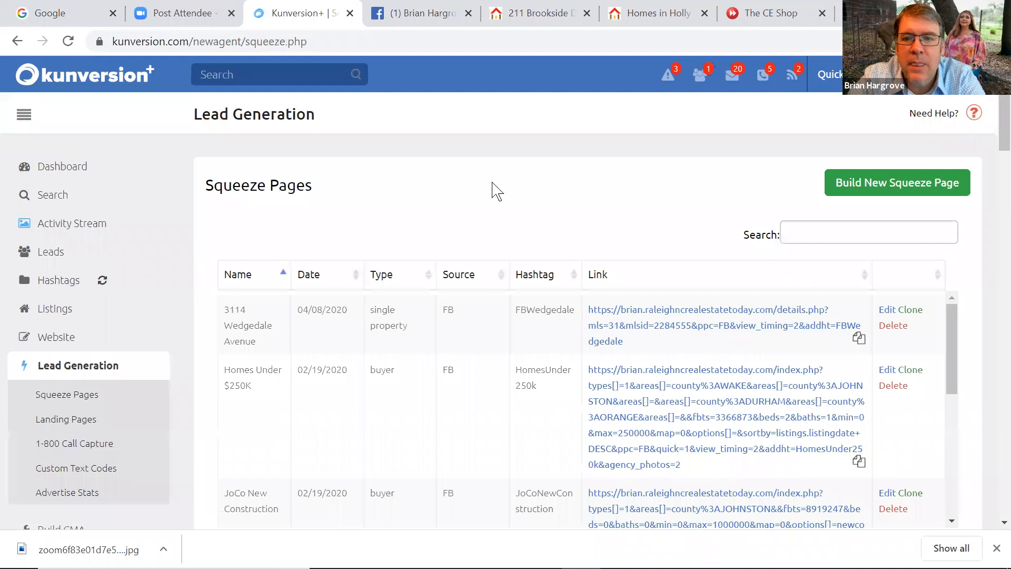
{"action": "left_click_drag", "start_coordinate": [992, 129], "coordinate": [992, 203]}
{"action": "scroll", "coordinate": [992, 203], "scroll_direction": "down", "scroll_amount": 1}
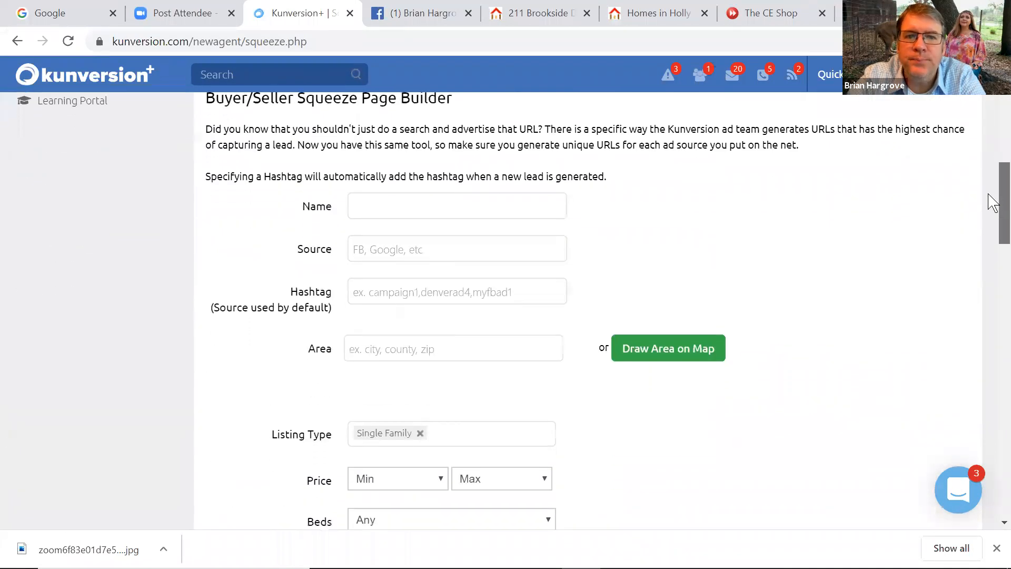
{"action": "scroll", "coordinate": [989, 196], "scroll_direction": "up", "scroll_amount": 1}
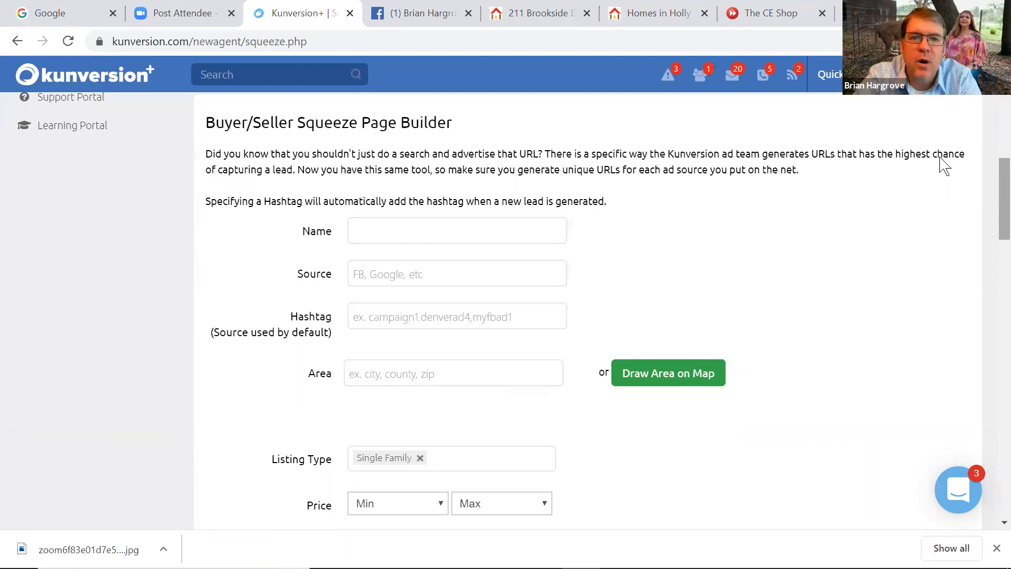
Enter Name 'Cary under $300K', Source 'FB' and Hashtag 'Caryunder300k' on the squeeze page form
{"action": "left_click", "coordinate": [385, 225]}
{"action": "type", "text": "Car"}
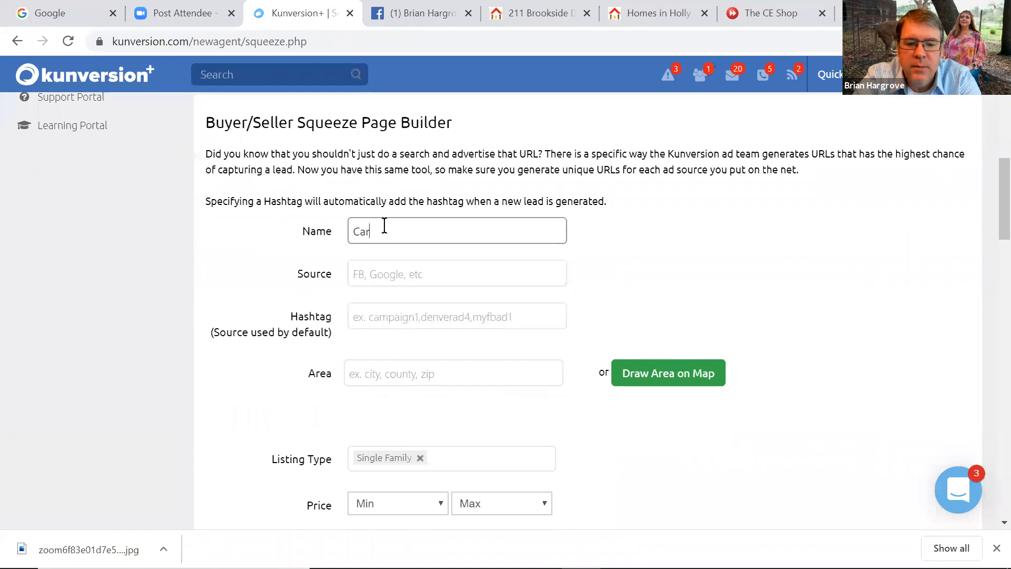
{"action": "type", "text": "y under"}
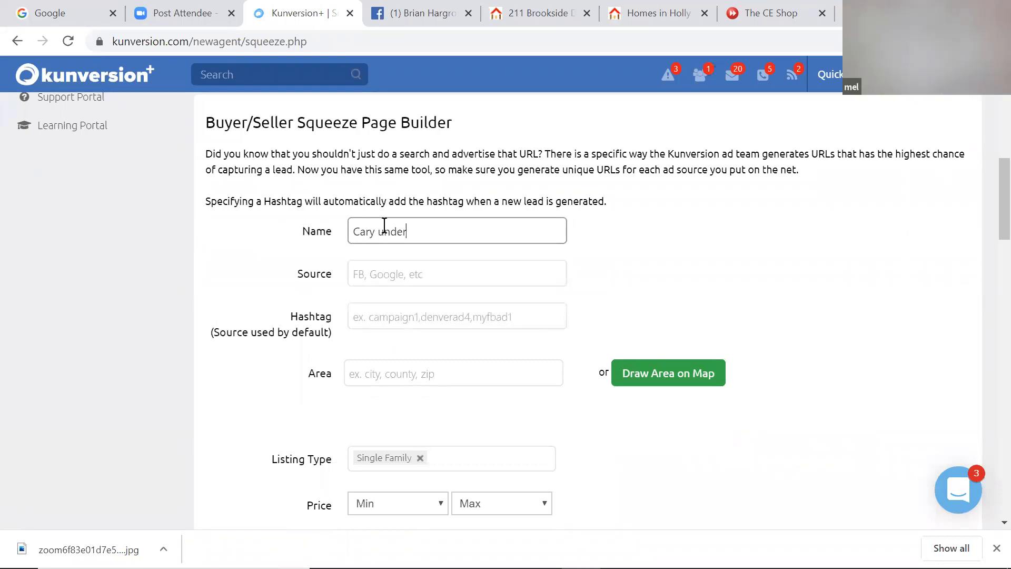
{"action": "type", "text": " $"}
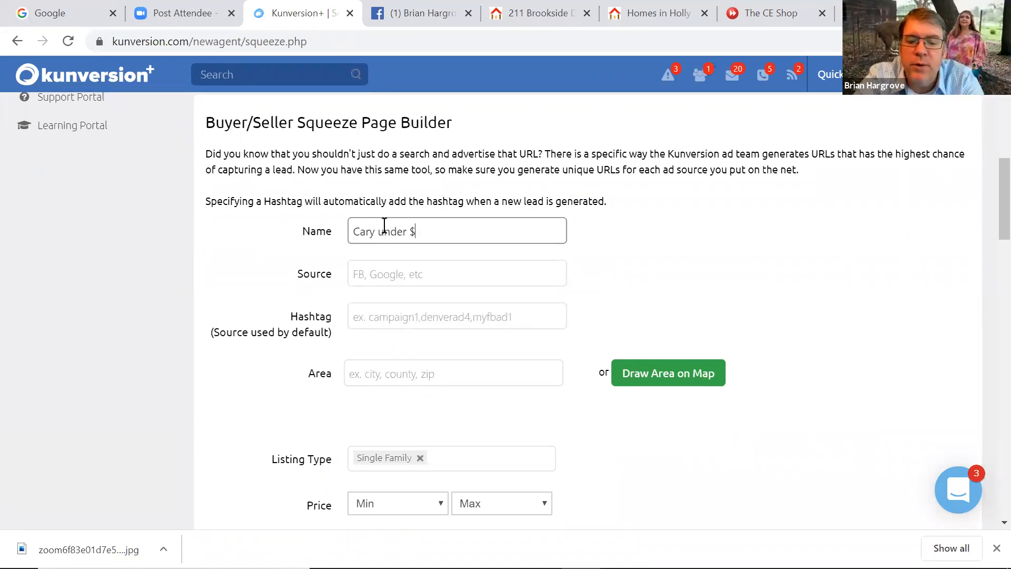
{"action": "type", "text": "300K"}
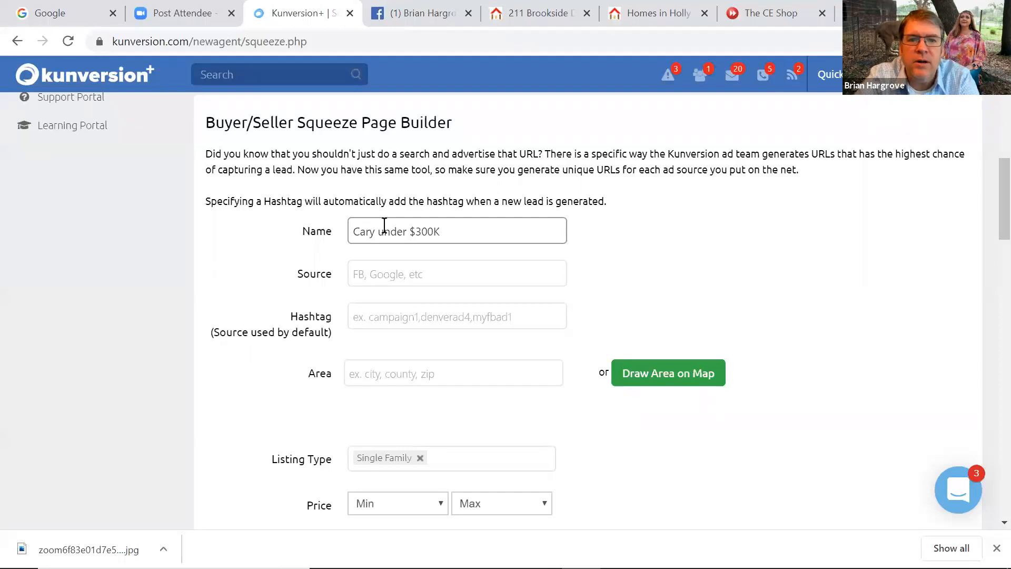
{"action": "left_click", "coordinate": [374, 281]}
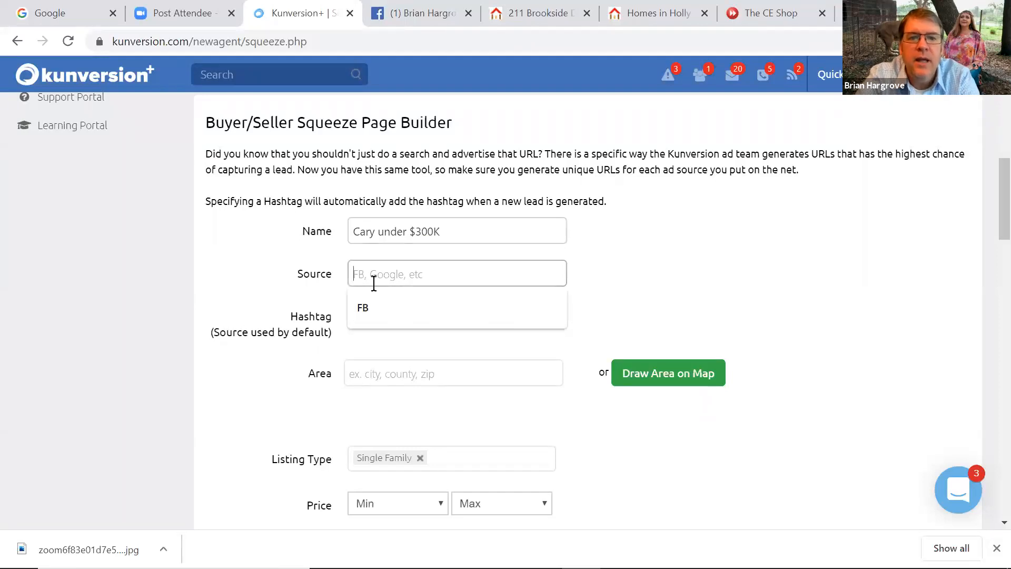
{"action": "type", "text": "FB"}
{"action": "left_click", "coordinate": [358, 270]}
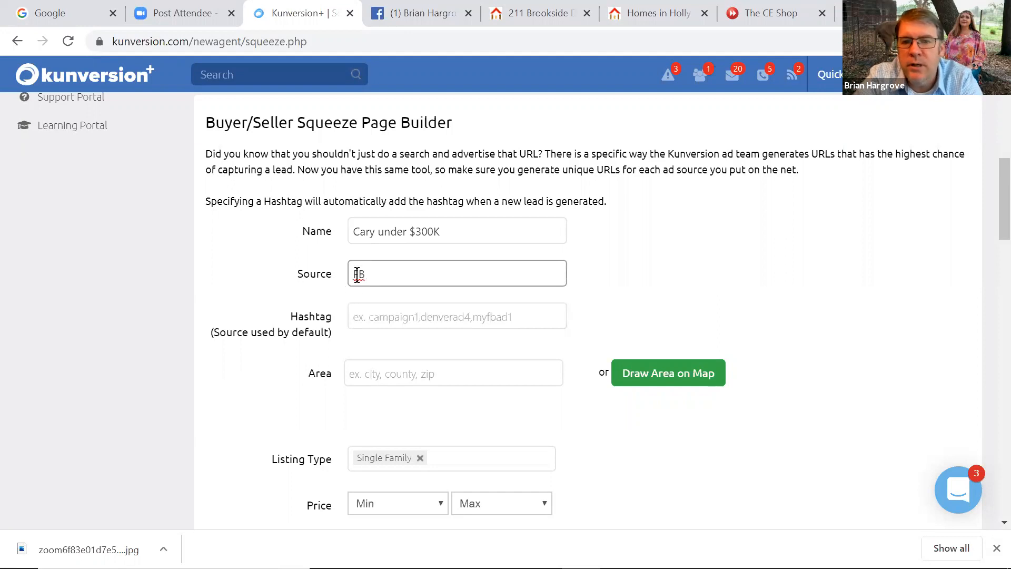
{"action": "left_click", "coordinate": [365, 317]}
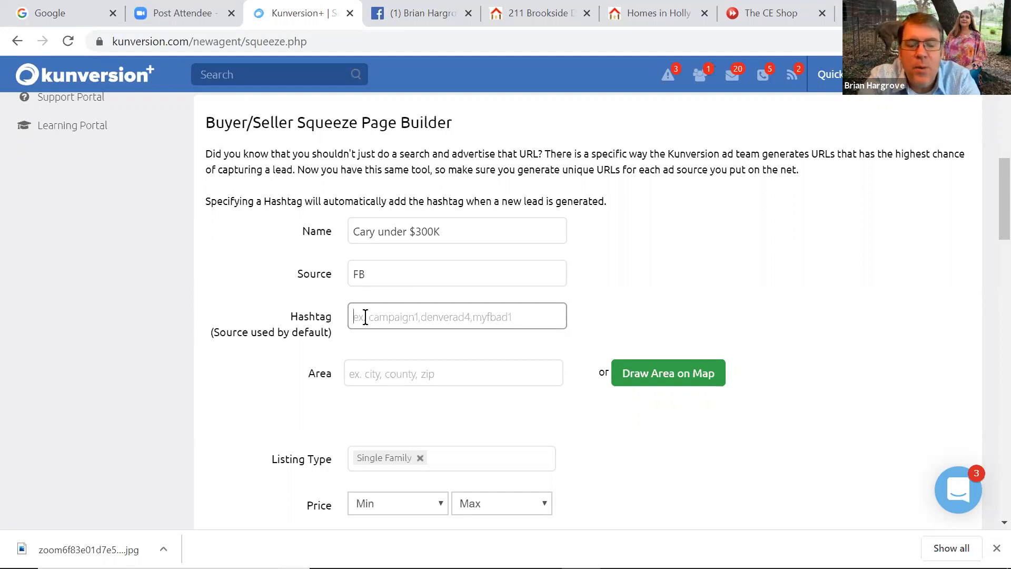
{"action": "type", "text": "Cary"}
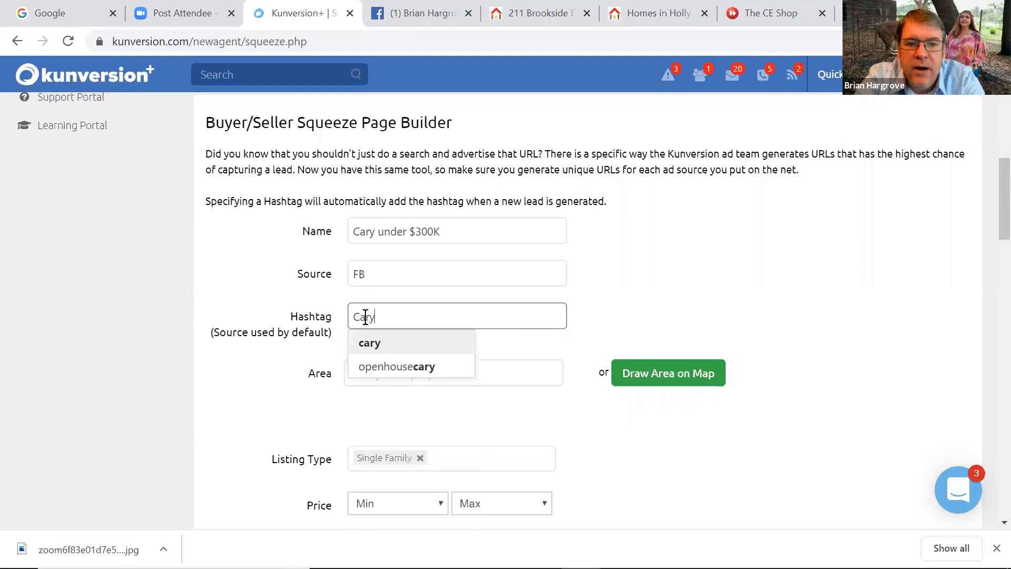
{"action": "type", "text": "under"}
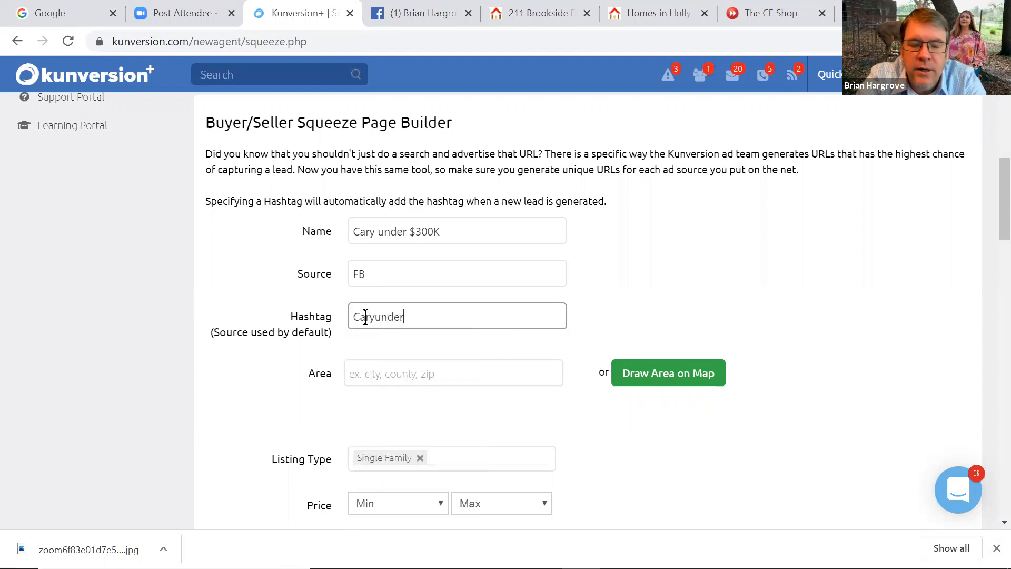
{"action": "type", "text": "300k"}
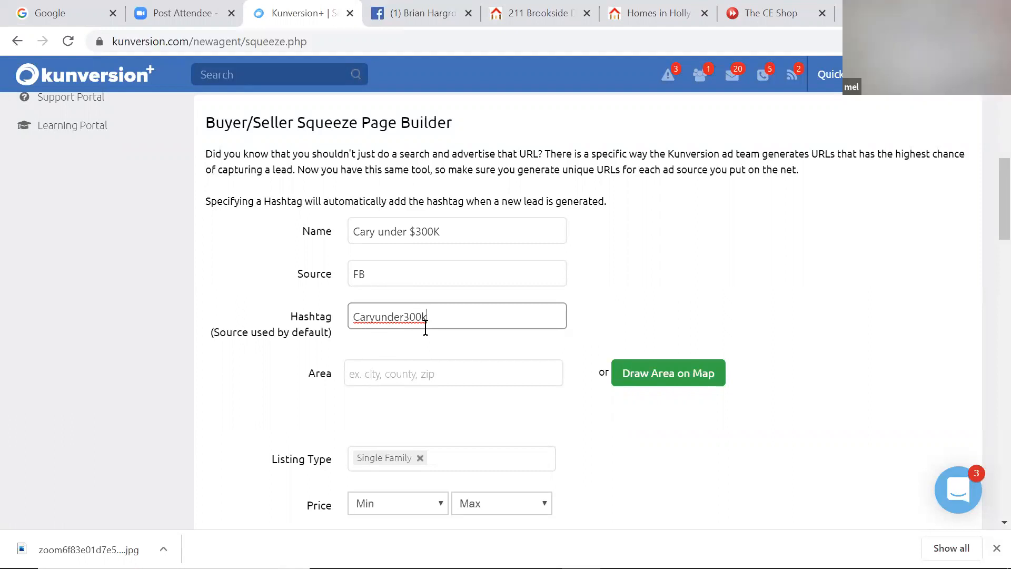
{"action": "left_click", "coordinate": [377, 379]}
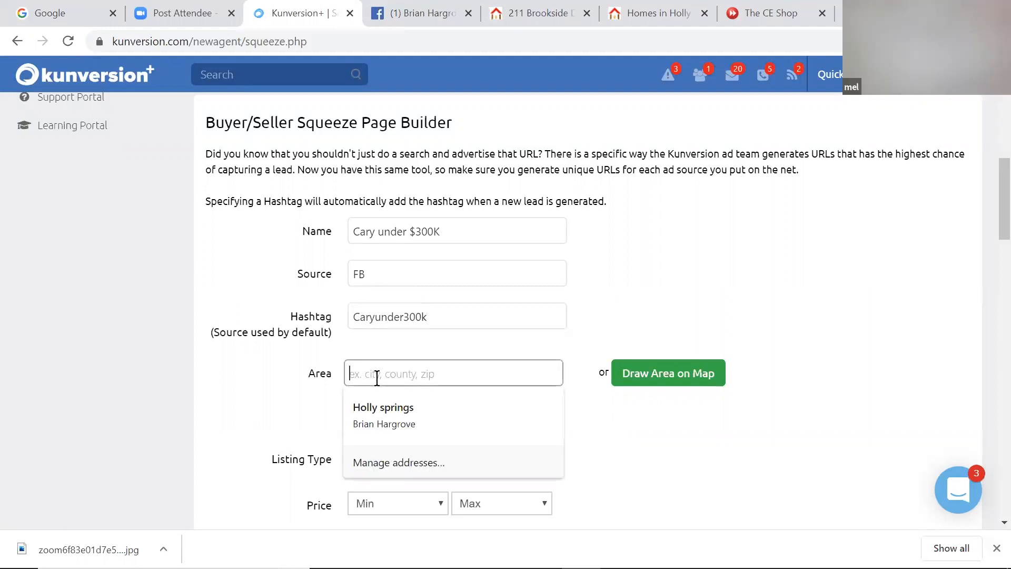
Set the search area to city:Cary and add a second, empty area entry
{"action": "type", "text": "Cary"}
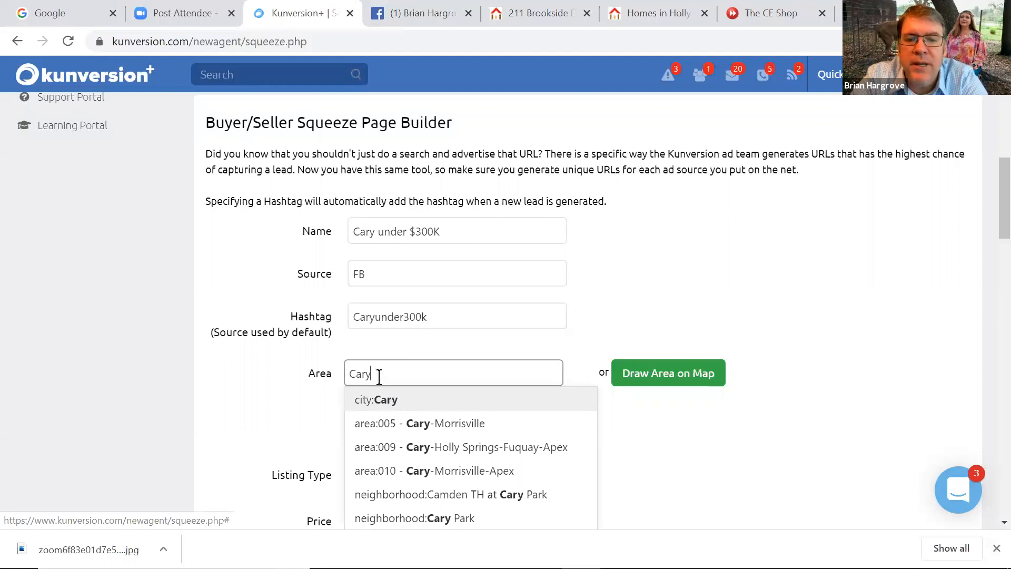
{"action": "left_click", "coordinate": [381, 407]}
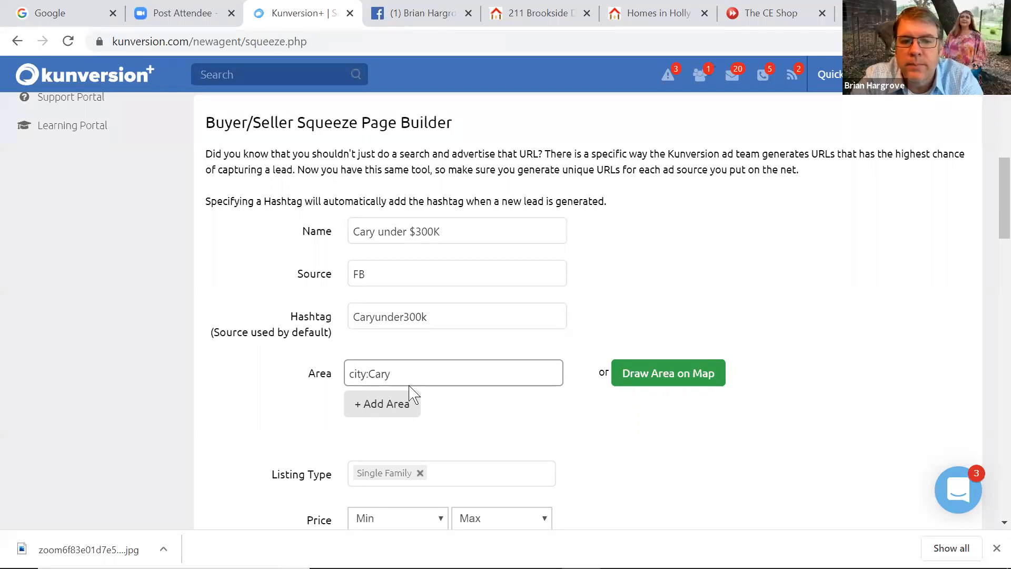
{"action": "left_click", "coordinate": [383, 411]}
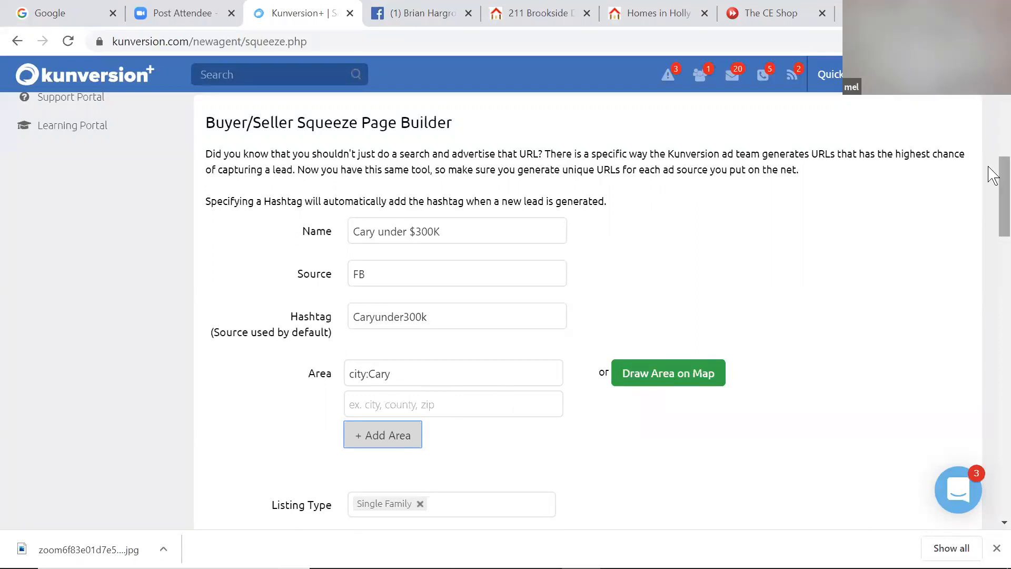
{"action": "left_click_drag", "start_coordinate": [989, 168], "coordinate": [989, 187]}
{"action": "scroll", "coordinate": [993, 196], "scroll_direction": "down", "scroll_amount": 4}
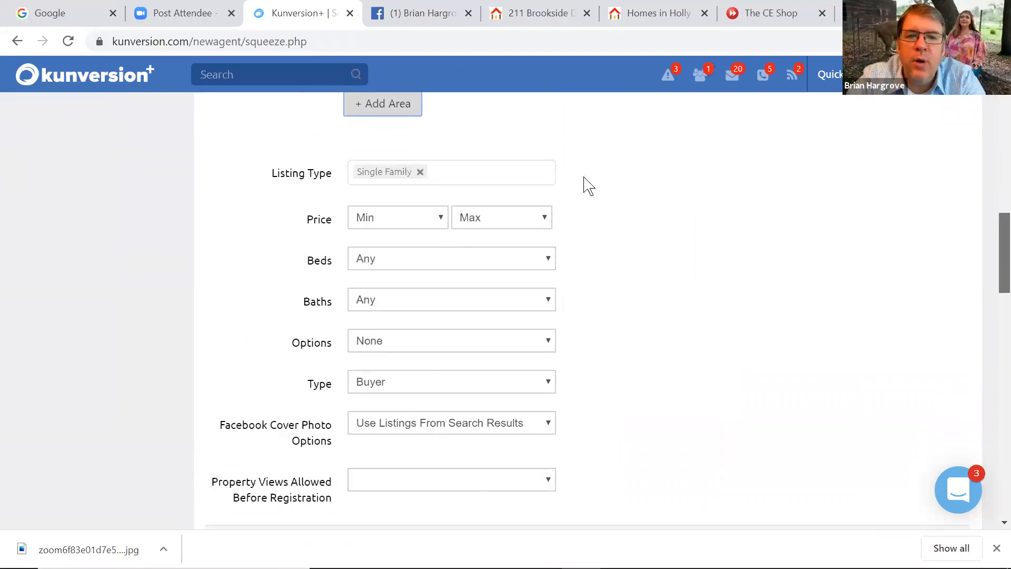
{"action": "left_click", "coordinate": [516, 224]}
{"action": "left_click_drag", "start_coordinate": [541, 303], "coordinate": [530, 390]}
{"action": "left_click", "coordinate": [494, 396]}
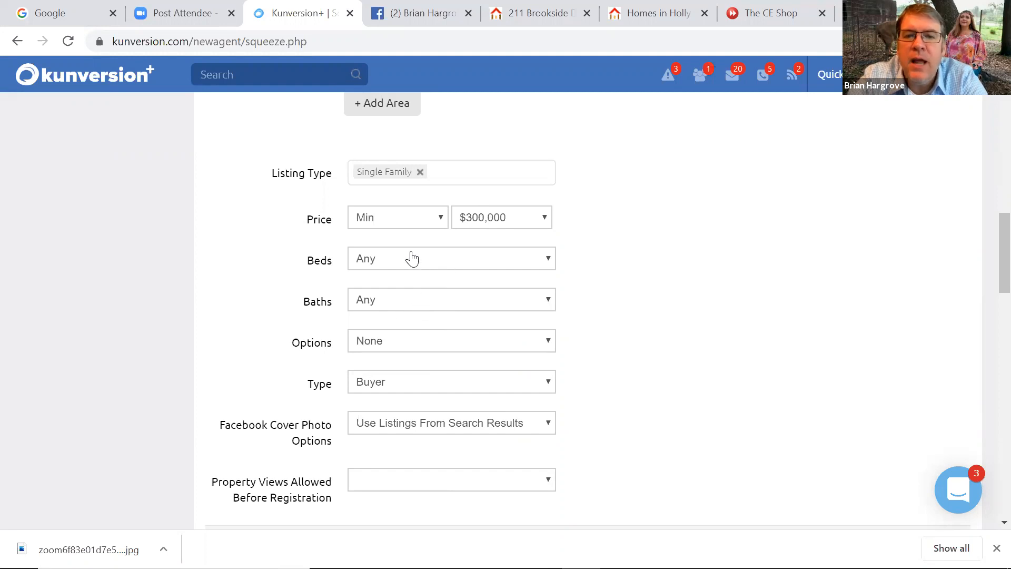
{"action": "left_click", "coordinate": [418, 220]}
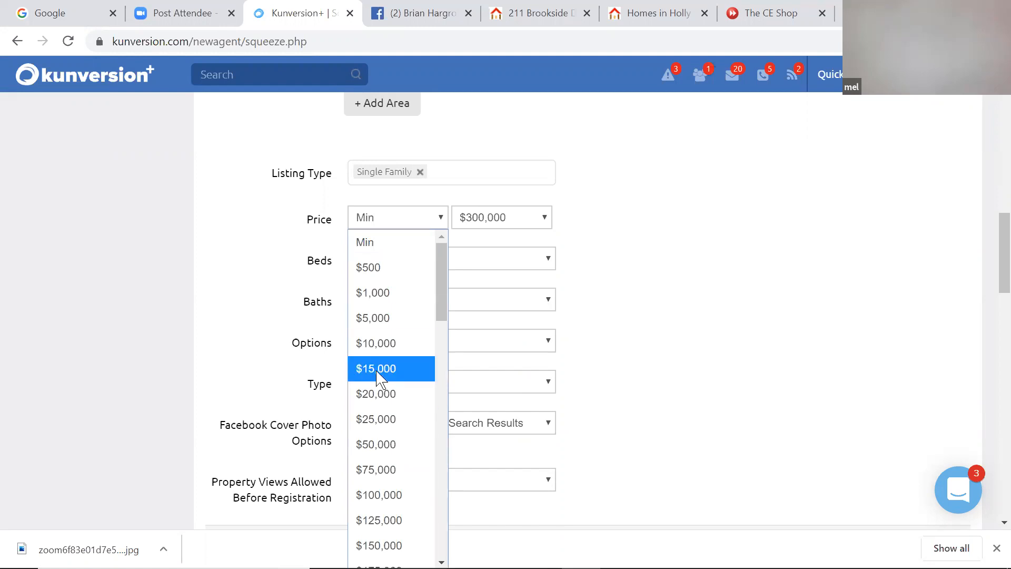
{"action": "left_click", "coordinate": [411, 204]}
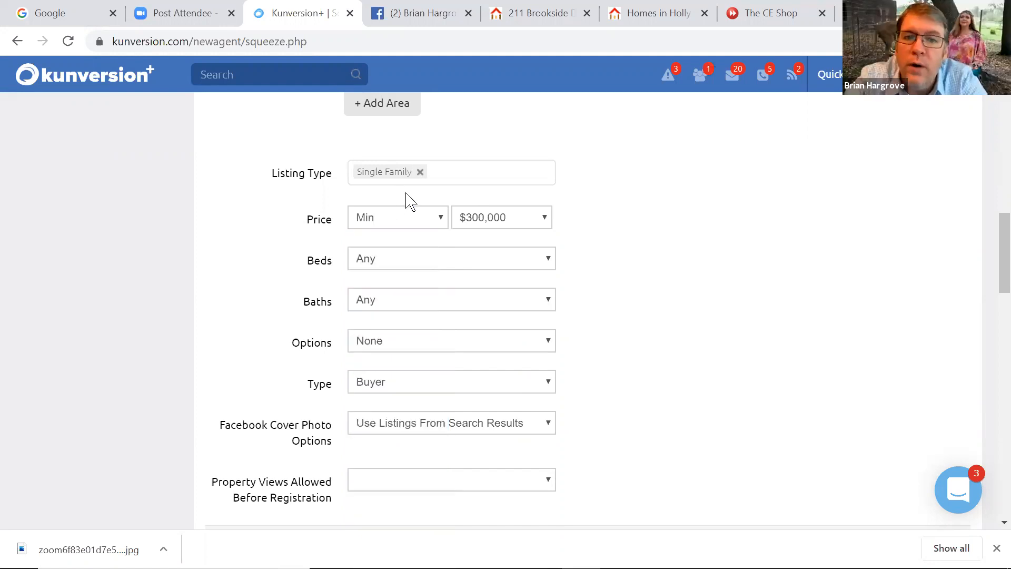
{"action": "left_click", "coordinate": [393, 271]}
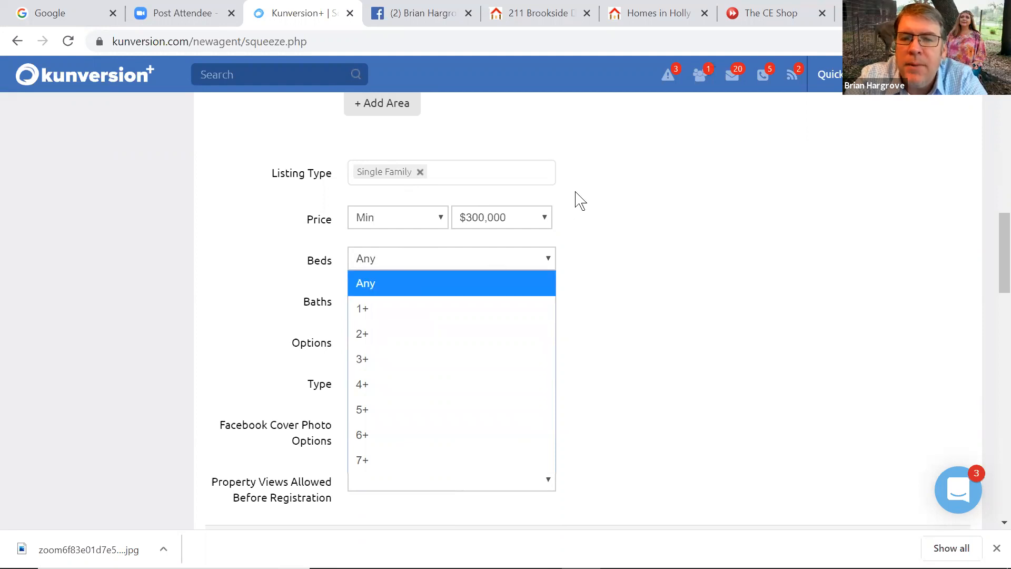
{"action": "left_click", "coordinate": [451, 231]}
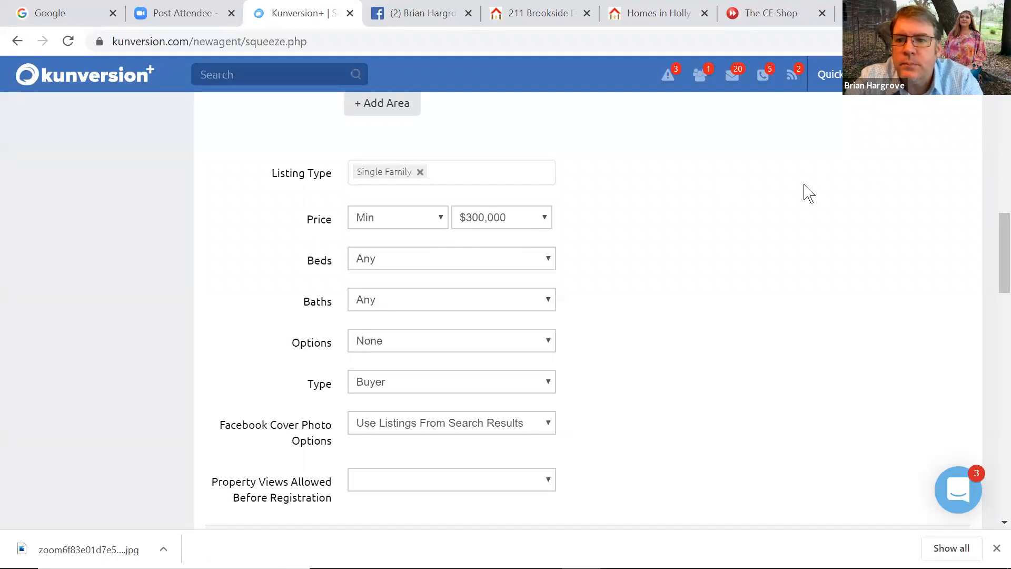
{"action": "scroll", "coordinate": [989, 252], "scroll_direction": "down", "scroll_amount": 2}
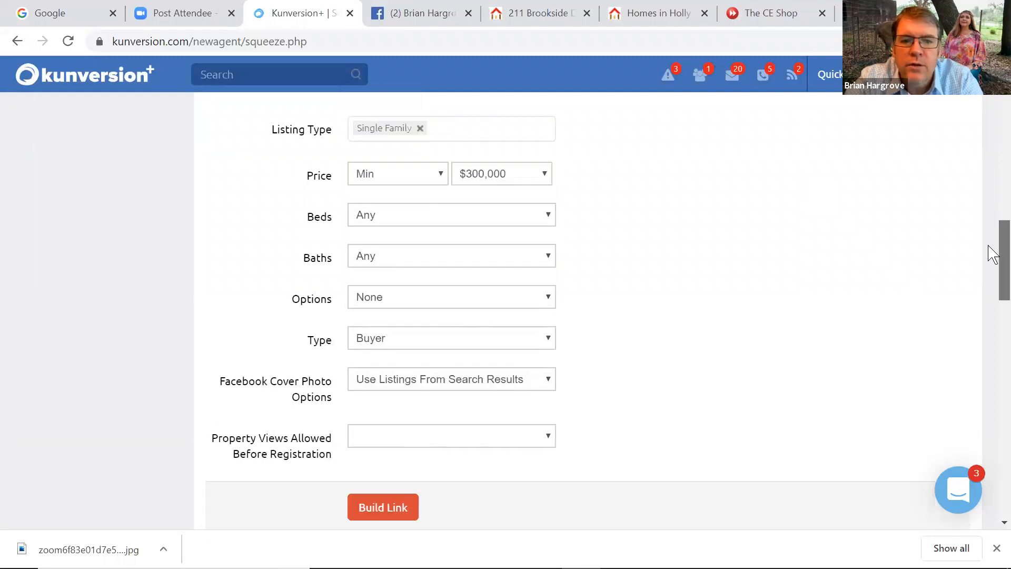
Keep Type as Buyer and Cover Photo as Use Listings From Search Results, then show the property-views choices
{"action": "scroll", "coordinate": [989, 252], "scroll_direction": "up", "scroll_amount": 1}
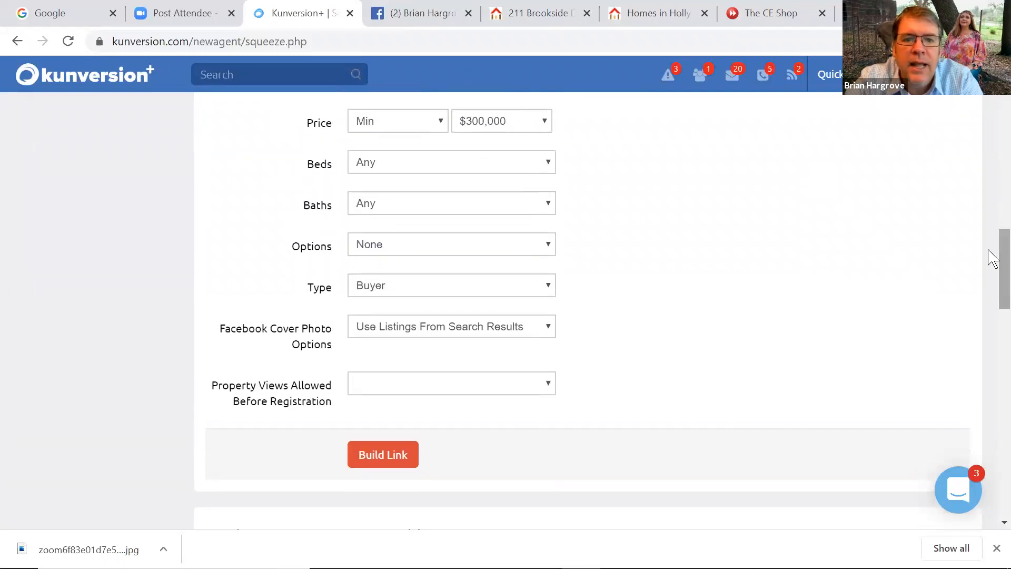
{"action": "left_click", "coordinate": [387, 292]}
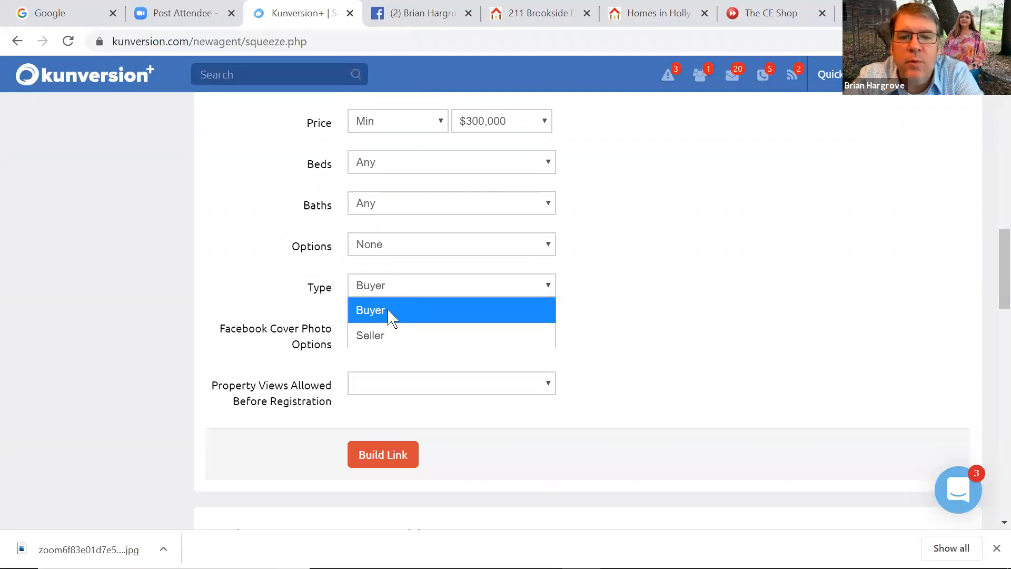
{"action": "left_click", "coordinate": [389, 311]}
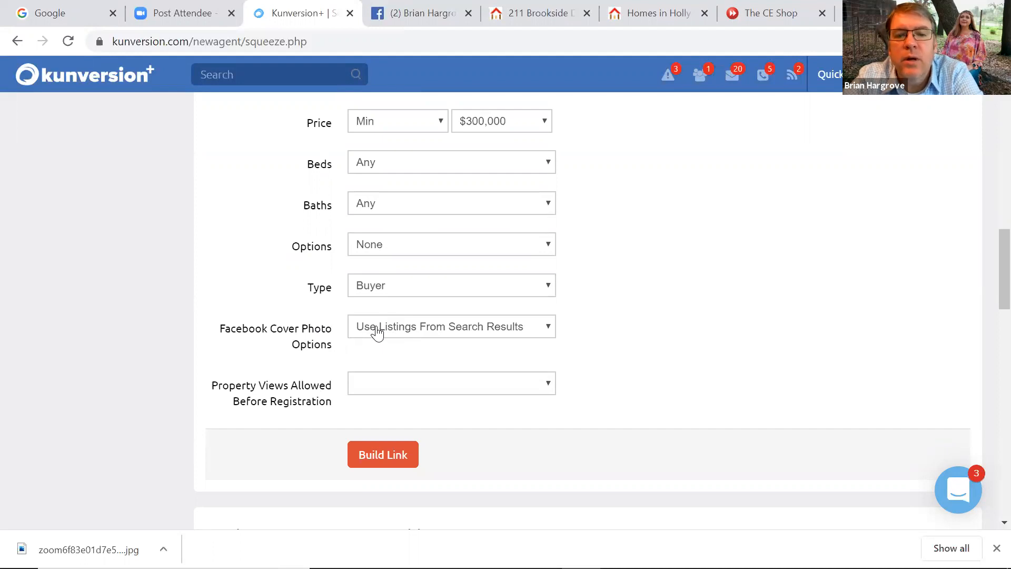
{"action": "left_click", "coordinate": [430, 330]}
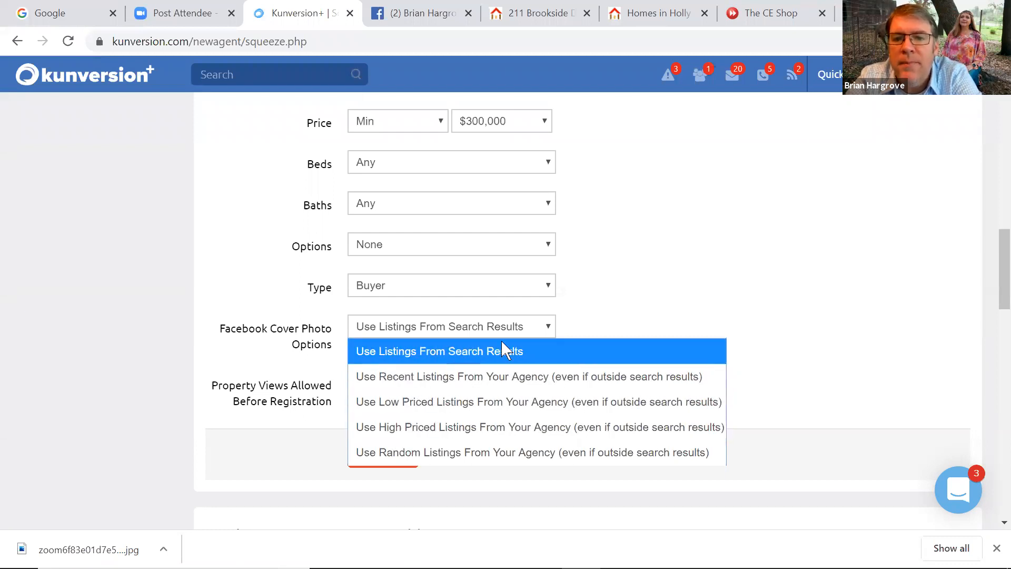
{"action": "left_click", "coordinate": [573, 322]}
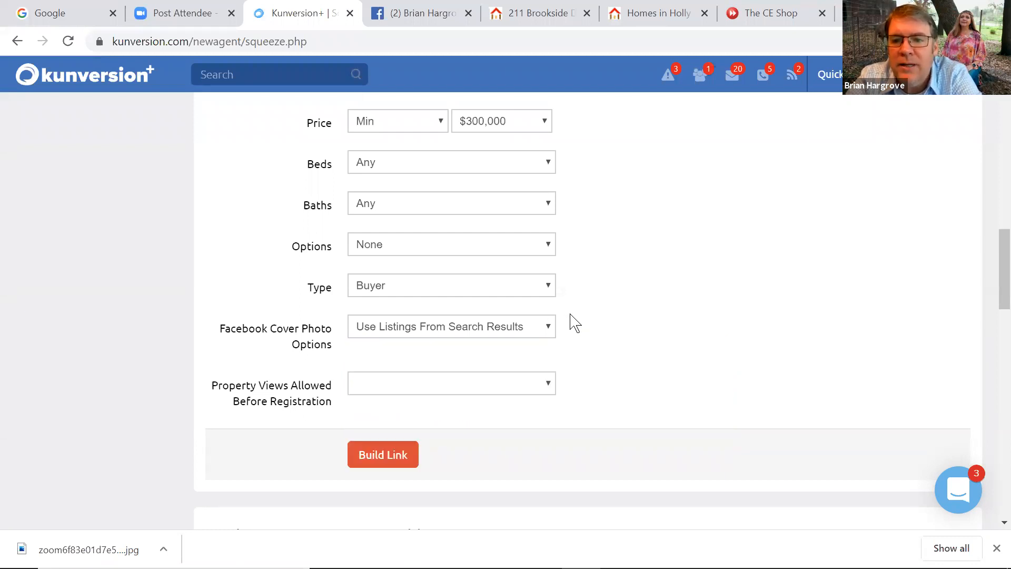
{"action": "left_click", "coordinate": [411, 391]}
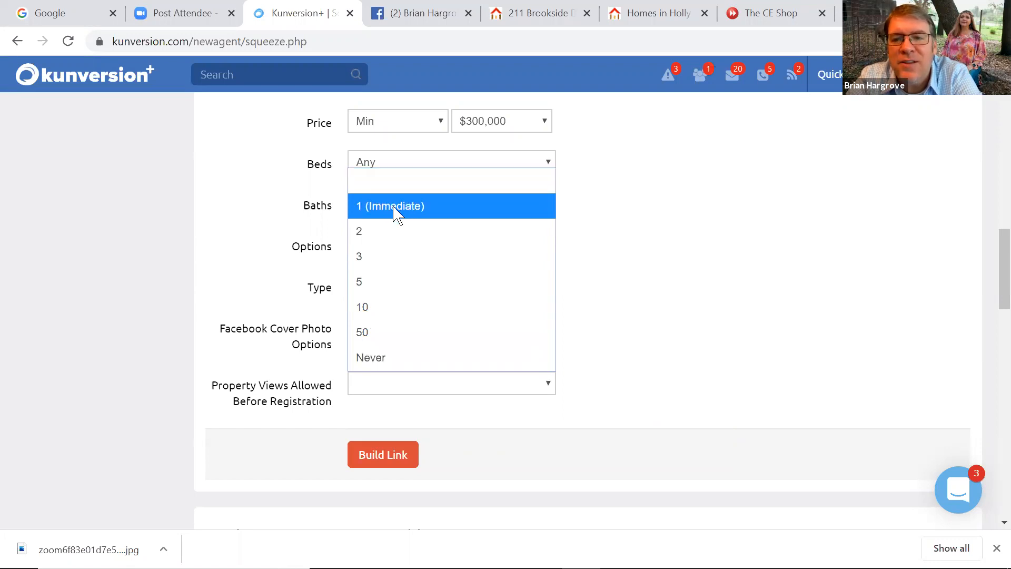
Allow 2 property views before registration
{"action": "left_click", "coordinate": [374, 237]}
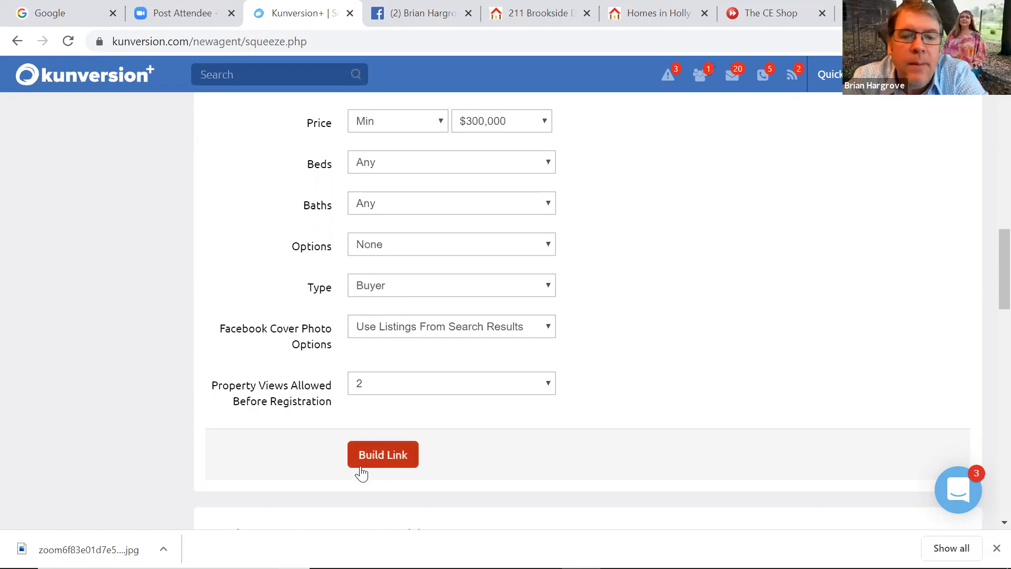
Build the squeeze page link and scroll to the saved Cary under $300K entry
{"action": "left_click", "coordinate": [382, 456]}
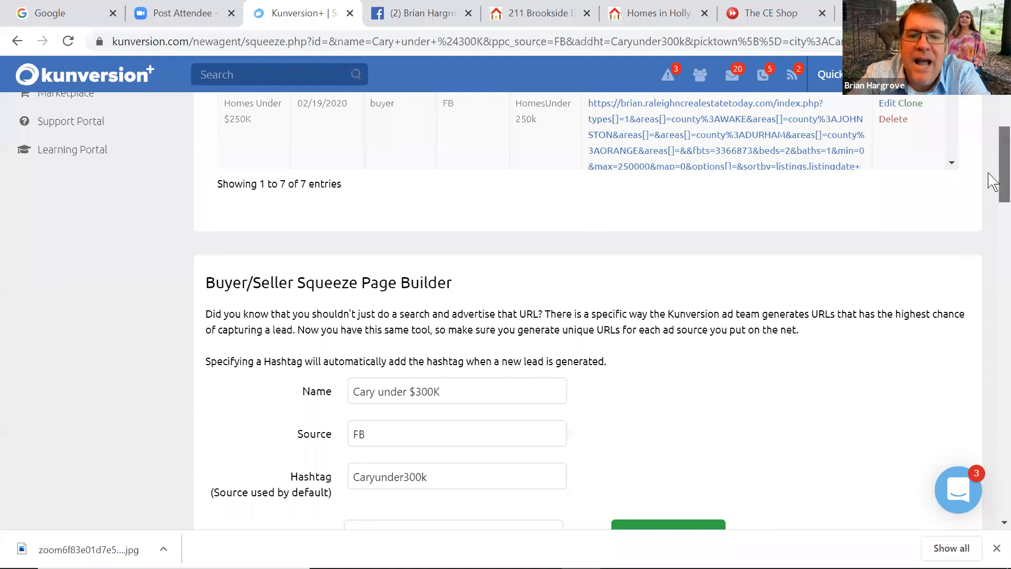
{"action": "scroll", "coordinate": [989, 189], "scroll_direction": "down", "scroll_amount": 3}
{"action": "left_click_drag", "start_coordinate": [988, 200], "coordinate": [988, 205]}
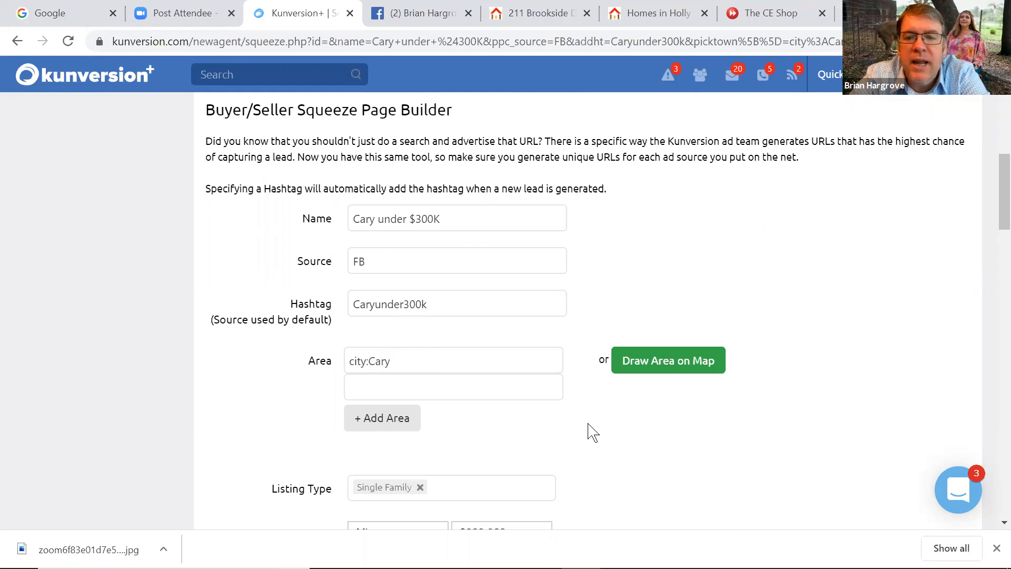
{"action": "left_click_drag", "start_coordinate": [990, 203], "coordinate": [988, 262]}
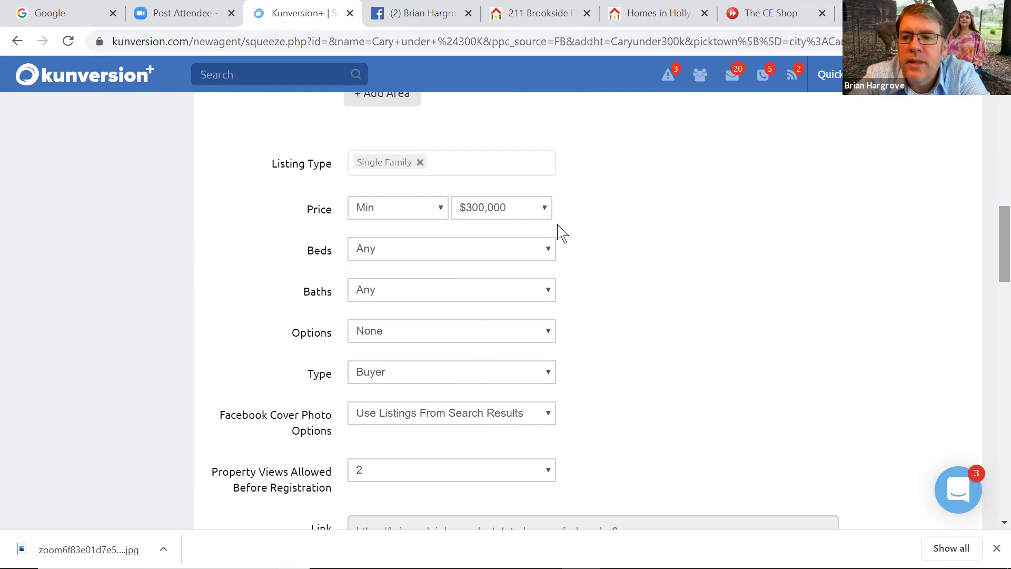
{"action": "left_click_drag", "start_coordinate": [988, 235], "coordinate": [993, 274]}
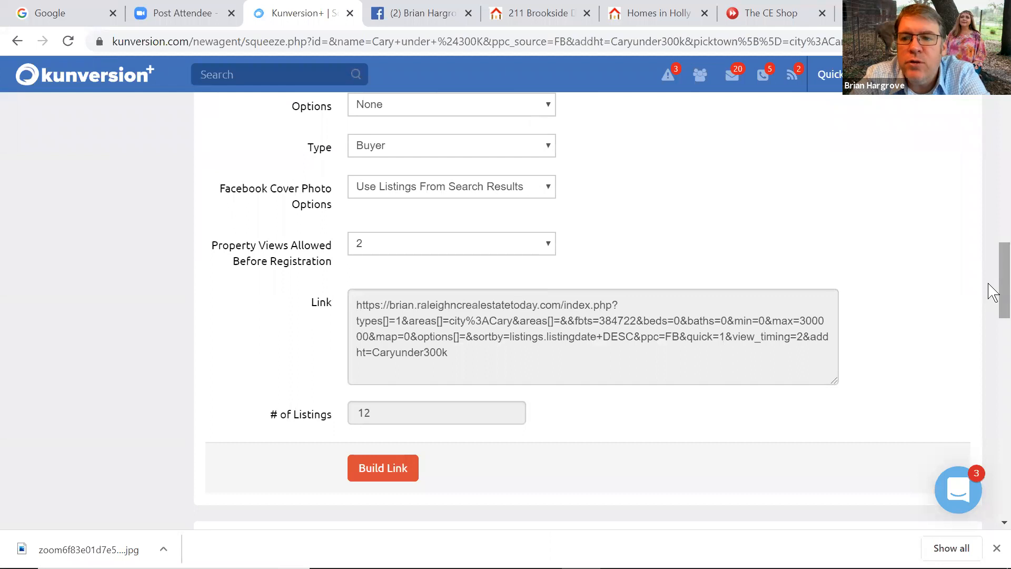
{"action": "left_click_drag", "start_coordinate": [995, 287], "coordinate": [988, 127]}
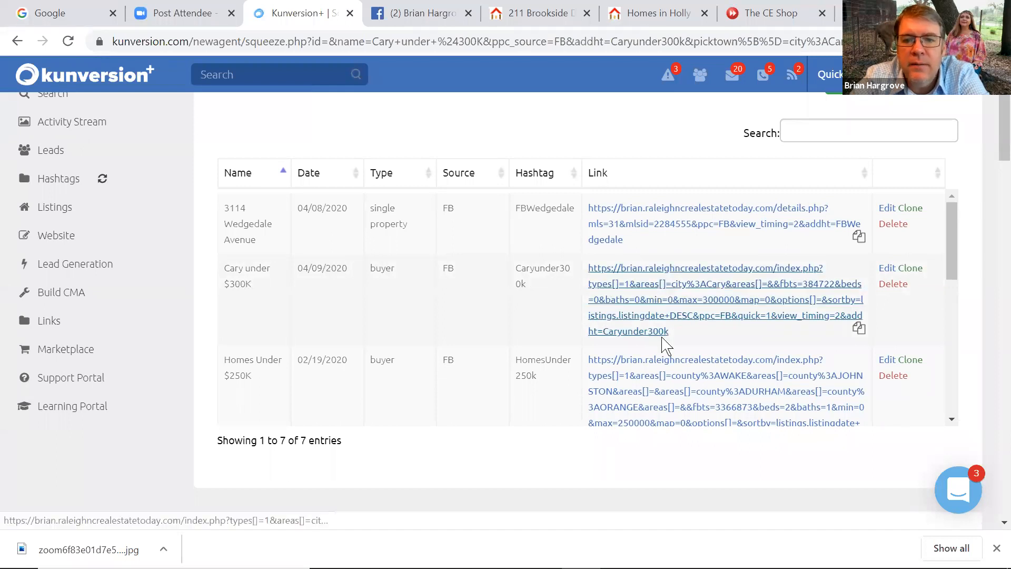
Copy the new Cary under $300K link and switch to the Facebook business page
{"action": "left_click_drag", "start_coordinate": [667, 332], "coordinate": [589, 266]}
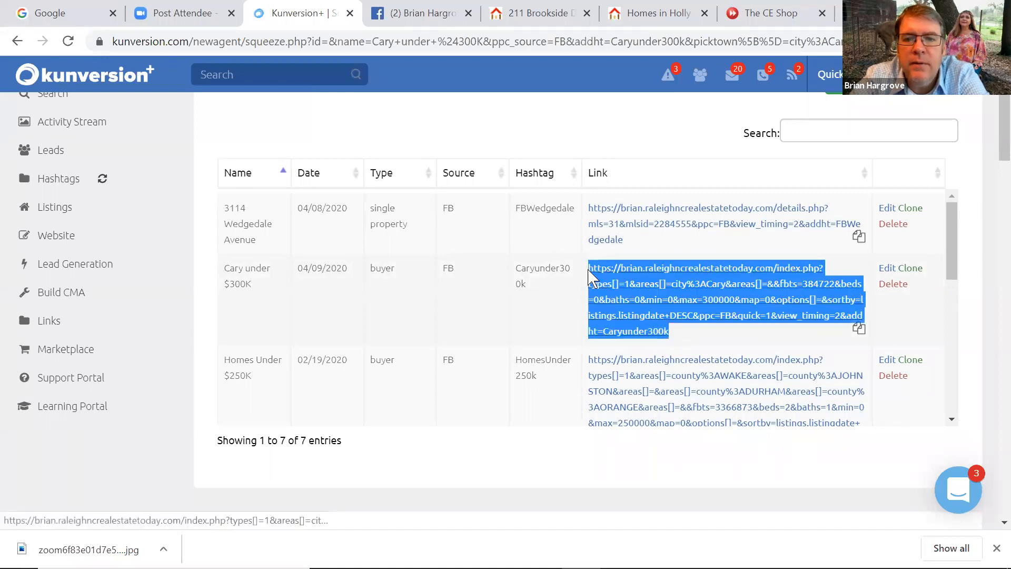
{"action": "right_click", "coordinate": [621, 284]}
{"action": "left_click", "coordinate": [645, 289]}
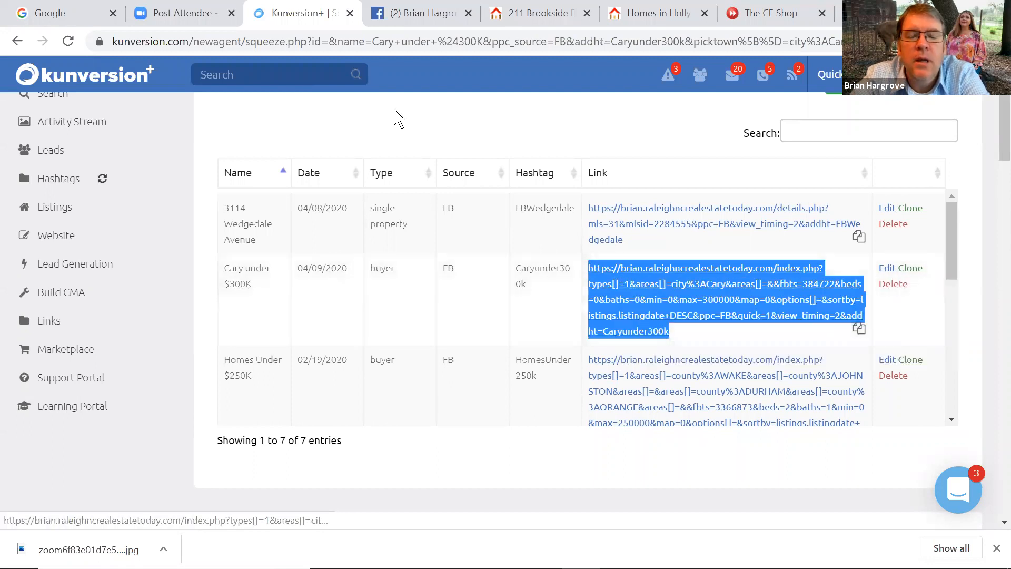
{"action": "left_click", "coordinate": [376, 25]}
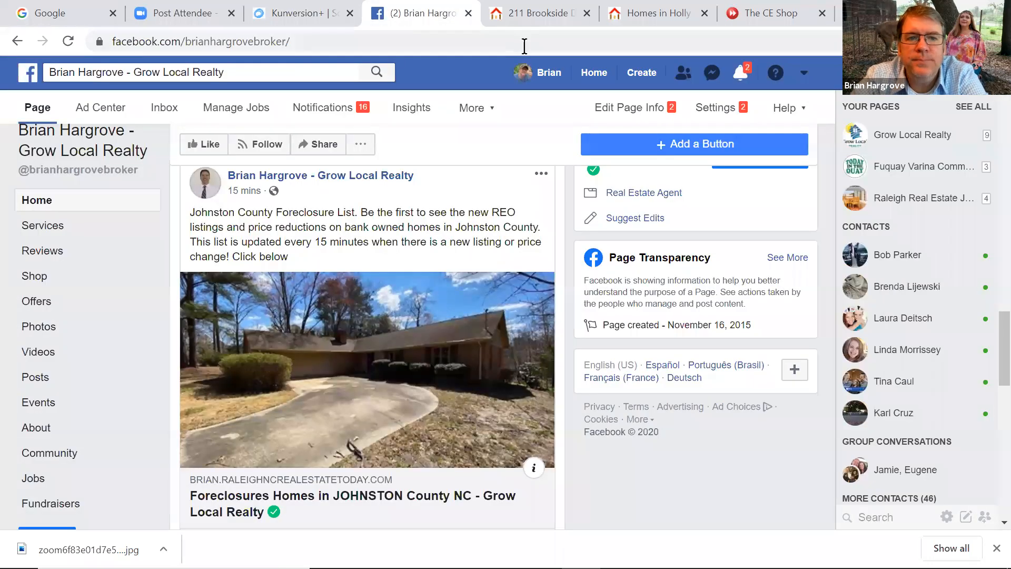
Write a page post promoting Cary homes under $300K, ending 'Updated Every 15 Minutes!'
{"action": "left_click_drag", "start_coordinate": [989, 328], "coordinate": [992, 173]}
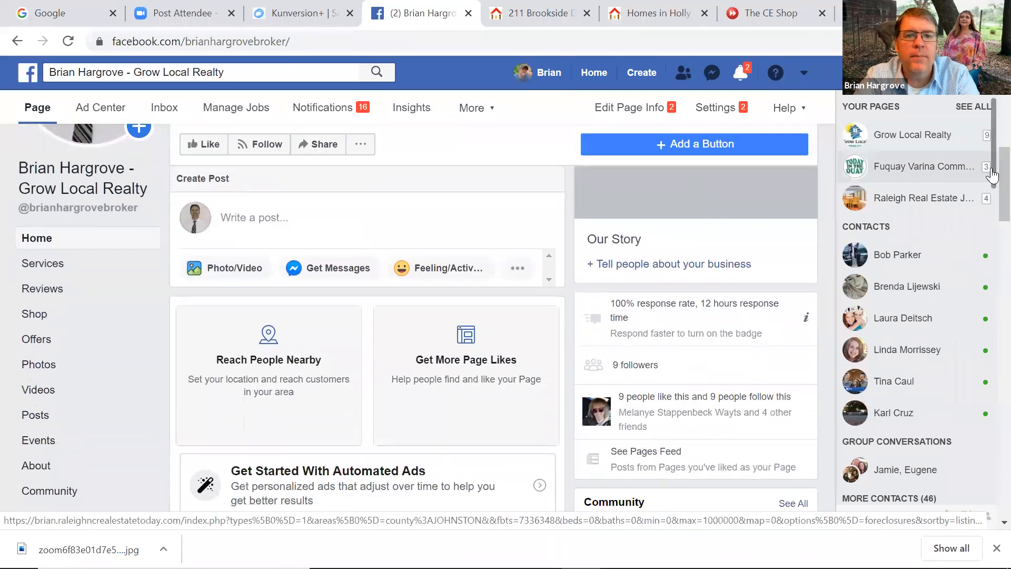
{"action": "left_click", "coordinate": [247, 216]}
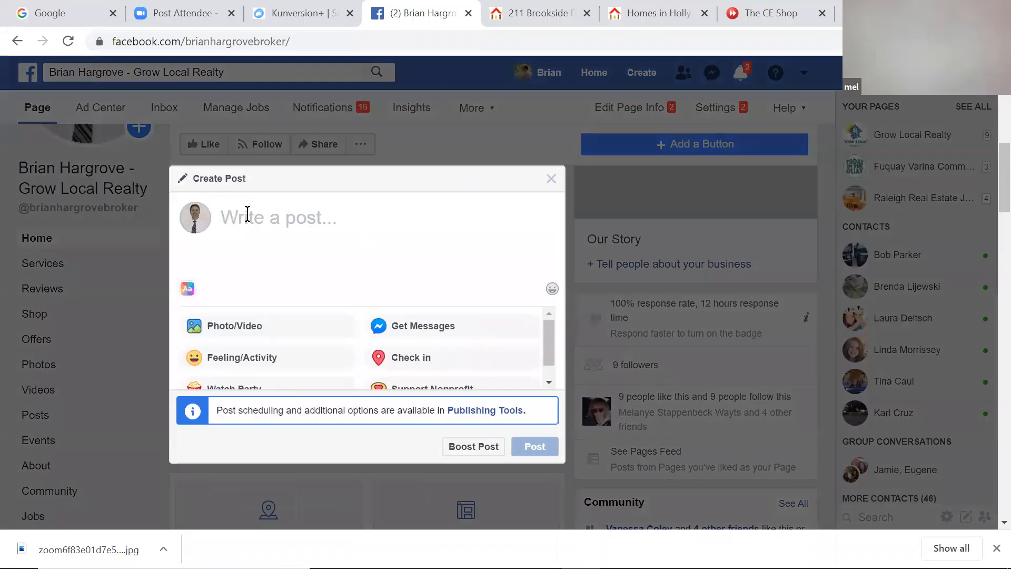
{"action": "type", "text": "Homes "}
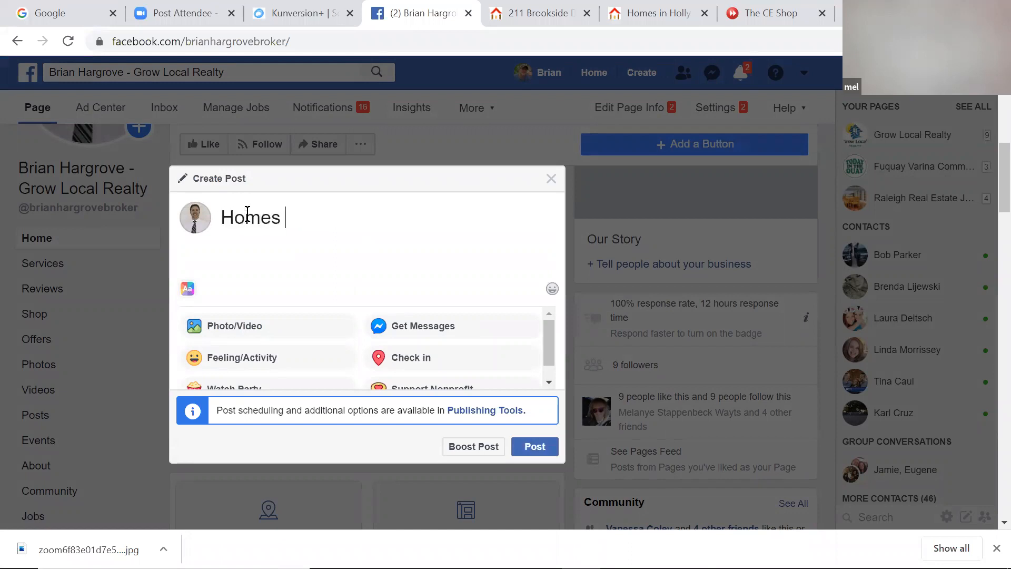
{"action": "type", "text": "in Cary for under $300K"}
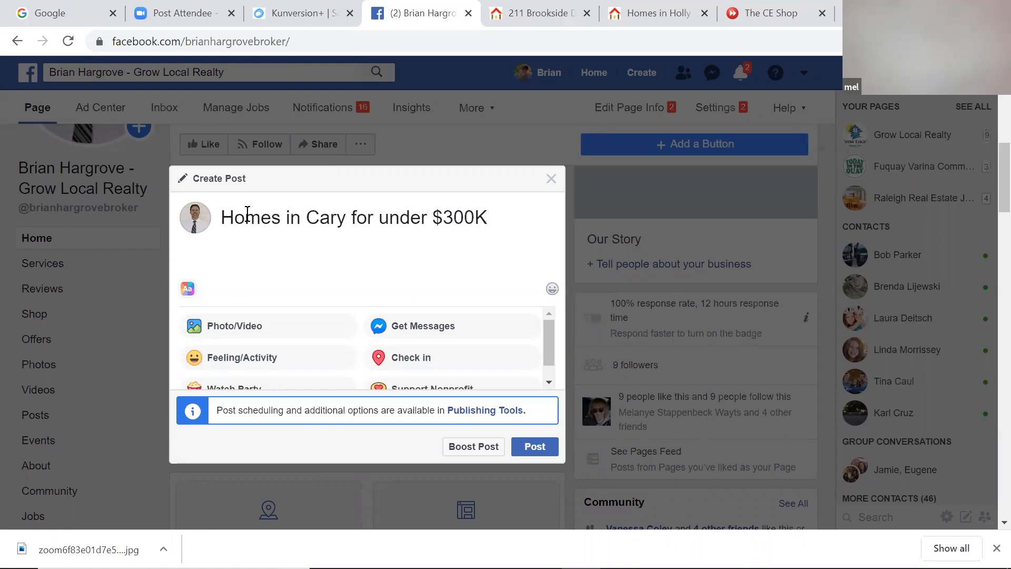
{"action": "type", "text": ". Be the first to view the newest listings and "}
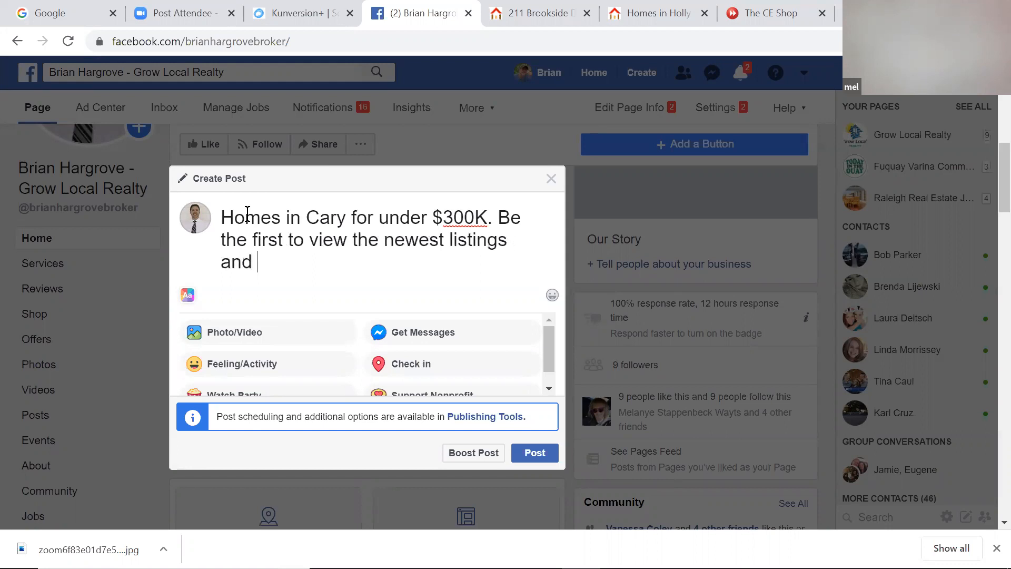
{"action": "type", "text": "price cha"}
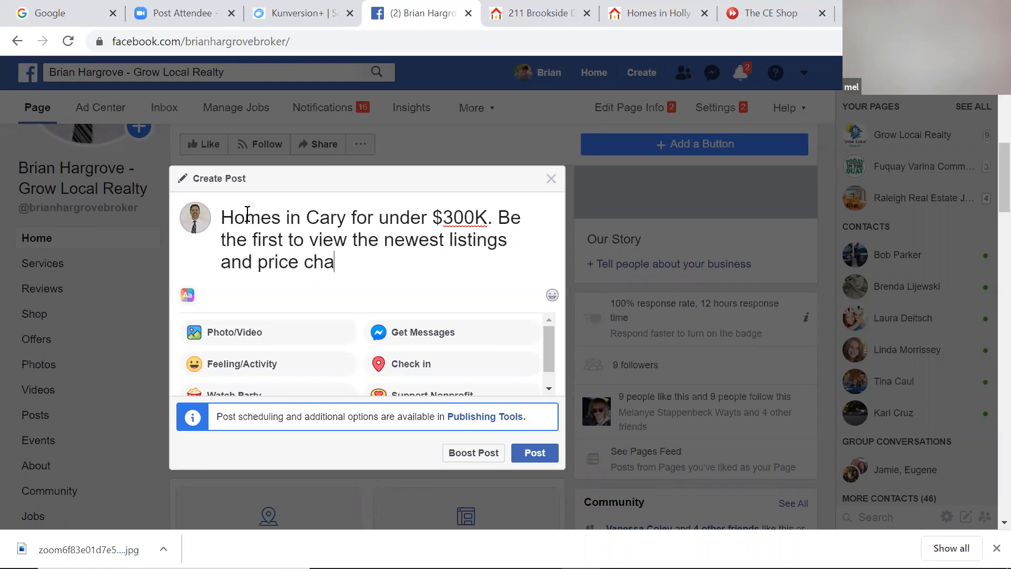
{"action": "type", "text": "nges on homes priced under"}
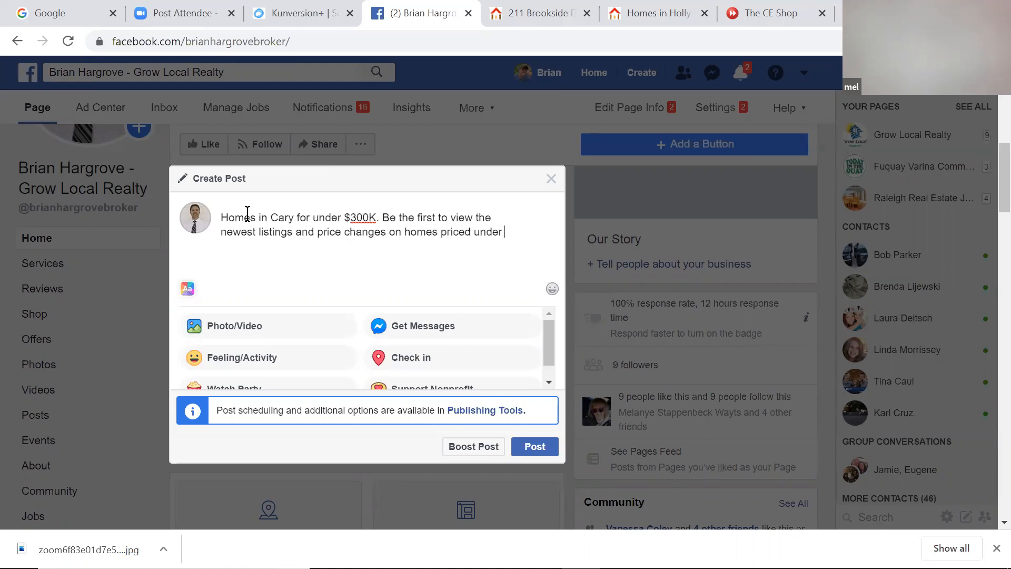
{"action": "type", "text": "$300"}
{"action": "type", "text": "K in Cary NC"}
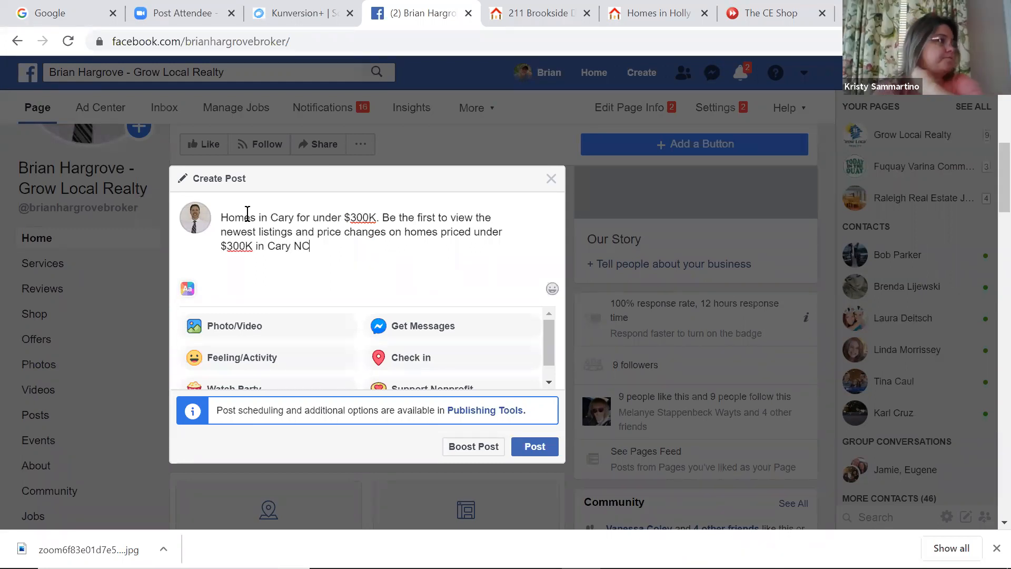
{"action": "type", "text": ". Also "}
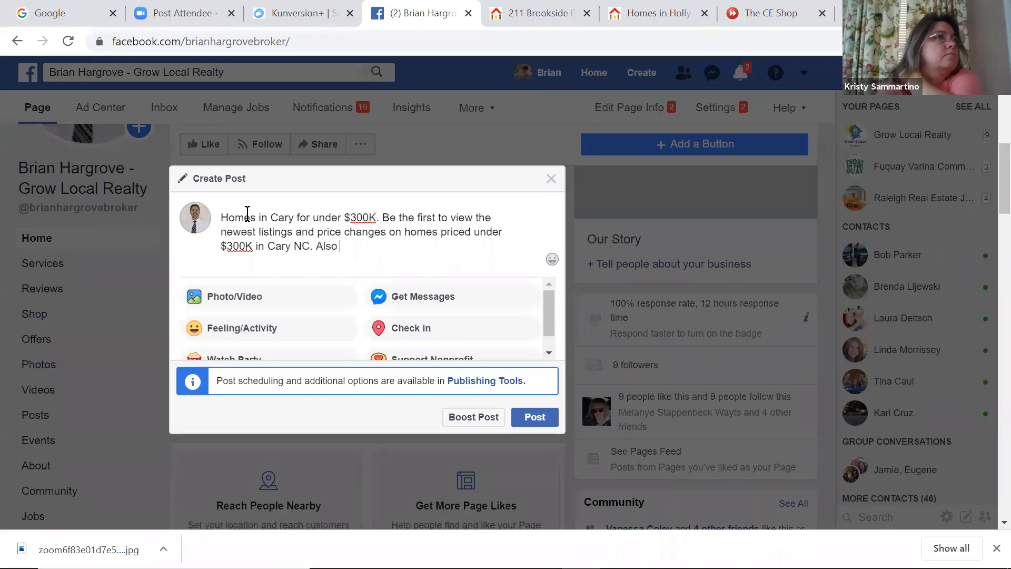
{"action": "type", "text": "view a "}
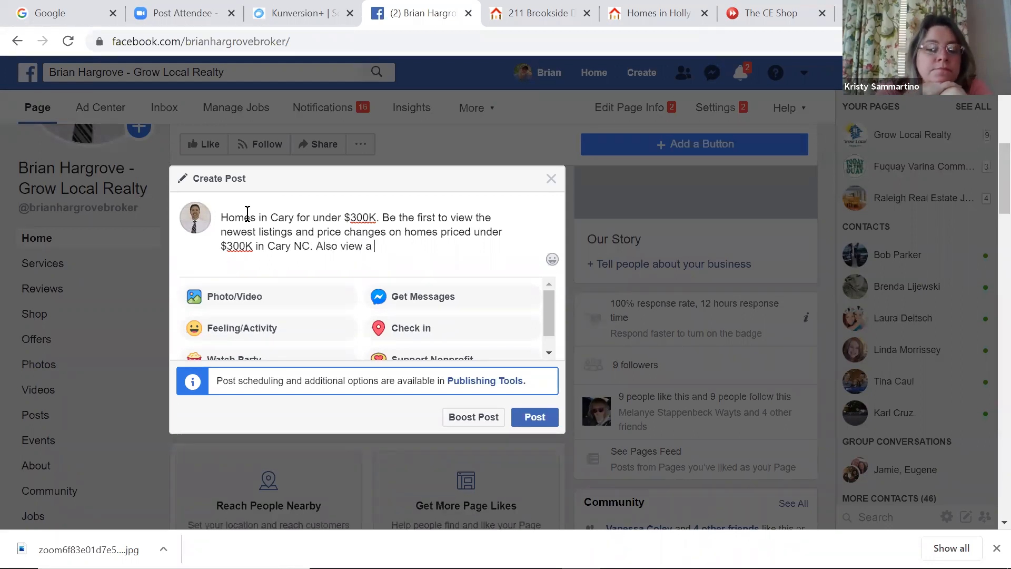
{"action": "type", "text": "full list of a"}
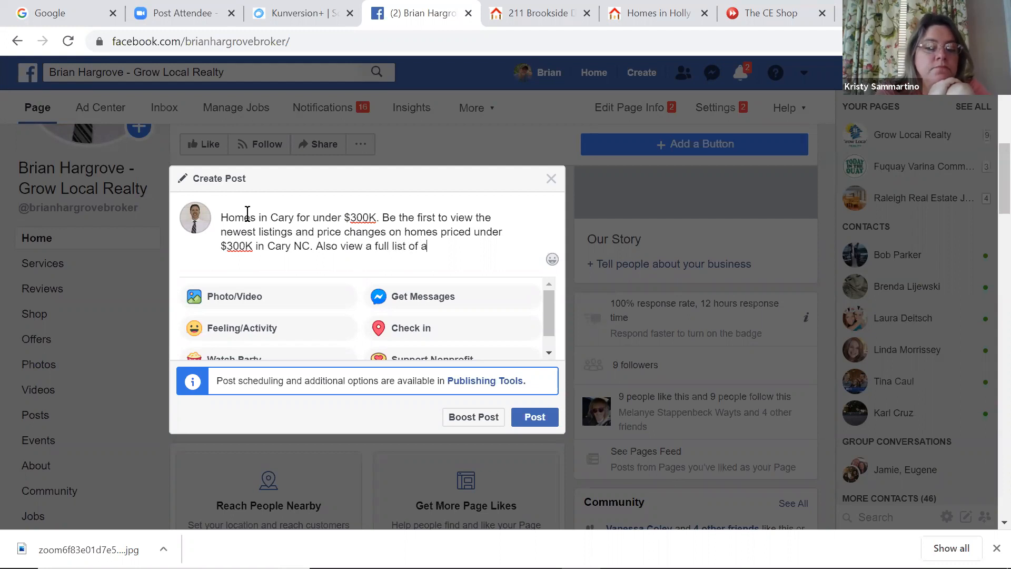
{"action": "type", "text": "vailable homes!"}
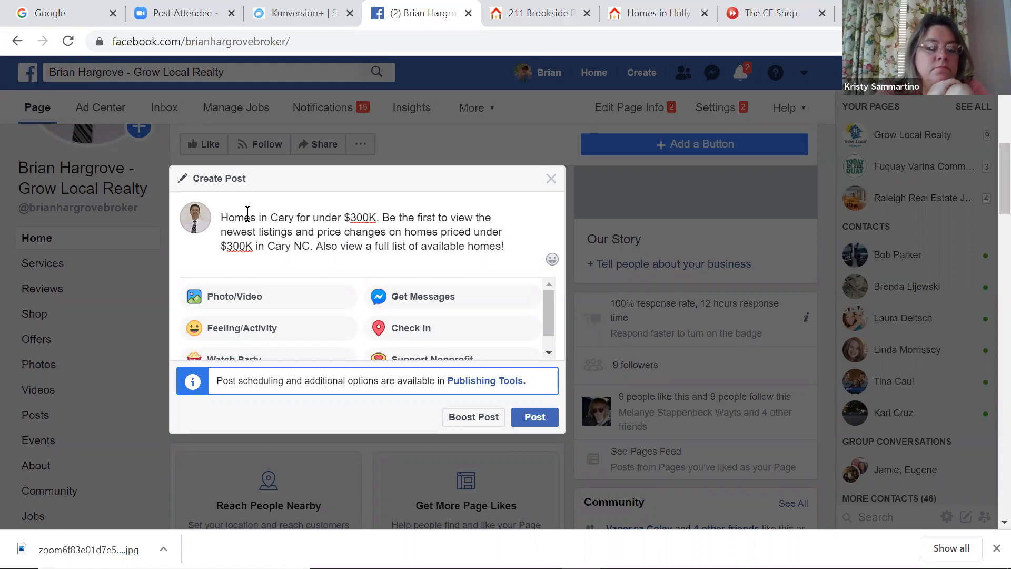
{"action": "type", "text": "Updated Every 15 Minutes!"}
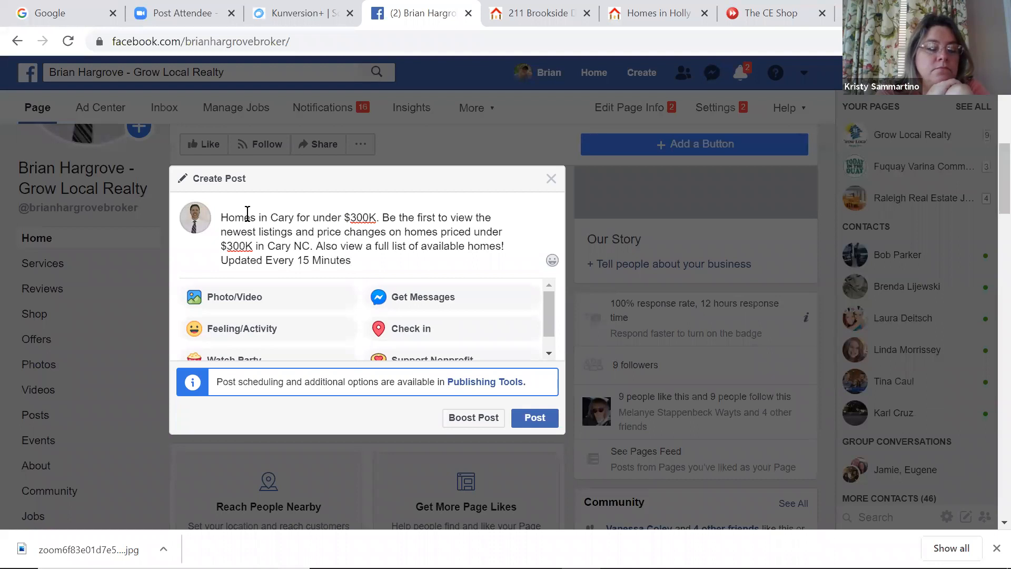
Paste the Cary listings link for its preview, replace the URL with 'Click Below', and publish
{"action": "right_click", "coordinate": [364, 258]}
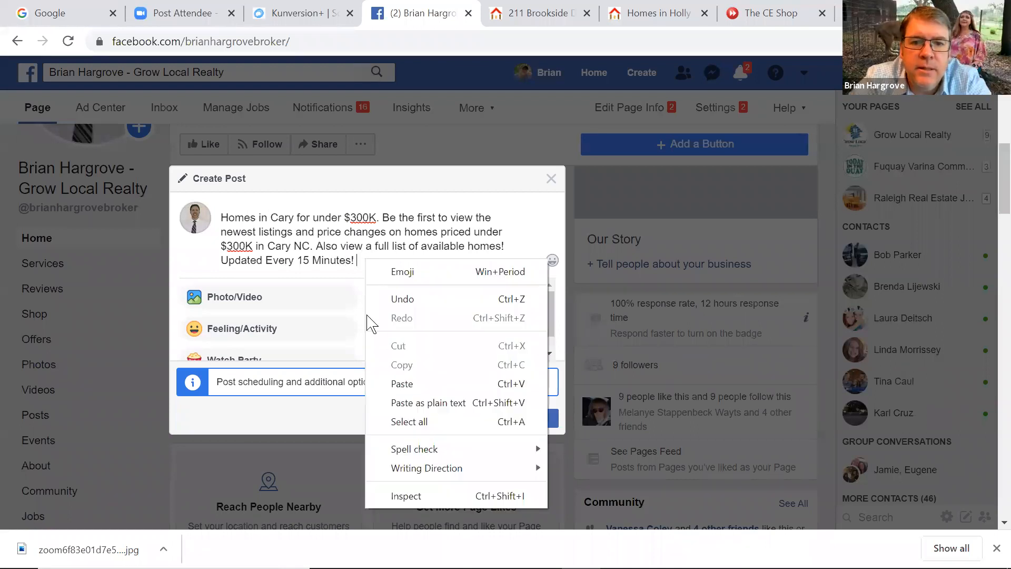
{"action": "left_click", "coordinate": [406, 383]}
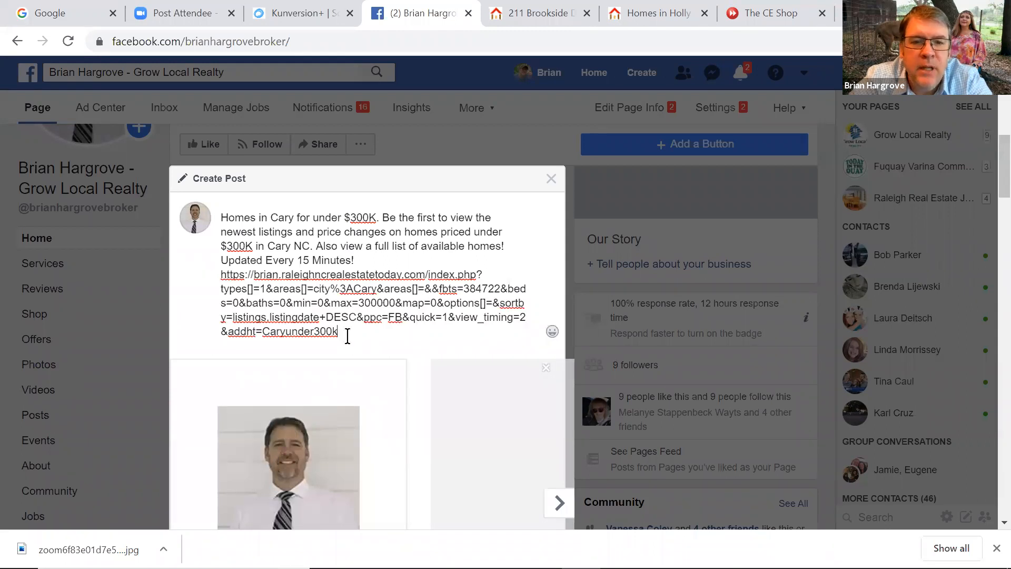
{"action": "left_click_drag", "start_coordinate": [339, 331], "coordinate": [208, 278]}
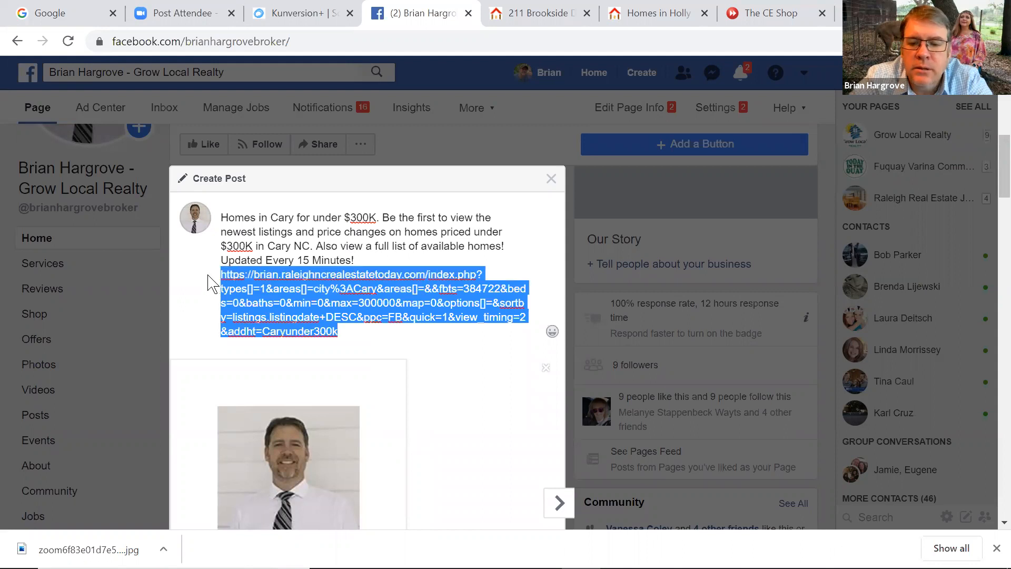
{"action": "key", "text": "BackSpace"}
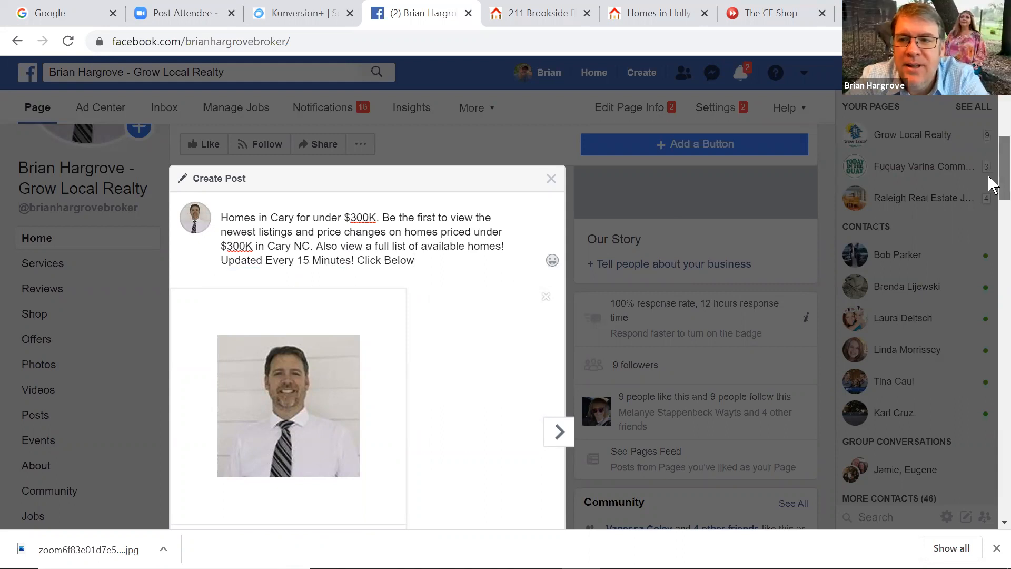
{"action": "left_click_drag", "start_coordinate": [988, 177], "coordinate": [988, 236]}
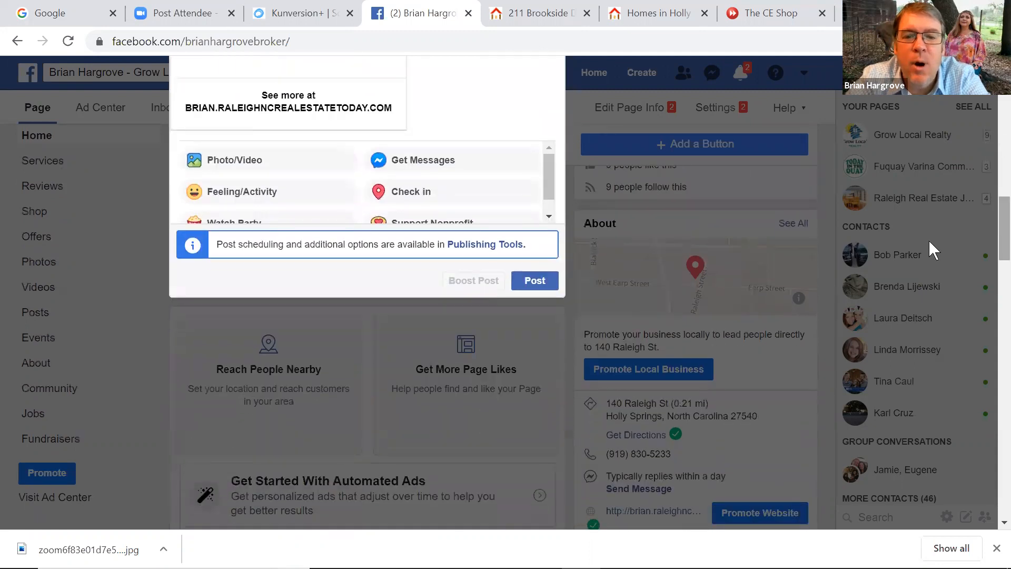
{"action": "left_click", "coordinate": [533, 285]}
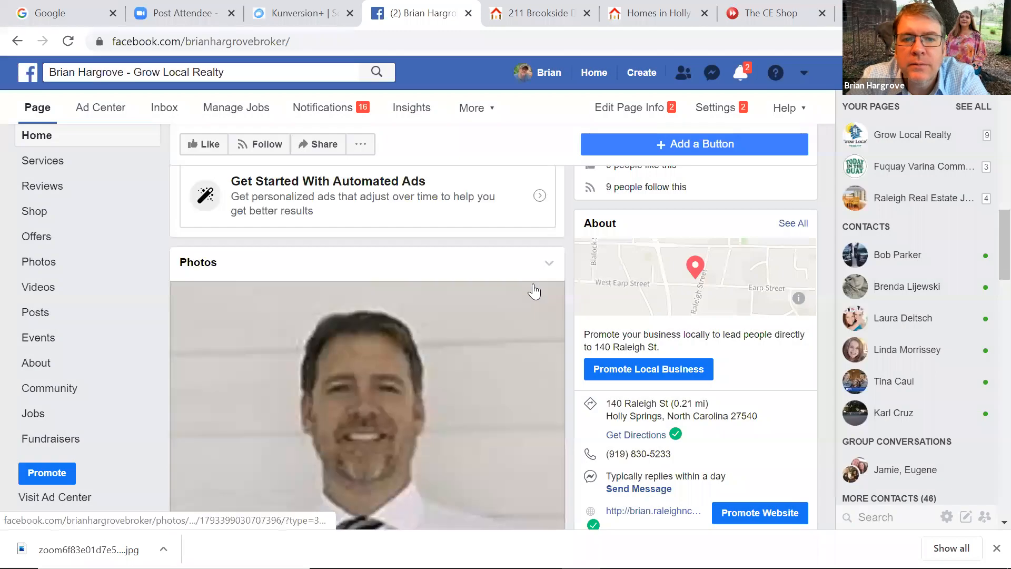
Reload the Facebook page and scroll down to the newly published Cary post
{"action": "left_click_drag", "start_coordinate": [1000, 231], "coordinate": [984, 105]}
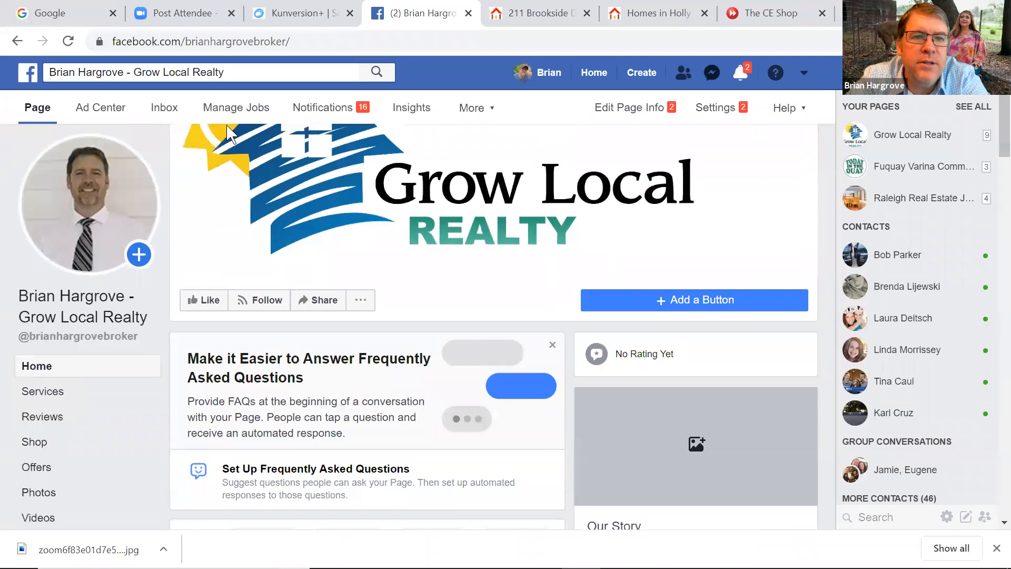
{"action": "left_click", "coordinate": [68, 42]}
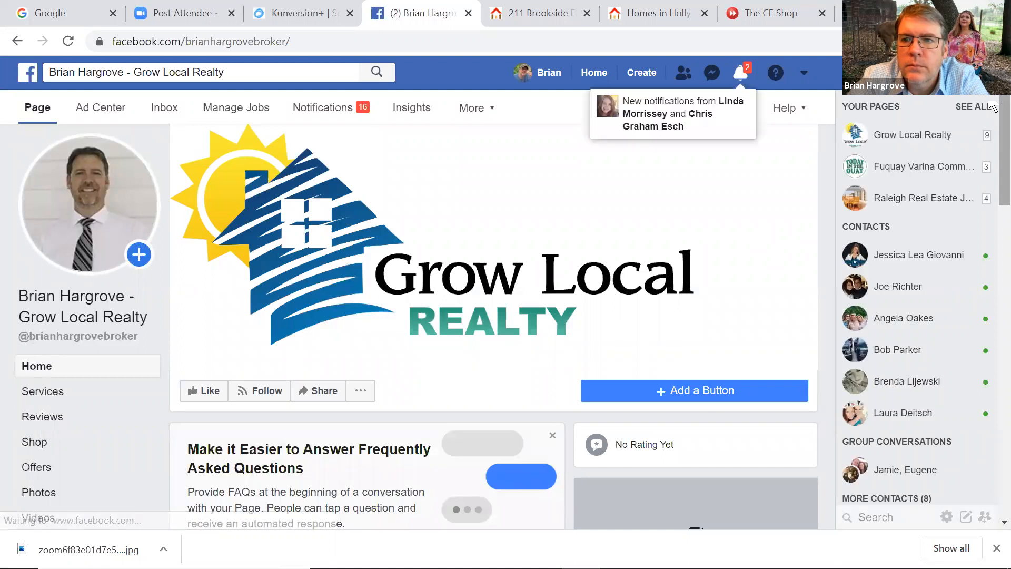
{"action": "left_click_drag", "start_coordinate": [991, 106], "coordinate": [990, 345]}
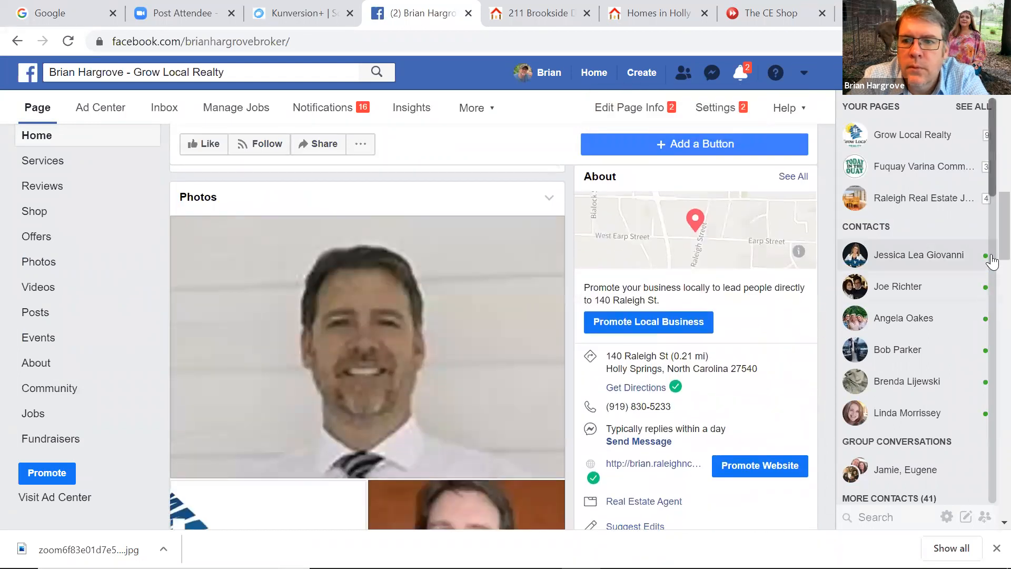
{"action": "left_click_drag", "start_coordinate": [992, 245], "coordinate": [992, 352]}
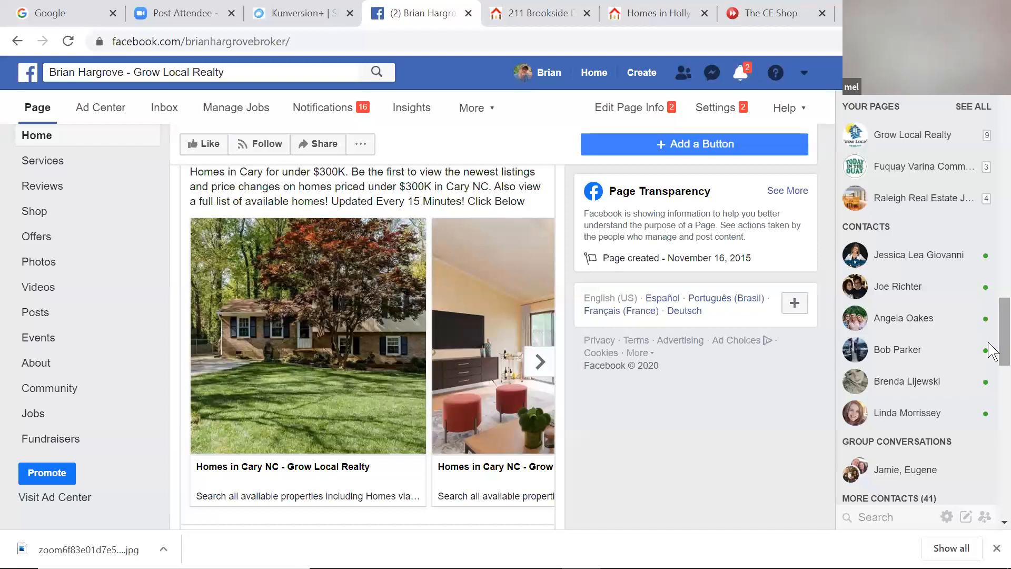
Step through the carousel's listing cards and back, then open the Homes in Cary listings page
{"action": "left_click", "coordinate": [513, 363]}
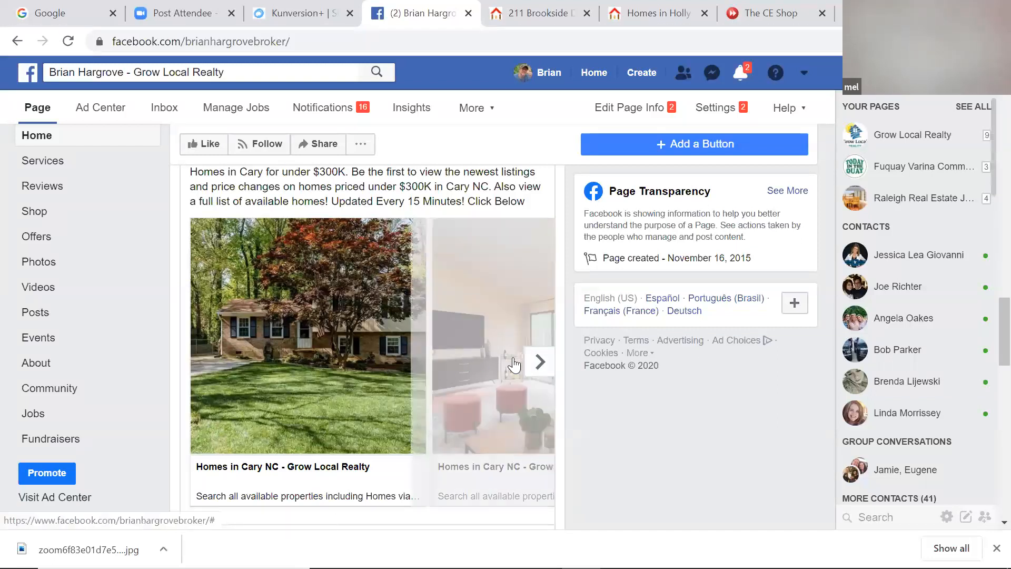
{"action": "left_click", "coordinate": [542, 368]}
{"action": "left_click", "coordinate": [544, 370]}
{"action": "left_click", "coordinate": [544, 368]}
{"action": "left_click", "coordinate": [544, 369]}
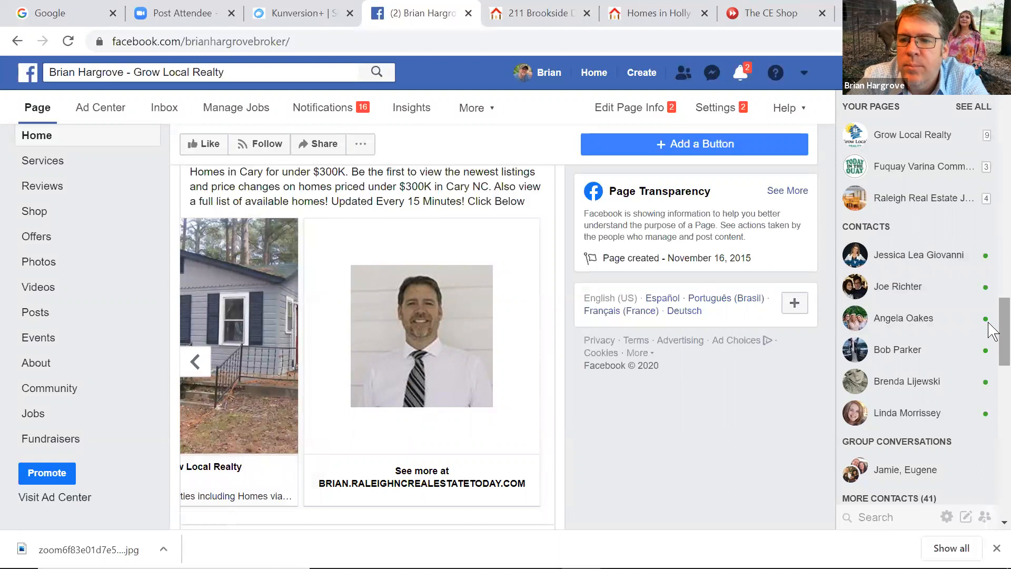
{"action": "left_click", "coordinate": [196, 363]}
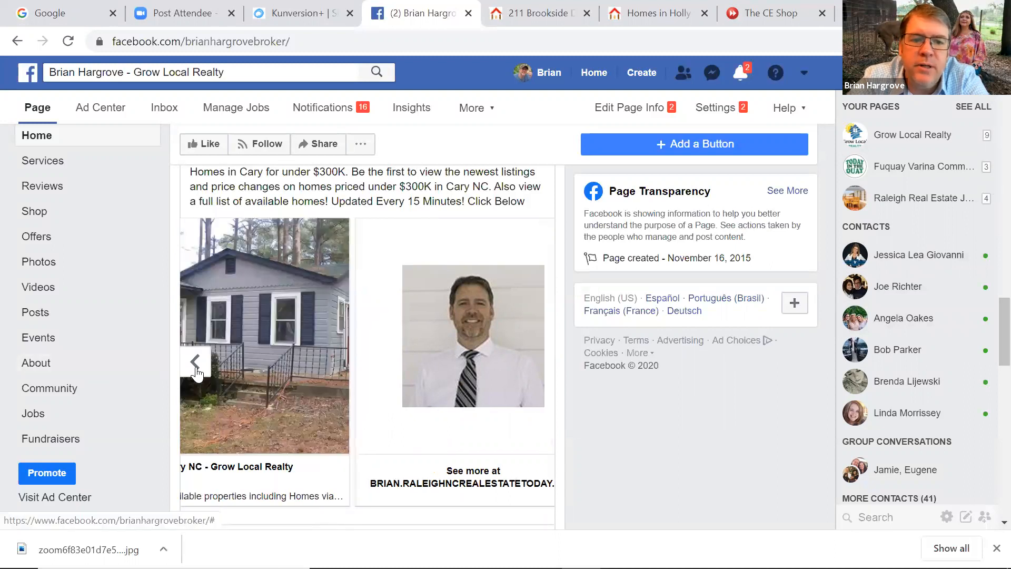
{"action": "left_click", "coordinate": [196, 363]}
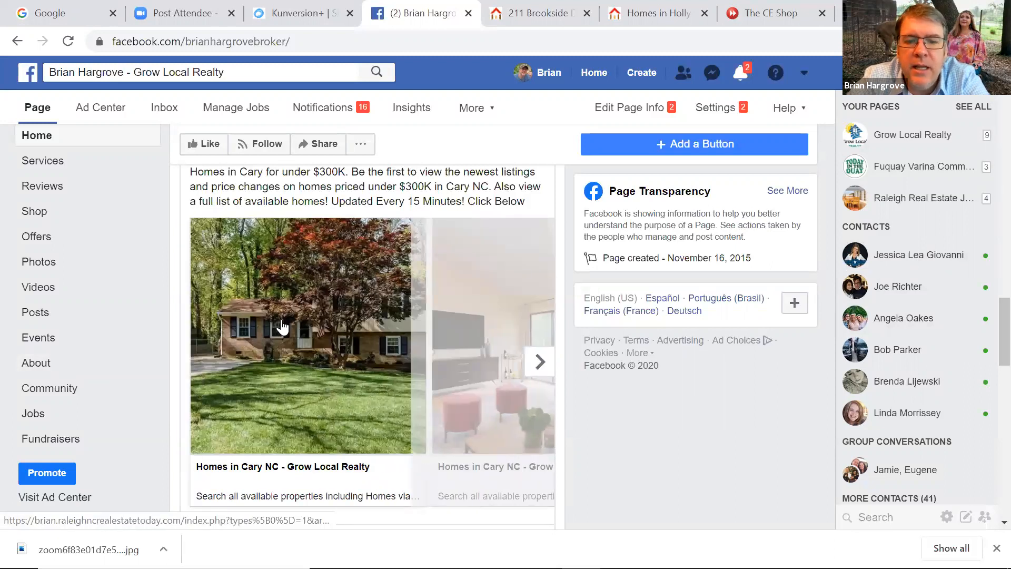
{"action": "left_click", "coordinate": [281, 326]}
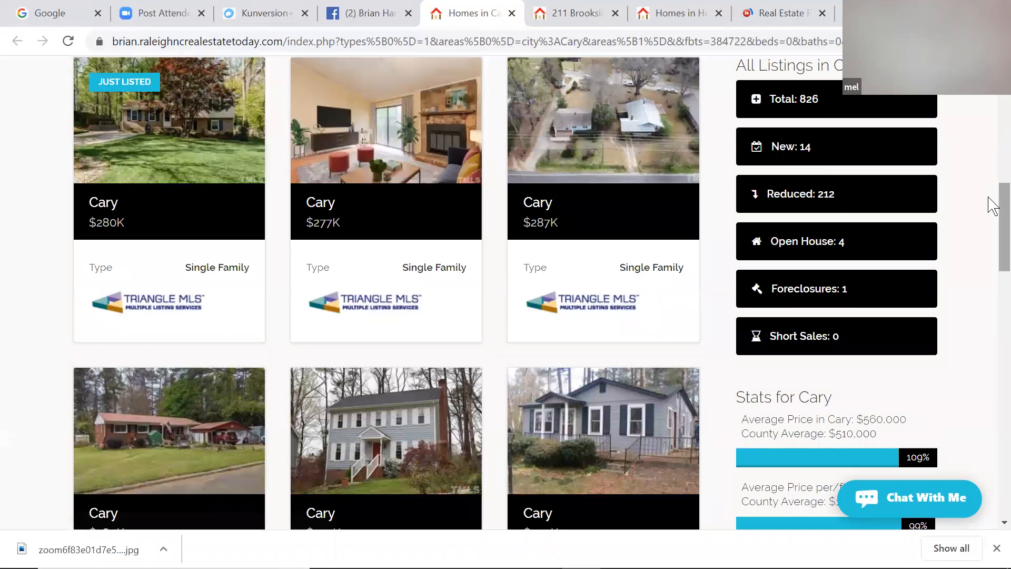
Open the details page of an under-$300K Cary listing, which is gated by sign-in, then return to the Facebook business page
{"action": "right_click", "coordinate": [992, 158]}
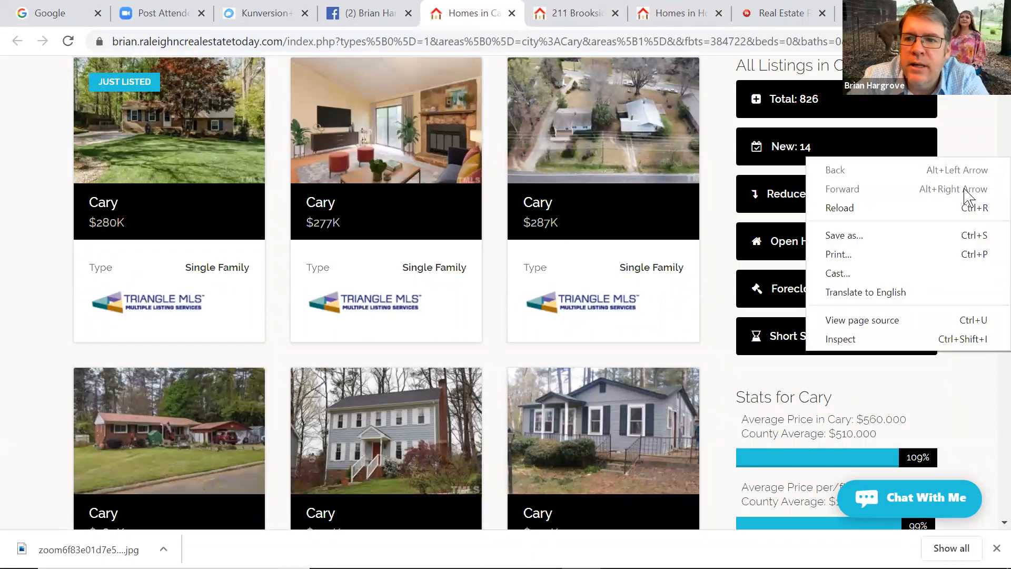
{"action": "left_click", "coordinate": [988, 118]}
{"action": "scroll", "coordinate": [990, 126], "scroll_direction": "up", "scroll_amount": 6}
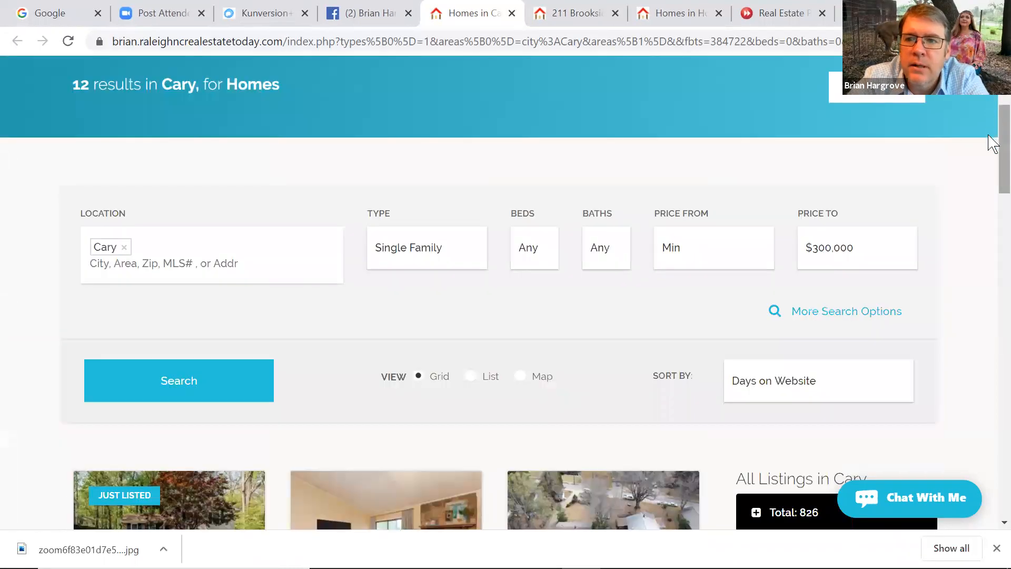
{"action": "scroll", "coordinate": [990, 169], "scroll_direction": "down", "scroll_amount": 1}
{"action": "scroll", "coordinate": [992, 195], "scroll_direction": "down", "scroll_amount": 4}
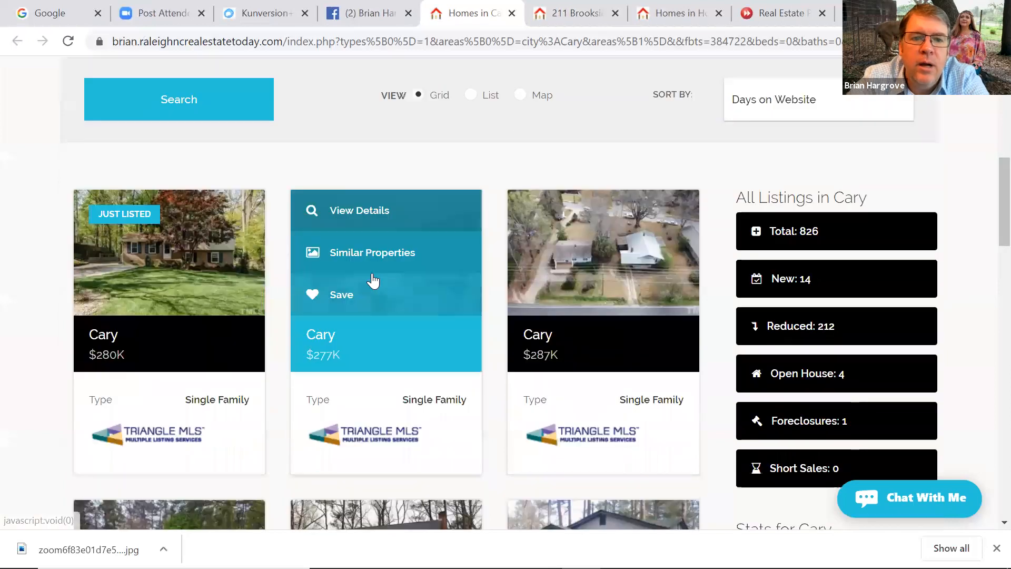
{"action": "mouse_move", "coordinate": [134, 263]}
{"action": "left_click", "coordinate": [148, 210]}
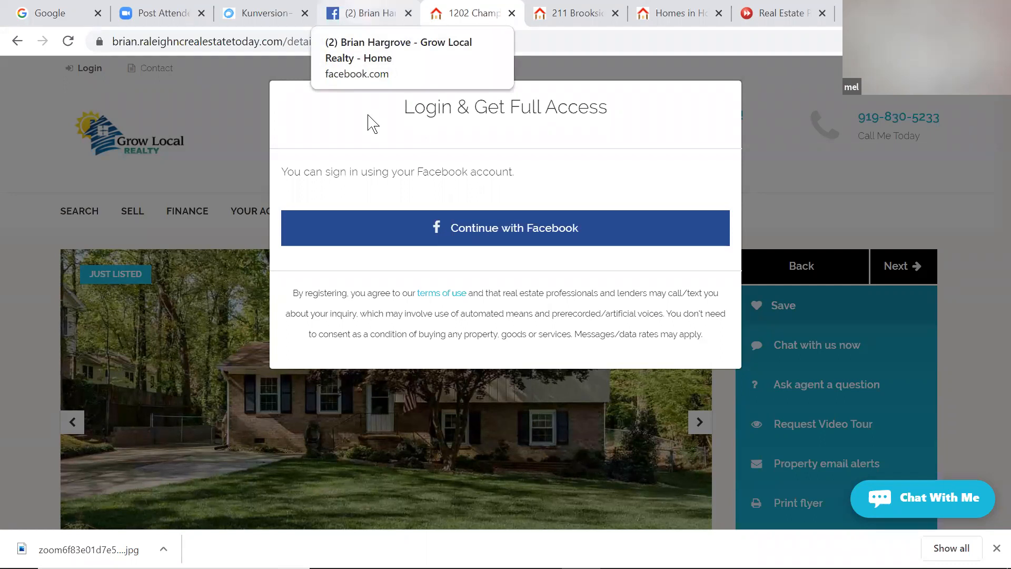
{"action": "left_click", "coordinate": [369, 14]}
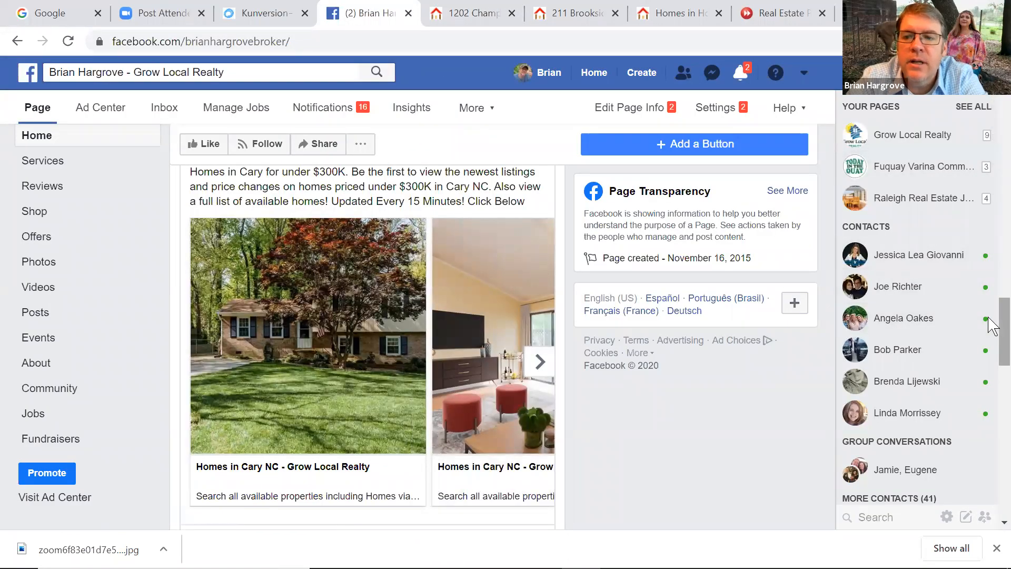
Scroll the business page to the 'Homes in Cary under $300K' post and begin boosting it
{"action": "left_click_drag", "start_coordinate": [1001, 318], "coordinate": [989, 347]}
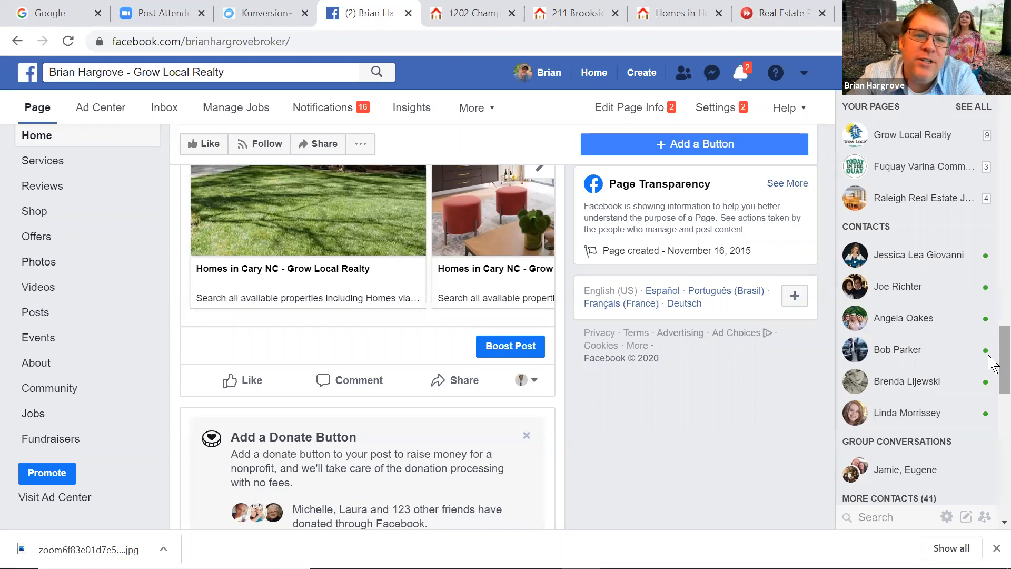
{"action": "mouse_move", "coordinate": [989, 355]}
{"action": "left_mouse_down"}
{"action": "mouse_move", "coordinate": [989, 342]}
{"action": "mouse_move", "coordinate": [987, 360]}
{"action": "left_mouse_up"}
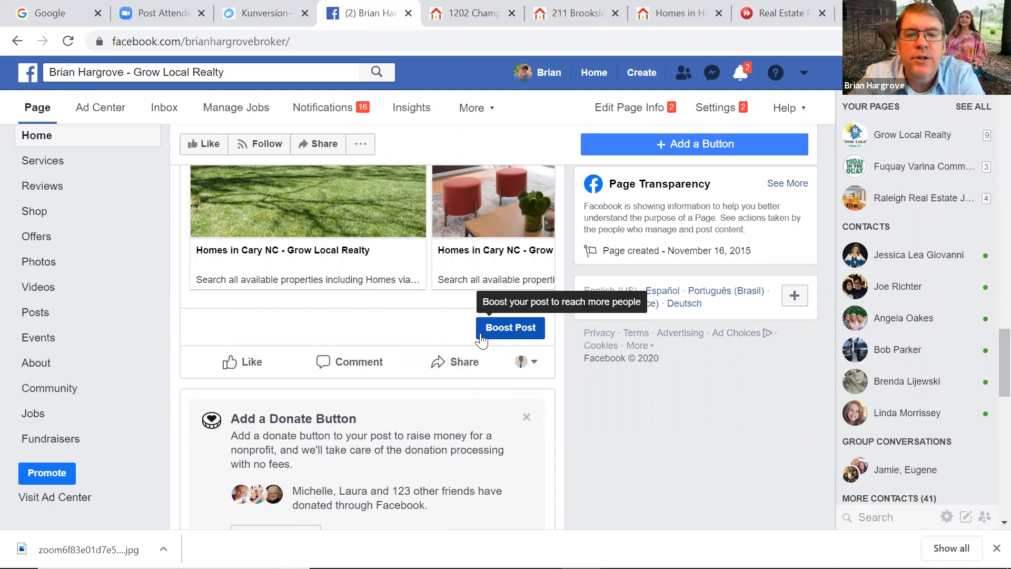
{"action": "left_click", "coordinate": [513, 331]}
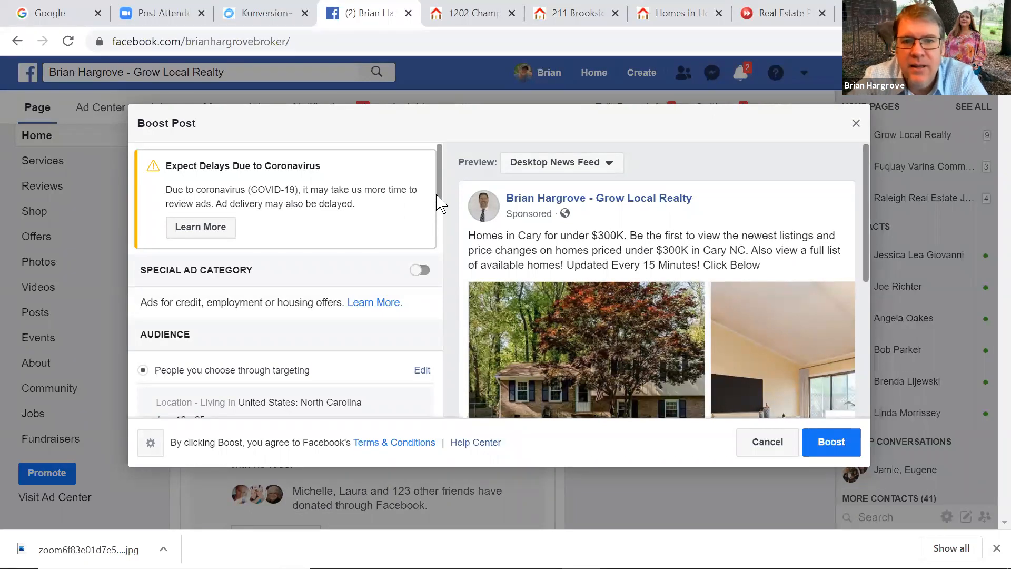
Turn on Special Ad Category for the boost and set the ad category to Housing
{"action": "scroll", "coordinate": [441, 203], "scroll_direction": "down", "scroll_amount": 1}
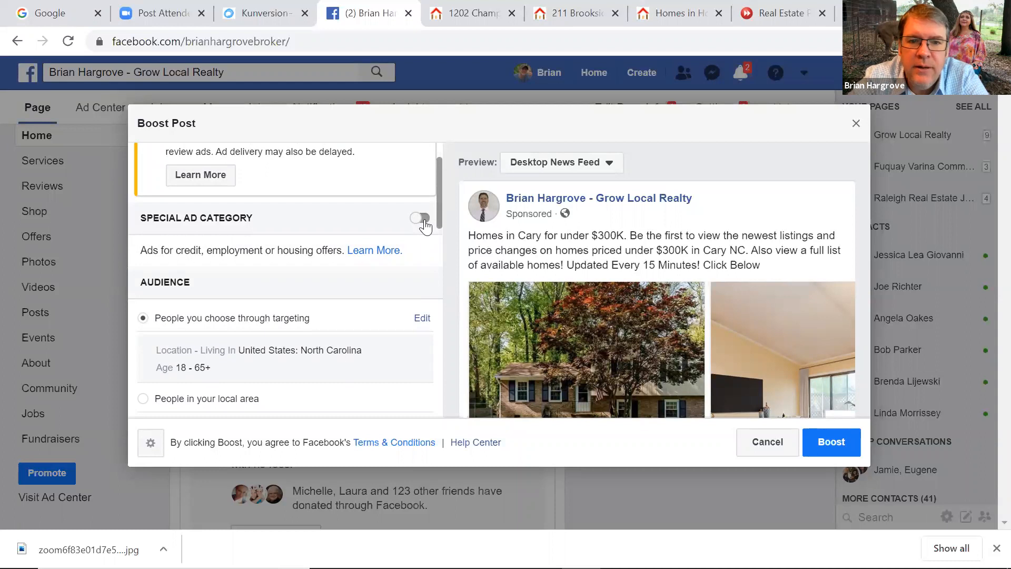
{"action": "left_click", "coordinate": [420, 218]}
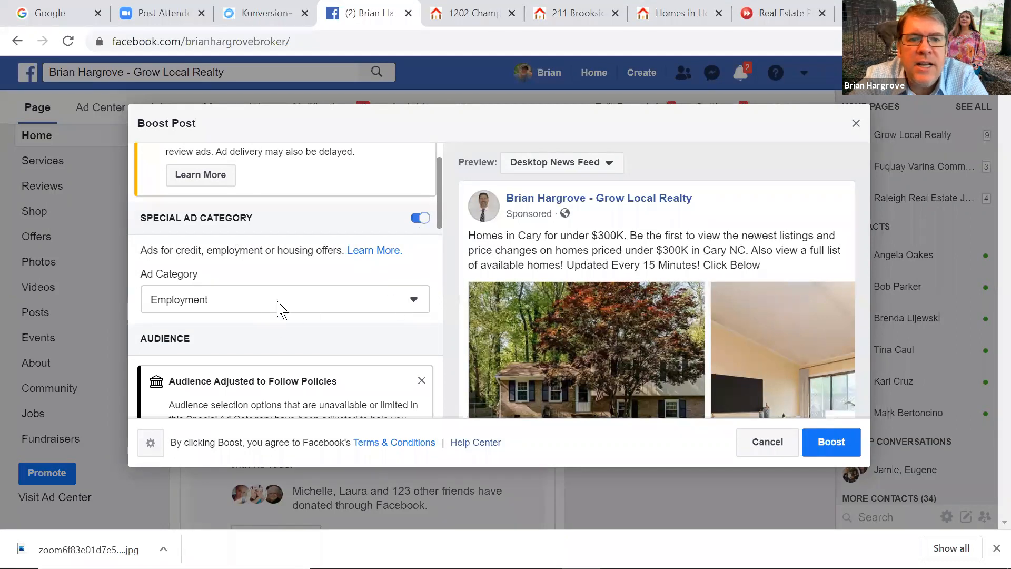
{"action": "left_click", "coordinate": [340, 307]}
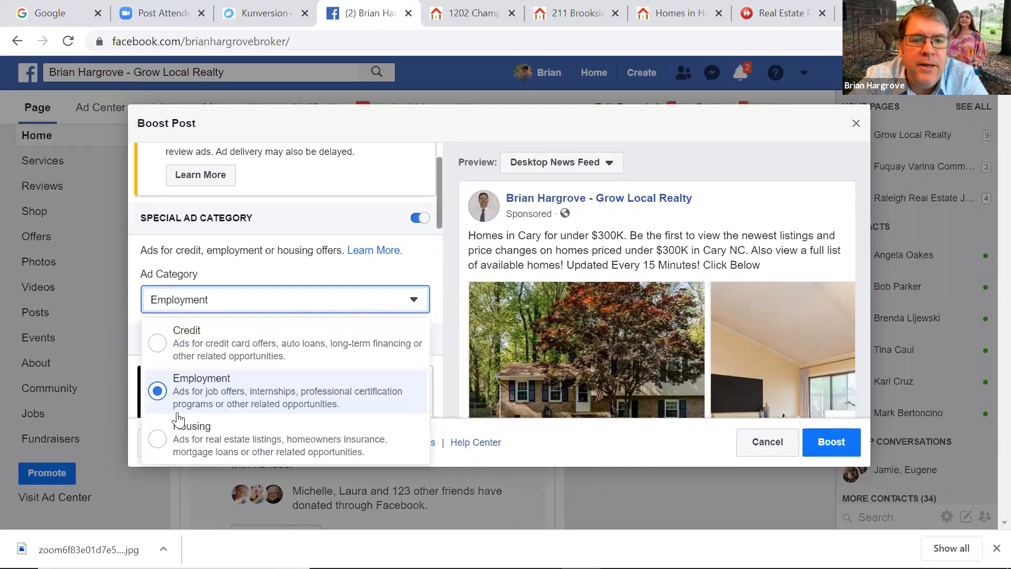
{"action": "left_click", "coordinate": [165, 447]}
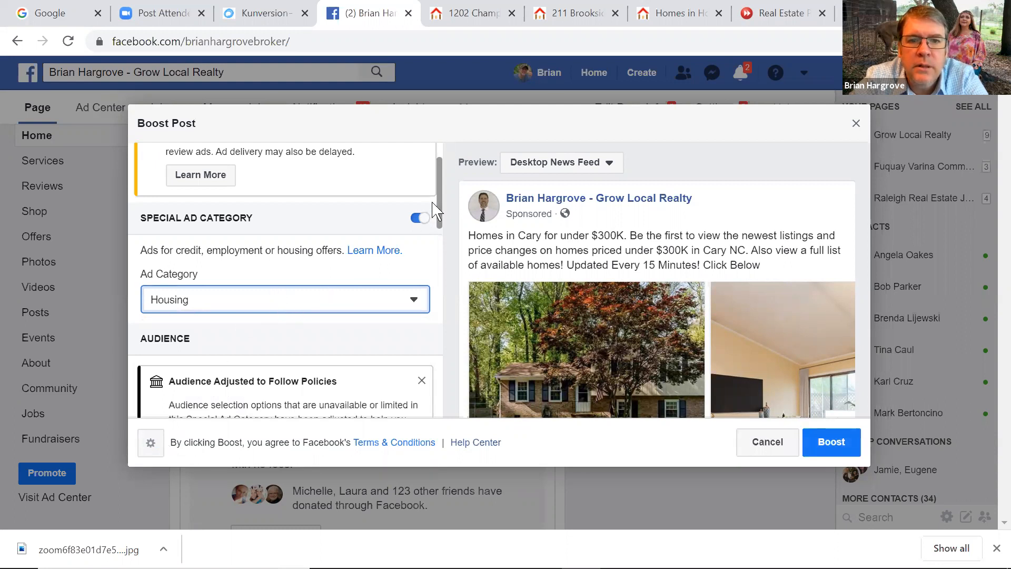
{"action": "left_click_drag", "start_coordinate": [441, 213], "coordinate": [446, 273]}
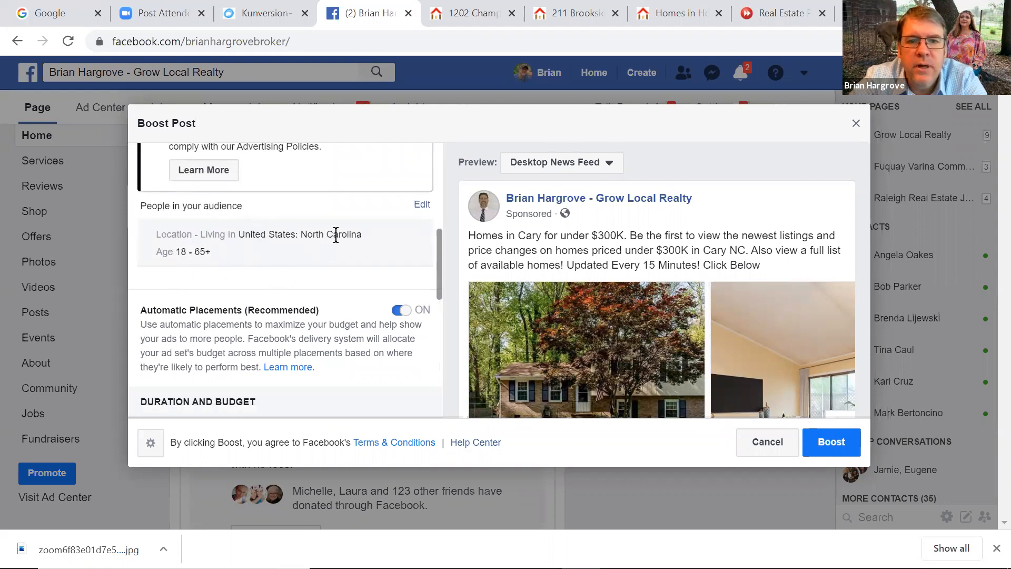
Open Edit Audience to review the North Carolina location and the fixed age range
{"action": "left_click", "coordinate": [422, 204]}
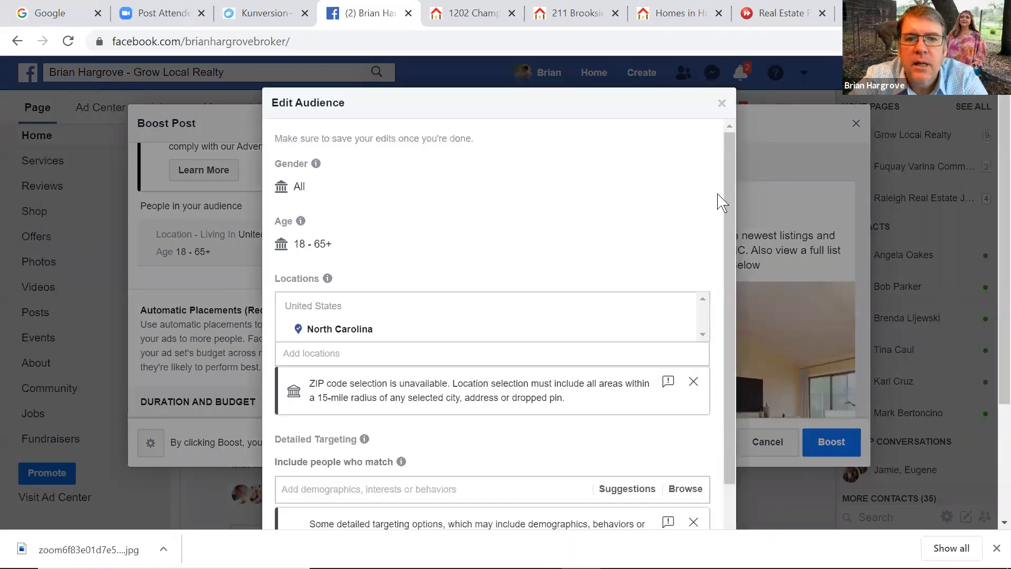
{"action": "left_click_drag", "start_coordinate": [728, 191], "coordinate": [718, 232]}
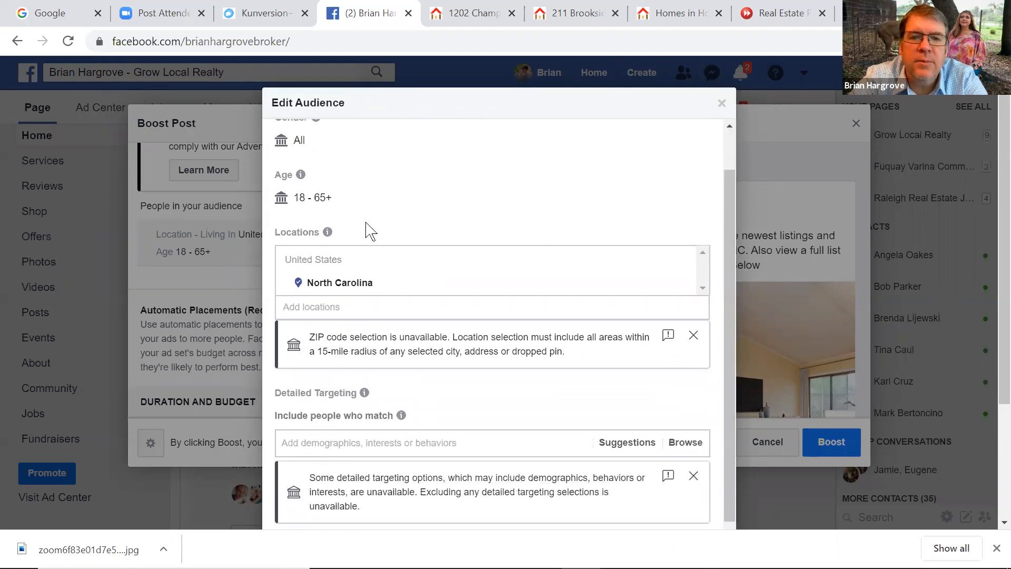
{"action": "mouse_move", "coordinate": [295, 199]}
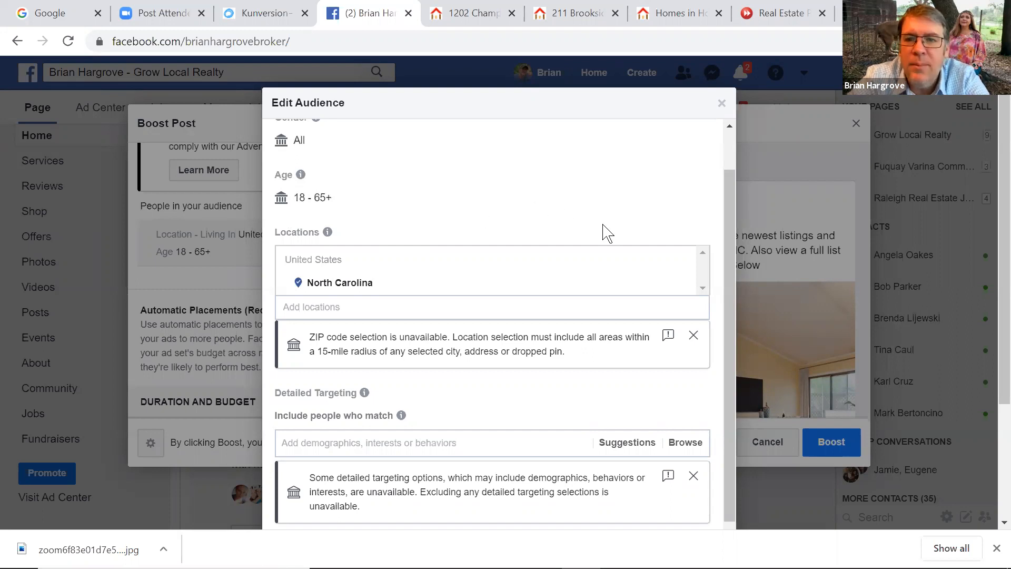
{"action": "scroll", "coordinate": [727, 227], "scroll_direction": "down", "scroll_amount": 1}
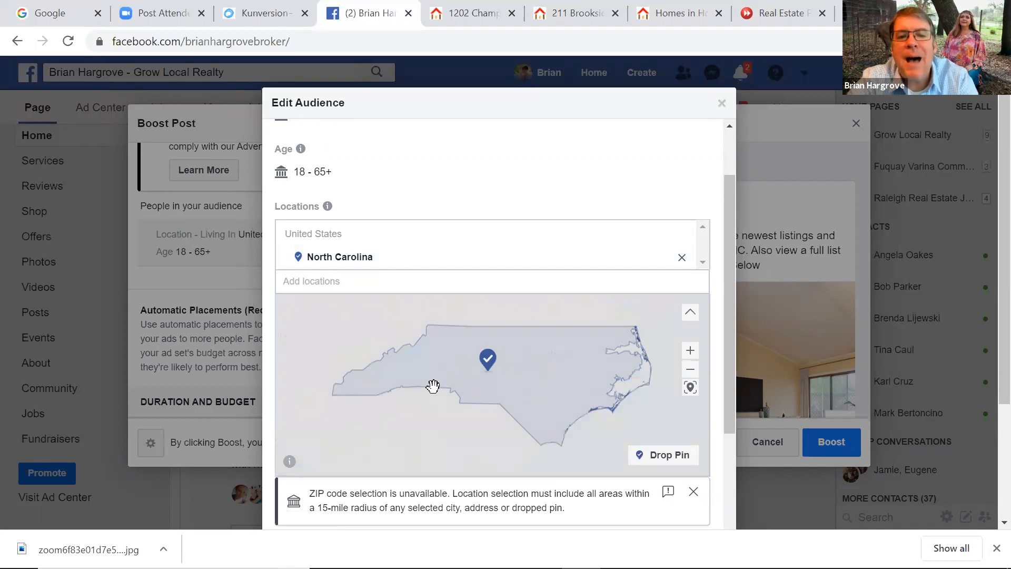
{"action": "left_click", "coordinate": [352, 284]}
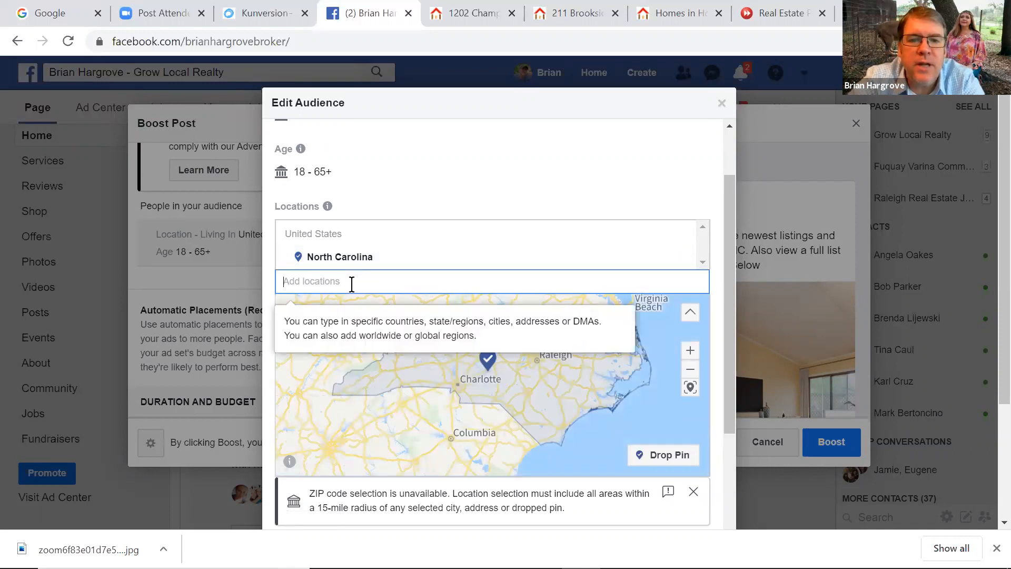
Add Cary, North Carolina as an audience location and widen its radius to about 21 miles
{"action": "type", "text": "cary"}
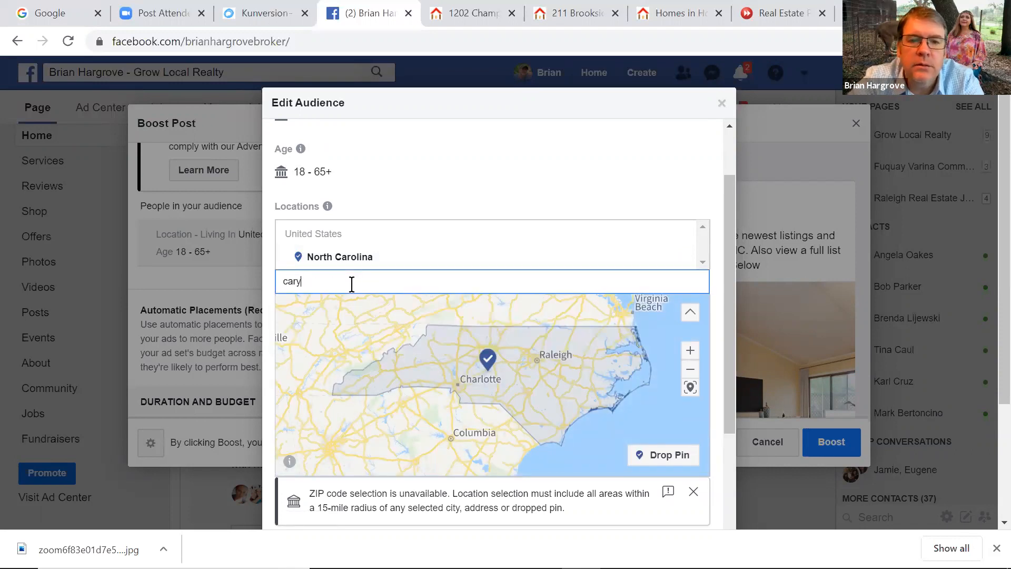
{"action": "left_click", "coordinate": [363, 301]}
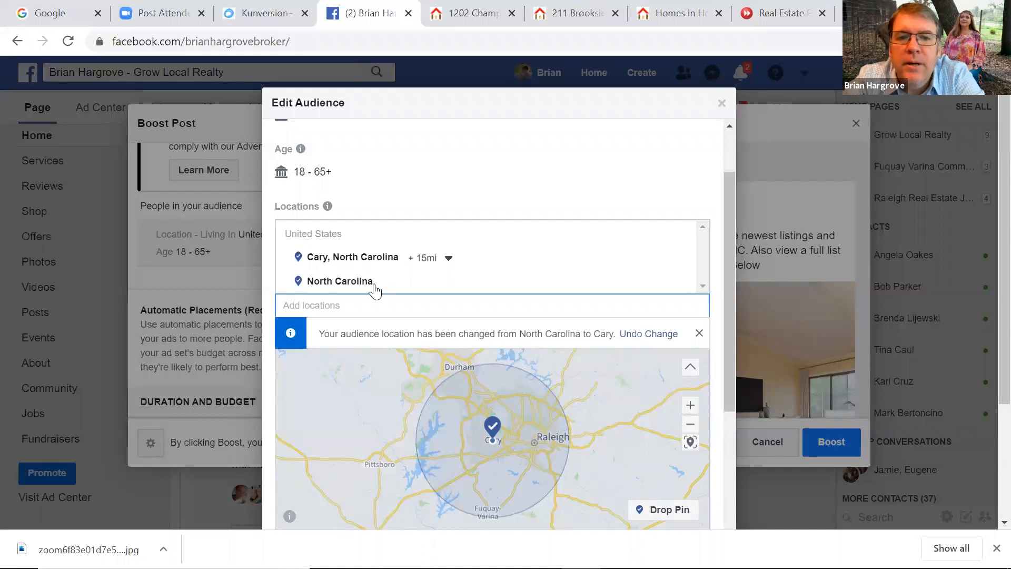
{"action": "mouse_move", "coordinate": [432, 283]}
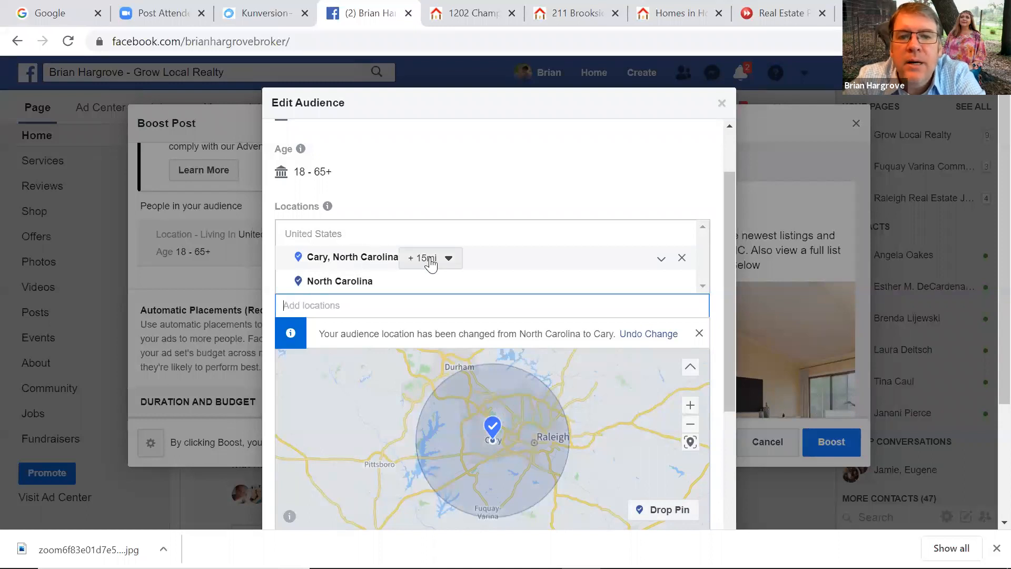
{"action": "left_click", "coordinate": [429, 259]}
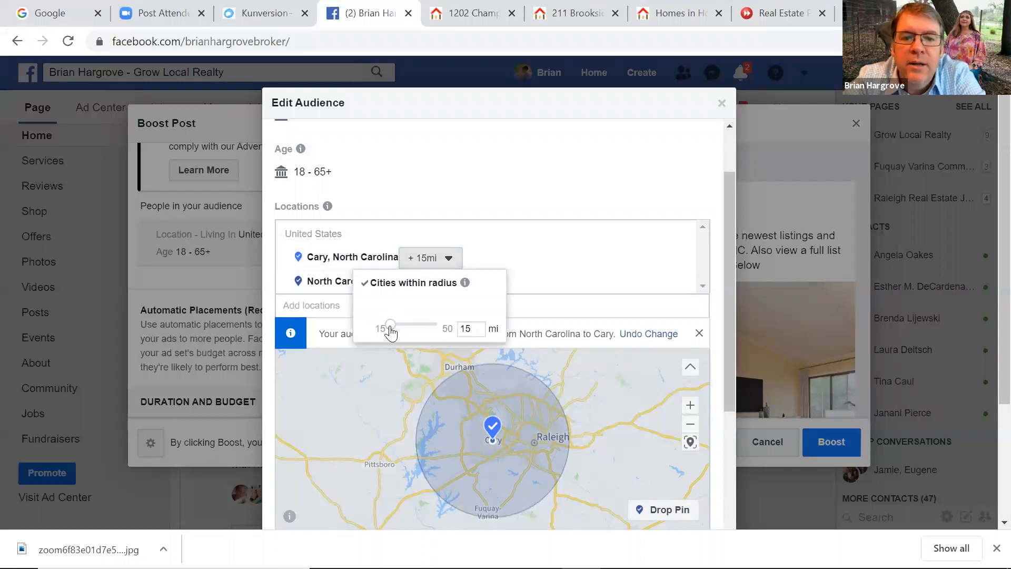
{"action": "left_click_drag", "start_coordinate": [390, 325], "coordinate": [405, 331]}
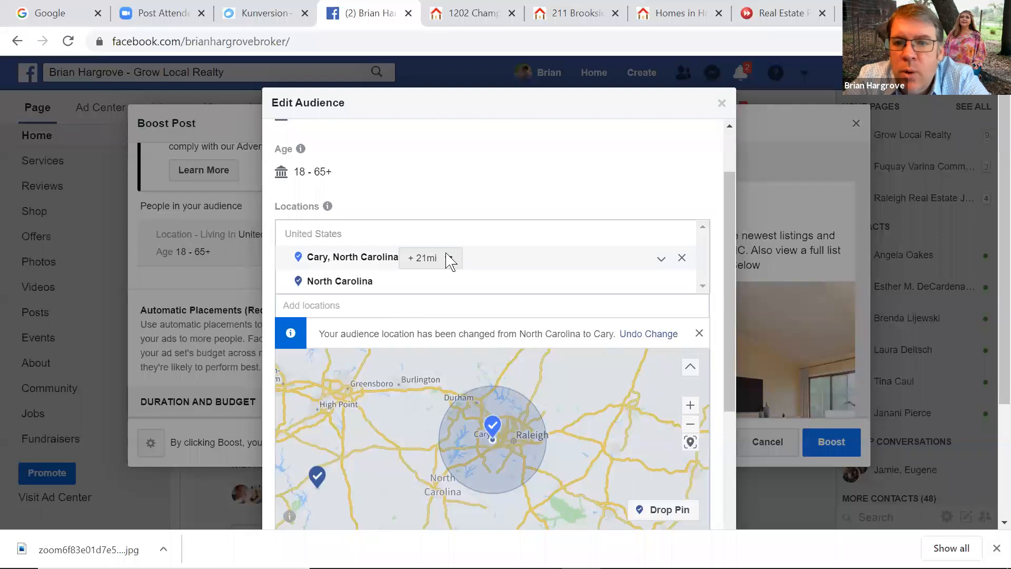
{"action": "right_click", "coordinate": [734, 313]}
{"action": "left_click", "coordinate": [730, 292]}
{"action": "left_click_drag", "start_coordinate": [732, 295], "coordinate": [719, 466]}
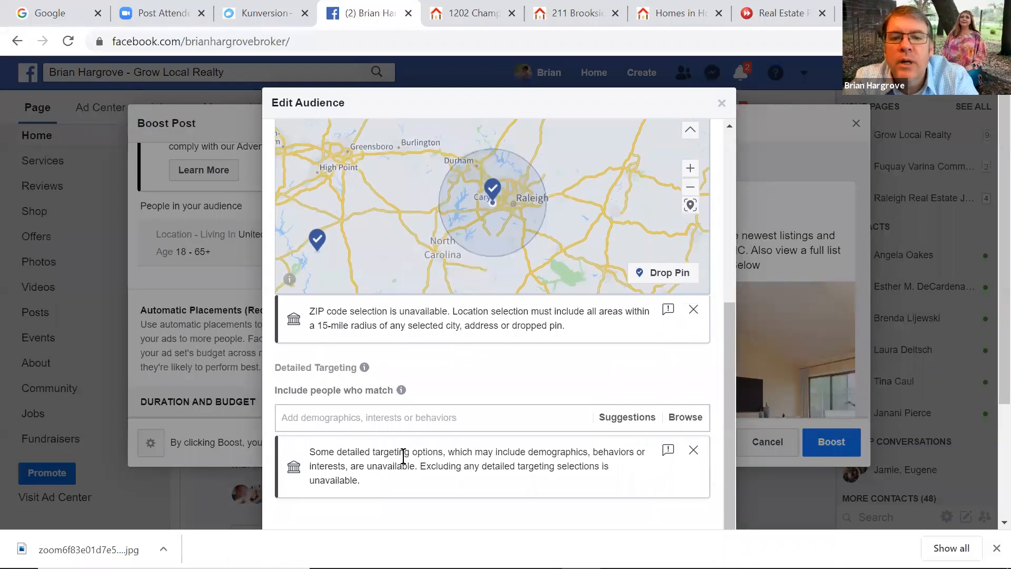
{"action": "left_click", "coordinate": [326, 418]}
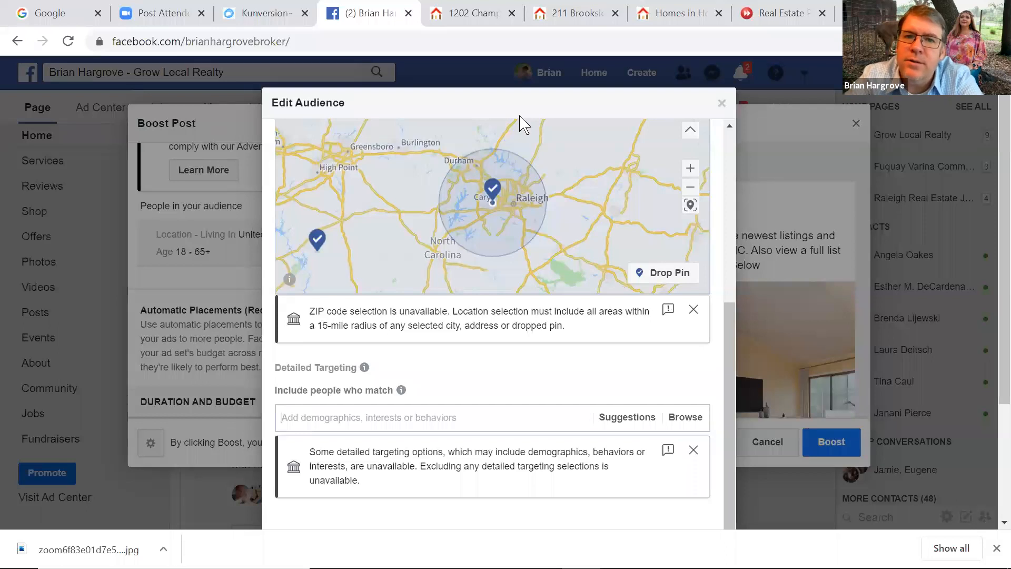
{"action": "triple_click", "coordinate": [529, 80]}
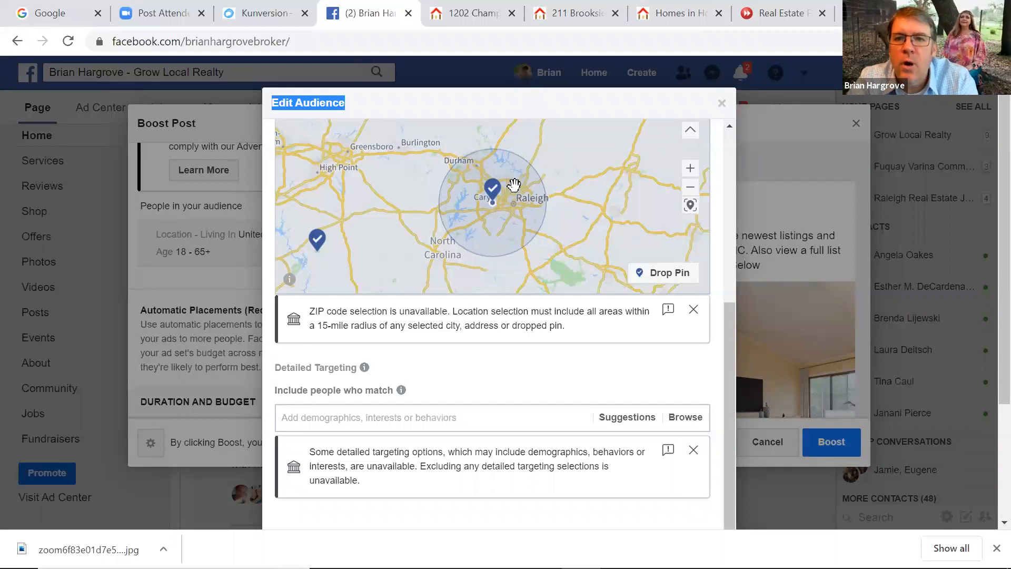
{"action": "left_click", "coordinate": [589, 110]}
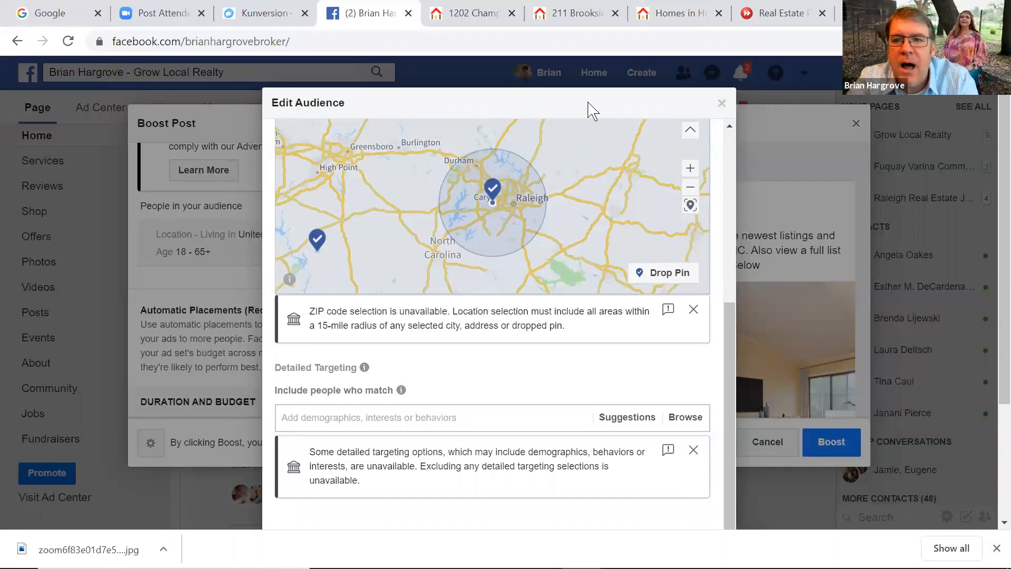
{"action": "scroll", "coordinate": [989, 416], "scroll_direction": "down", "scroll_amount": 3}
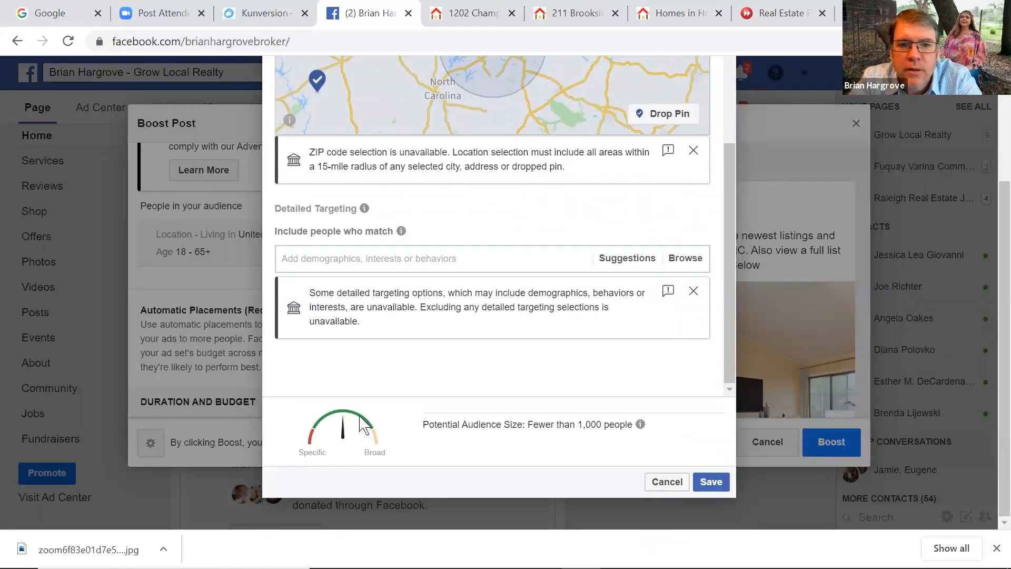
Try saving the Cary plus North Carolina audience, then dismiss the 'Locations Can't Be Used' overlap error
{"action": "left_click", "coordinate": [712, 482]}
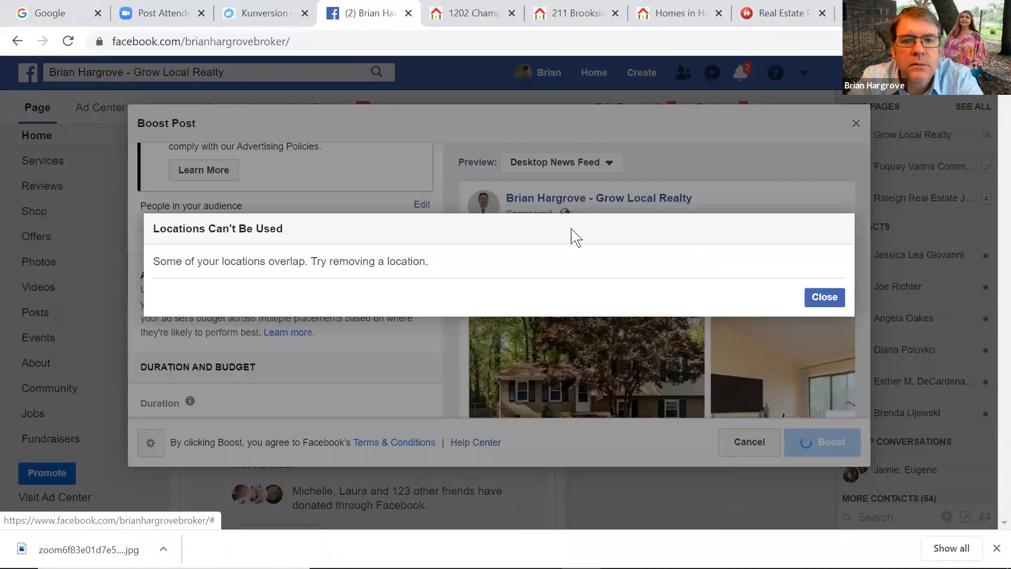
{"action": "left_click_drag", "start_coordinate": [460, 270], "coordinate": [384, 262]}
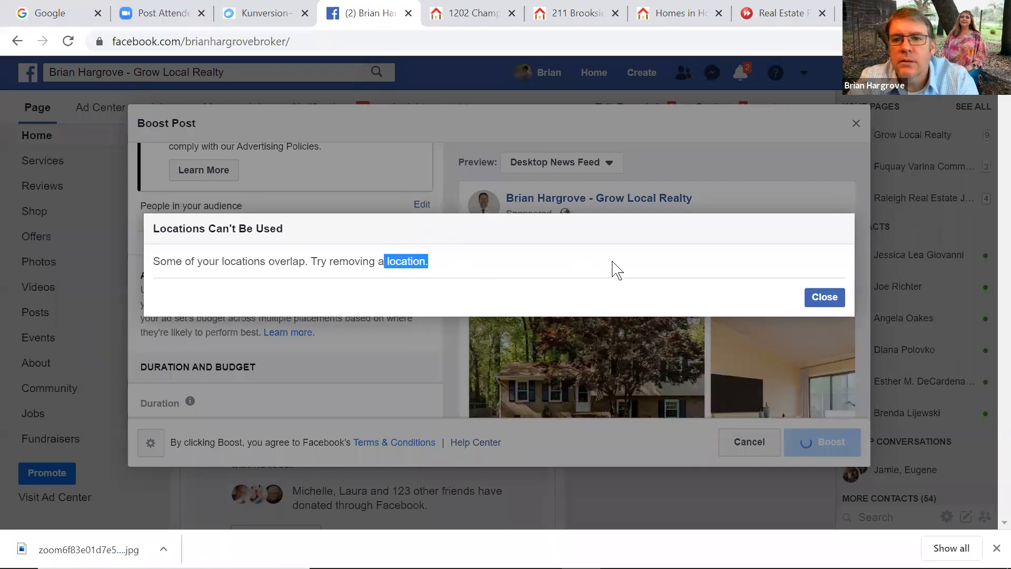
{"action": "key", "text": "Escape"}
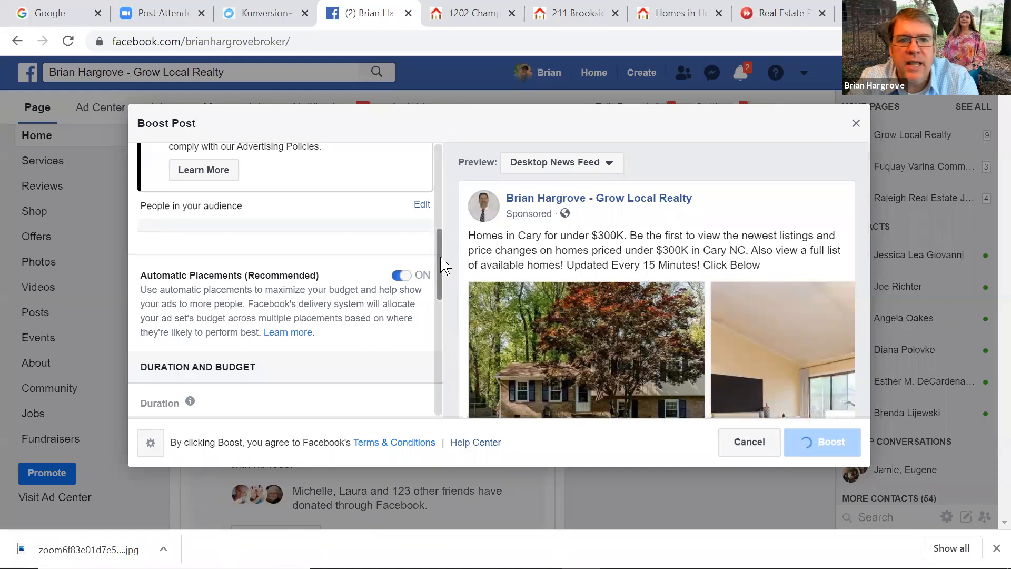
{"action": "scroll", "coordinate": [443, 266], "scroll_direction": "up", "scroll_amount": 6}
Reopen Edit Audience and preview the Cary +21mi and North Carolina locations on the map
{"action": "scroll", "coordinate": [445, 268], "scroll_direction": "down", "scroll_amount": 7}
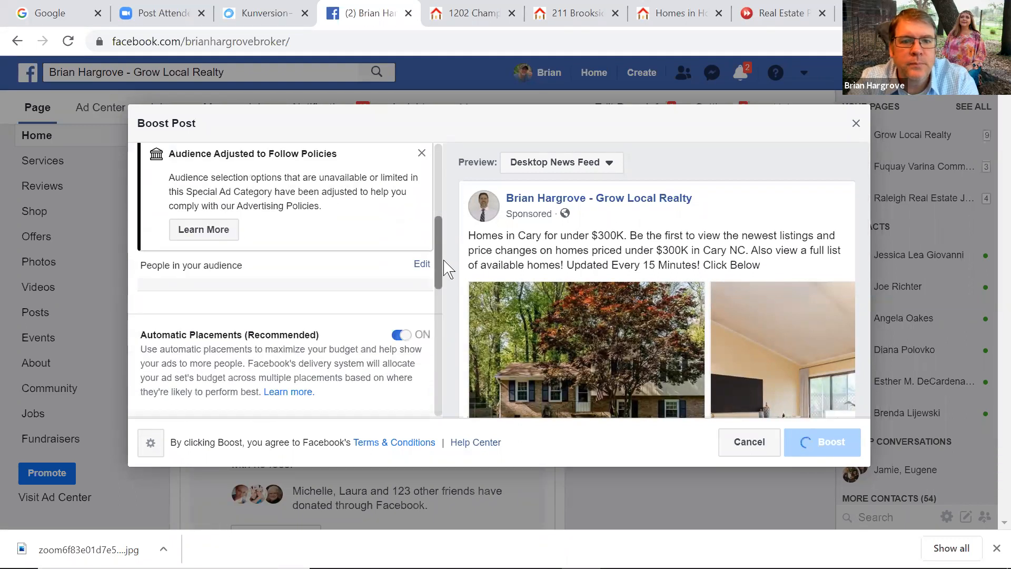
{"action": "scroll", "coordinate": [446, 263], "scroll_direction": "up", "scroll_amount": 5}
{"action": "scroll", "coordinate": [448, 206], "scroll_direction": "up", "scroll_amount": 3}
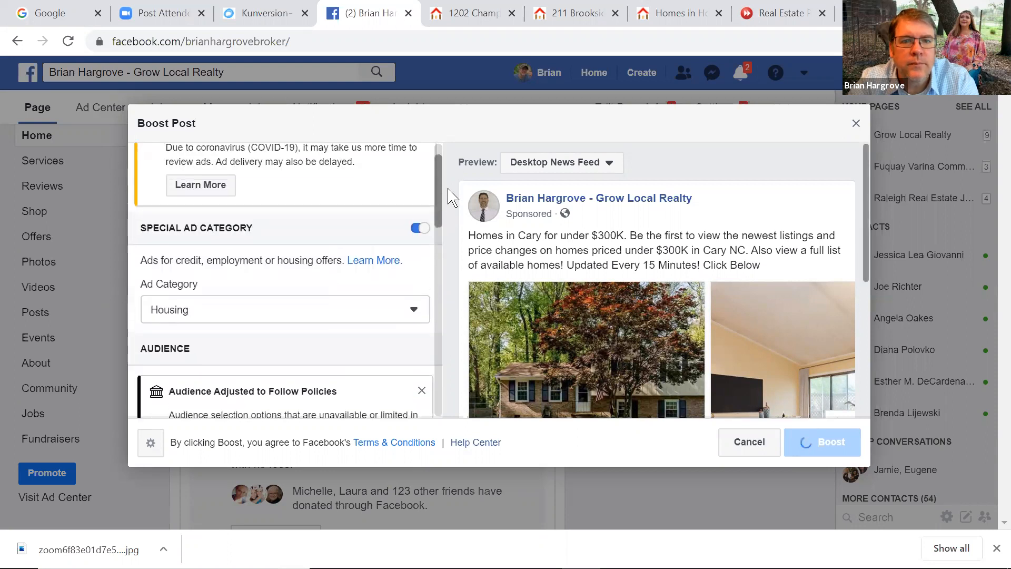
{"action": "scroll", "coordinate": [441, 247], "scroll_direction": "down", "scroll_amount": 5}
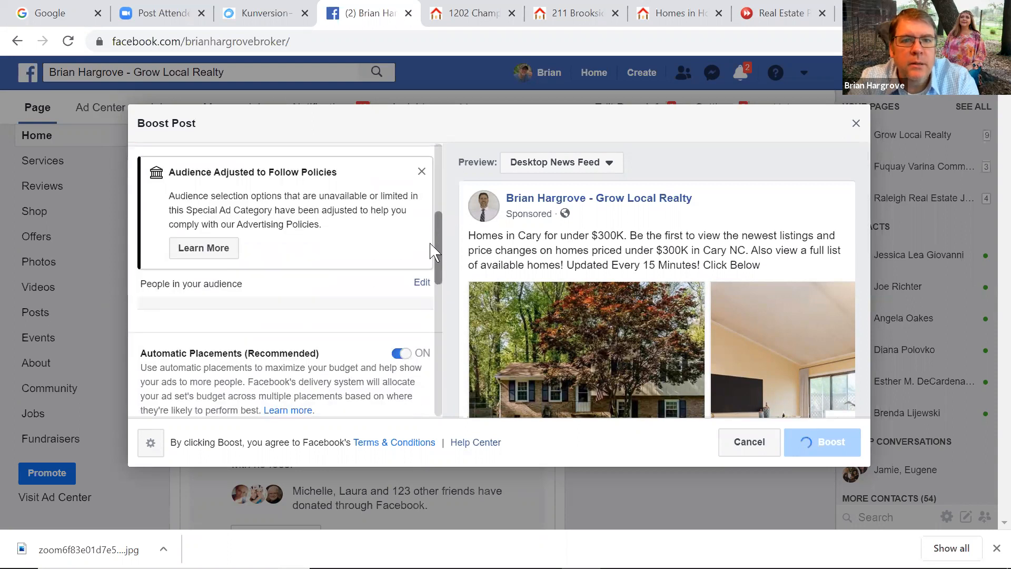
{"action": "left_click", "coordinate": [421, 284]}
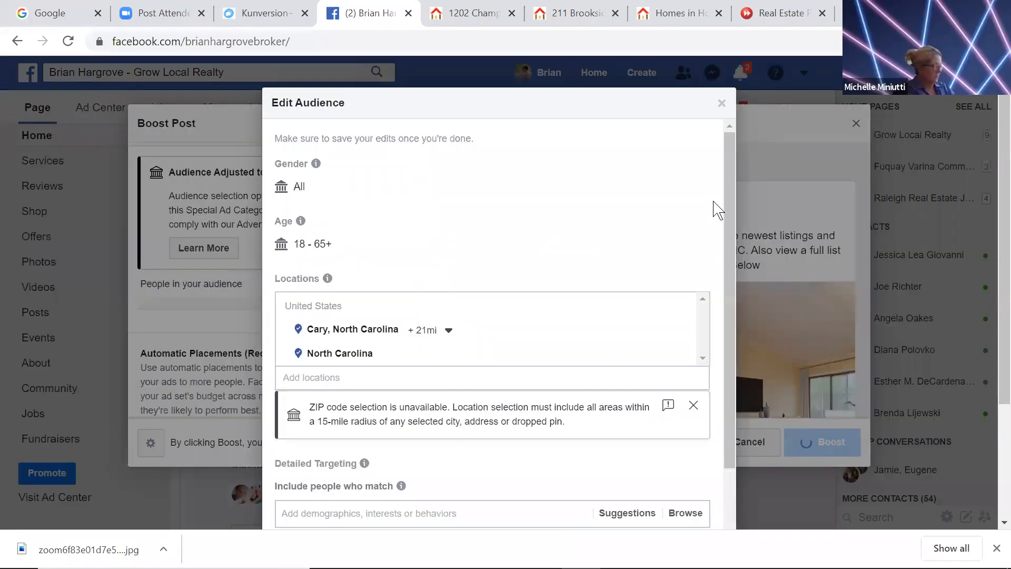
{"action": "left_click_drag", "start_coordinate": [729, 216], "coordinate": [432, 288]}
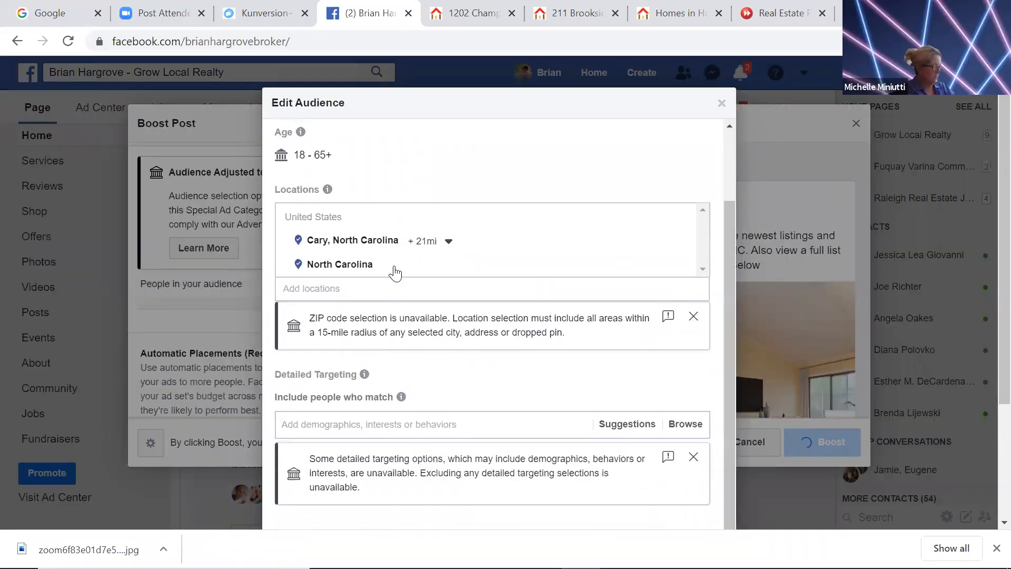
{"action": "mouse_move", "coordinate": [424, 267]}
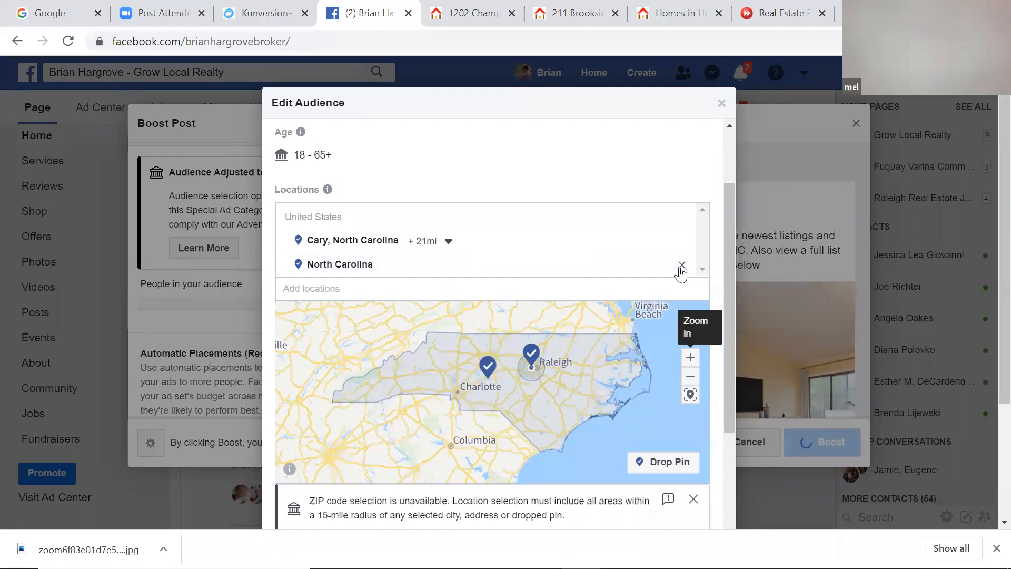
{"action": "left_click", "coordinate": [481, 244]}
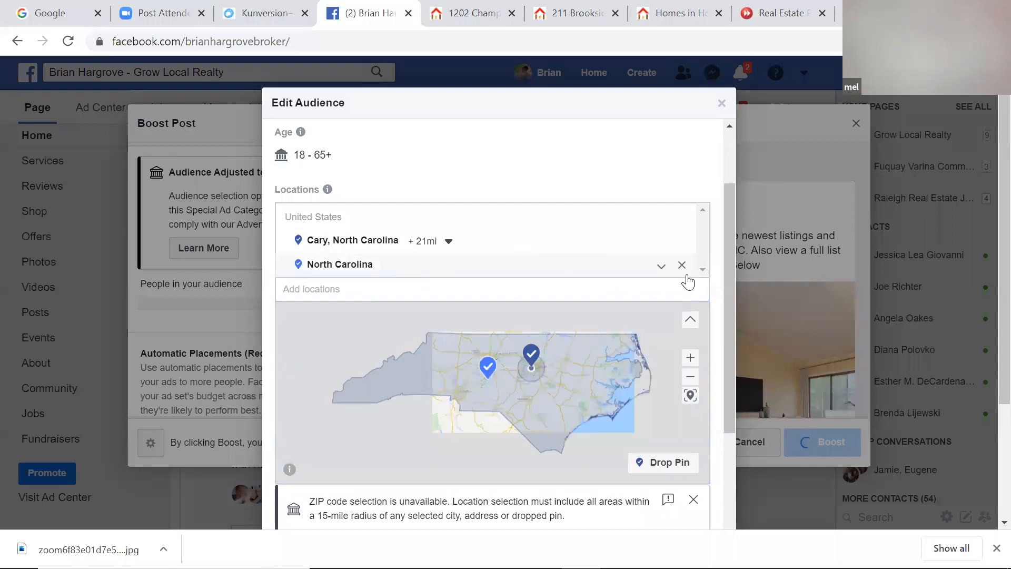
{"action": "left_click", "coordinate": [661, 266]}
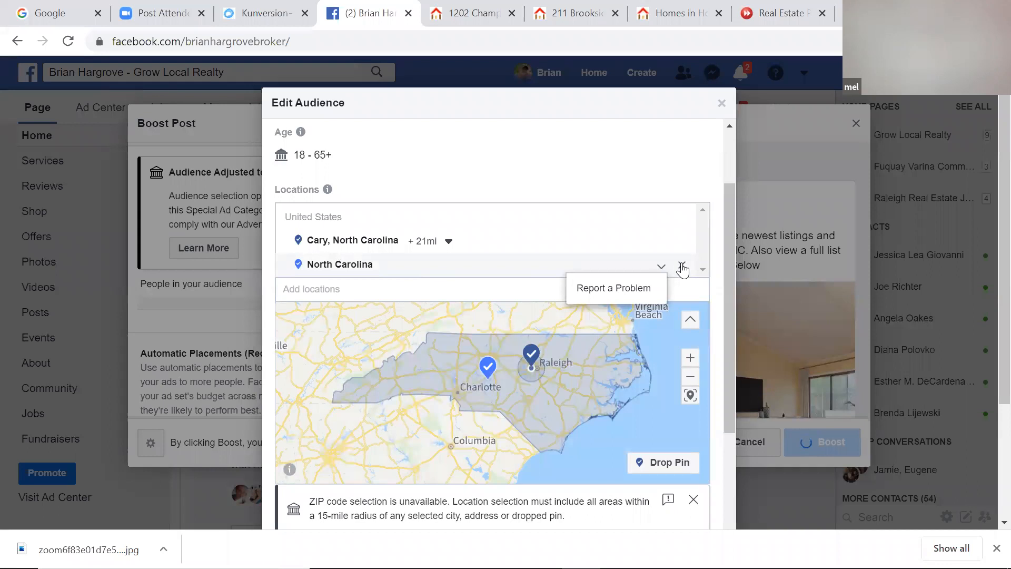
{"action": "left_click", "coordinate": [683, 267]}
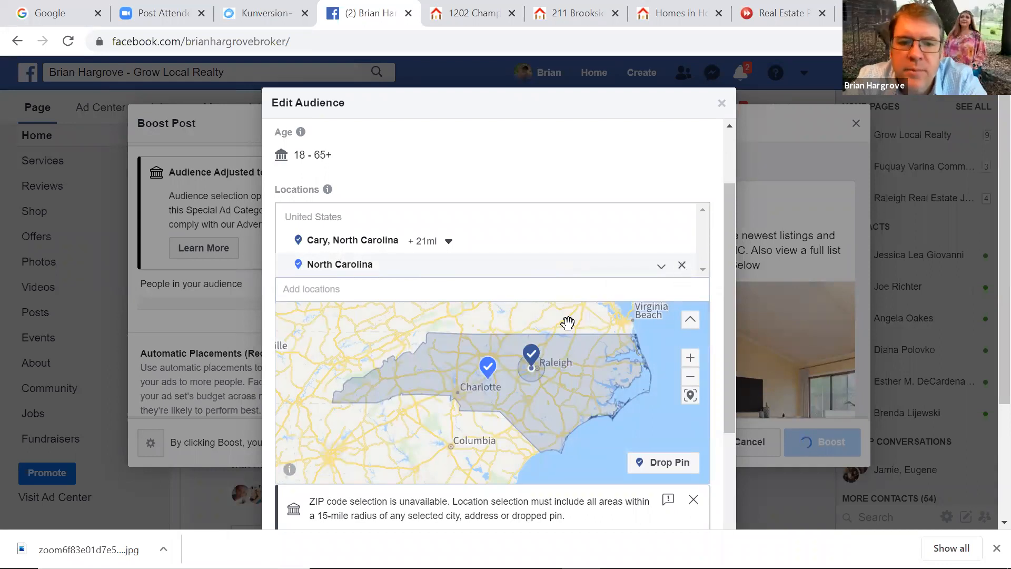
Remove the Cary, North Carolina +21mi location so only North Carolina remains, and close the audience editor
{"action": "left_click", "coordinate": [693, 499]}
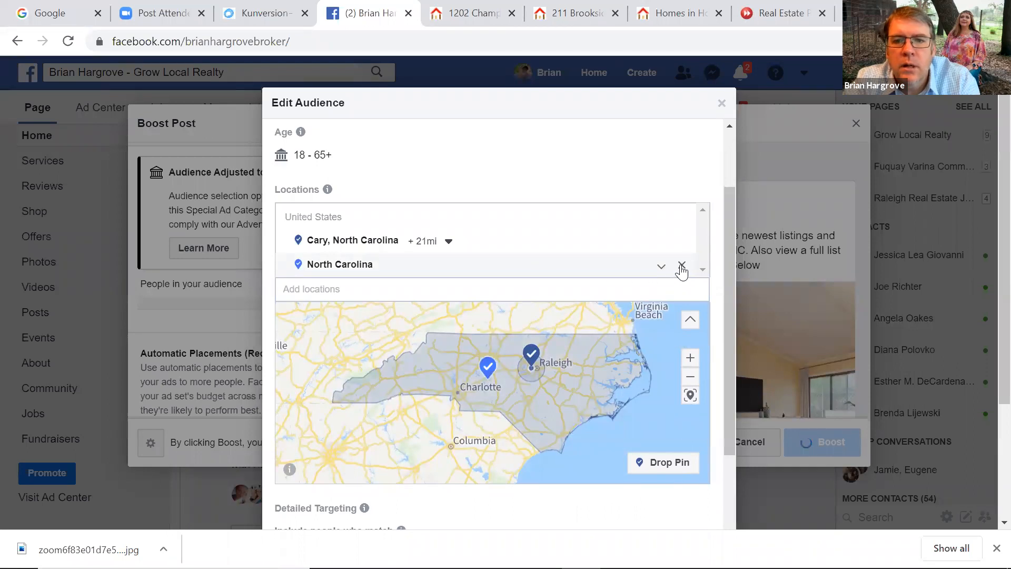
{"action": "left_click", "coordinate": [374, 297]}
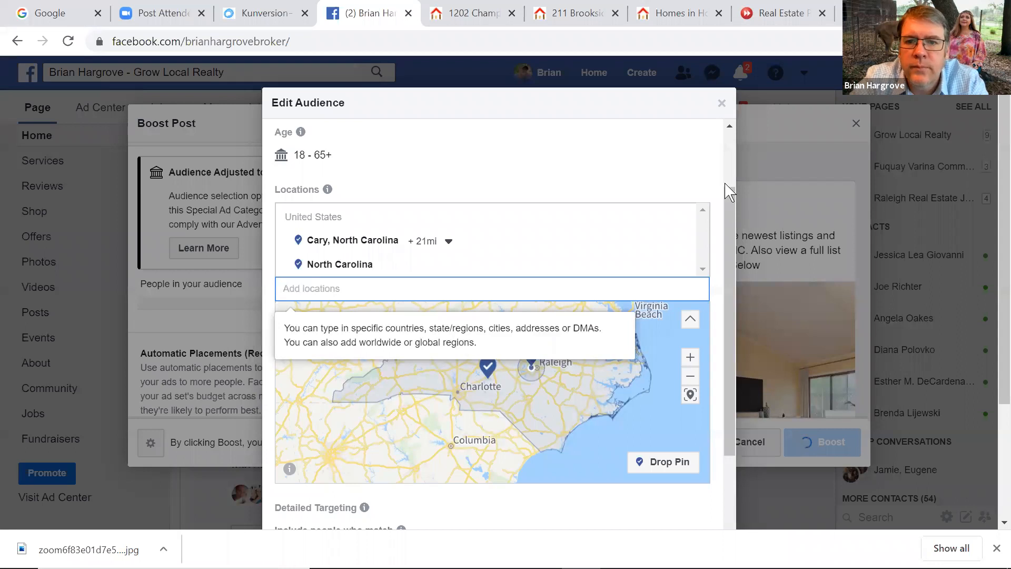
{"action": "left_click", "coordinate": [682, 241]}
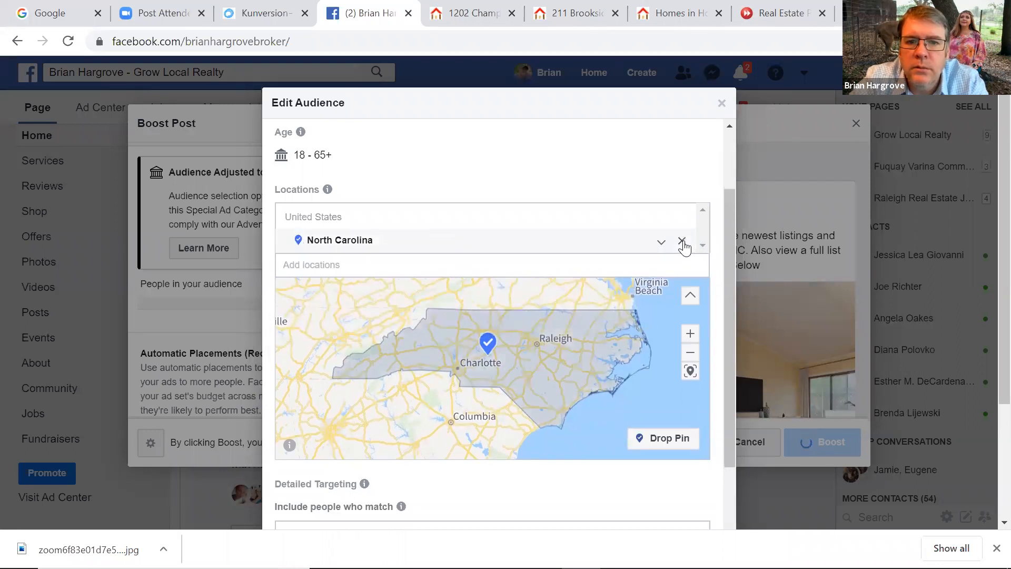
{"action": "left_click", "coordinate": [722, 104]}
{"action": "left_click_drag", "start_coordinate": [441, 258], "coordinate": [442, 203]}
{"action": "scroll", "coordinate": [435, 211], "scroll_direction": "up", "scroll_amount": 1}
{"action": "scroll", "coordinate": [435, 226], "scroll_direction": "down", "scroll_amount": 4}
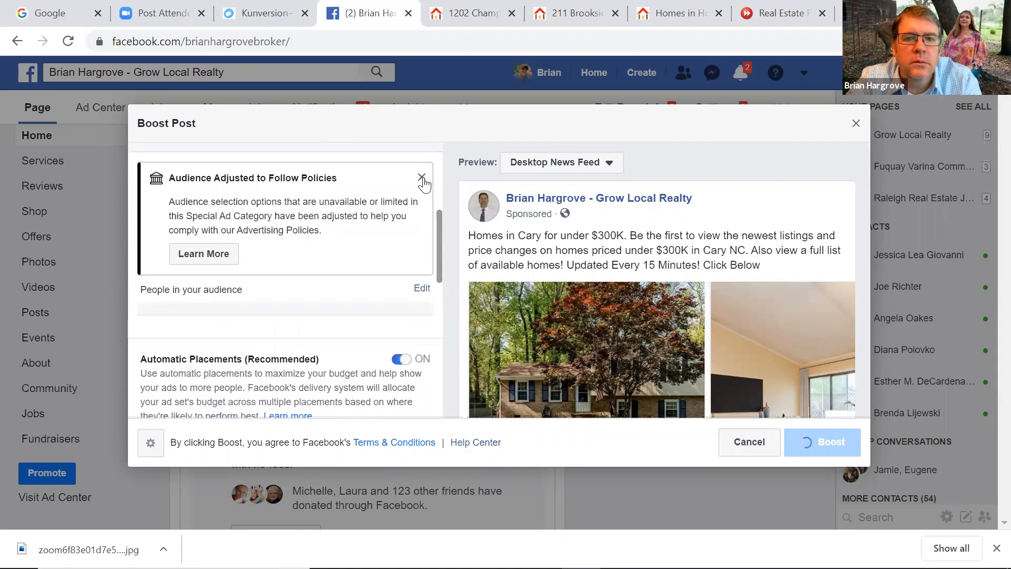
Reopen the boost's audience settings and clear the Cary location from the list
{"action": "left_click", "coordinate": [422, 178]}
{"action": "scroll", "coordinate": [441, 236], "scroll_direction": "up", "scroll_amount": 1}
{"action": "scroll", "coordinate": [437, 249], "scroll_direction": "down", "scroll_amount": 4}
{"action": "scroll", "coordinate": [446, 251], "scroll_direction": "up", "scroll_amount": 8}
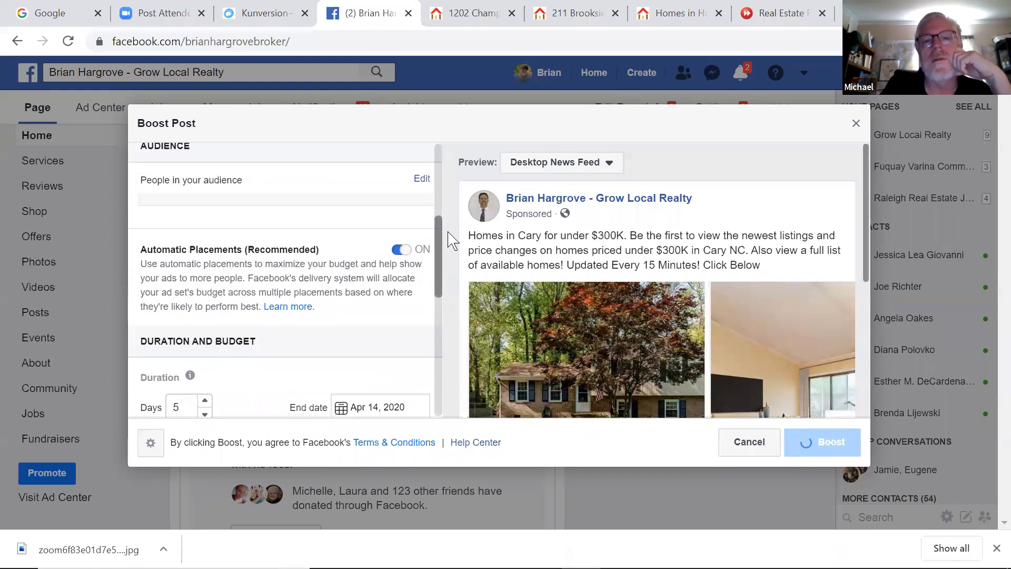
{"action": "scroll", "coordinate": [461, 199], "scroll_direction": "down", "scroll_amount": 1}
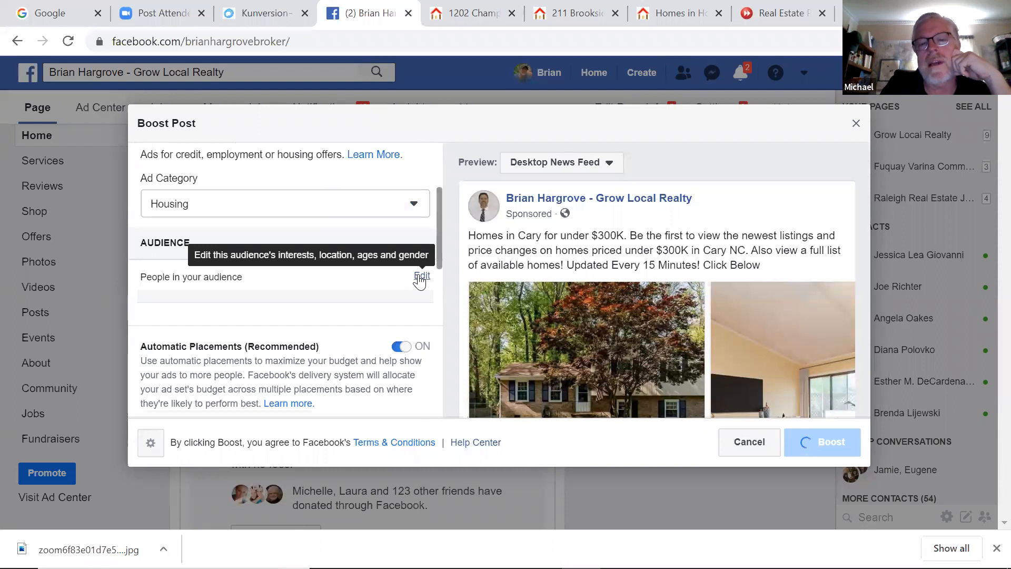
{"action": "left_click", "coordinate": [422, 277]}
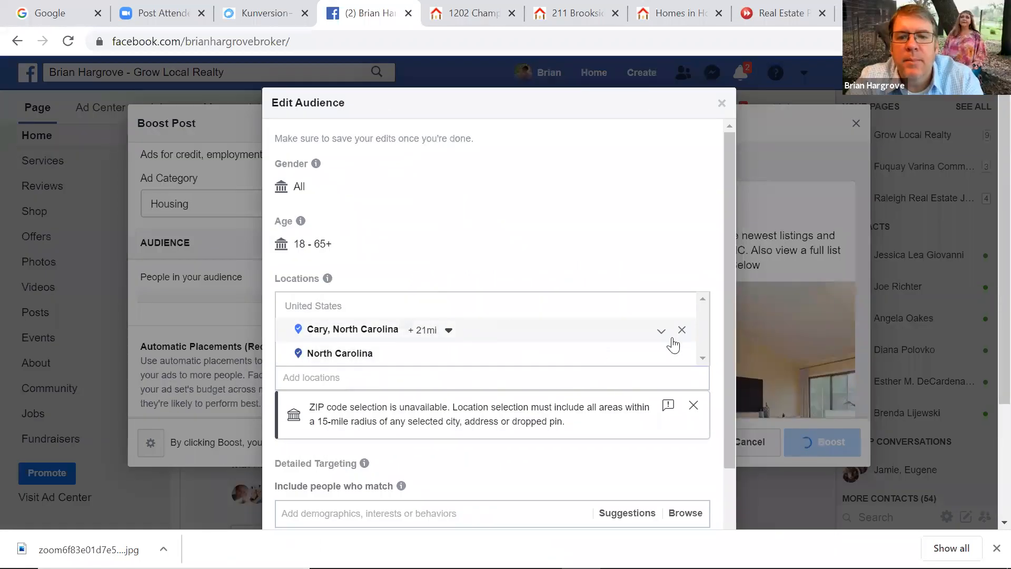
{"action": "left_click", "coordinate": [681, 331]}
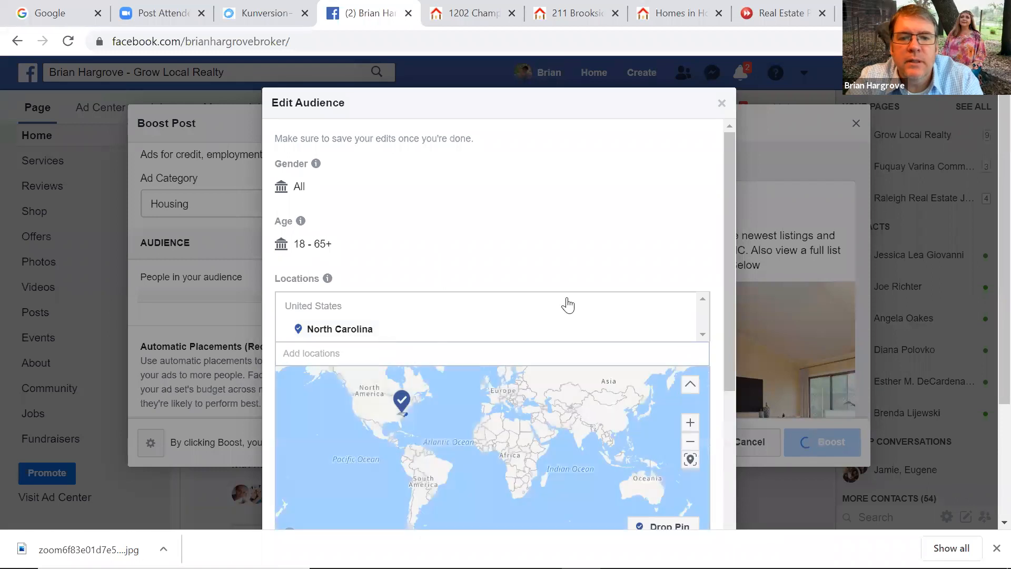
{"action": "scroll", "coordinate": [718, 323], "scroll_direction": "down", "scroll_amount": 3}
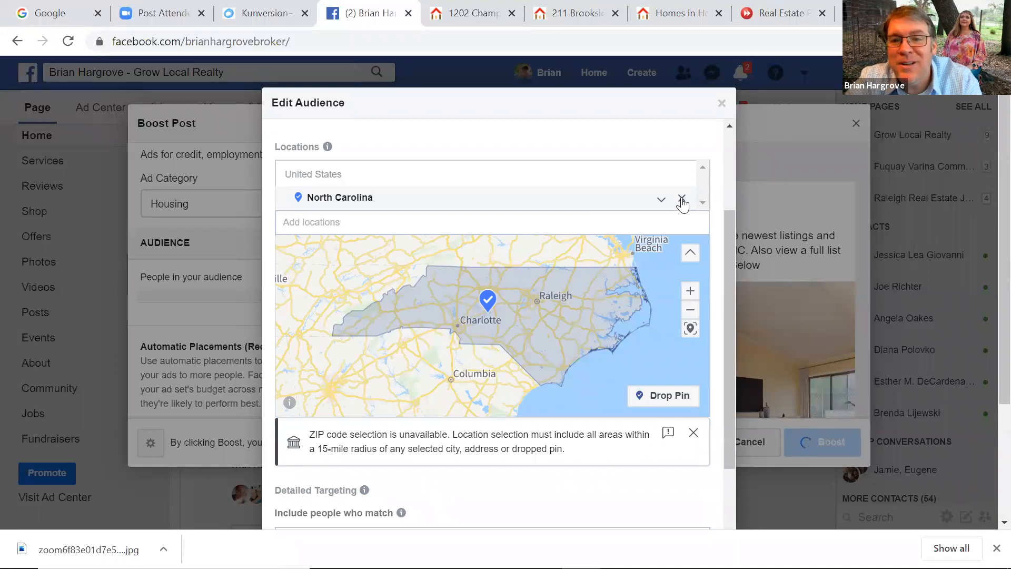
Zoom the map in on Cary and drop a 15-mile pin at (35.7799, -78.7711)
{"action": "left_click", "coordinate": [659, 395]}
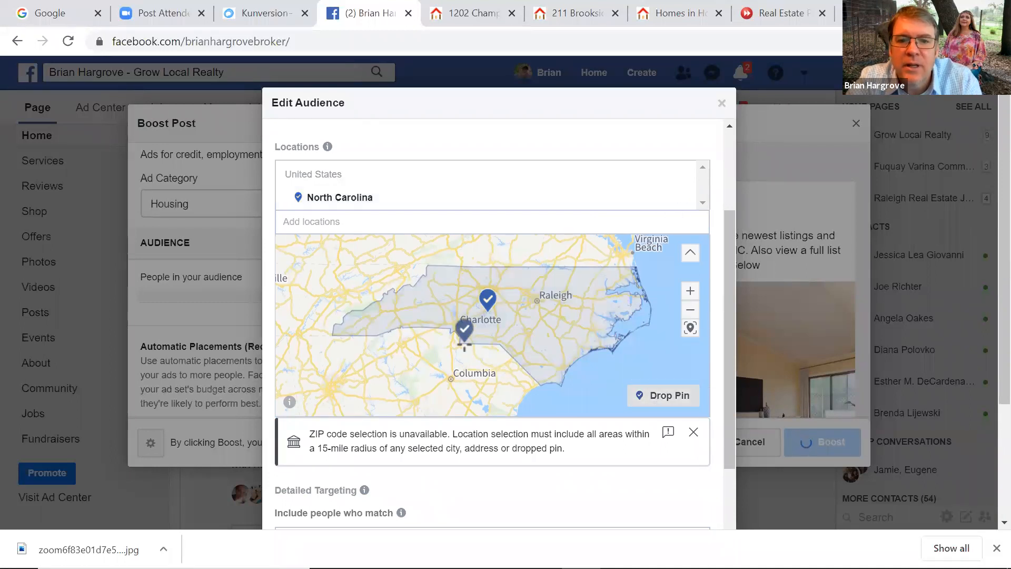
{"action": "left_click", "coordinate": [690, 291]}
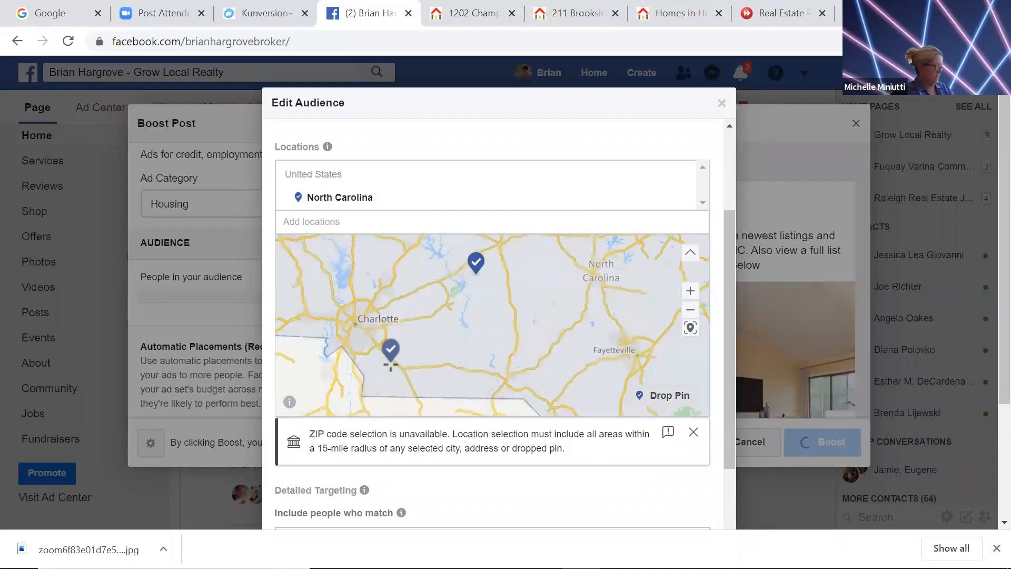
{"action": "left_click_drag", "start_coordinate": [486, 339], "coordinate": [450, 349]}
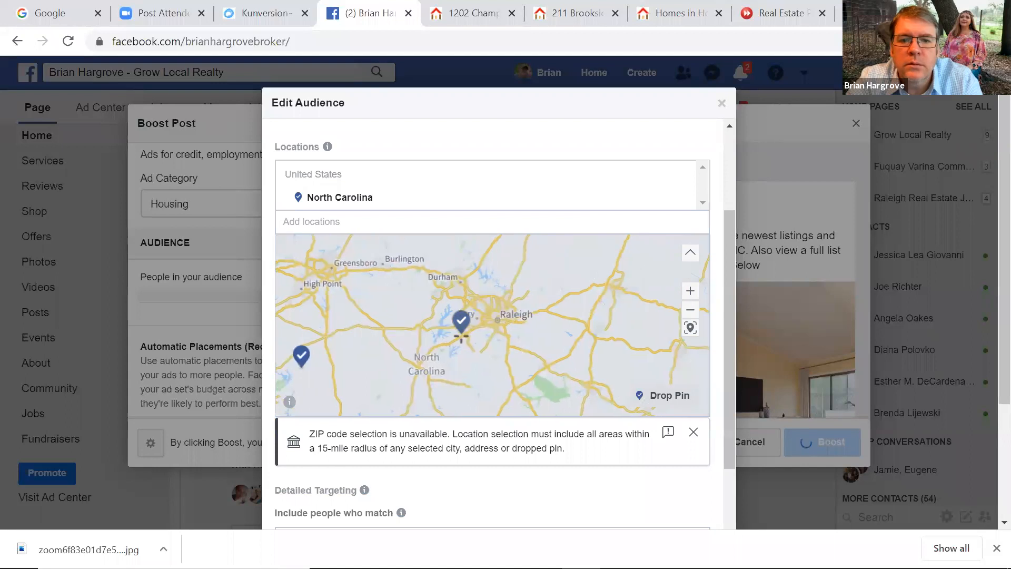
{"action": "left_click", "coordinate": [689, 292]}
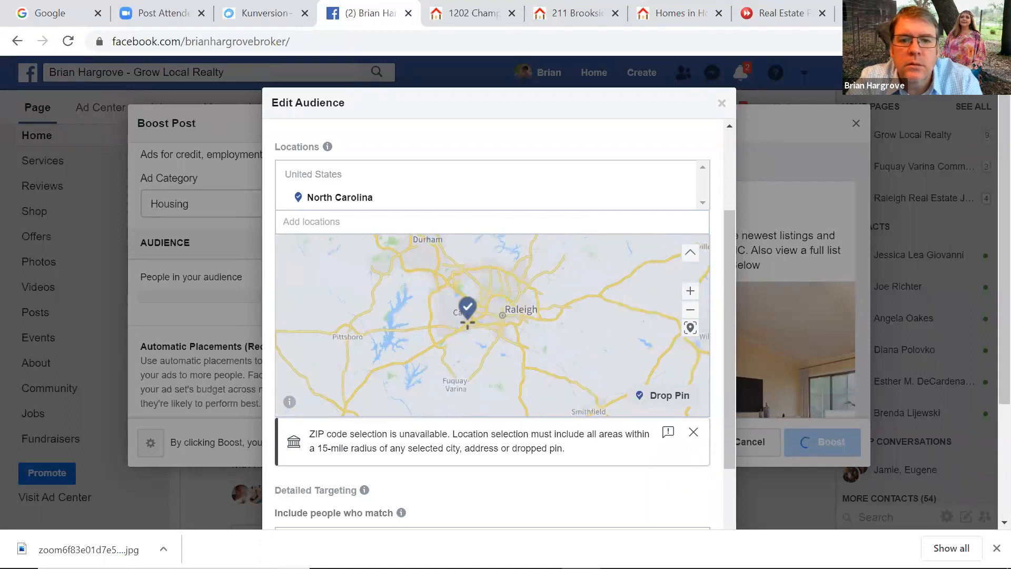
{"action": "left_click", "coordinate": [464, 315]}
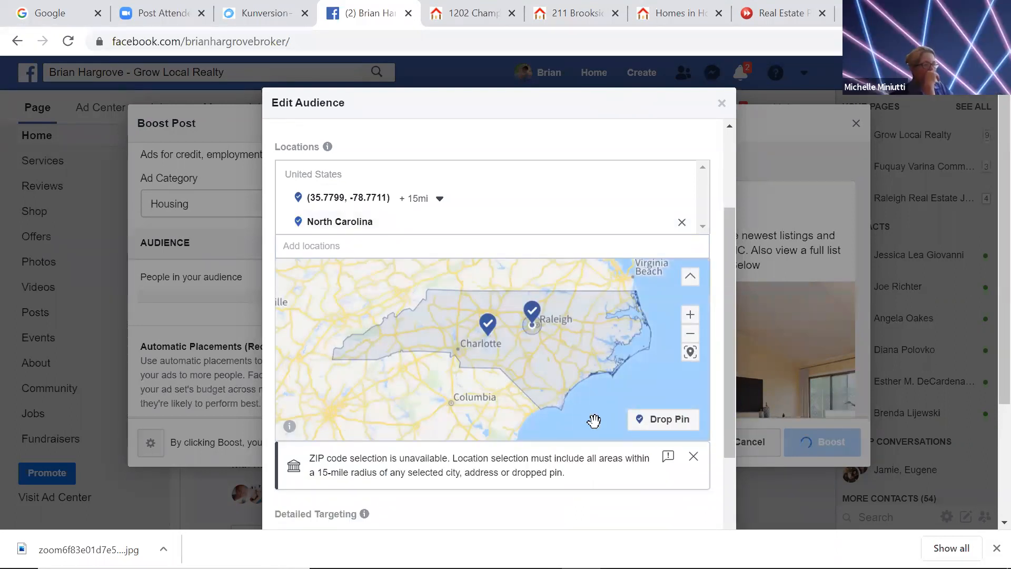
Dismiss the ZIP notice and close the audience editor, keeping the Cary pin and North Carolina
{"action": "left_click", "coordinate": [693, 456]}
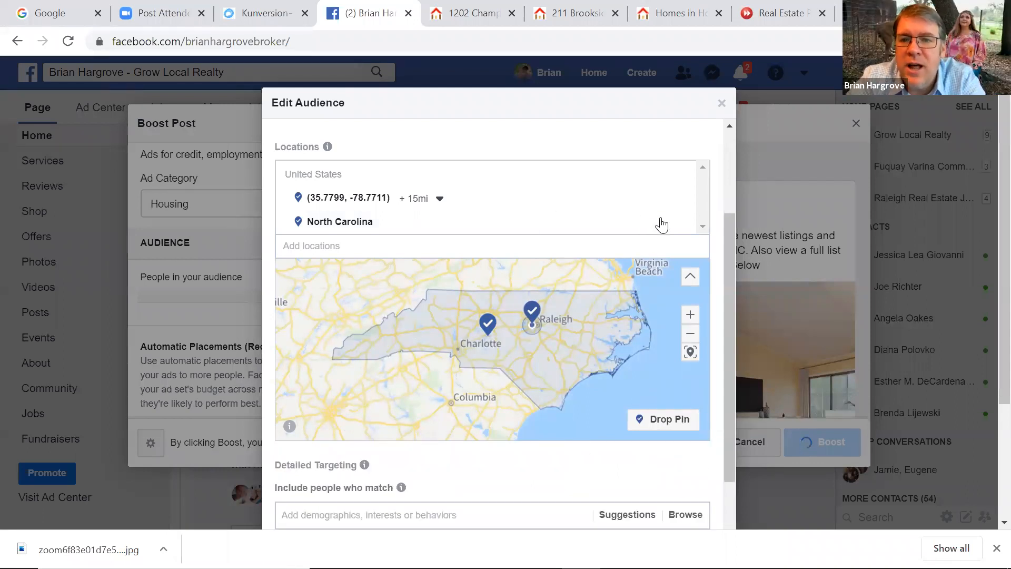
{"action": "mouse_move", "coordinate": [680, 226]}
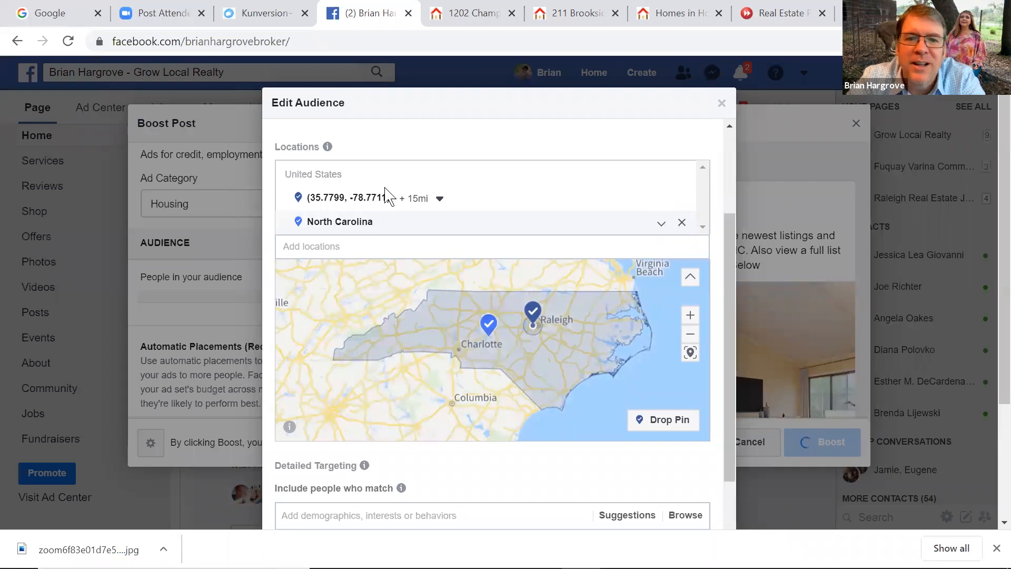
{"action": "left_click", "coordinate": [721, 103]}
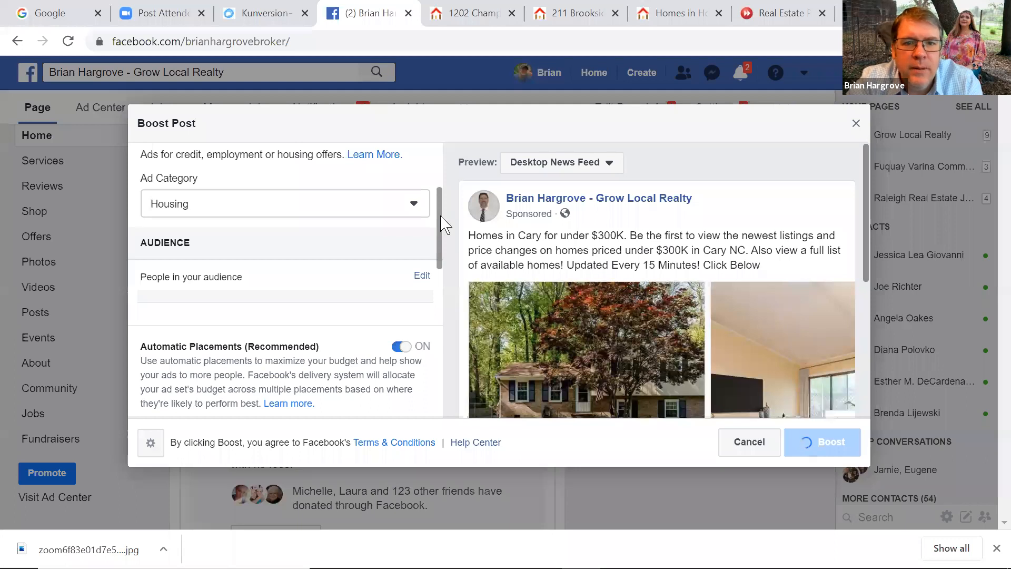
Switch Automatic Placements off, leaving Facebook and Messenger as the checked placements
{"action": "scroll", "coordinate": [440, 229], "scroll_direction": "down", "scroll_amount": 1}
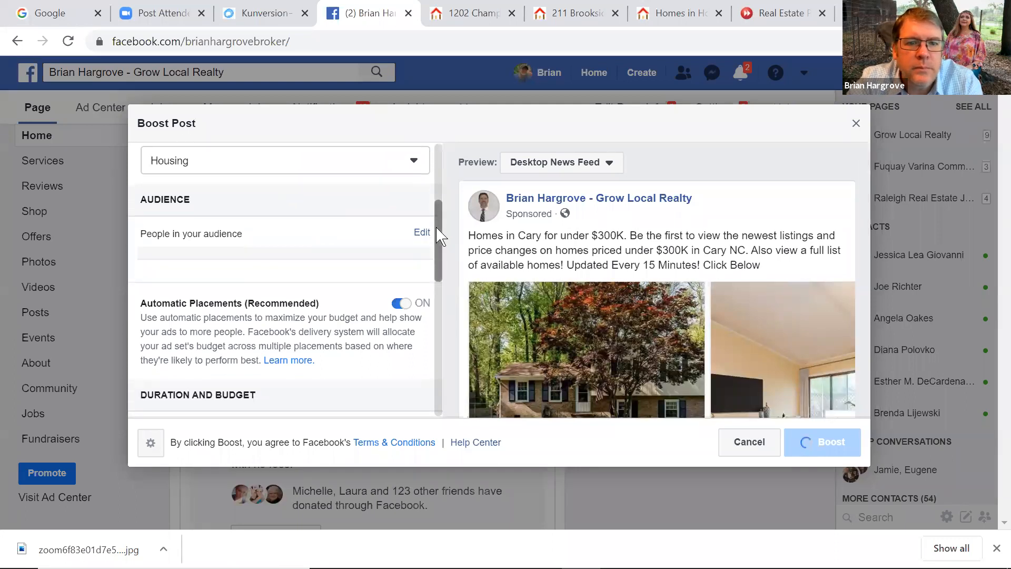
{"action": "left_click_drag", "start_coordinate": [437, 228], "coordinate": [437, 234]}
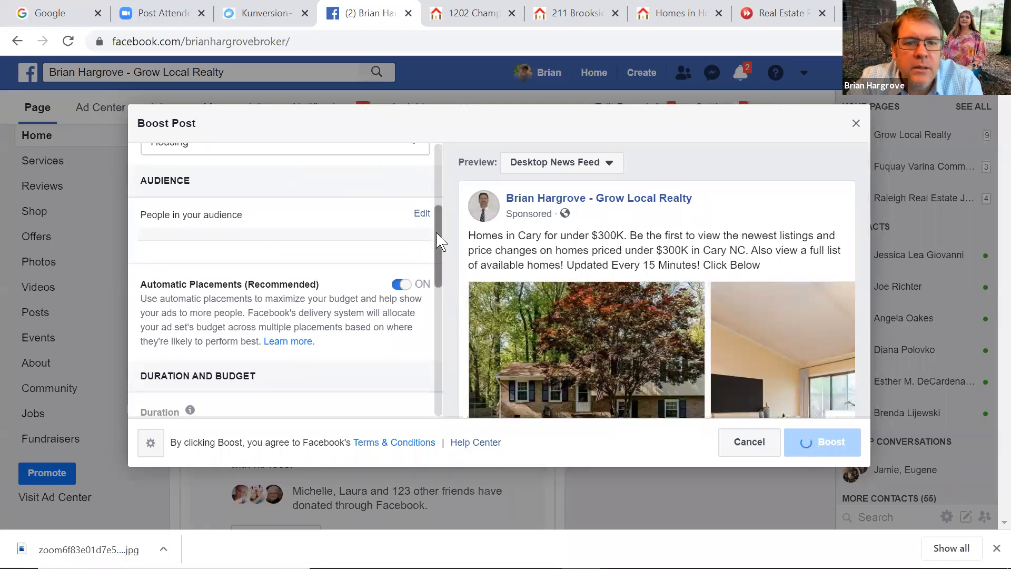
{"action": "left_click", "coordinate": [402, 285]}
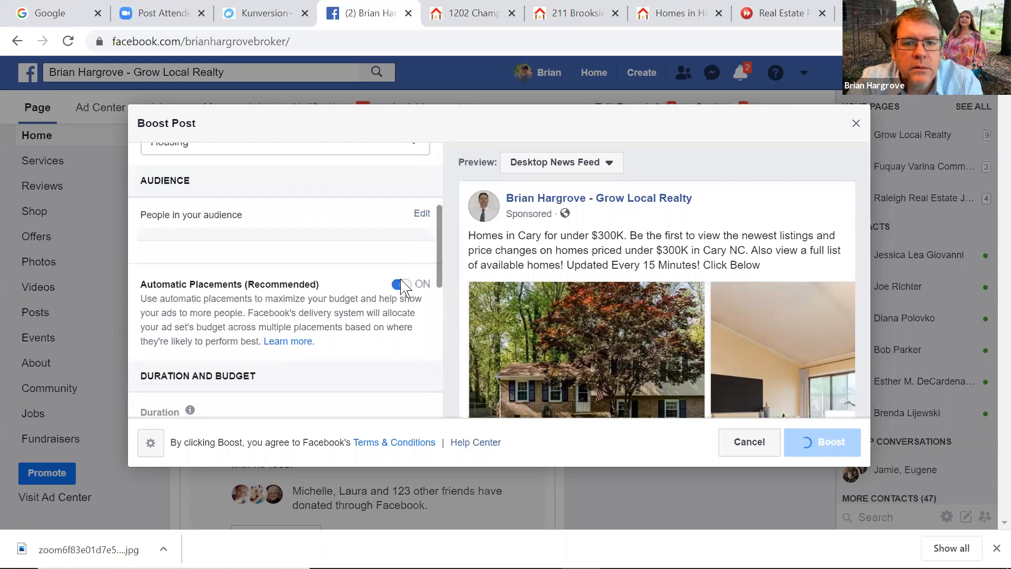
{"action": "left_click", "coordinate": [400, 287]}
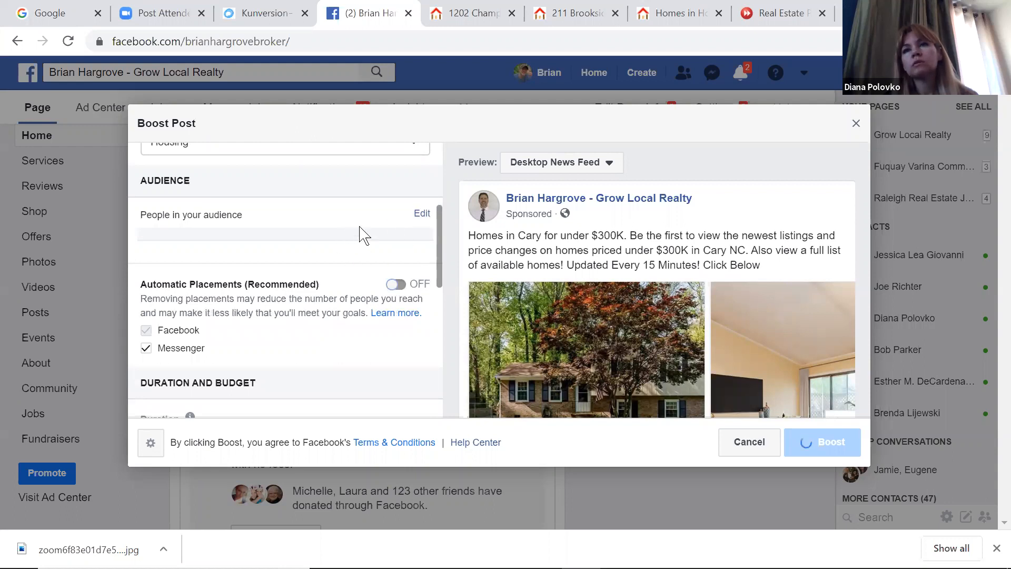
Reopen the boost's audience settings and review the North Carolina and Cary locations on the map
{"action": "left_click", "coordinate": [422, 215]}
{"action": "mouse_move", "coordinate": [354, 352]}
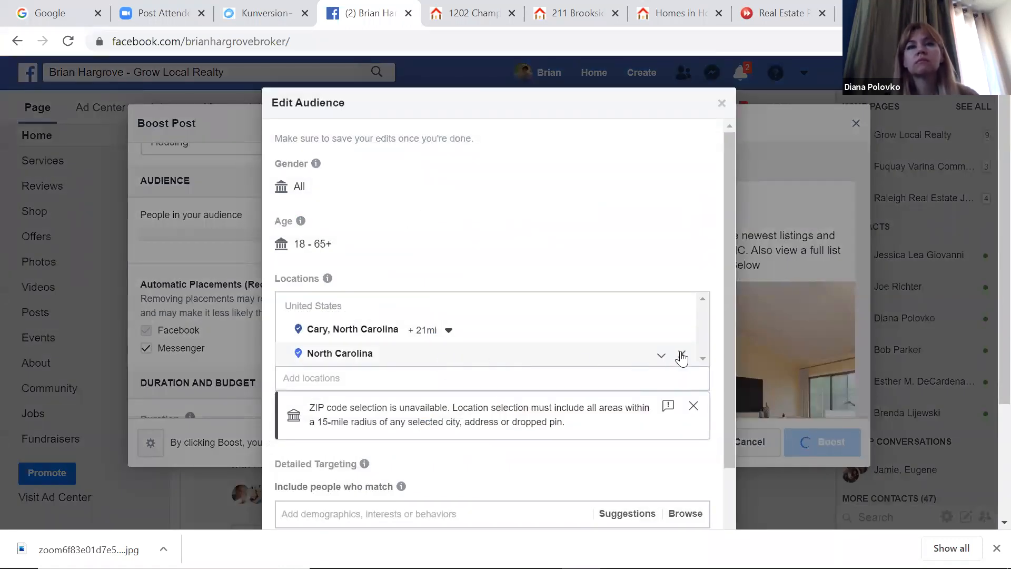
{"action": "left_click", "coordinate": [693, 405]}
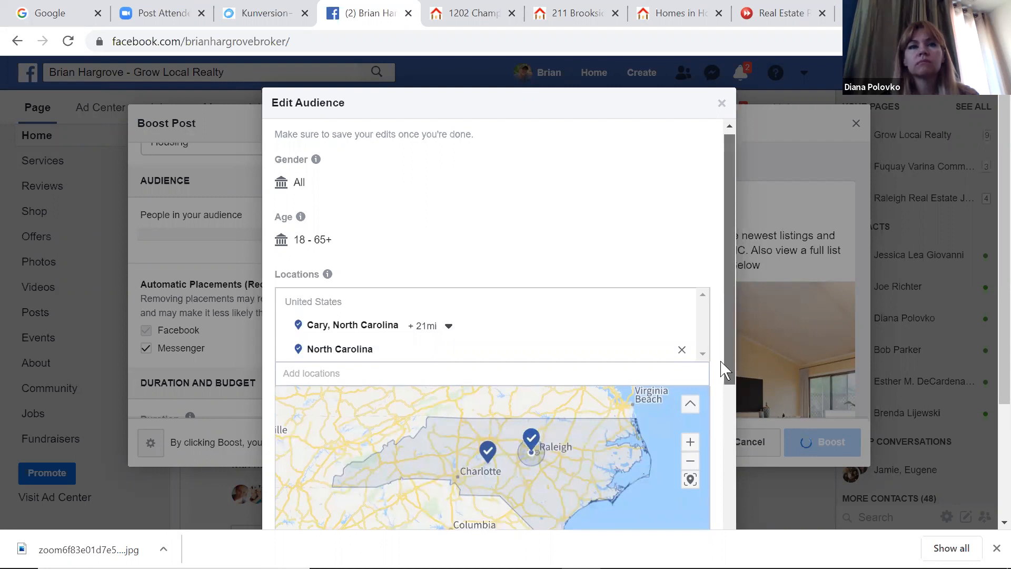
{"action": "scroll", "coordinate": [722, 379], "scroll_direction": "down", "scroll_amount": 5}
{"action": "scroll", "coordinate": [722, 438], "scroll_direction": "down", "scroll_amount": 1}
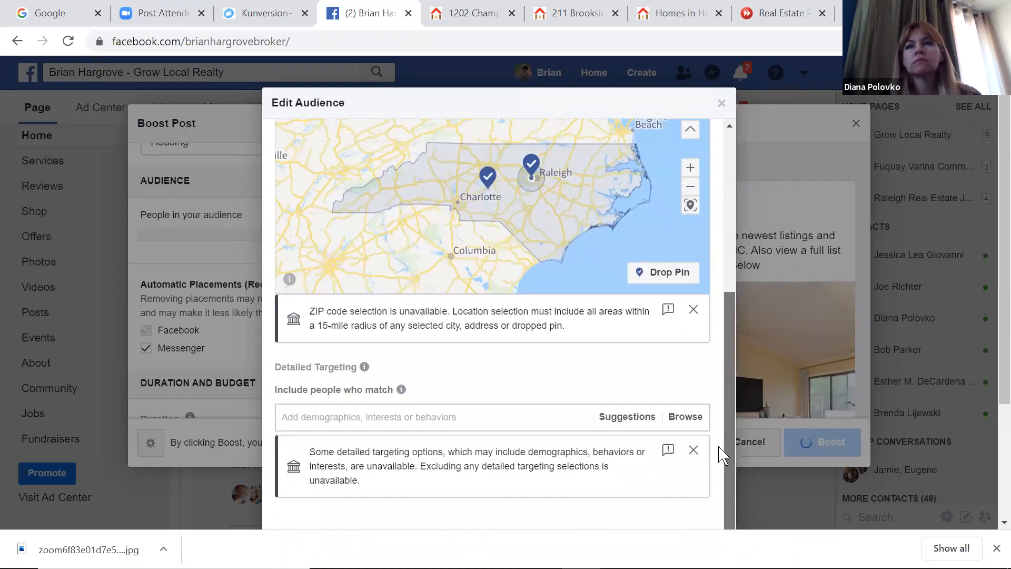
{"action": "scroll", "coordinate": [729, 289], "scroll_direction": "up", "scroll_amount": 5}
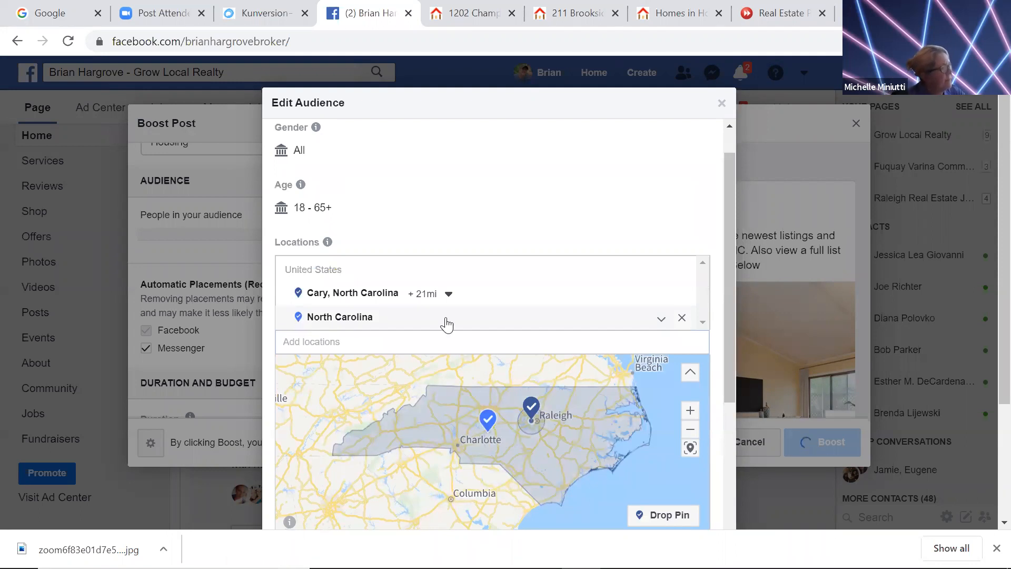
{"action": "left_click", "coordinate": [662, 326]}
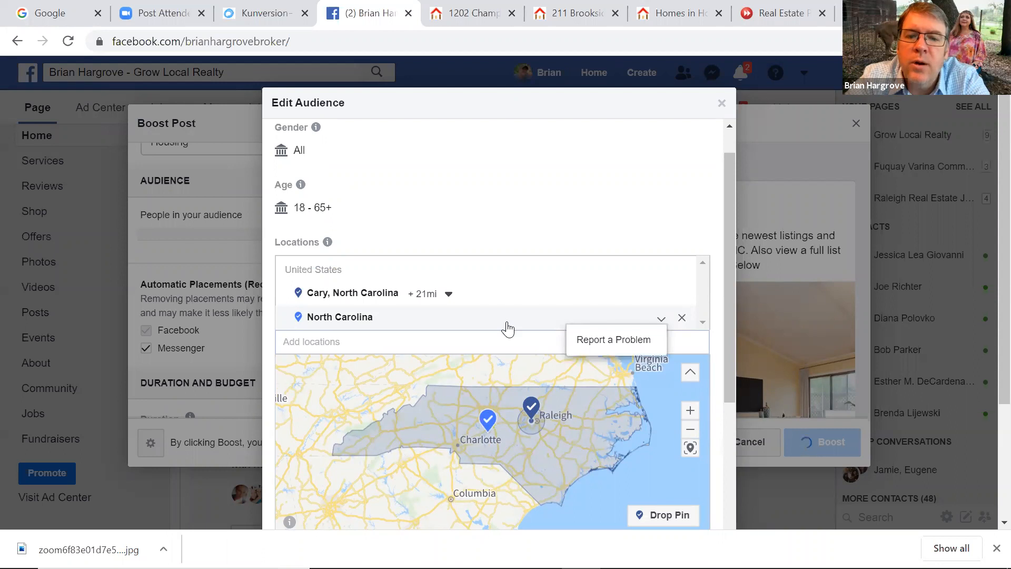
{"action": "left_click", "coordinate": [493, 297]}
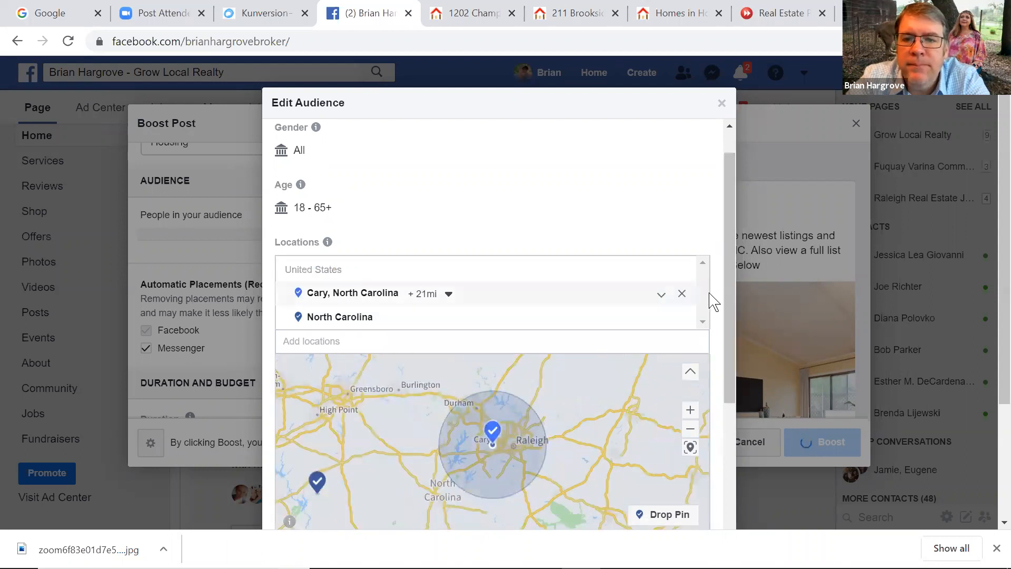
{"action": "left_click_drag", "start_coordinate": [727, 305], "coordinate": [737, 453]}
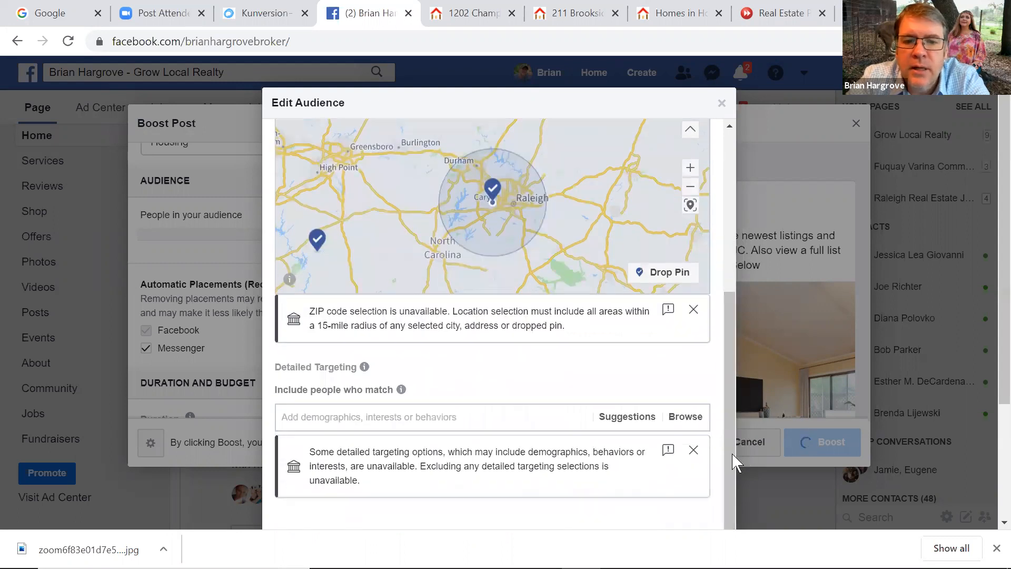
{"action": "left_click", "coordinate": [693, 450]}
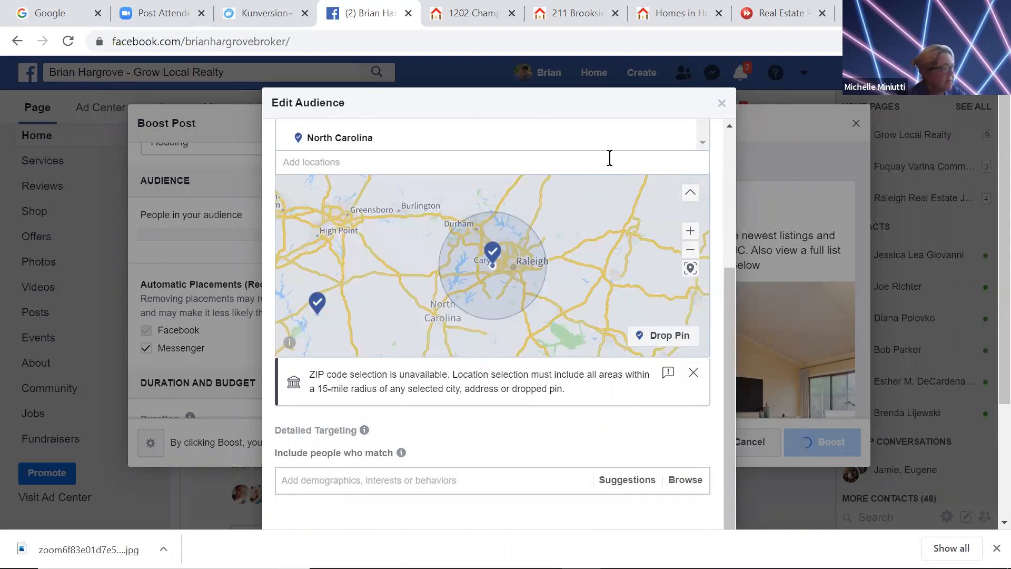
{"action": "mouse_move", "coordinate": [683, 146]}
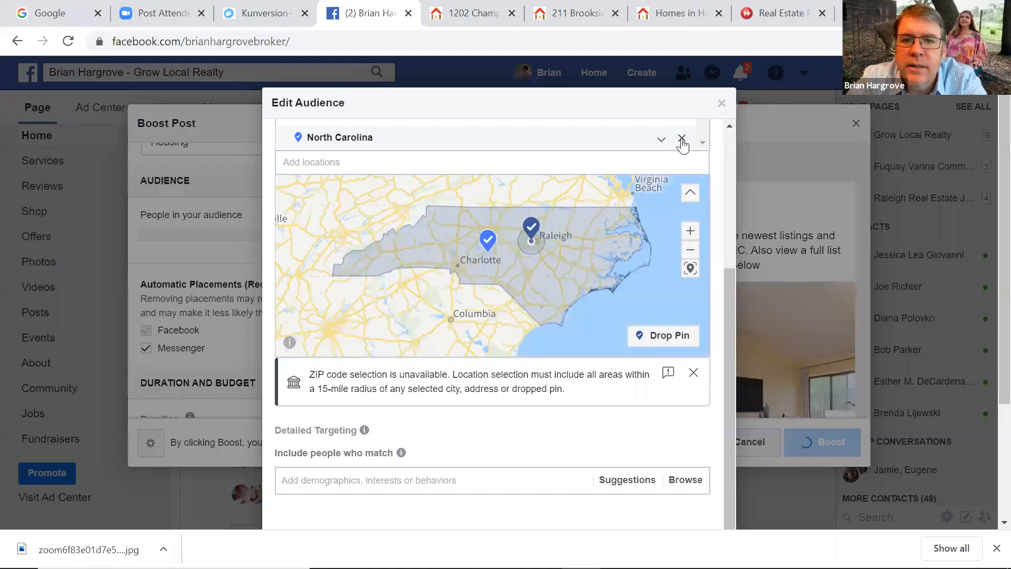
Try removing North Carolina from the audience locations through its pin options
{"action": "right_click", "coordinate": [487, 242]}
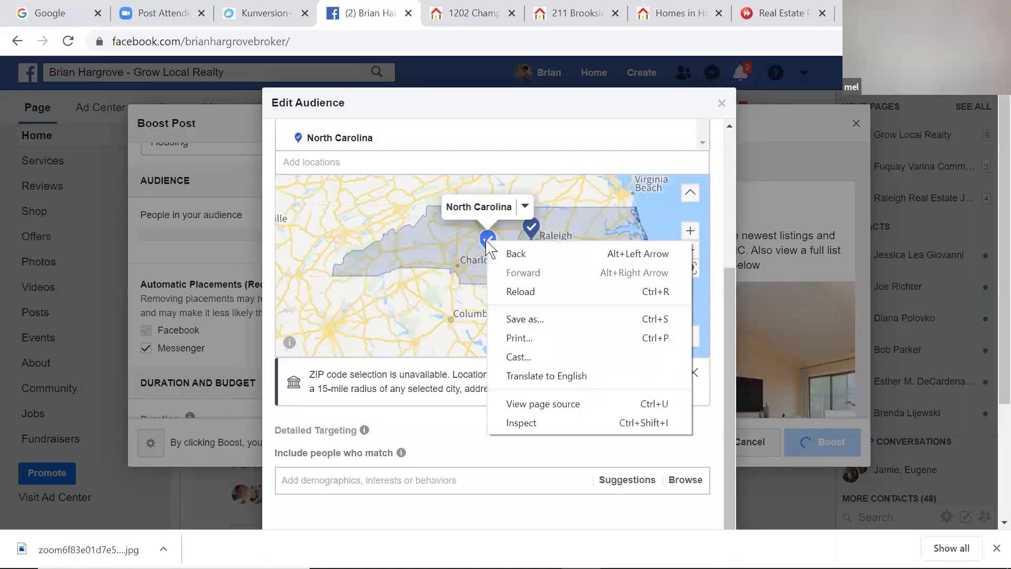
{"action": "left_click", "coordinate": [487, 242]}
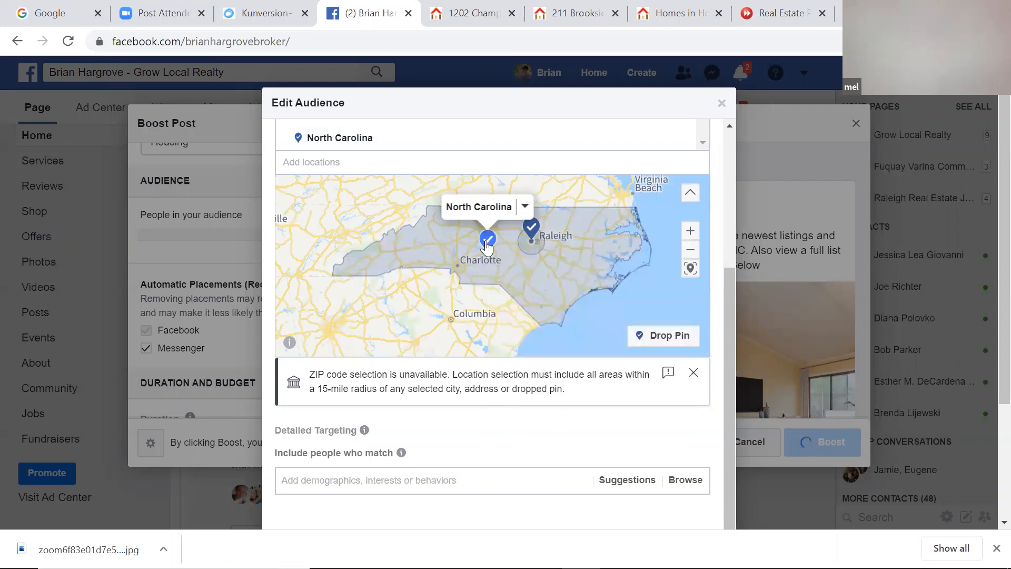
{"action": "left_click", "coordinate": [524, 207]}
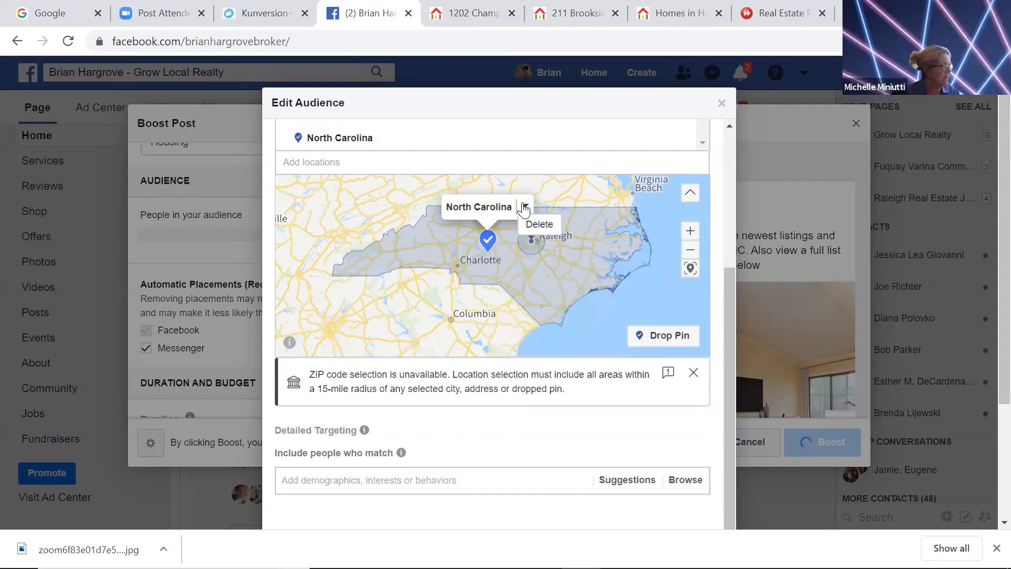
{"action": "left_click", "coordinate": [541, 227]}
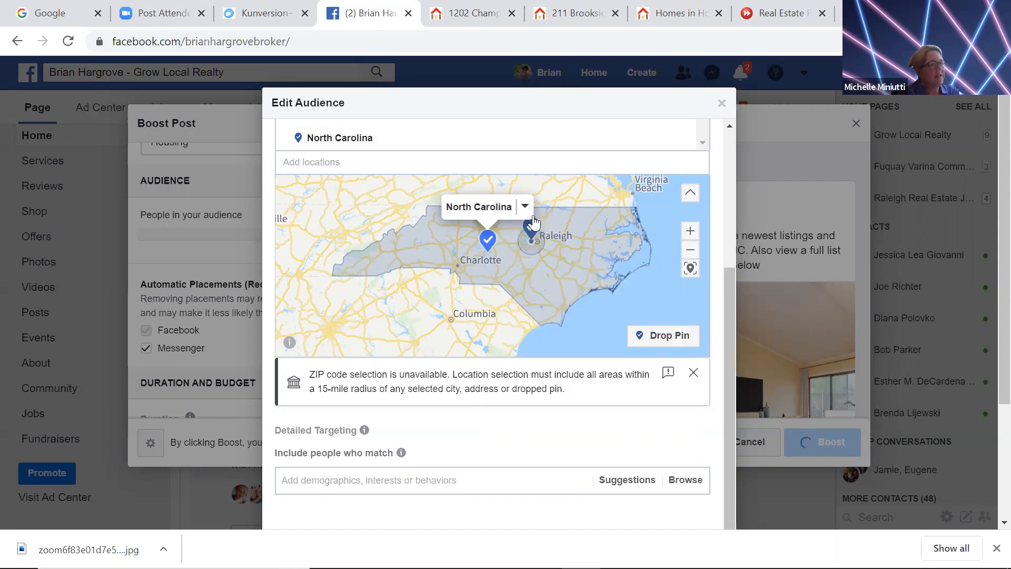
{"action": "left_click", "coordinate": [525, 206]}
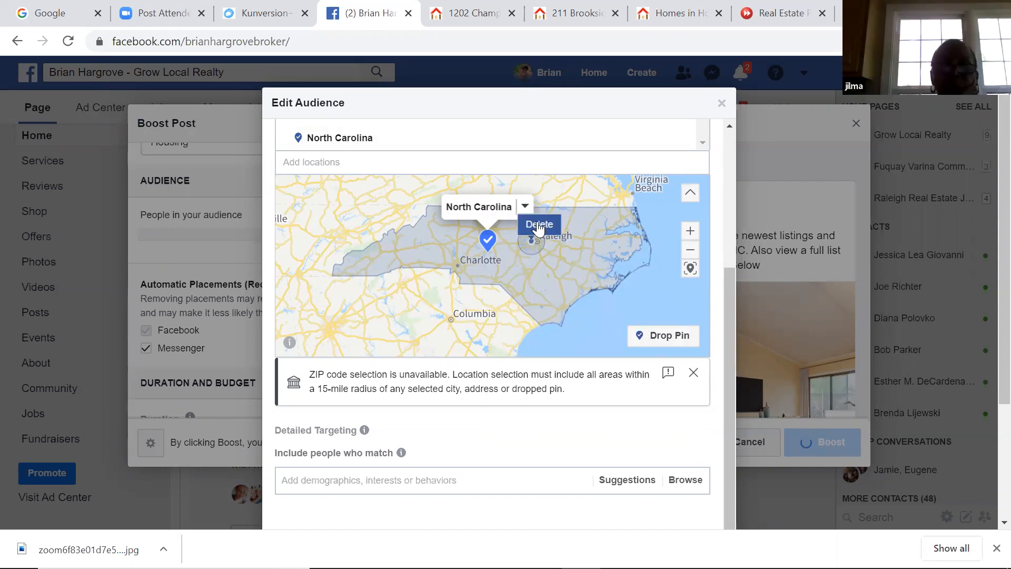
{"action": "left_click", "coordinate": [538, 226]}
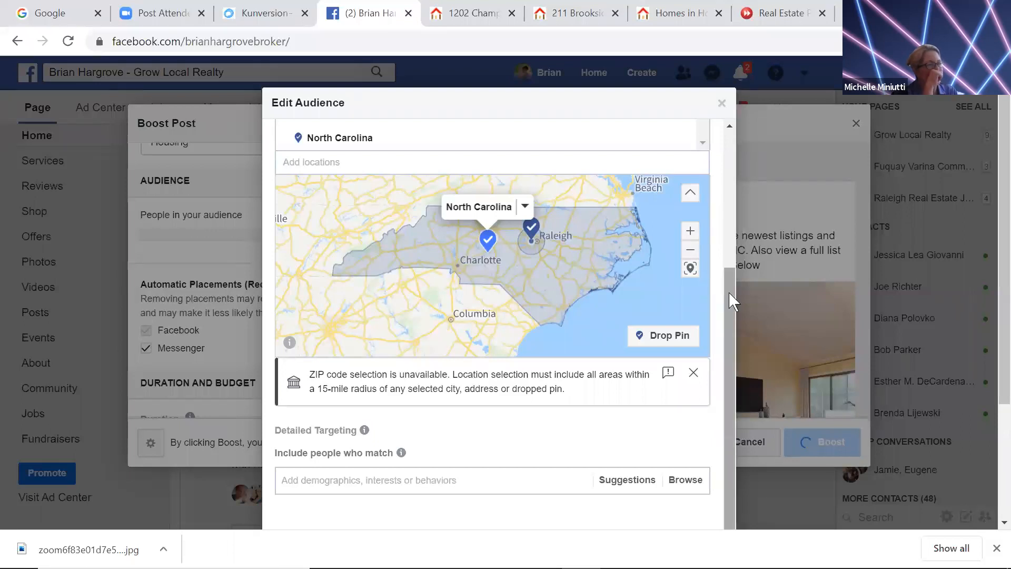
{"action": "scroll", "coordinate": [729, 292], "scroll_direction": "up", "scroll_amount": 2}
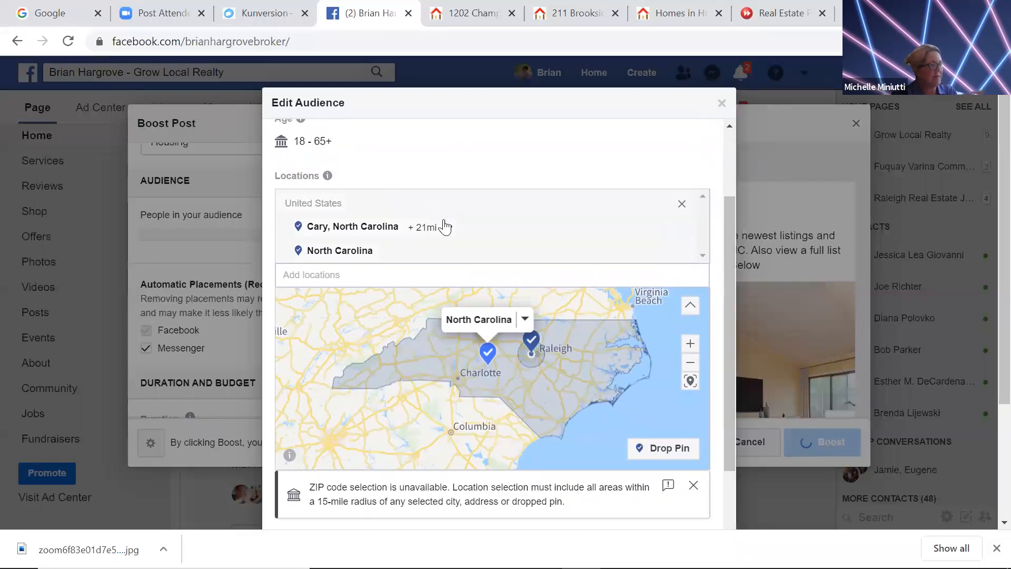
Widen the Cary, North Carolina location radius to 47 miles
{"action": "left_click", "coordinate": [447, 227]}
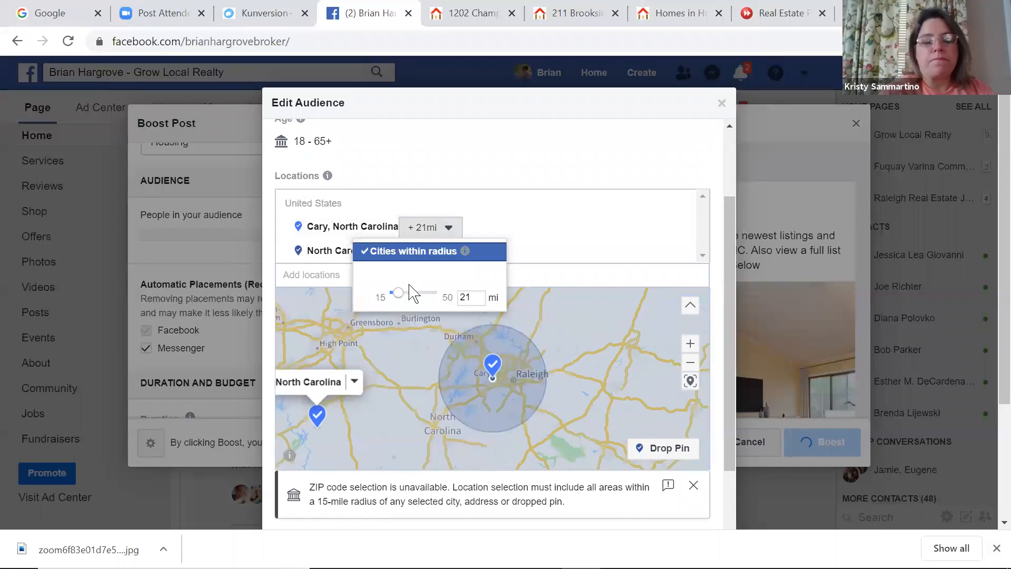
{"action": "left_click_drag", "start_coordinate": [398, 299], "coordinate": [437, 296]}
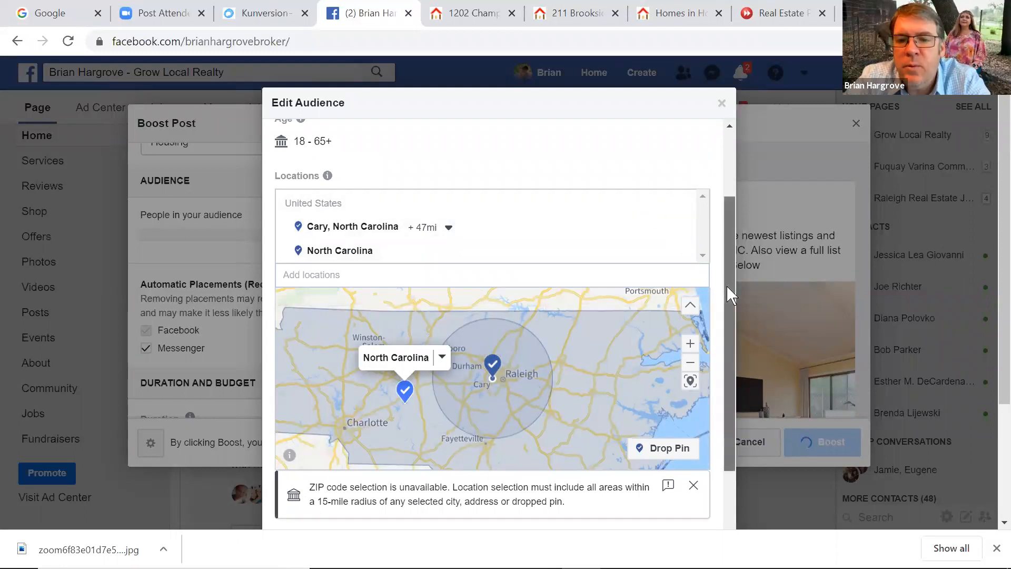
{"action": "scroll", "coordinate": [727, 295], "scroll_direction": "down", "scroll_amount": 3}
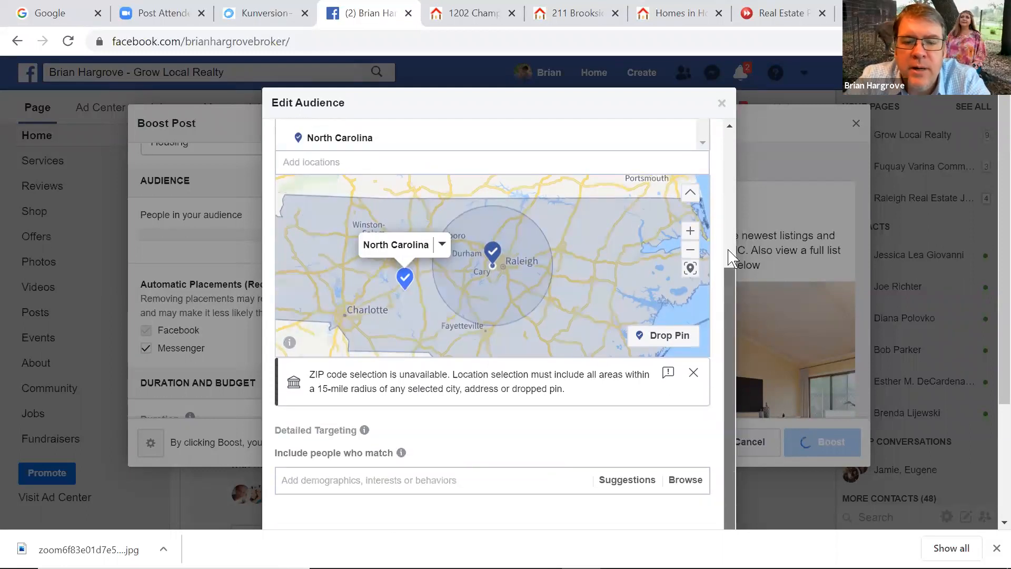
{"action": "scroll", "coordinate": [726, 247], "scroll_direction": "up", "scroll_amount": 3}
{"action": "scroll", "coordinate": [726, 301], "scroll_direction": "down", "scroll_amount": 3}
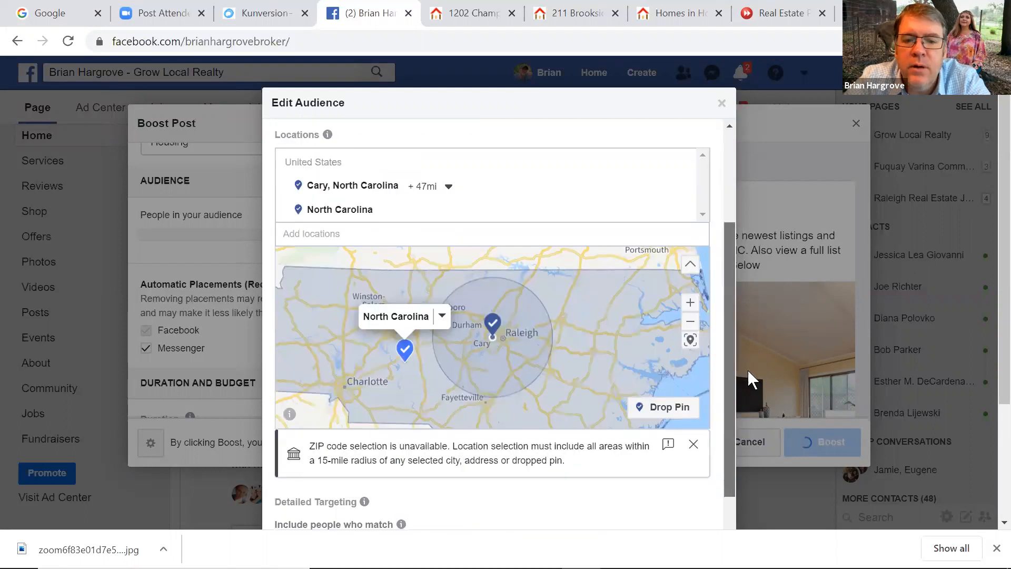
Remove the Cary location so only North Carolina remains, and close the audience editor
{"action": "left_click_drag", "start_coordinate": [731, 357], "coordinate": [706, 256]}
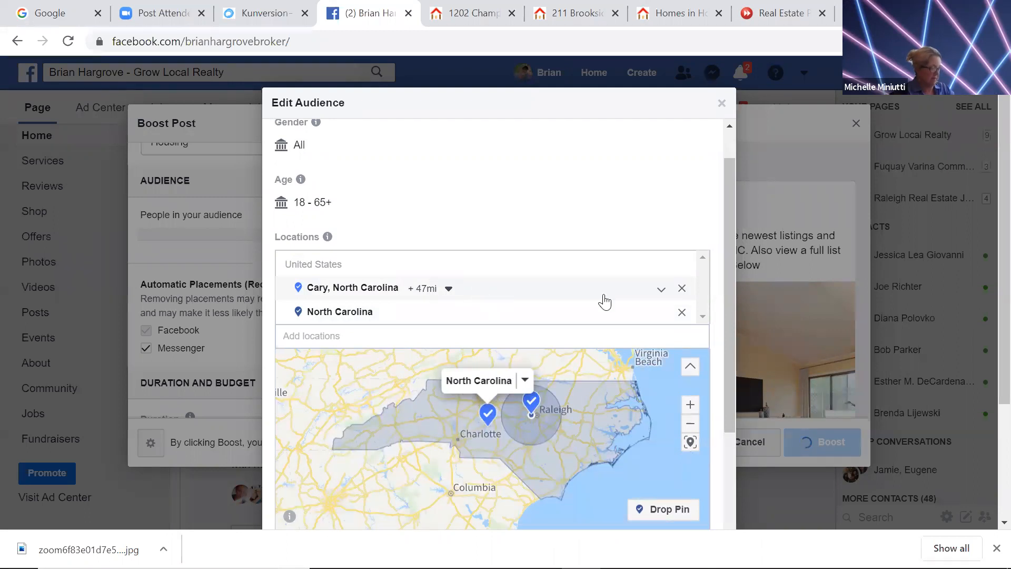
{"action": "left_click", "coordinate": [682, 288]}
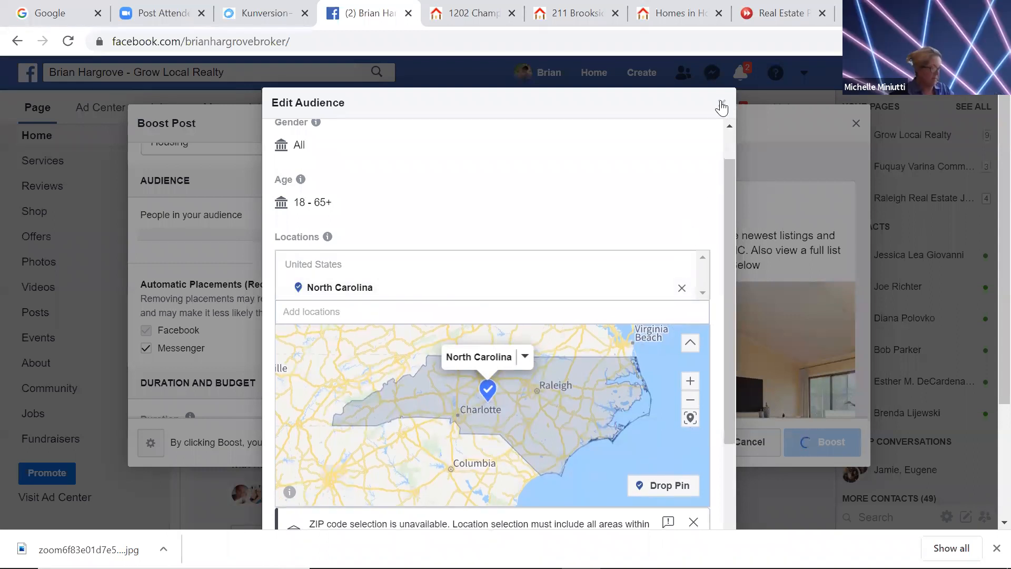
{"action": "left_click", "coordinate": [721, 103]}
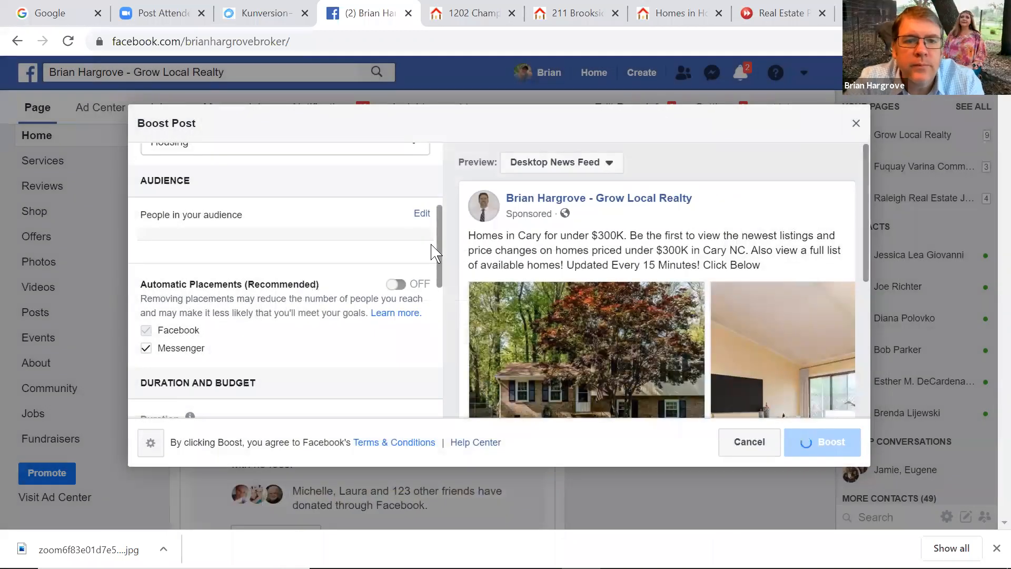
Bring Duration and Budget into view: a 5-day run ending Apr 14, 2020, on $10.00
{"action": "scroll", "coordinate": [442, 222], "scroll_direction": "up", "scroll_amount": 2}
{"action": "scroll", "coordinate": [437, 211], "scroll_direction": "down", "scroll_amount": 1}
{"action": "scroll", "coordinate": [445, 208], "scroll_direction": "up", "scroll_amount": 2}
{"action": "scroll", "coordinate": [445, 200], "scroll_direction": "up", "scroll_amount": 1}
{"action": "scroll", "coordinate": [437, 199], "scroll_direction": "down", "scroll_amount": 2}
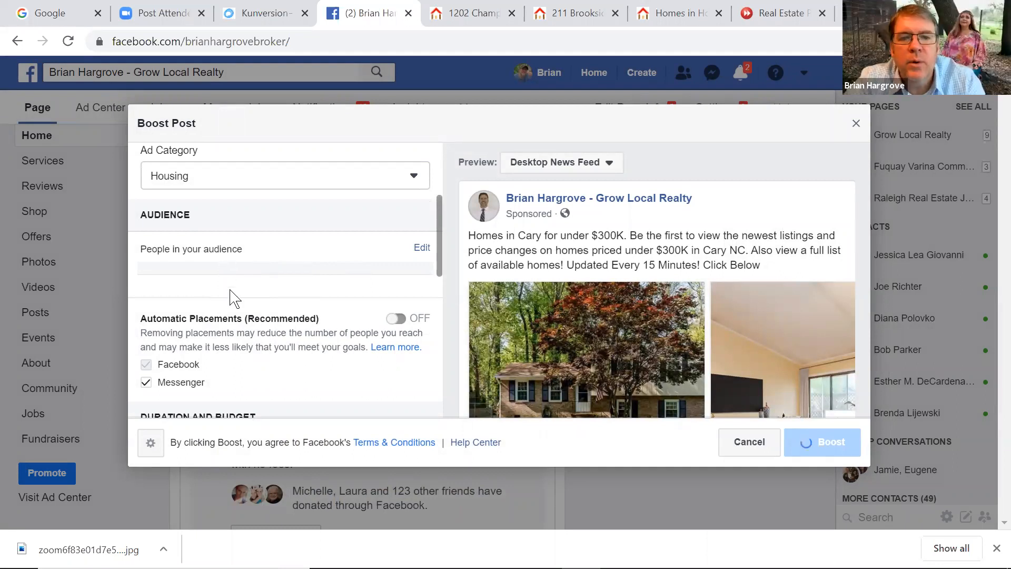
{"action": "double_click", "coordinate": [217, 318]}
{"action": "left_click_drag", "start_coordinate": [436, 266], "coordinate": [421, 342]}
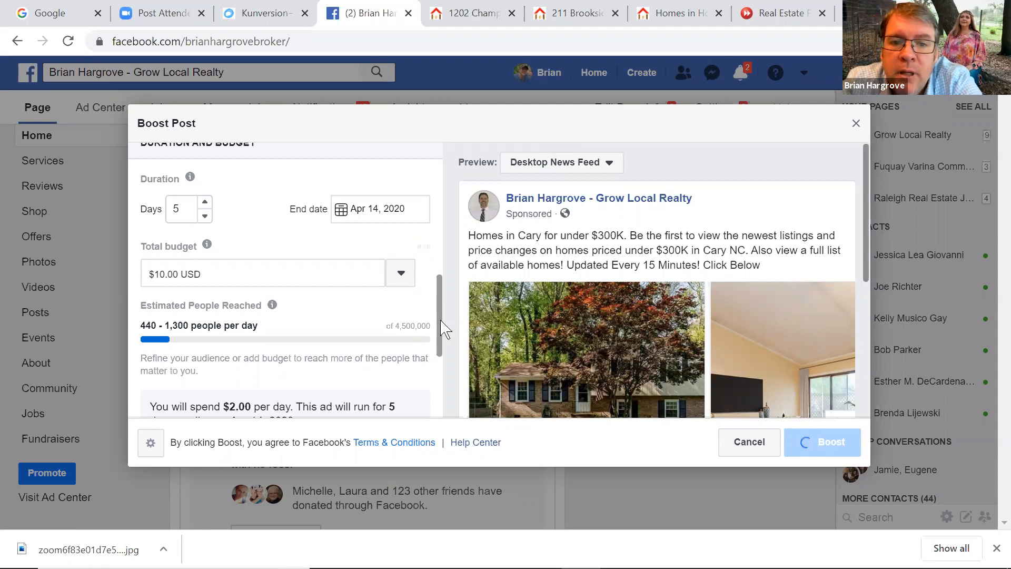
Try a 3-day and 4-day run, then set the duration back to 5 days
{"action": "left_click_drag", "start_coordinate": [445, 329], "coordinate": [444, 397]}
{"action": "scroll", "coordinate": [441, 349], "scroll_direction": "up", "scroll_amount": 4}
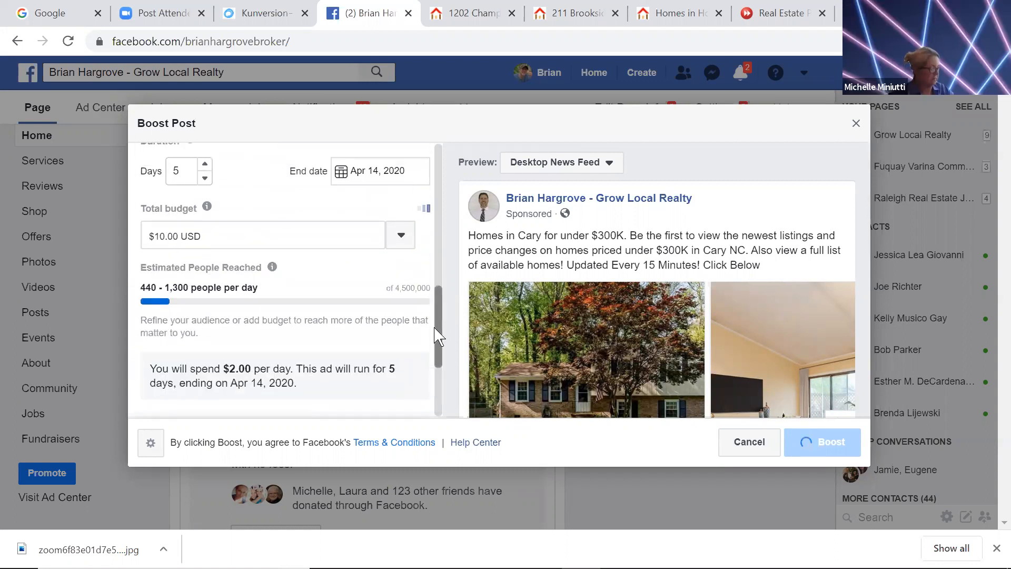
{"action": "scroll", "coordinate": [438, 334], "scroll_direction": "up", "scroll_amount": 1}
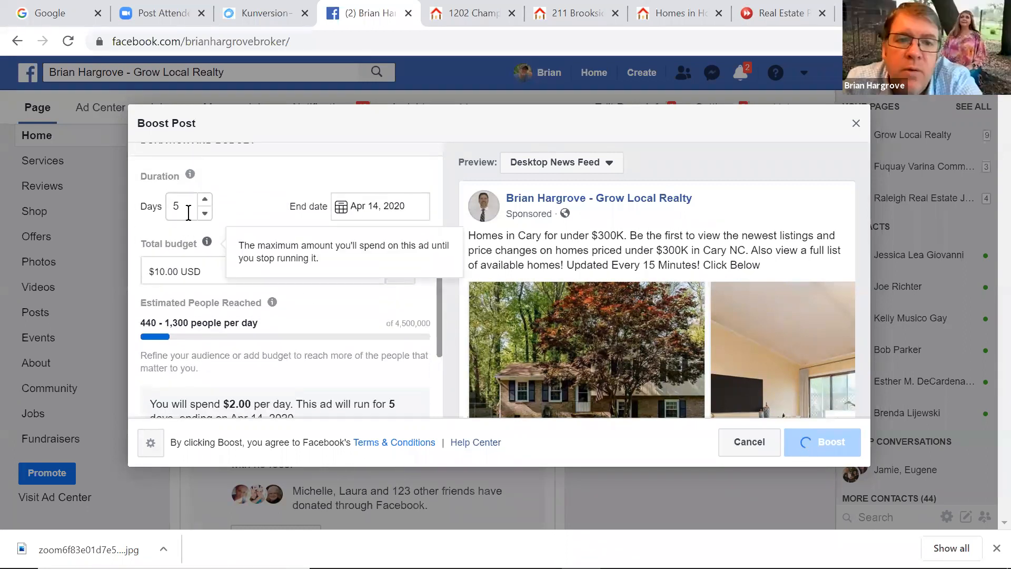
{"action": "left_click", "coordinate": [204, 215]}
{"action": "left_click", "coordinate": [204, 215]}
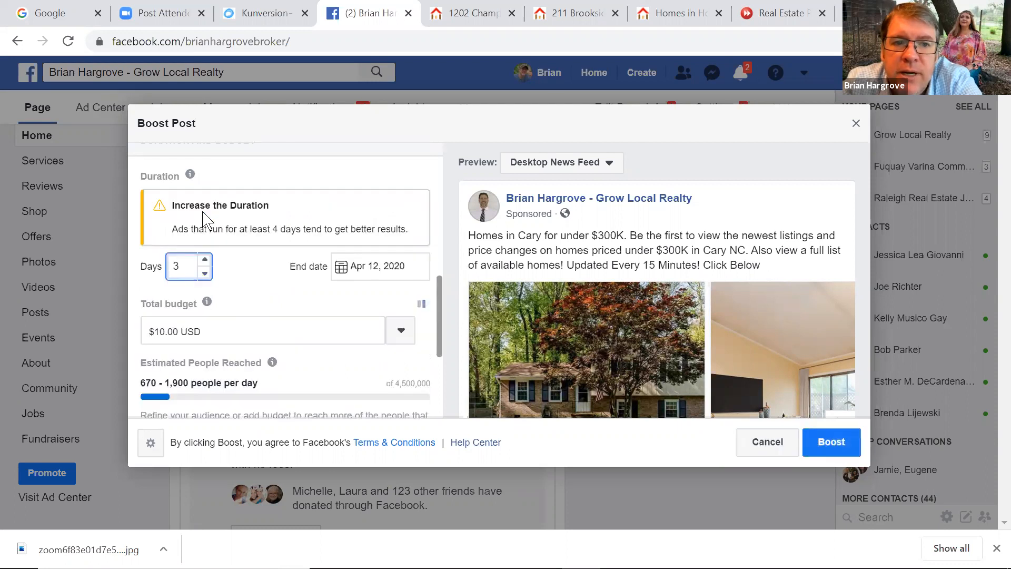
{"action": "left_click", "coordinate": [204, 261]}
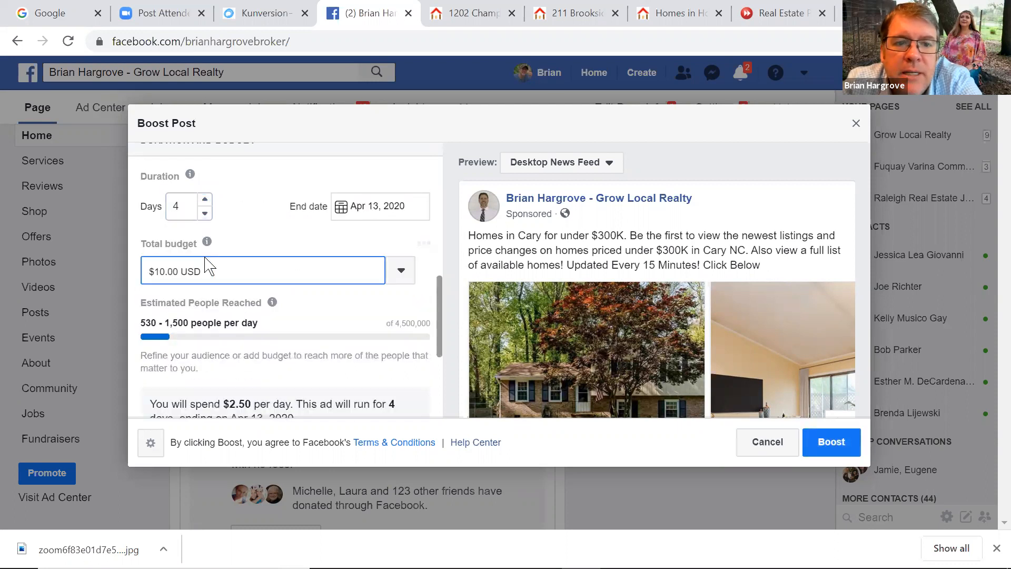
{"action": "left_click", "coordinate": [206, 200]}
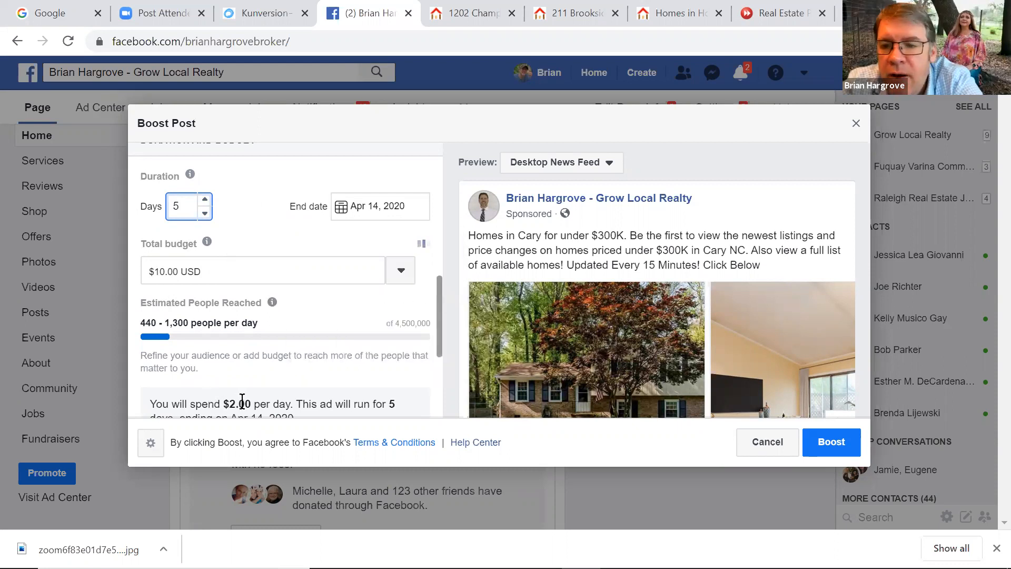
Raise the total budget to $15.00 USD, giving $3.00 daily over 5 days
{"action": "left_click", "coordinate": [401, 271]}
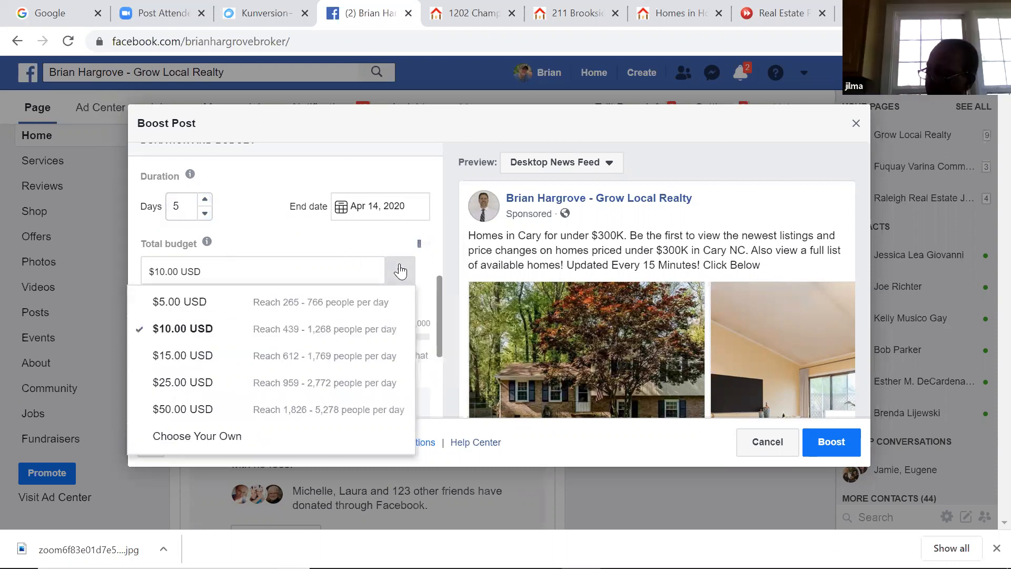
{"action": "left_click", "coordinate": [235, 356]}
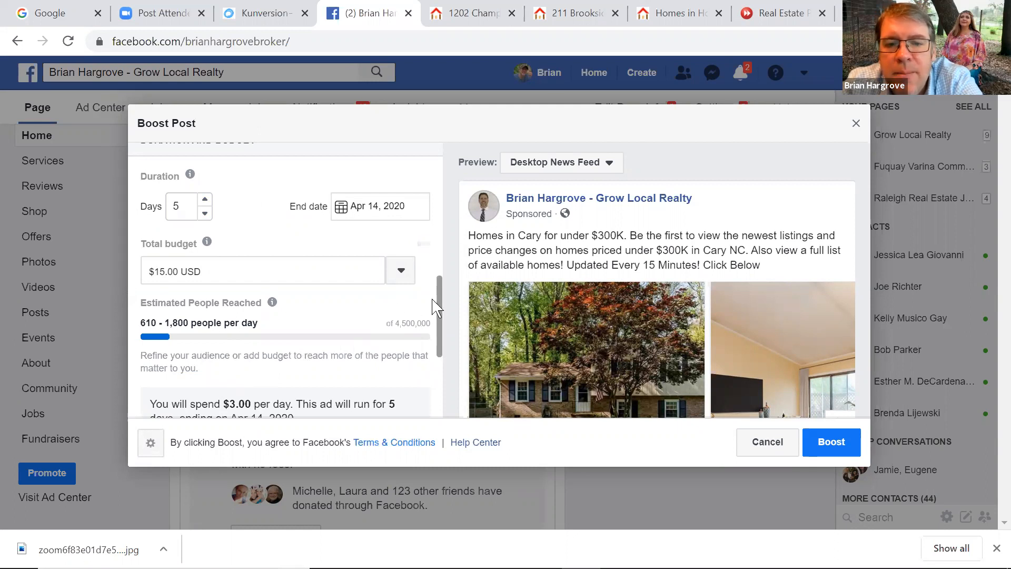
{"action": "scroll", "coordinate": [441, 328], "scroll_direction": "down", "scroll_amount": 1}
{"action": "scroll", "coordinate": [442, 328], "scroll_direction": "down", "scroll_amount": 3}
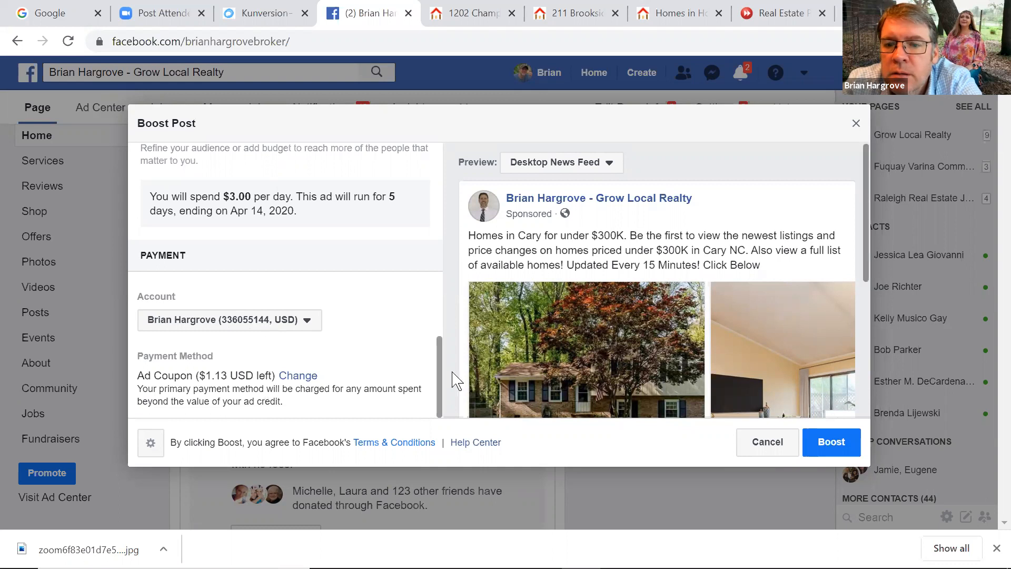
{"action": "left_click", "coordinate": [767, 446]}
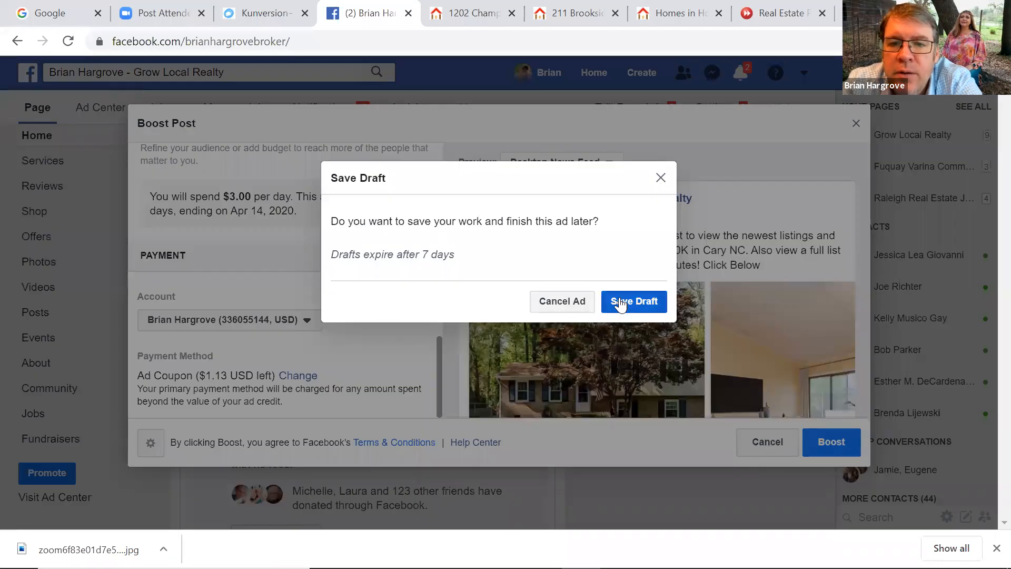
Discard the boosted ad without saving a draft and switch back to the Kunversion+ tab
{"action": "left_click", "coordinate": [573, 302]}
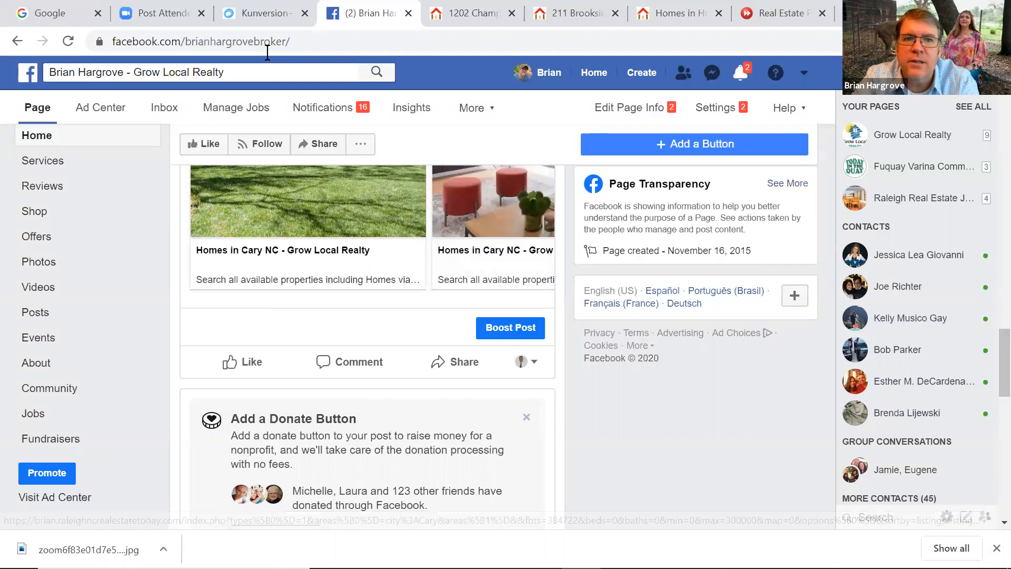
{"action": "key", "text": "ctrl+shift+Tab"}
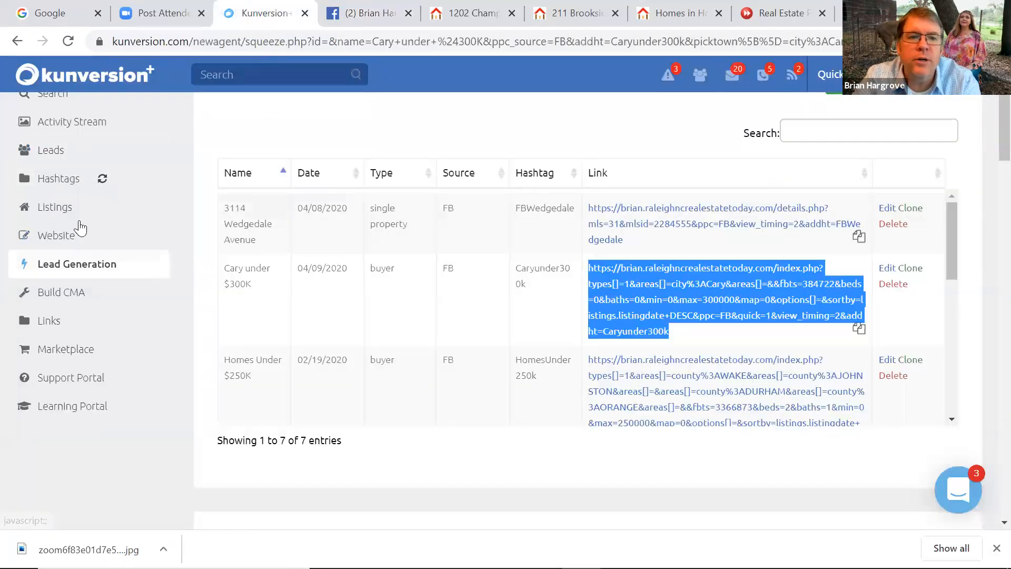
Open the #buyerlead hashtag list from the sidebar and select all four buyer leads
{"action": "left_click", "coordinate": [51, 182]}
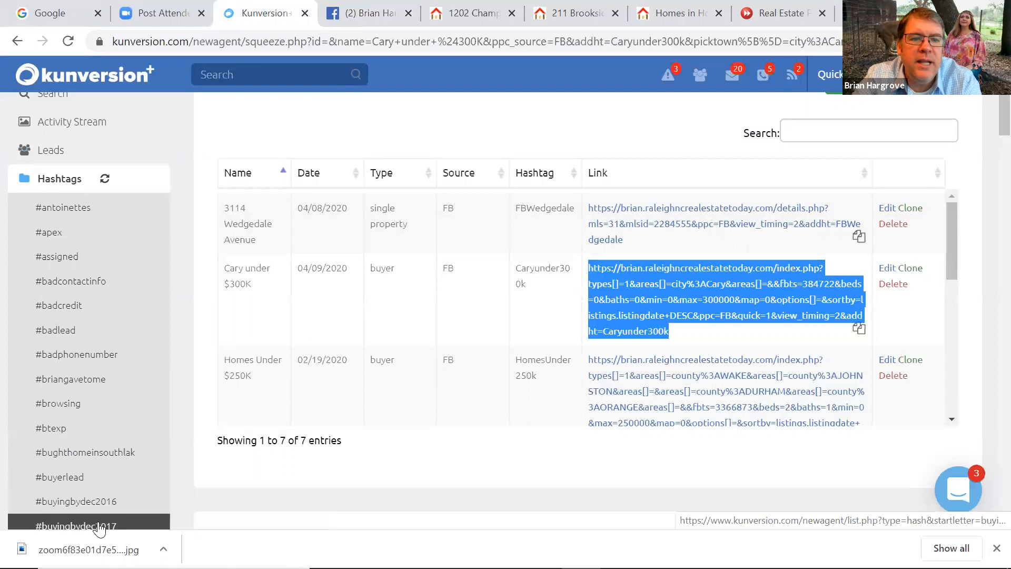
{"action": "left_click", "coordinate": [75, 478]}
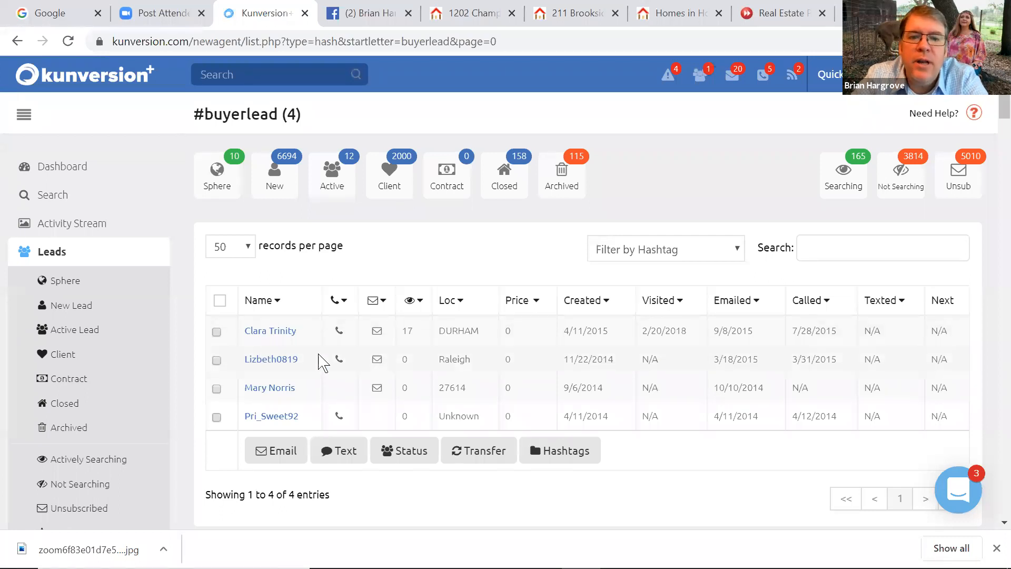
{"action": "left_click", "coordinate": [219, 301]}
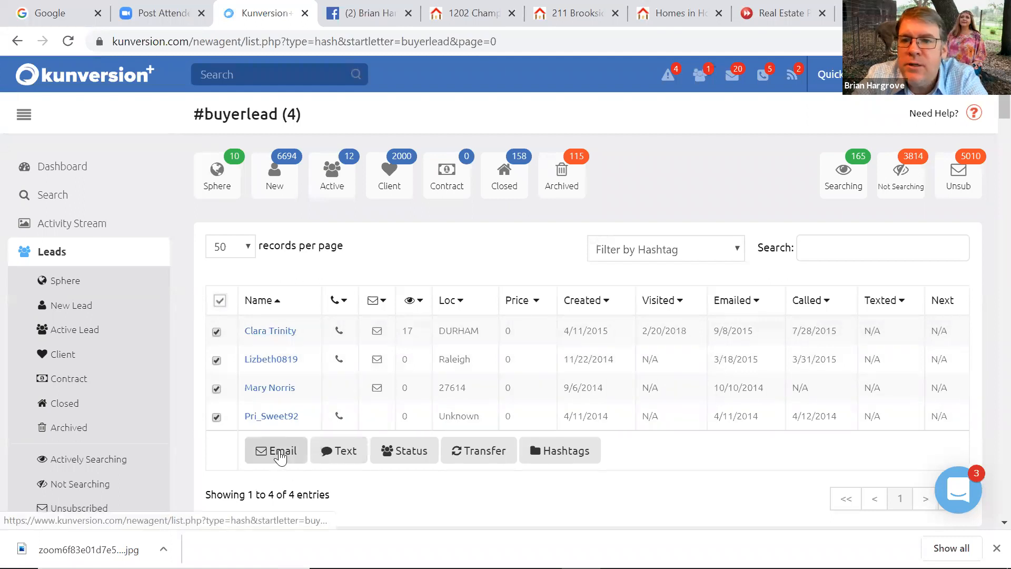
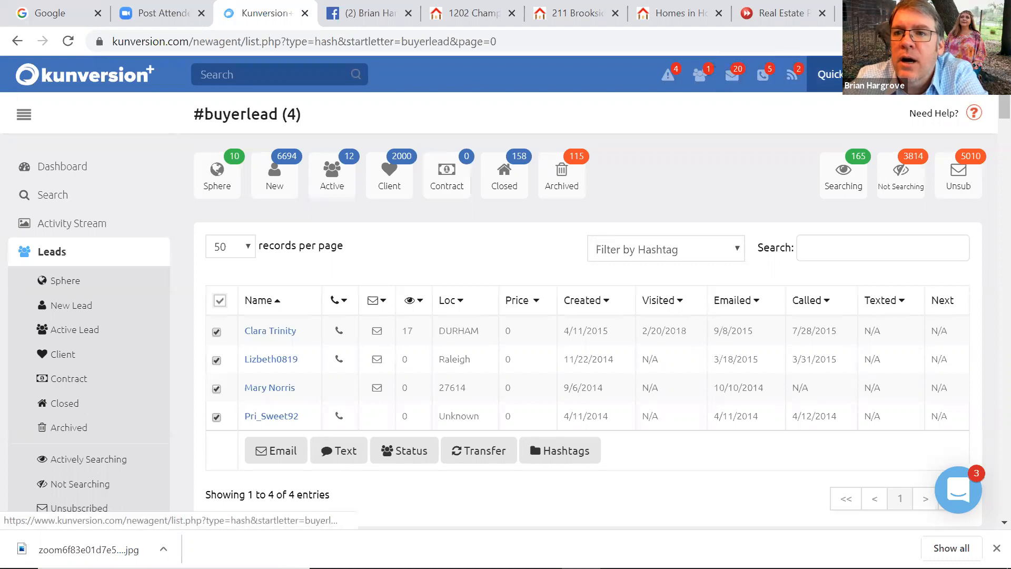
Leave the #buyerlead list for the Grow Local Realty Facebook page and show its account list
{"action": "left_click", "coordinate": [830, 75]}
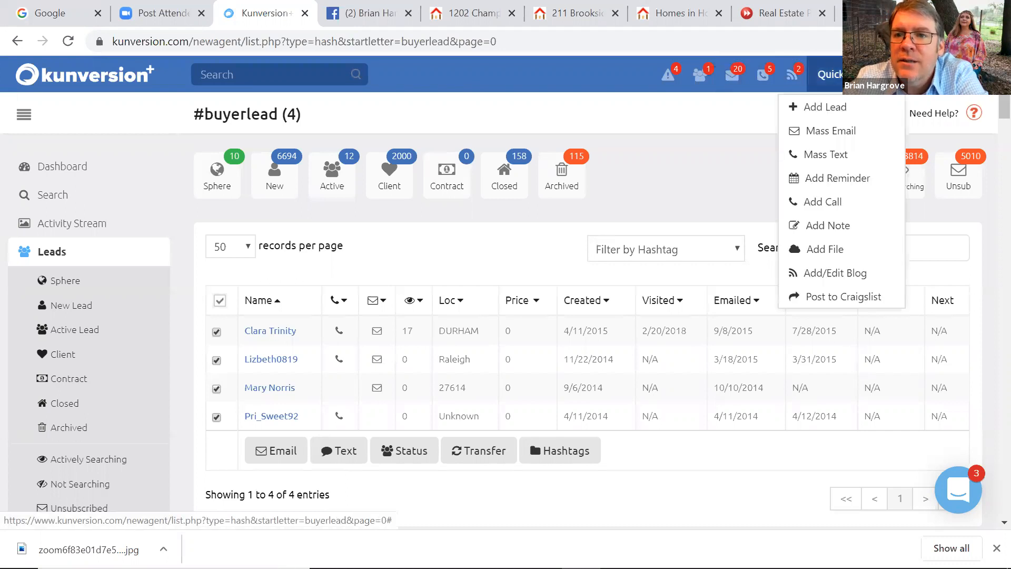
{"action": "left_click", "coordinate": [943, 74]}
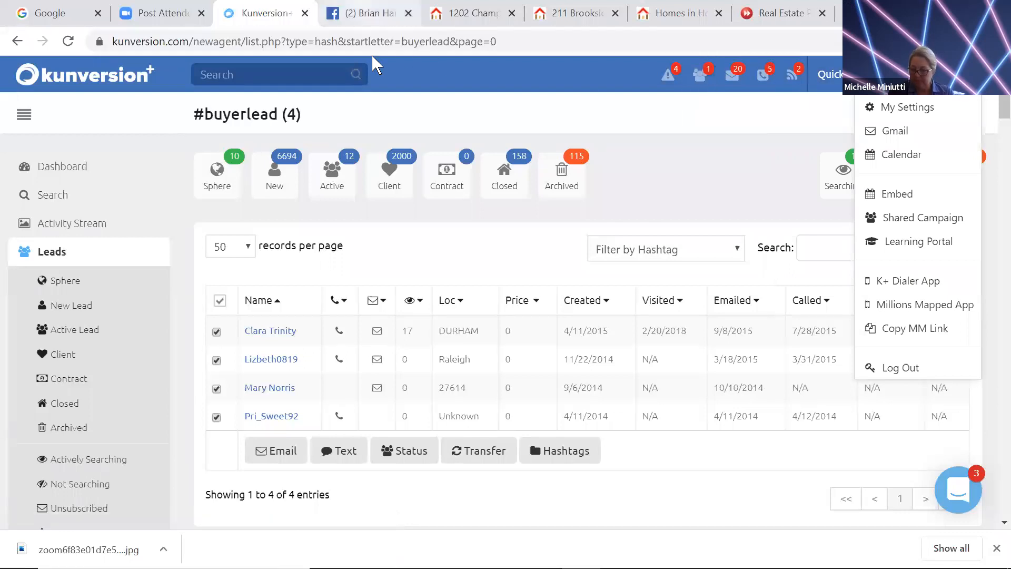
{"action": "key", "text": "ctrl+Tab"}
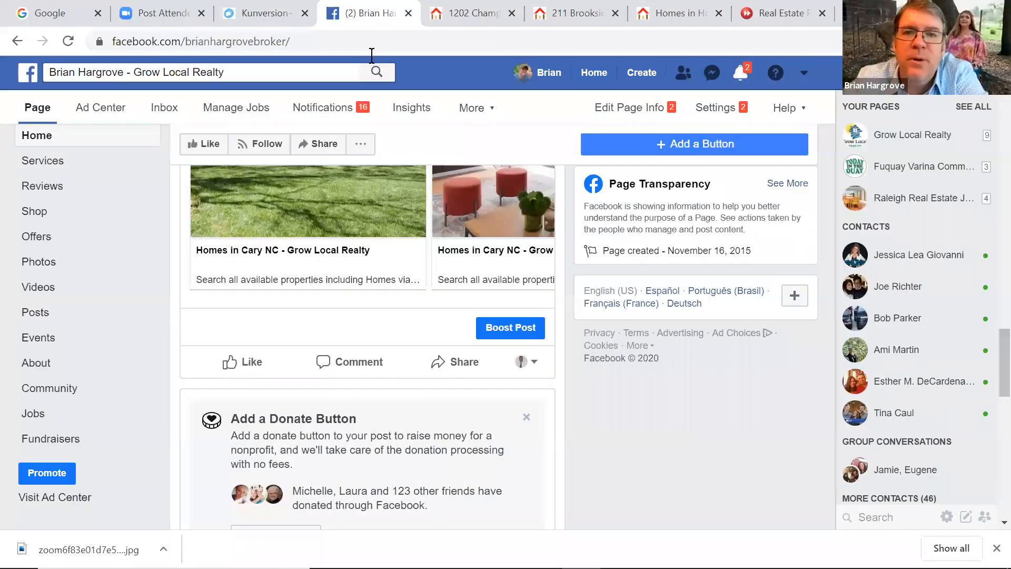
{"action": "left_click", "coordinate": [804, 77]}
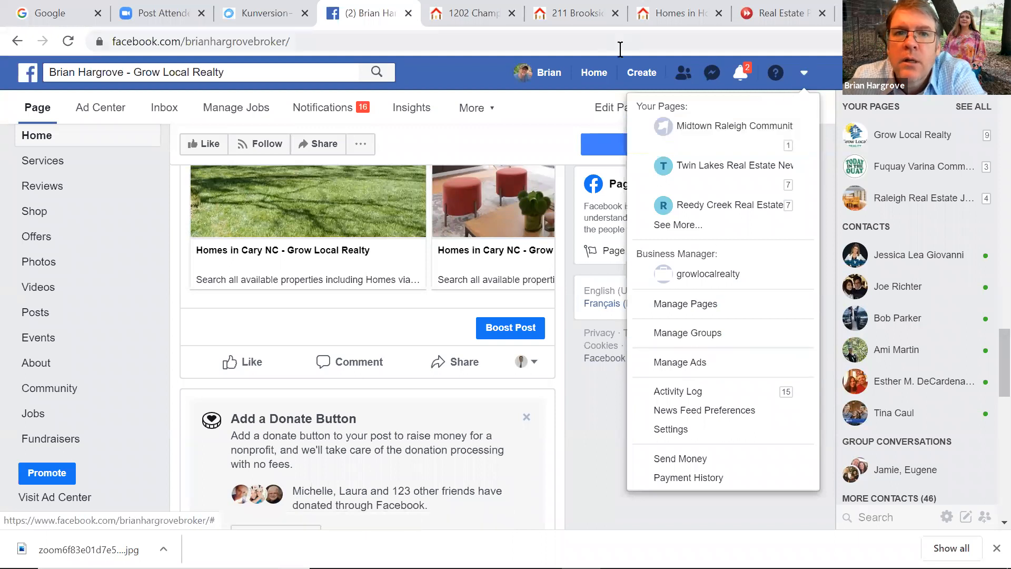
Return to the Kunversion+ #buyerlead list showing its 4 leads
{"action": "key", "text": "ctrl+shift+Tab"}
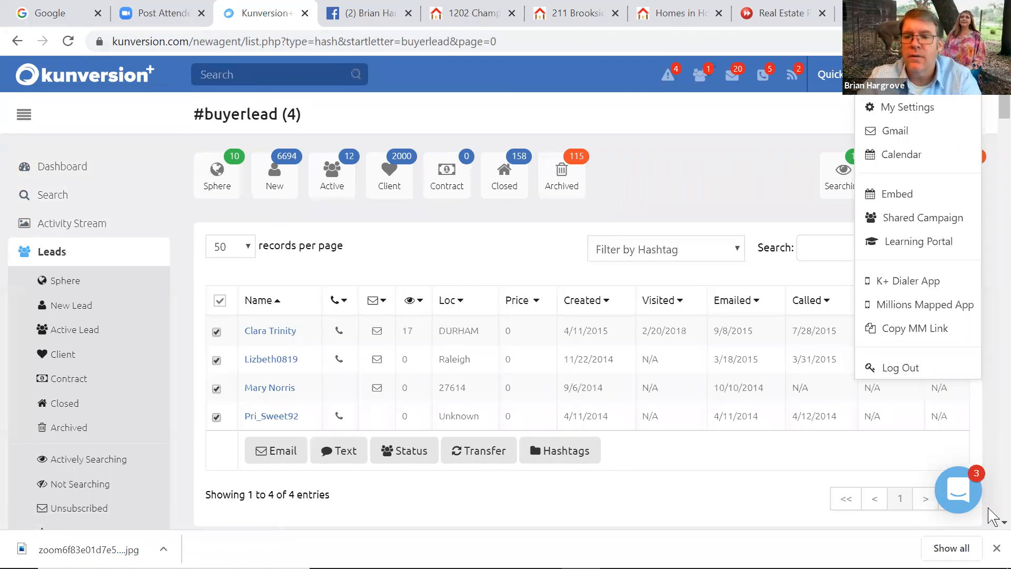
{"action": "scroll", "coordinate": [989, 521], "scroll_direction": "down", "scroll_amount": 3}
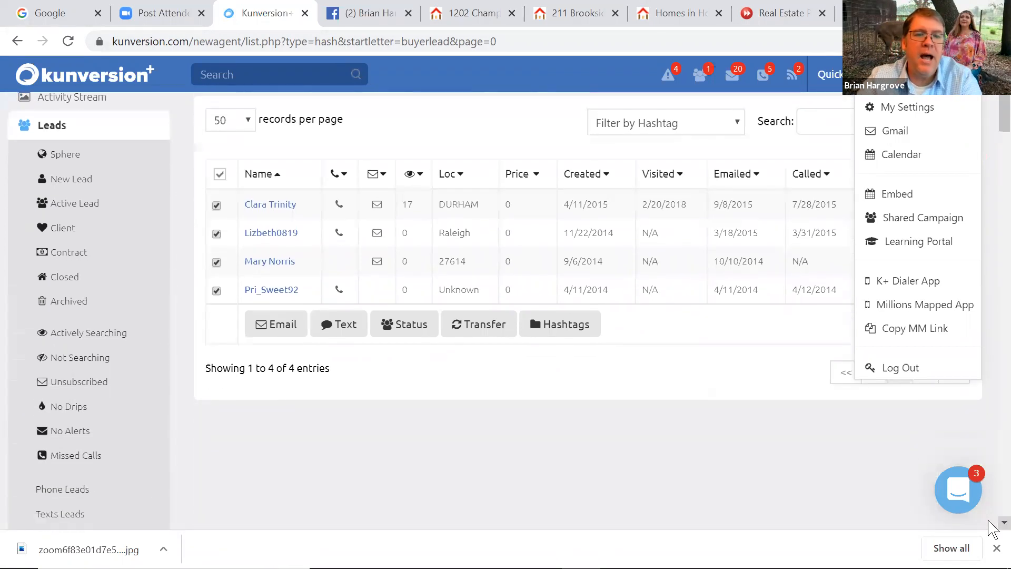
Show the brokerage's Our Listings results from the Listings menu
{"action": "scroll", "coordinate": [989, 522], "scroll_direction": "down", "scroll_amount": 4}
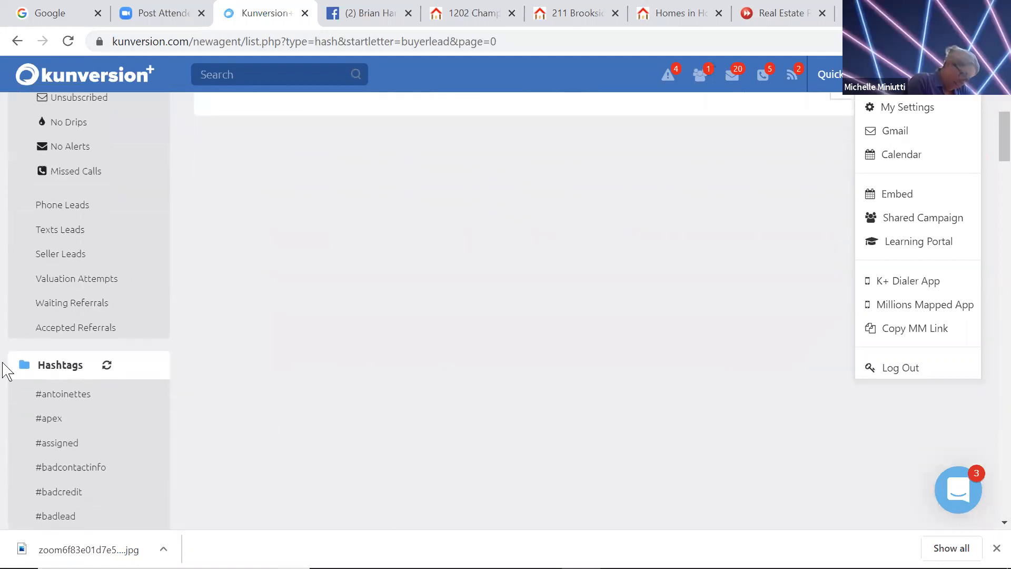
{"action": "left_click", "coordinate": [72, 372]}
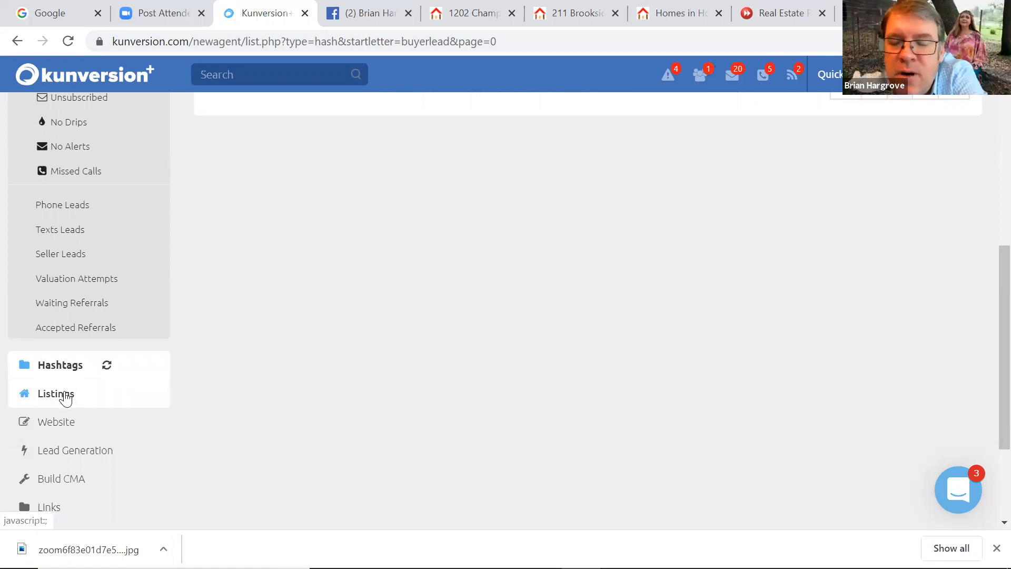
{"action": "left_click", "coordinate": [66, 398]}
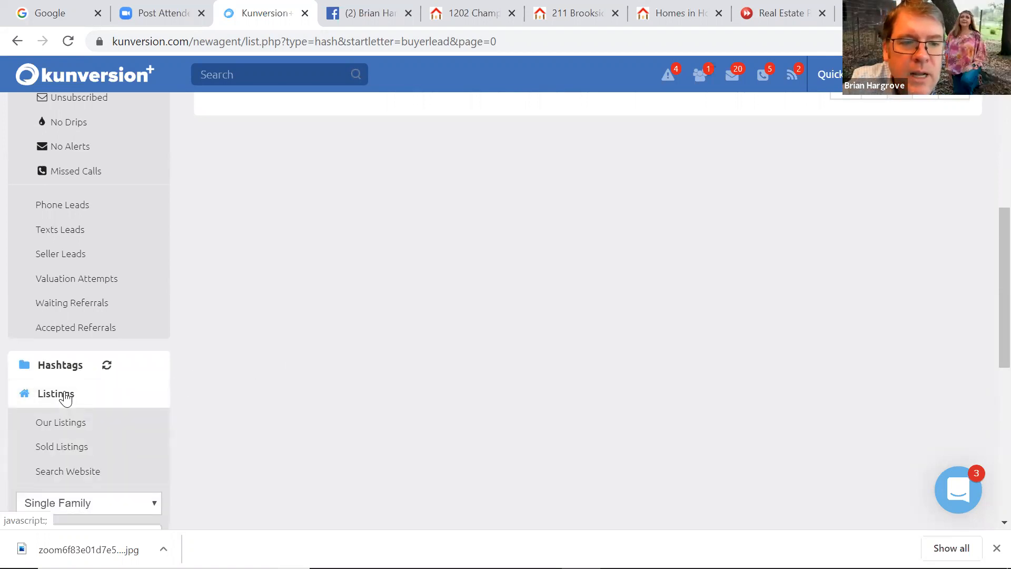
{"action": "left_click", "coordinate": [73, 427]}
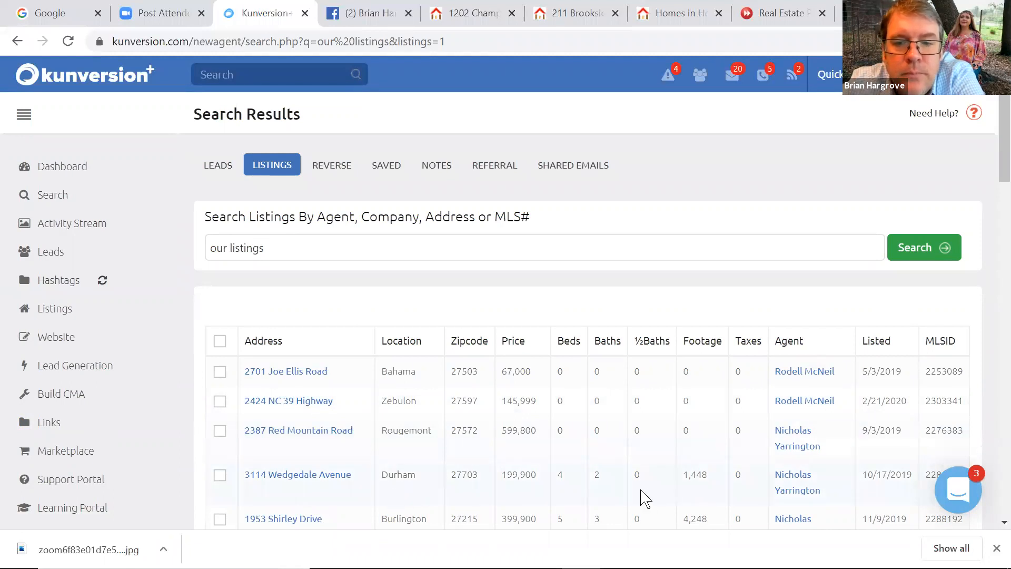
{"action": "scroll", "coordinate": [989, 522], "scroll_direction": "down", "scroll_amount": 1}
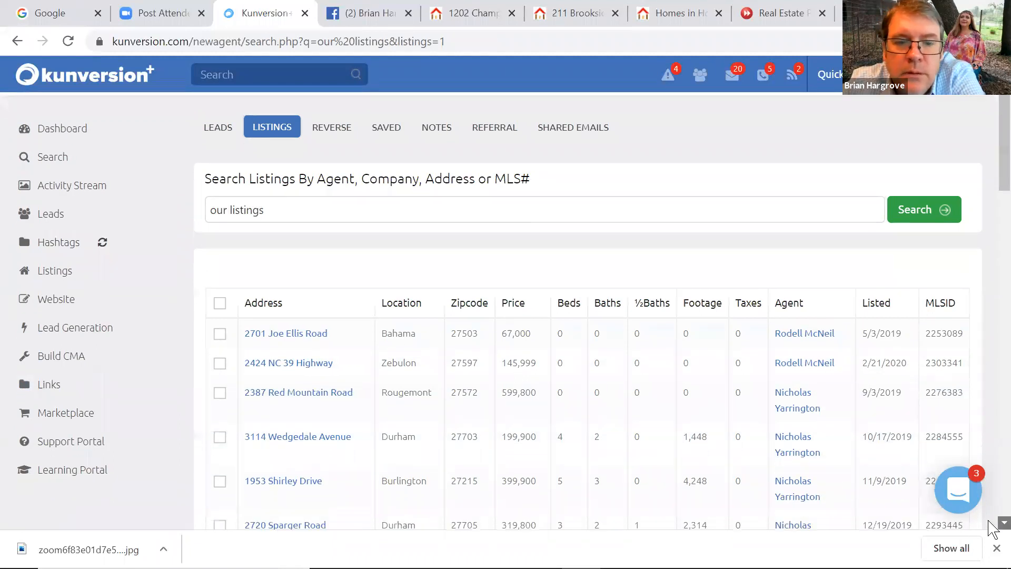
{"action": "scroll", "coordinate": [990, 527], "scroll_direction": "down", "scroll_amount": 4}
{"action": "scroll", "coordinate": [990, 527], "scroll_direction": "down", "scroll_amount": 5}
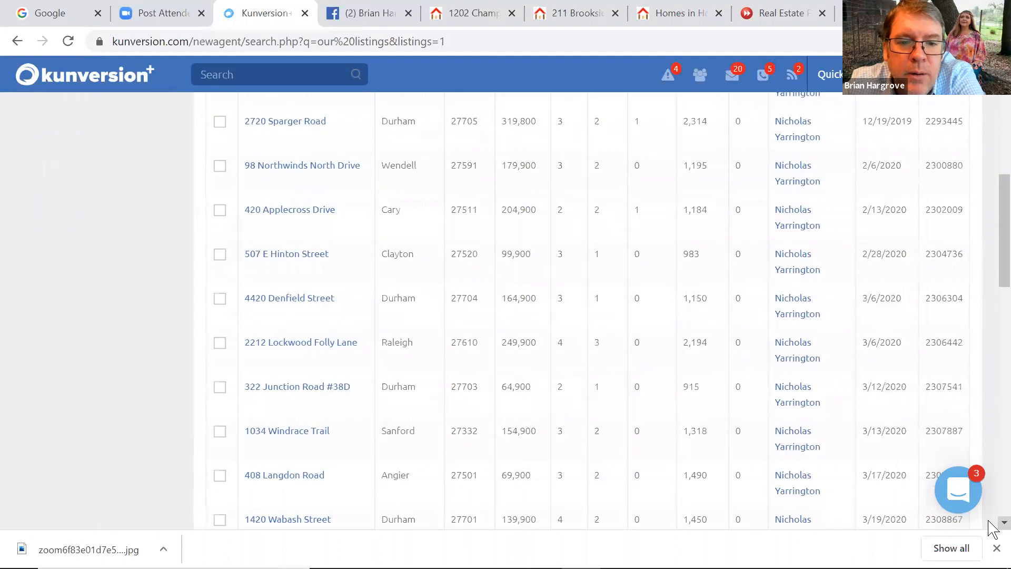
{"action": "scroll", "coordinate": [990, 527], "scroll_direction": "down", "scroll_amount": 6}
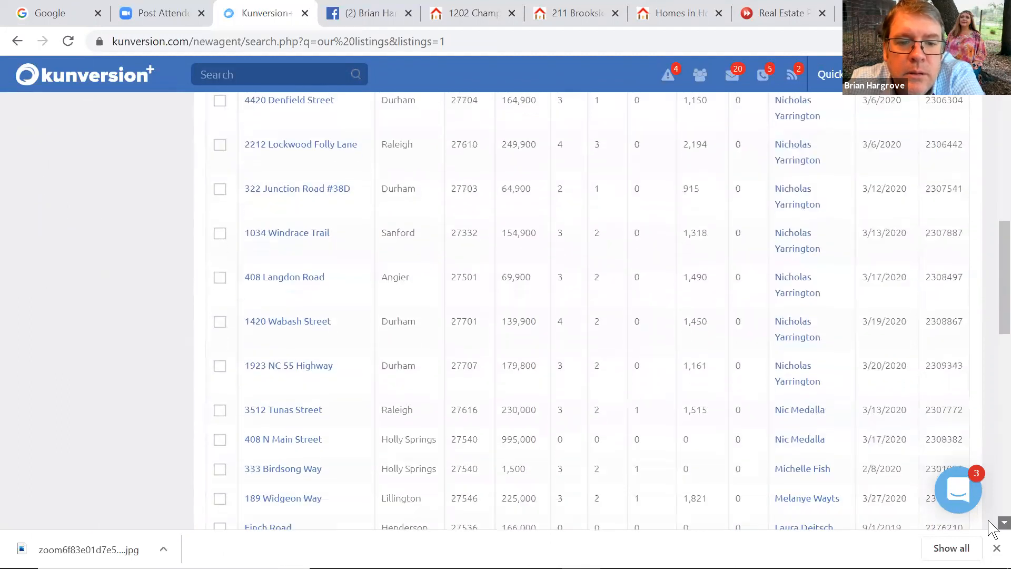
{"action": "scroll", "coordinate": [992, 528], "scroll_direction": "down", "scroll_amount": 4}
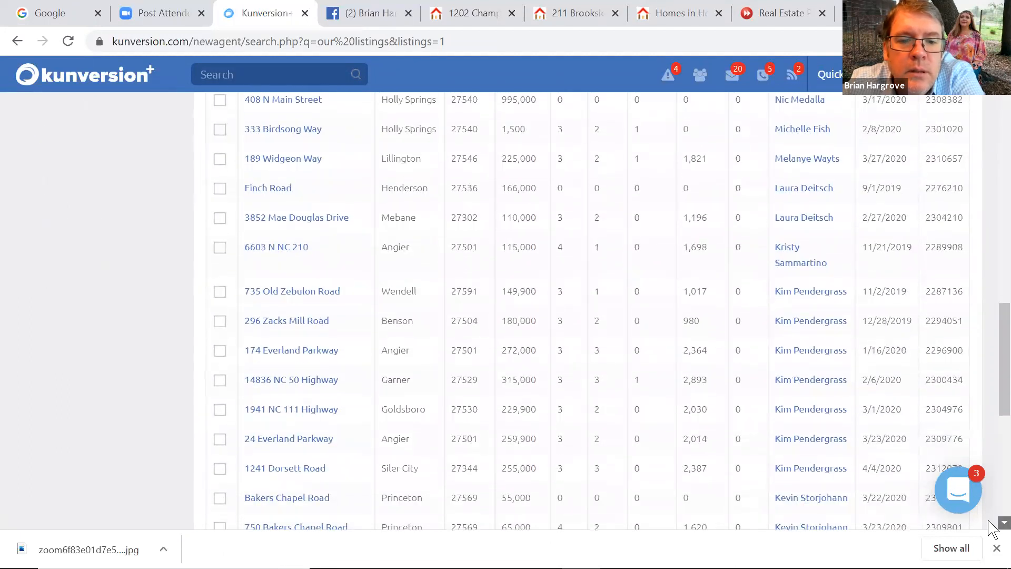
{"action": "scroll", "coordinate": [992, 528], "scroll_direction": "down", "scroll_amount": 2}
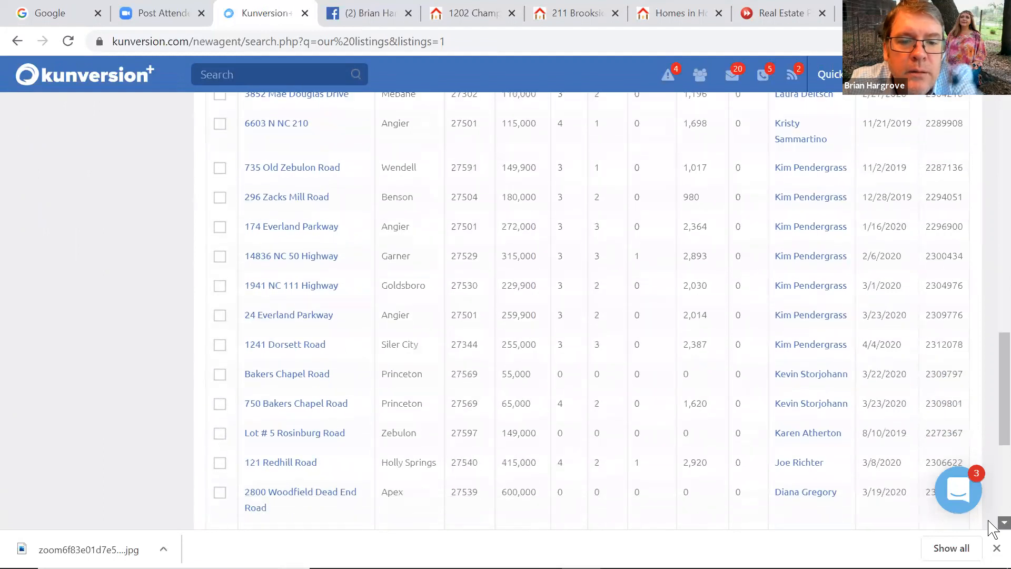
{"action": "left_click", "coordinate": [310, 459]}
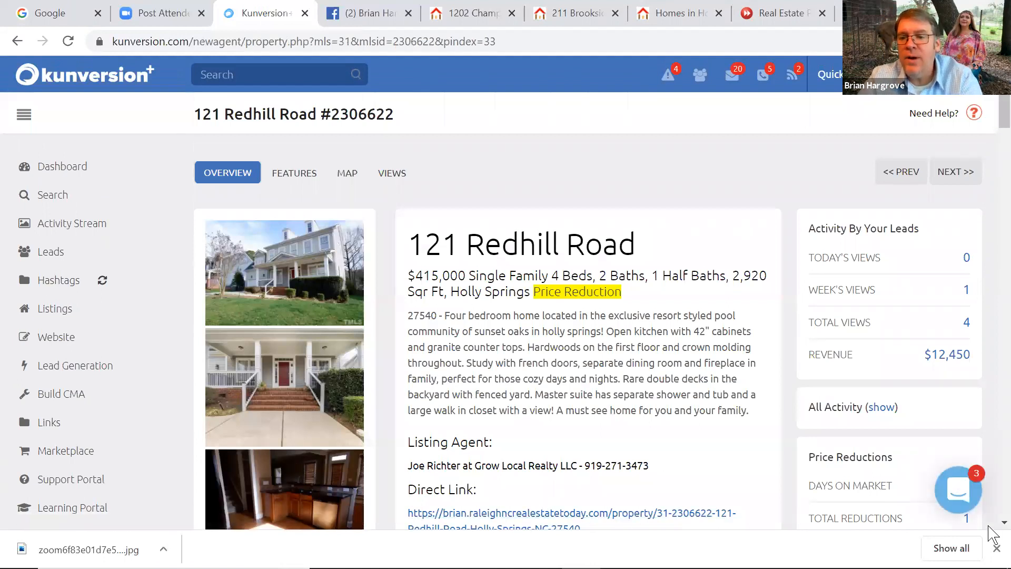
{"action": "right_click", "coordinate": [989, 518]}
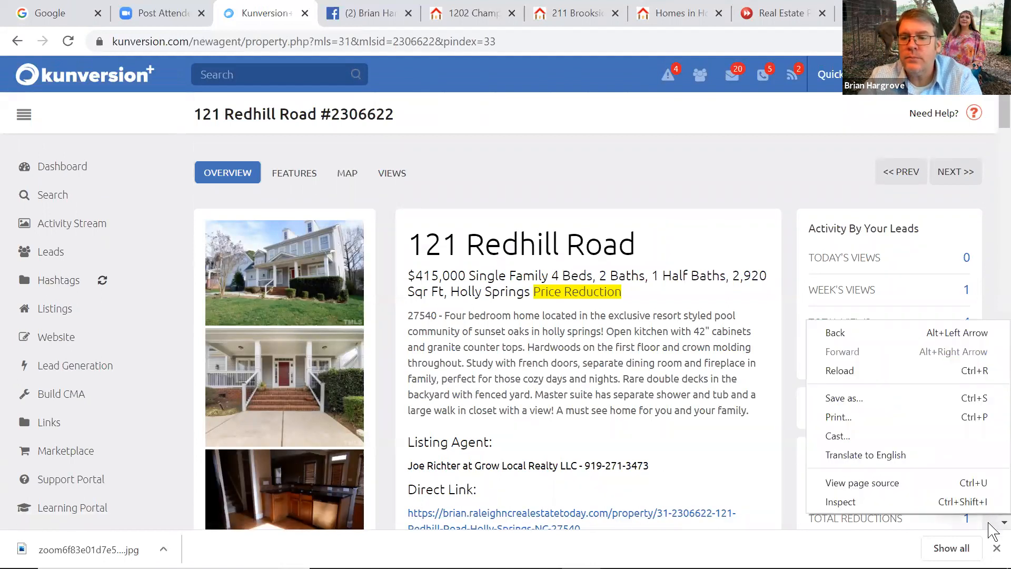
{"action": "scroll", "coordinate": [989, 524], "scroll_direction": "down", "scroll_amount": 1}
{"action": "left_click", "coordinate": [511, 502]}
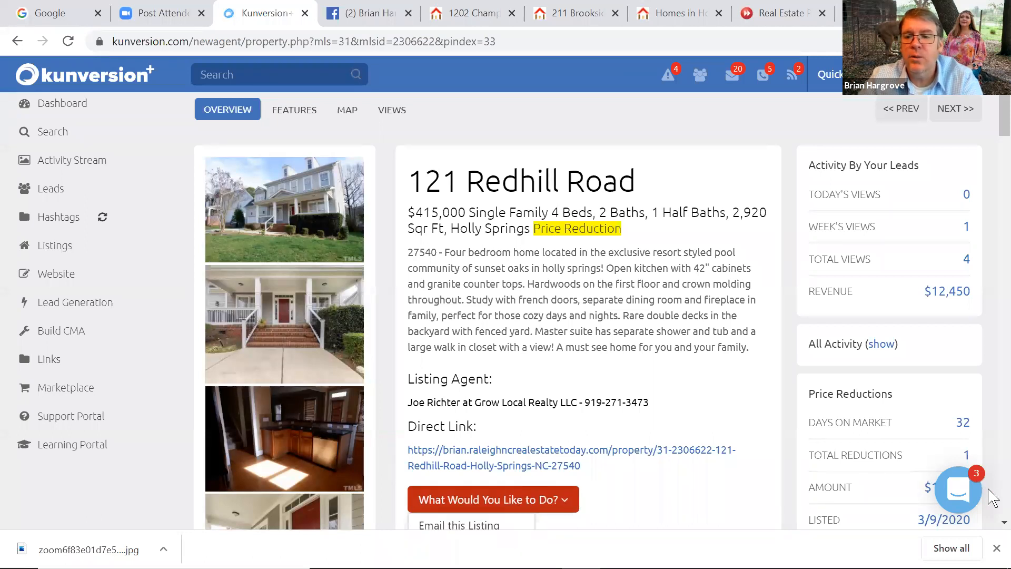
Select the listing's Direct Link URL and switch to the Facebook business page
{"action": "scroll", "coordinate": [989, 524], "scroll_direction": "down", "scroll_amount": 3}
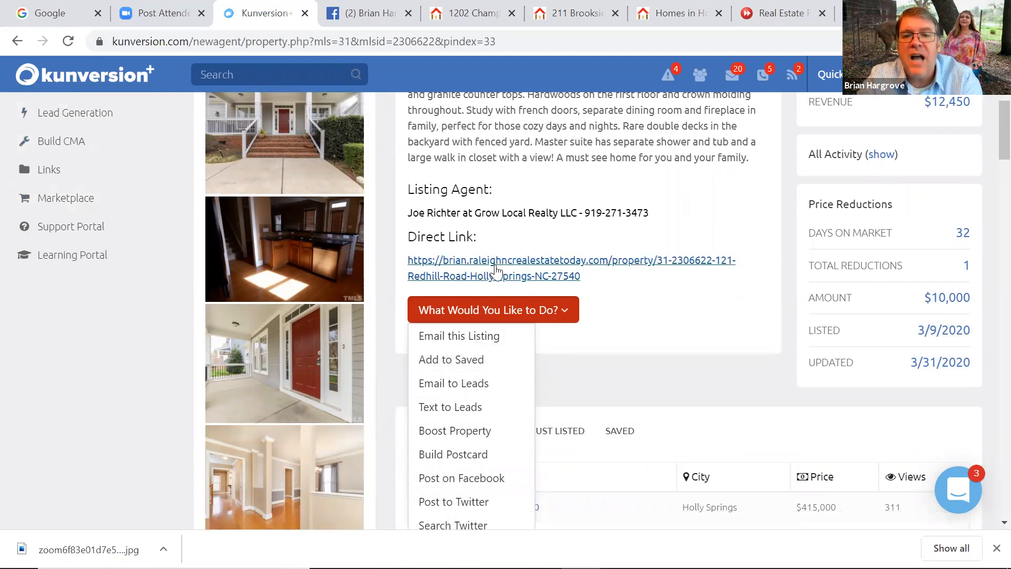
{"action": "left_click_drag", "start_coordinate": [594, 281], "coordinate": [426, 269]}
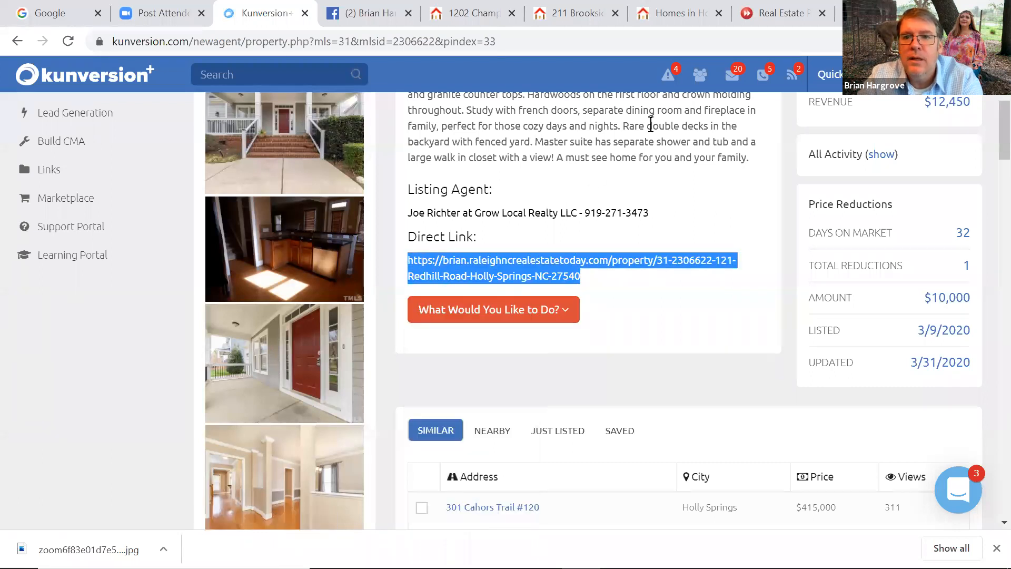
{"action": "right_click", "coordinate": [504, 257]}
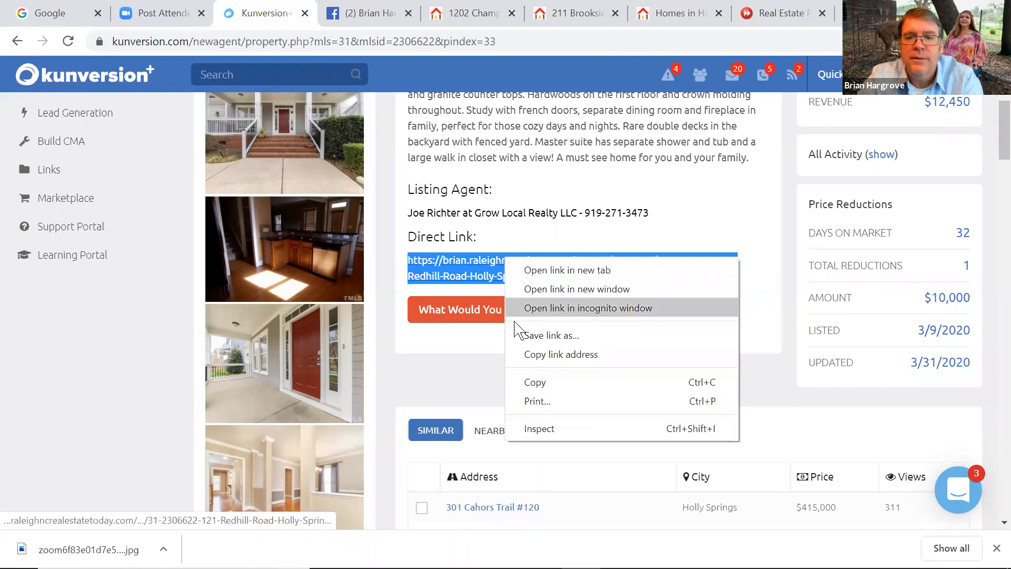
{"action": "left_click", "coordinate": [298, 26]}
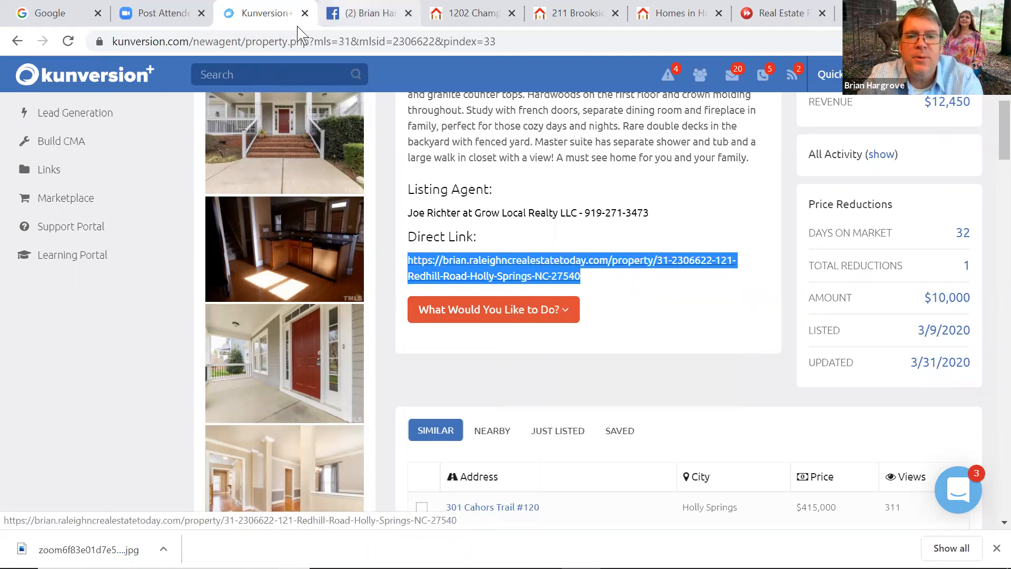
{"action": "key", "text": "ctrl+Tab"}
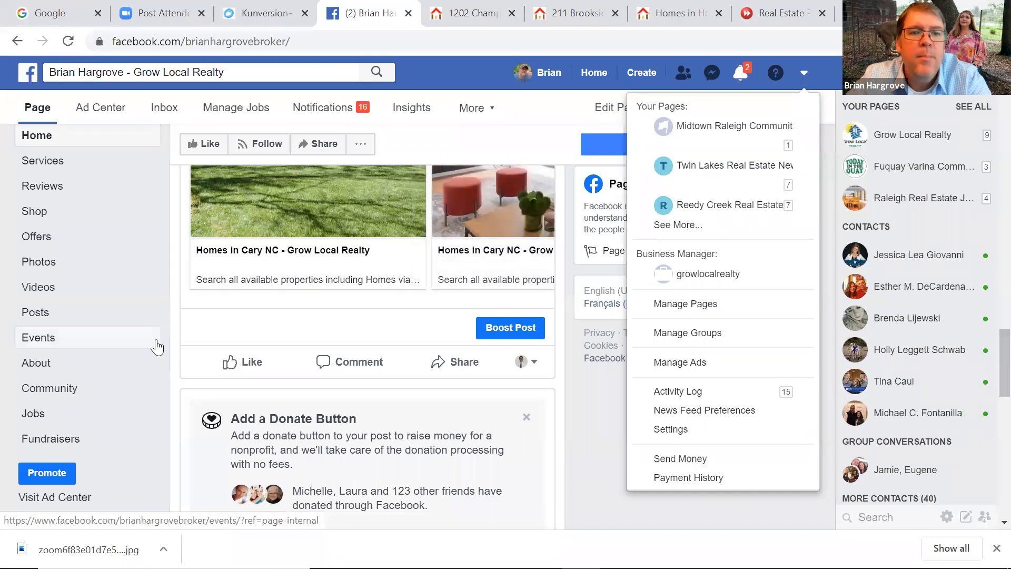
{"action": "left_click", "coordinate": [593, 462]}
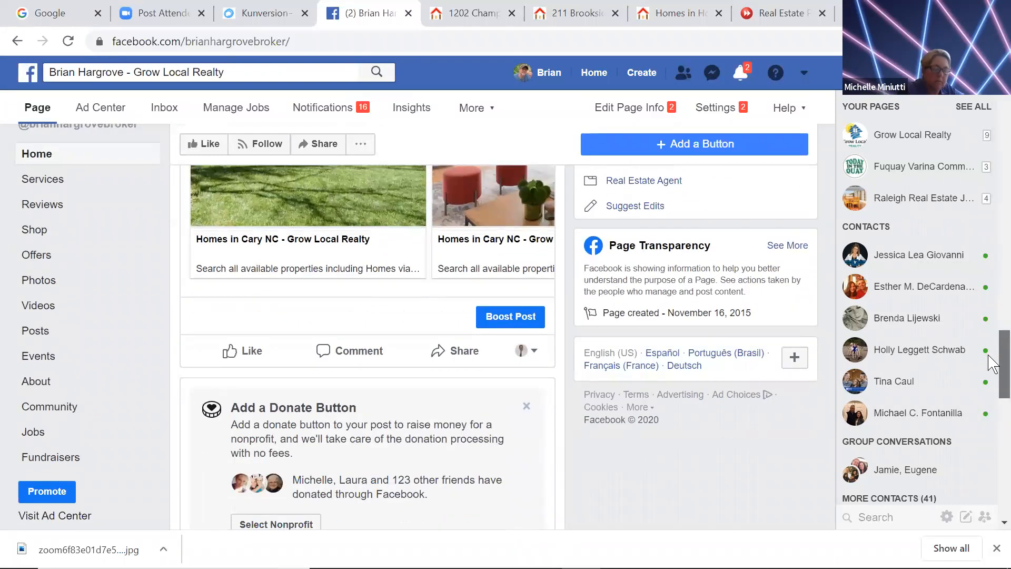
{"action": "left_click_drag", "start_coordinate": [989, 355], "coordinate": [988, 334]}
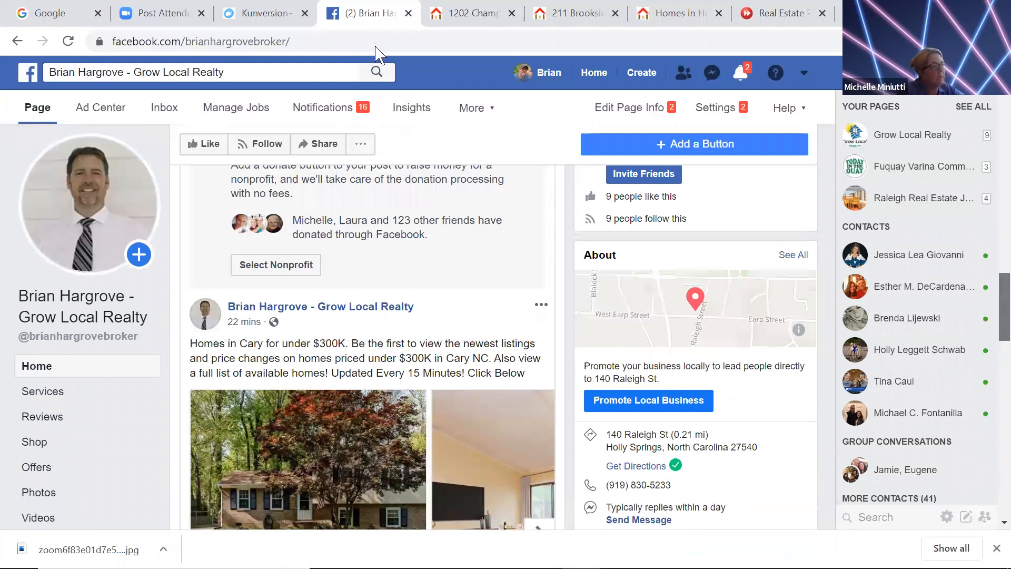
{"action": "left_click", "coordinate": [263, 12]}
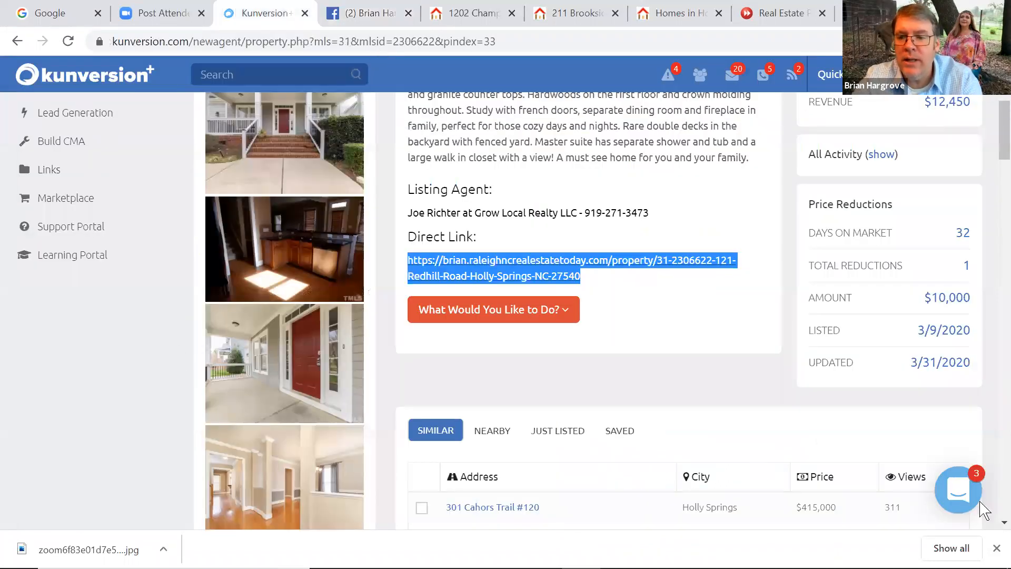
Show the Squeeze Pages list under Lead Generation
{"action": "scroll", "coordinate": [990, 527], "scroll_direction": "down", "scroll_amount": 1}
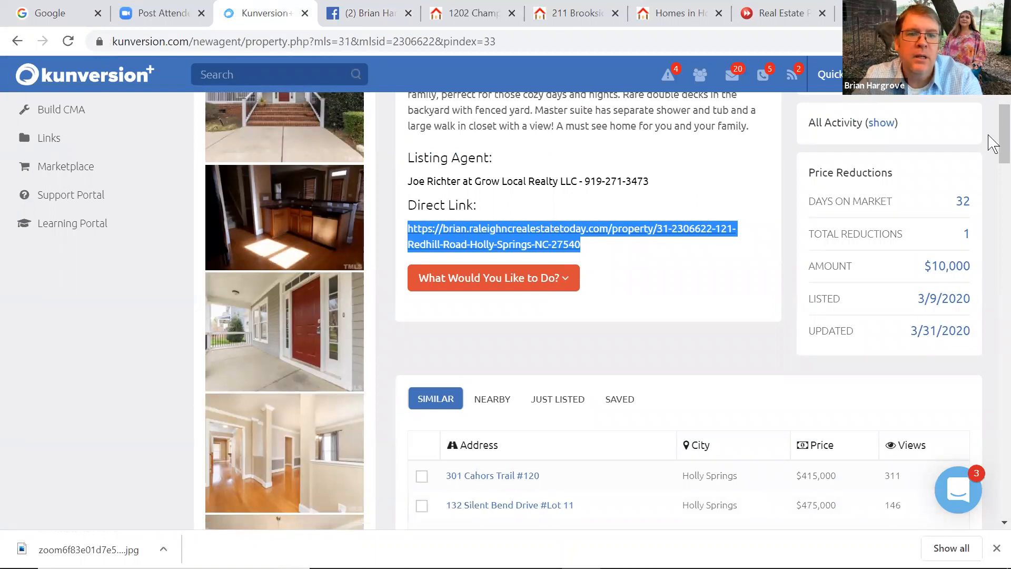
{"action": "scroll", "coordinate": [990, 137], "scroll_direction": "down", "scroll_amount": 1}
{"action": "scroll", "coordinate": [987, 134], "scroll_direction": "up", "scroll_amount": 5}
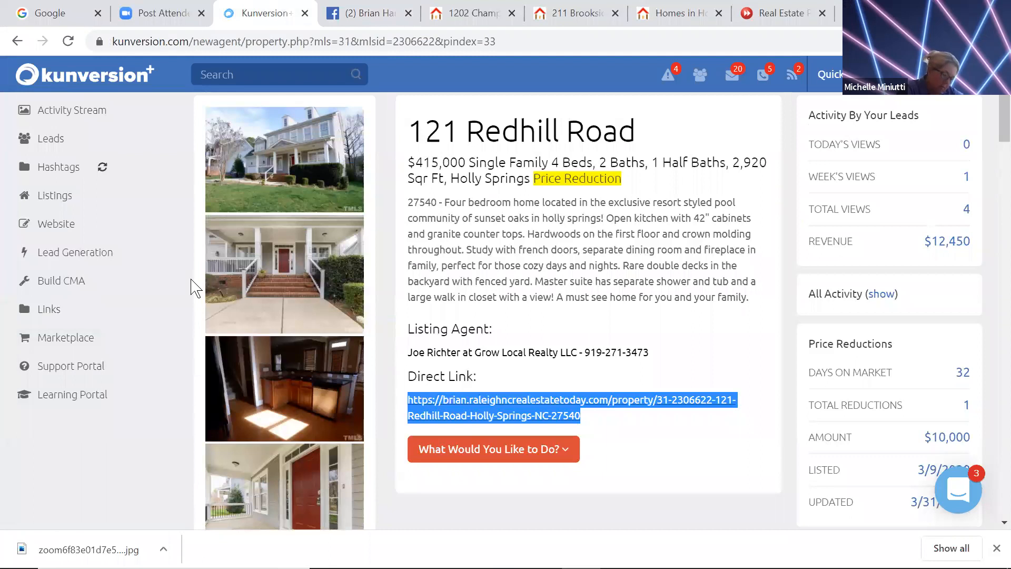
{"action": "left_click", "coordinate": [69, 252]}
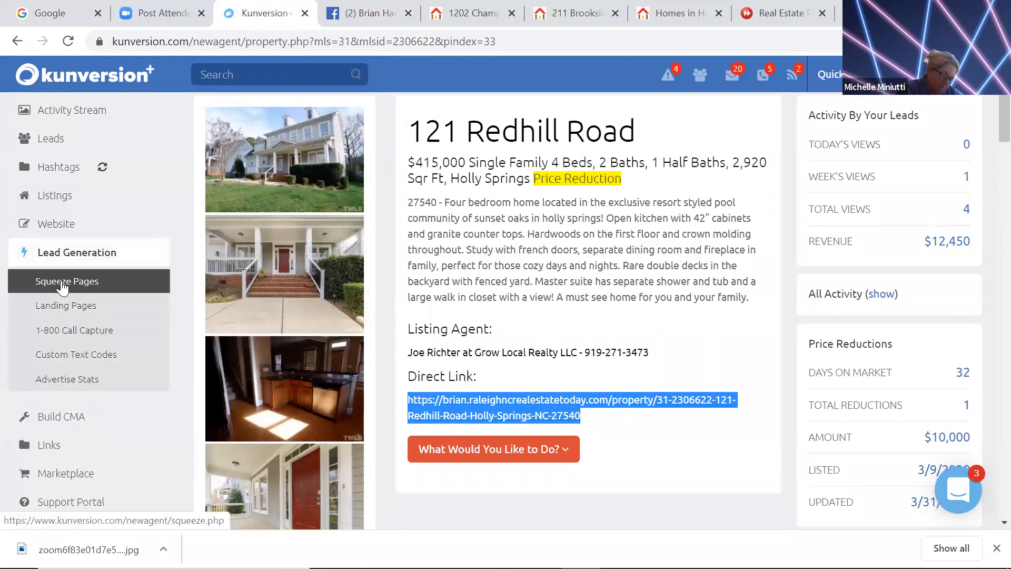
{"action": "left_click", "coordinate": [80, 282]}
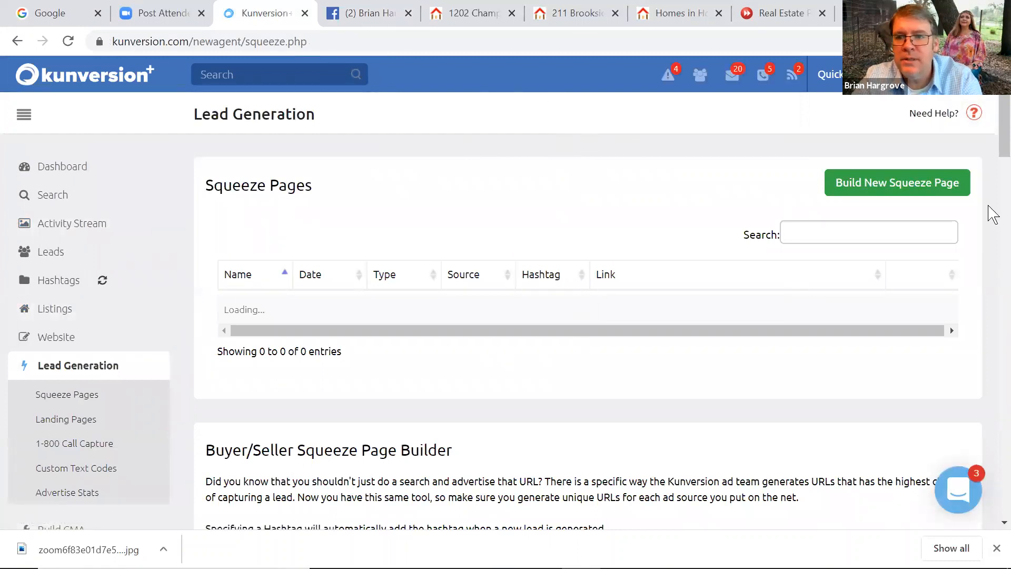
{"action": "scroll", "coordinate": [993, 148], "scroll_direction": "down", "scroll_amount": 2}
{"action": "mouse_move", "coordinate": [989, 139]}
{"action": "left_mouse_down"}
{"action": "mouse_move", "coordinate": [989, 118]}
{"action": "mouse_move", "coordinate": [988, 128]}
{"action": "left_mouse_up"}
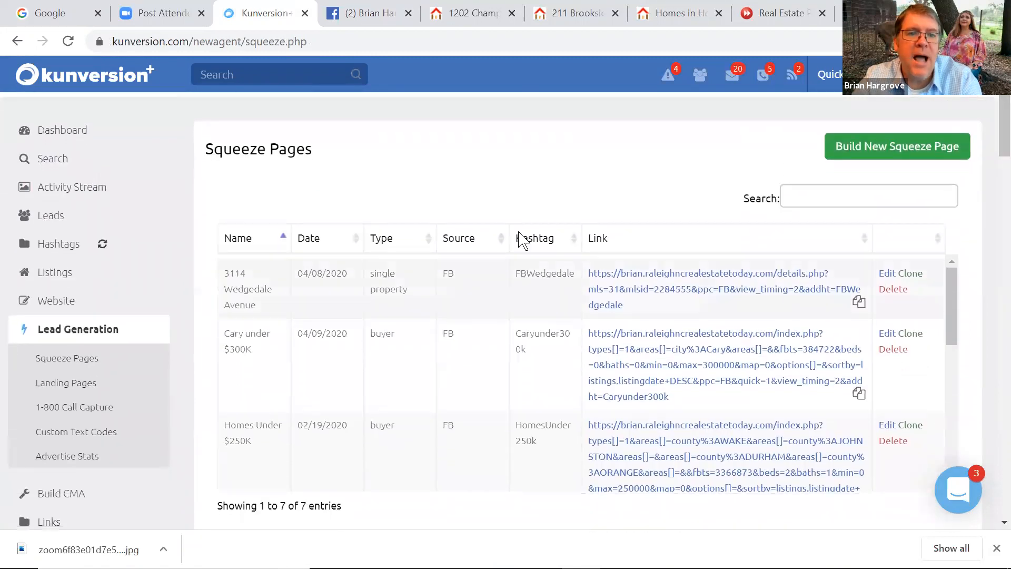
{"action": "left_click", "coordinate": [58, 272]}
{"action": "left_click", "coordinate": [65, 307]}
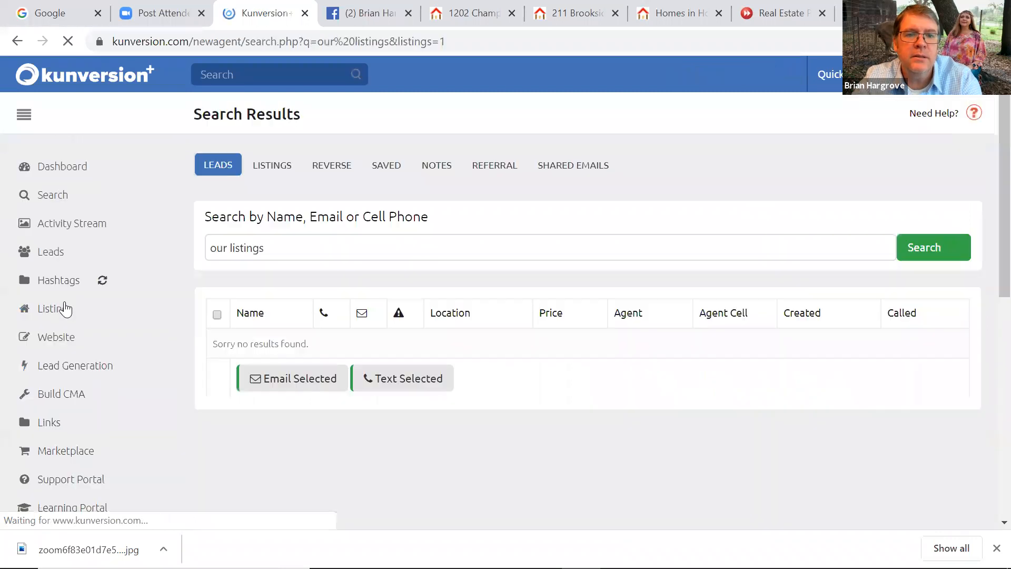
{"action": "left_click_drag", "start_coordinate": [993, 150], "coordinate": [989, 439]}
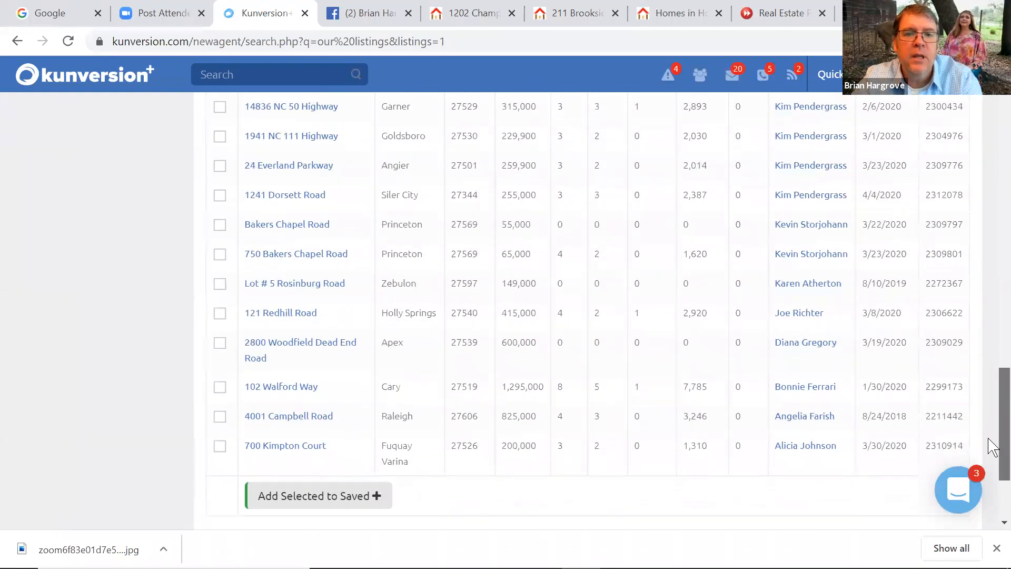
{"action": "left_click", "coordinate": [271, 312]}
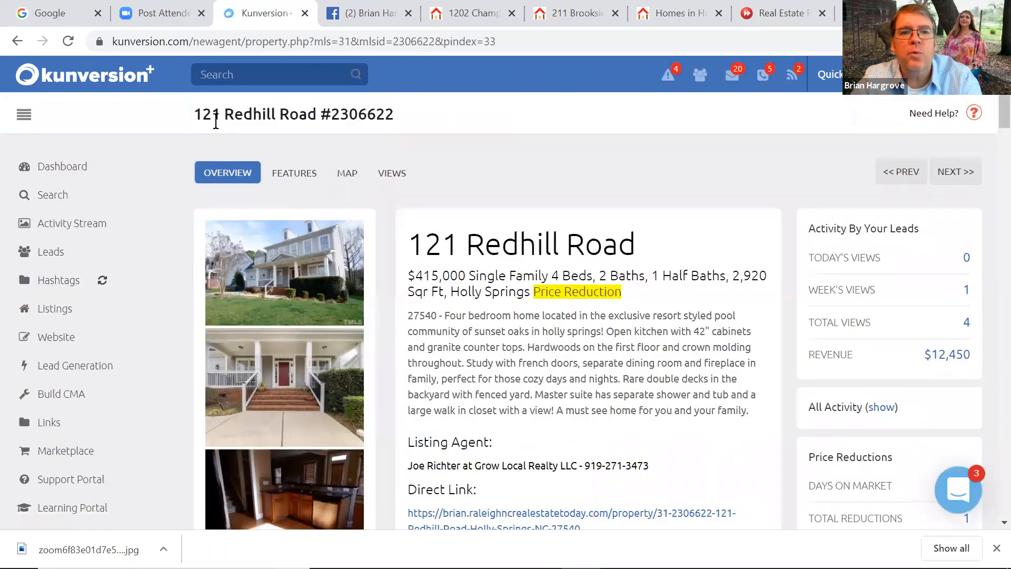
Copy listing number 2306622 and go back to Lead Generation > Squeeze Pages
{"action": "left_click_drag", "start_coordinate": [396, 117], "coordinate": [333, 116]}
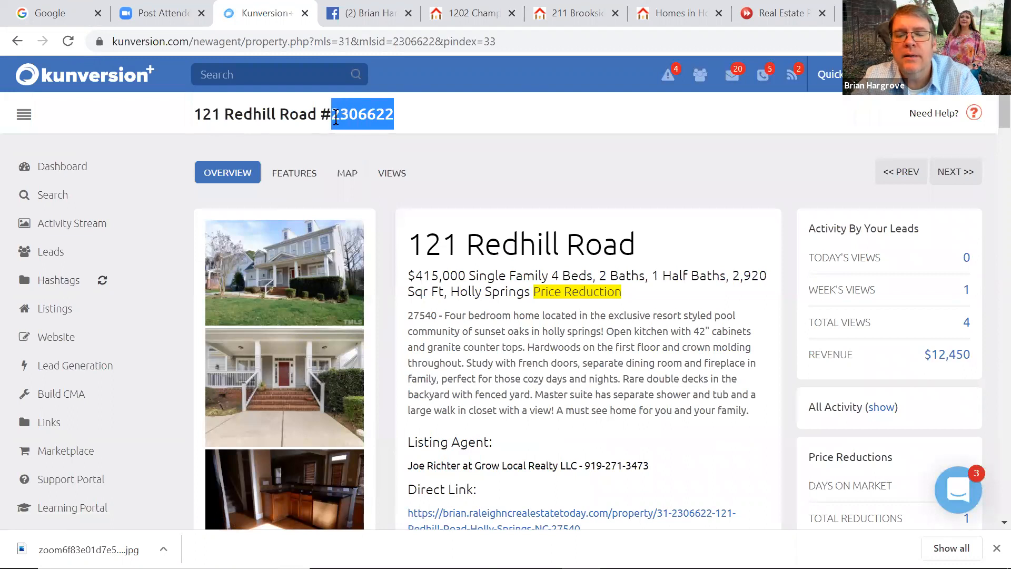
{"action": "right_click", "coordinate": [342, 118]}
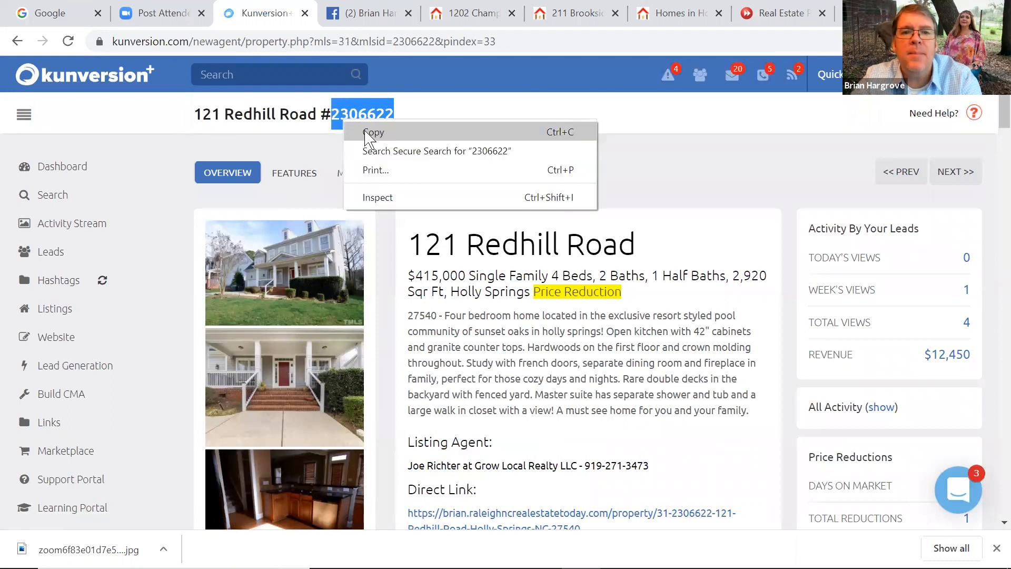
{"action": "left_click", "coordinate": [363, 132]}
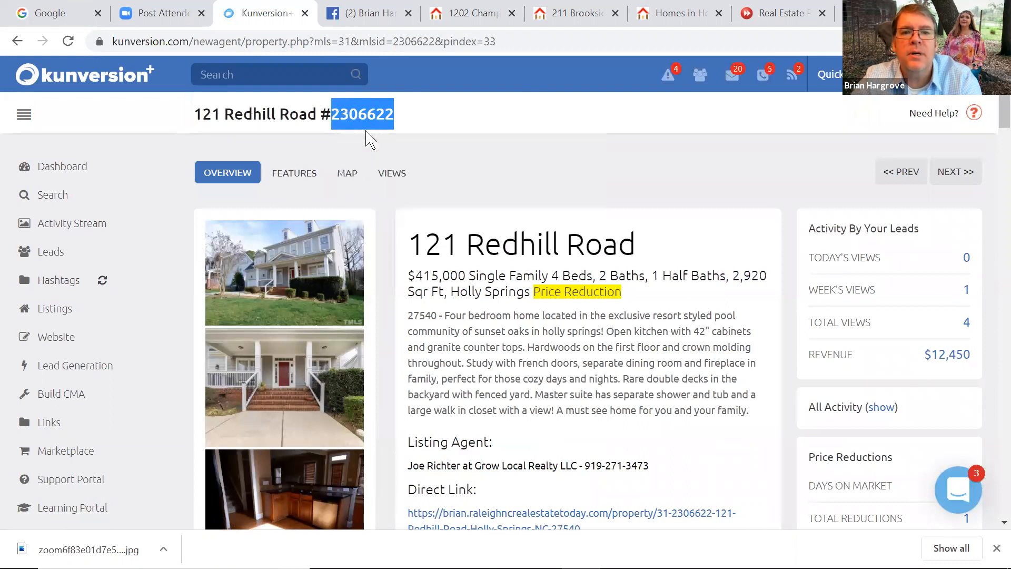
{"action": "left_click", "coordinate": [66, 377]}
{"action": "left_click", "coordinate": [66, 393]}
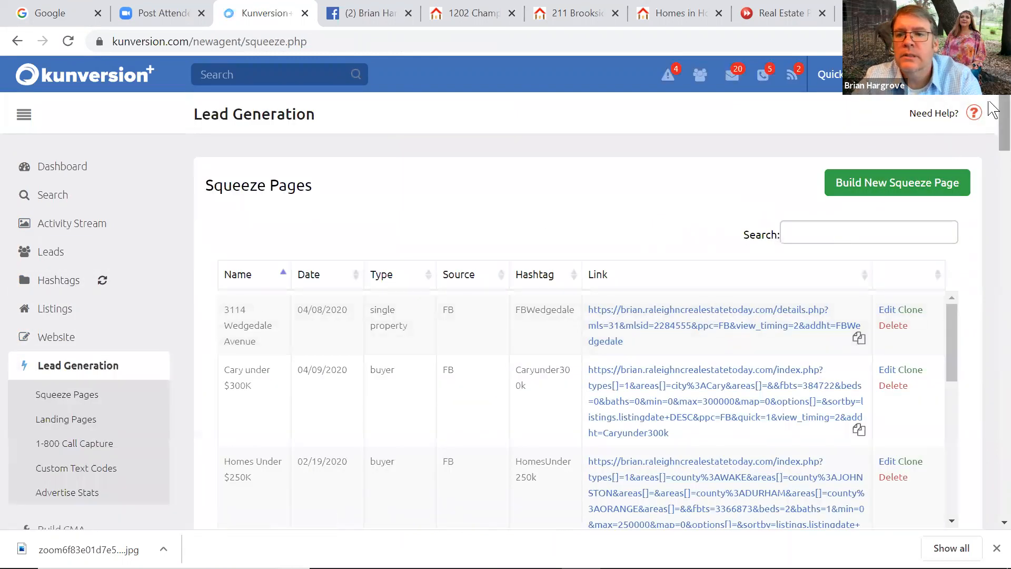
{"action": "scroll", "coordinate": [993, 121], "scroll_direction": "down", "scroll_amount": 3}
{"action": "scroll", "coordinate": [992, 149], "scroll_direction": "down", "scroll_amount": 5}
{"action": "scroll", "coordinate": [993, 158], "scroll_direction": "up", "scroll_amount": 6}
{"action": "scroll", "coordinate": [992, 169], "scroll_direction": "down", "scroll_amount": 7}
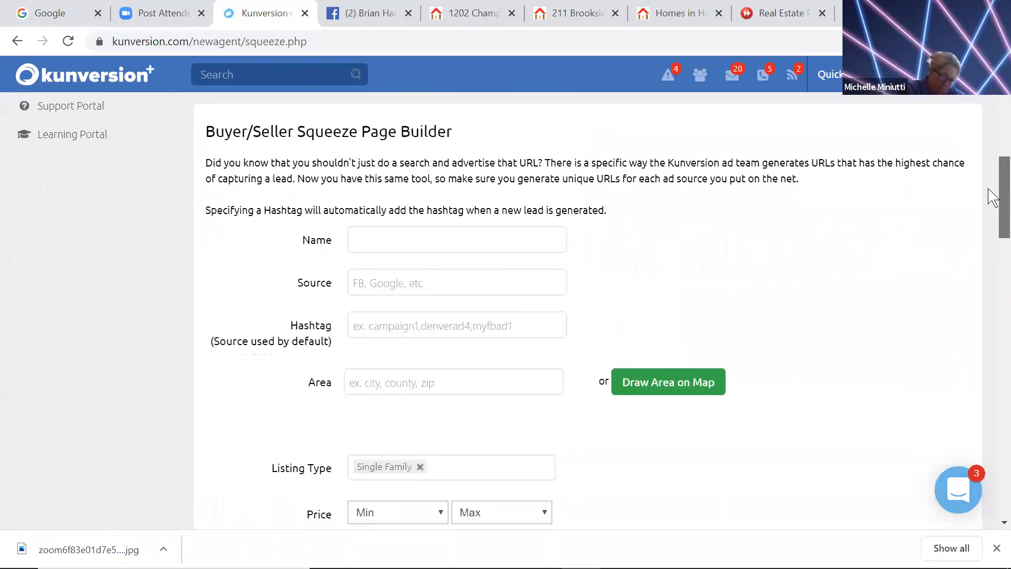
{"action": "scroll", "coordinate": [992, 205], "scroll_direction": "down", "scroll_amount": 2}
{"action": "left_click_drag", "start_coordinate": [990, 204], "coordinate": [991, 332]}
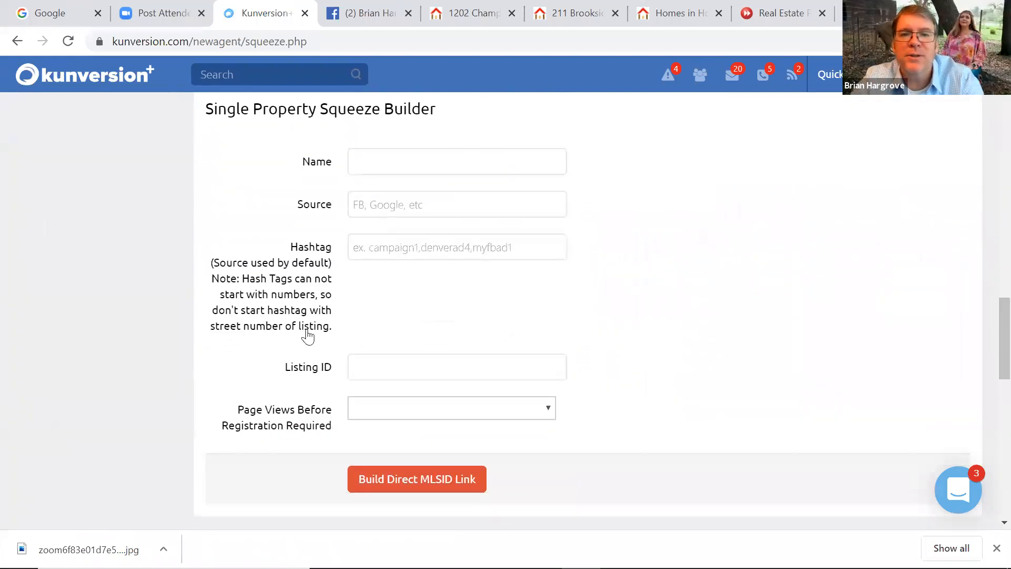
{"action": "left_click", "coordinate": [385, 162]}
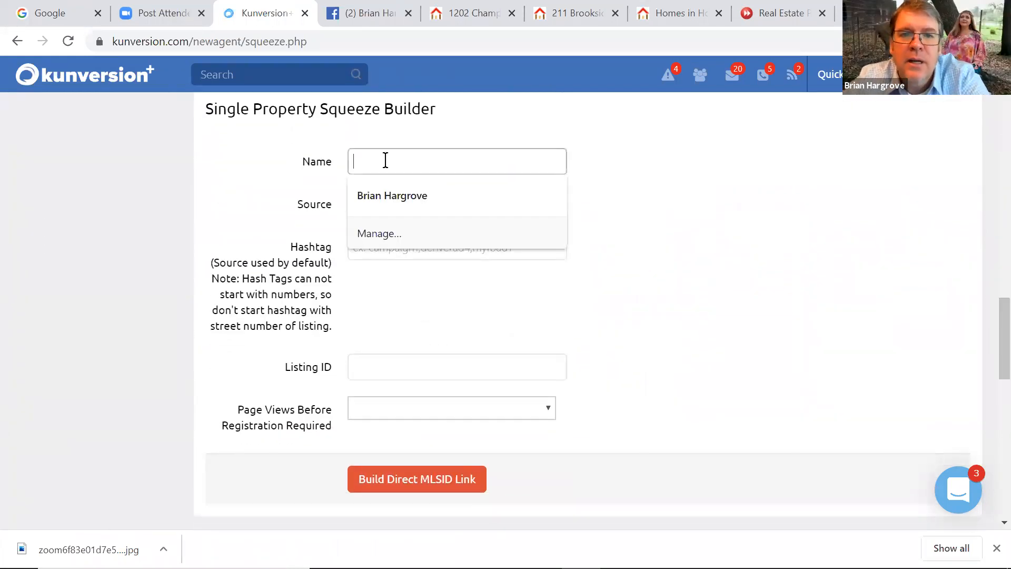
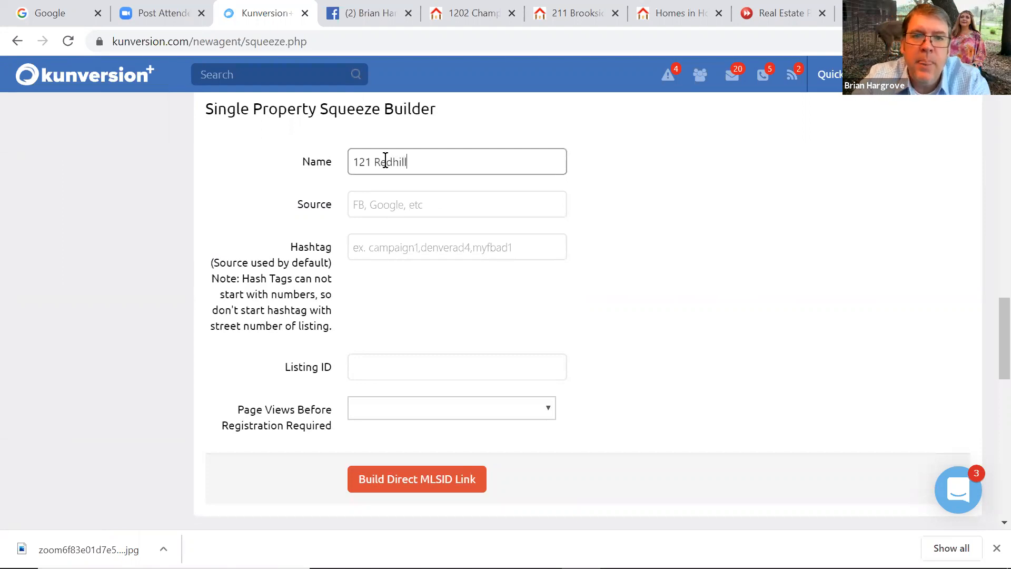
{"action": "left_click", "coordinate": [397, 193]}
{"action": "type", "text": "FB"}
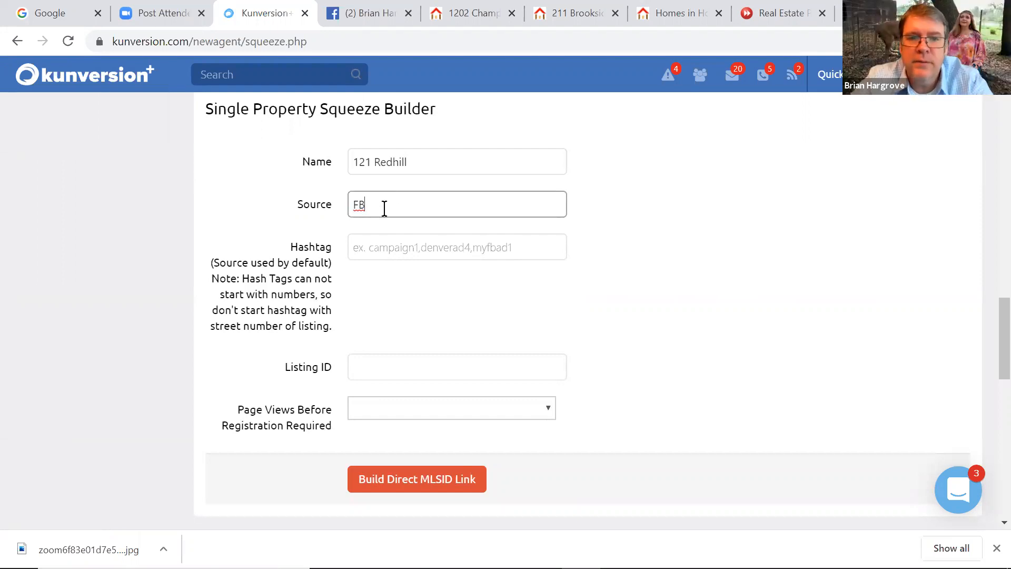
Set the hashtag to FB121Redhill, replacing the SunsetOaks entry
{"action": "left_click", "coordinate": [373, 249]}
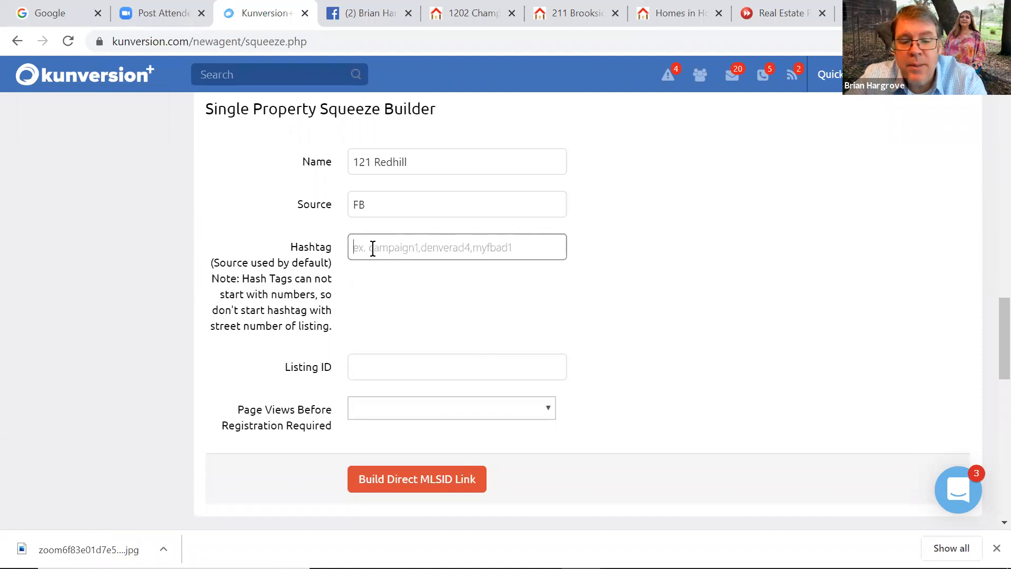
{"action": "type", "text": "S"}
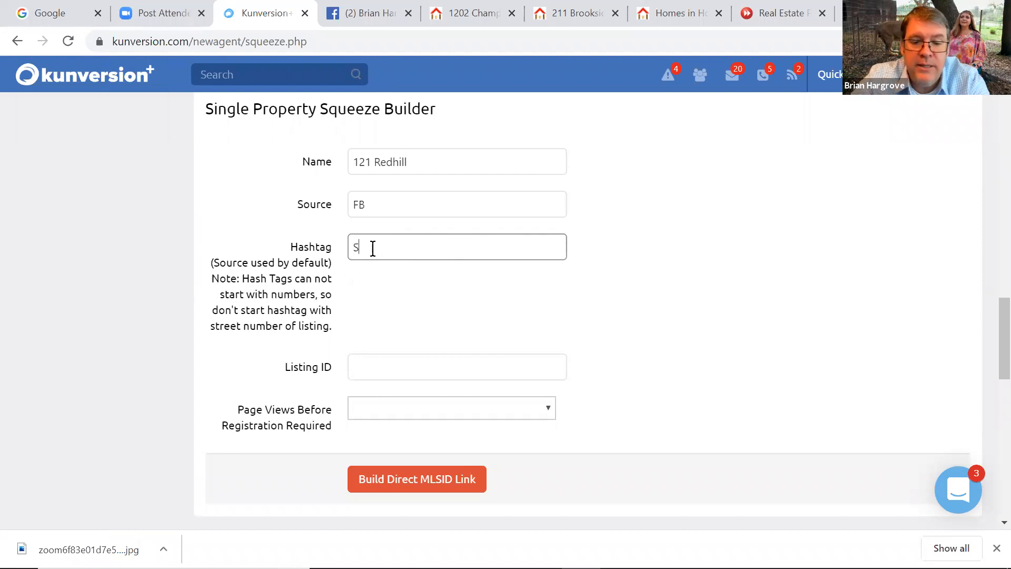
{"action": "type", "text": "unsetOaks"}
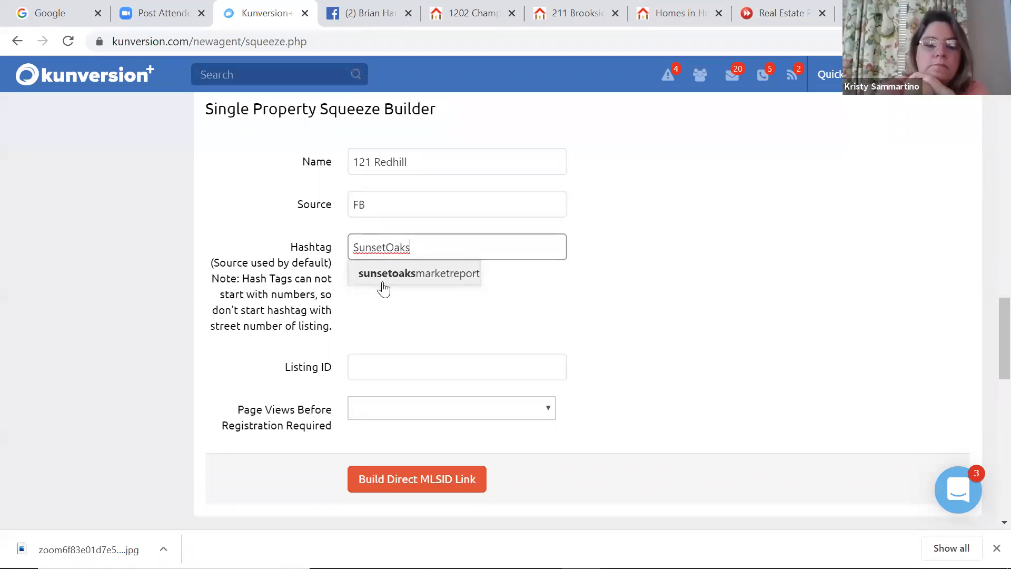
{"action": "left_click", "coordinate": [379, 322]}
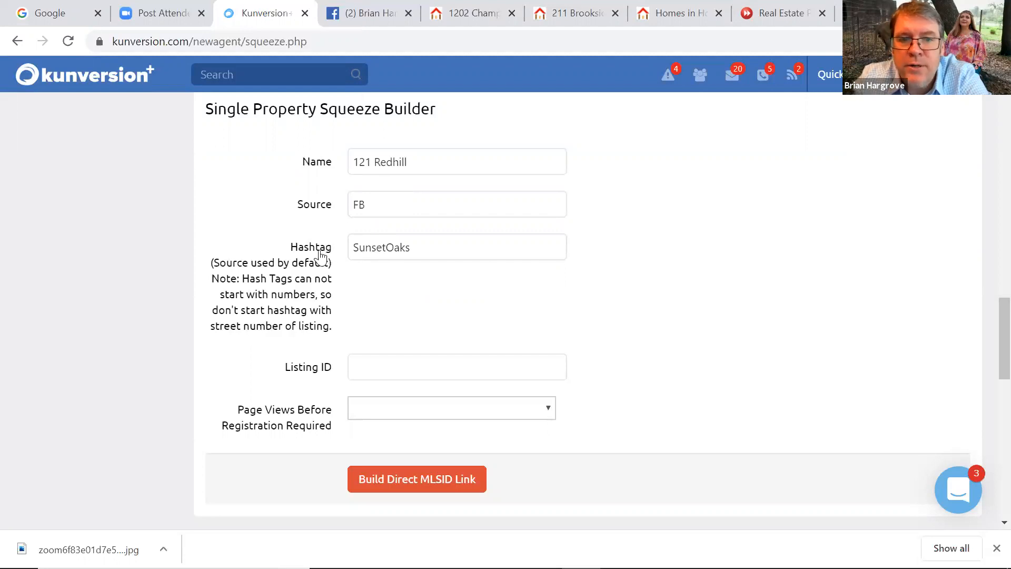
{"action": "double_click", "coordinate": [384, 245]}
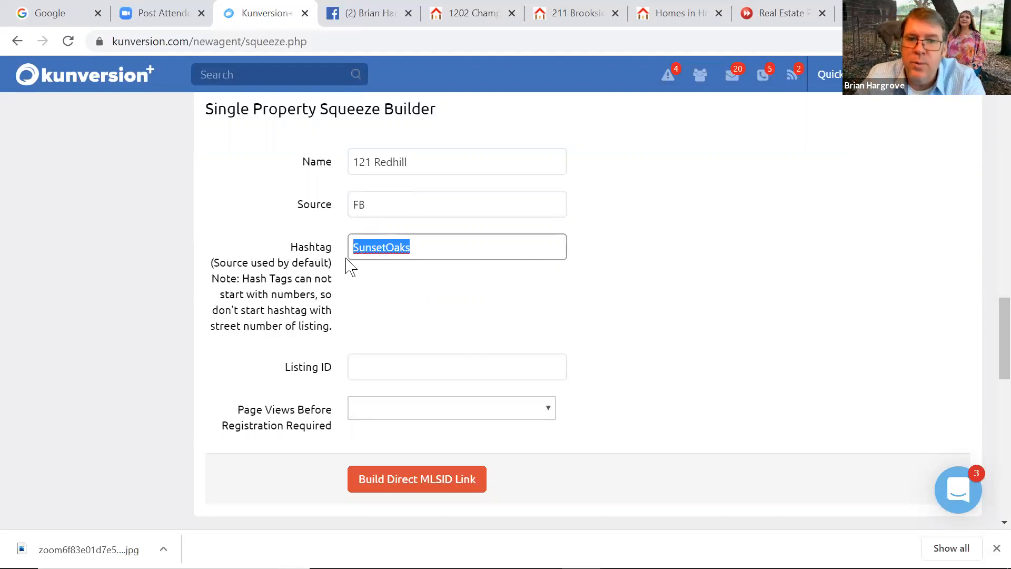
{"action": "key", "text": "BackSpace"}
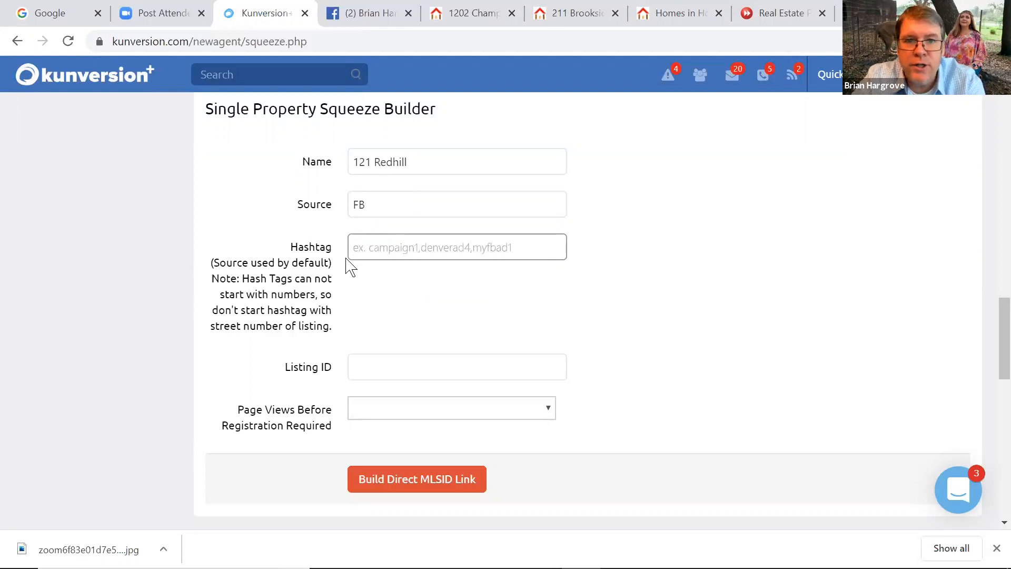
{"action": "type", "text": "F"}
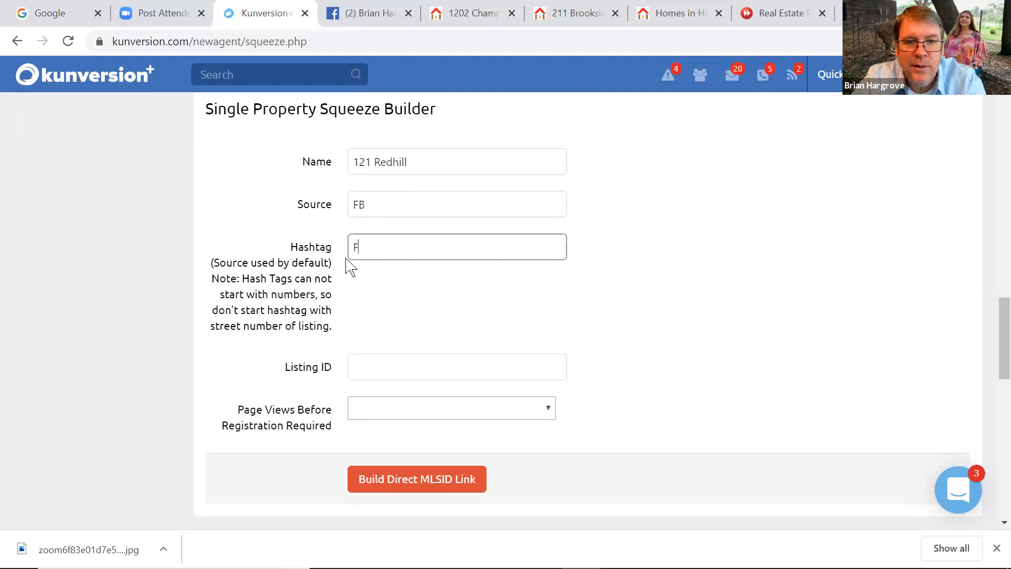
{"action": "type", "text": "B121Redhill"}
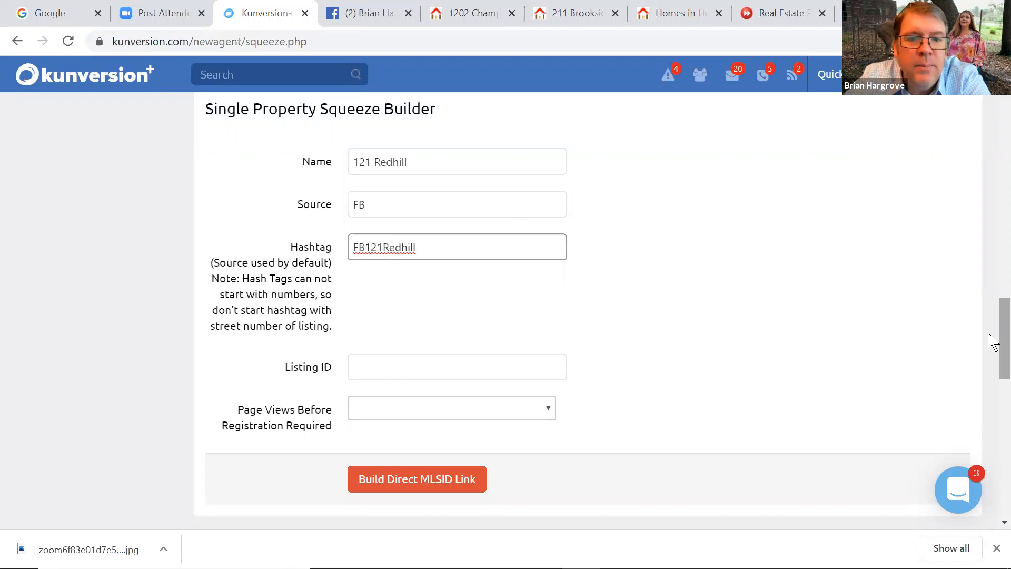
Paste listing number 2306622 into the Listing ID field
{"action": "right_click", "coordinate": [989, 370]}
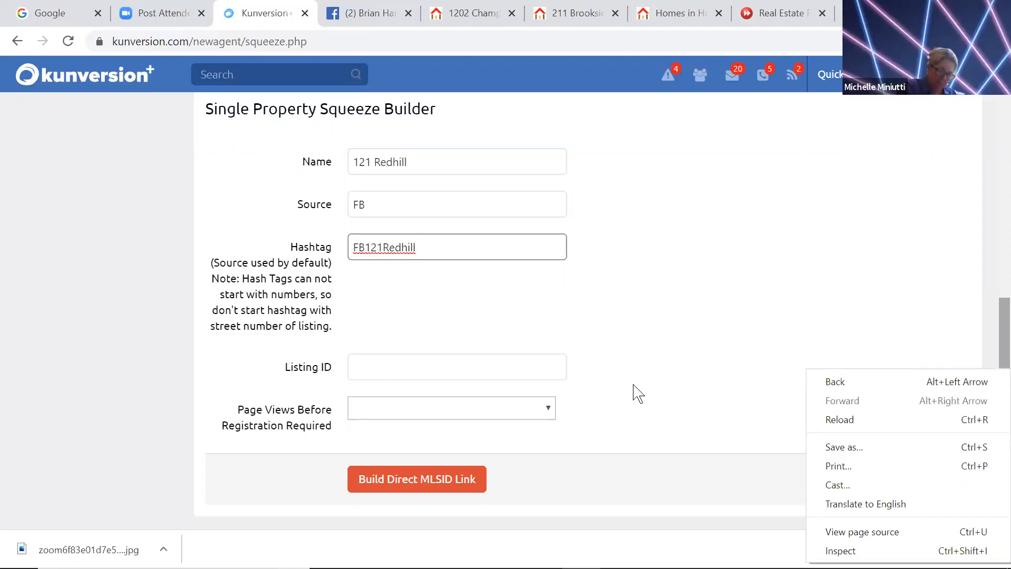
{"action": "left_click", "coordinate": [413, 370]}
{"action": "right_click", "coordinate": [395, 364]}
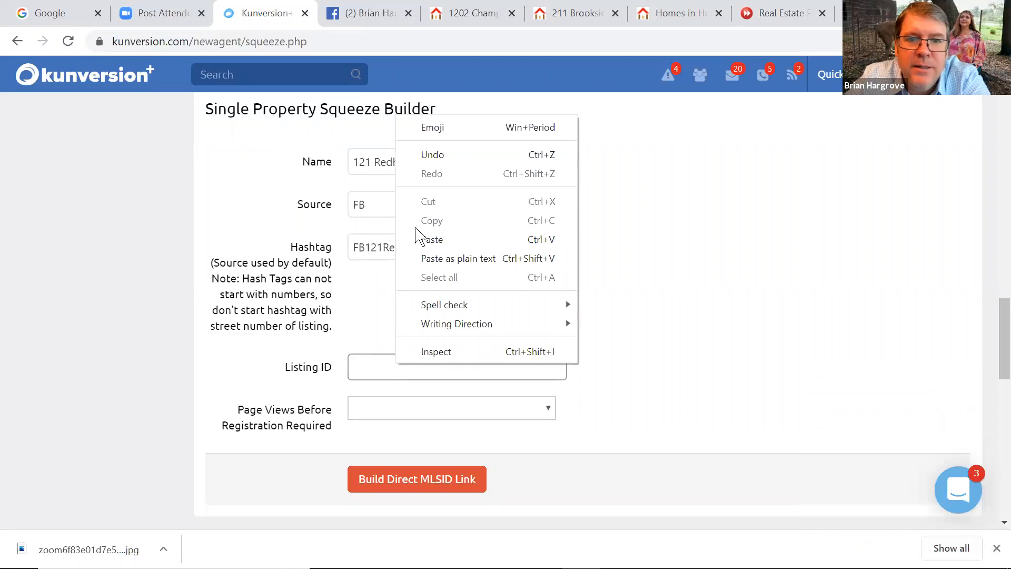
{"action": "left_click", "coordinate": [421, 239]}
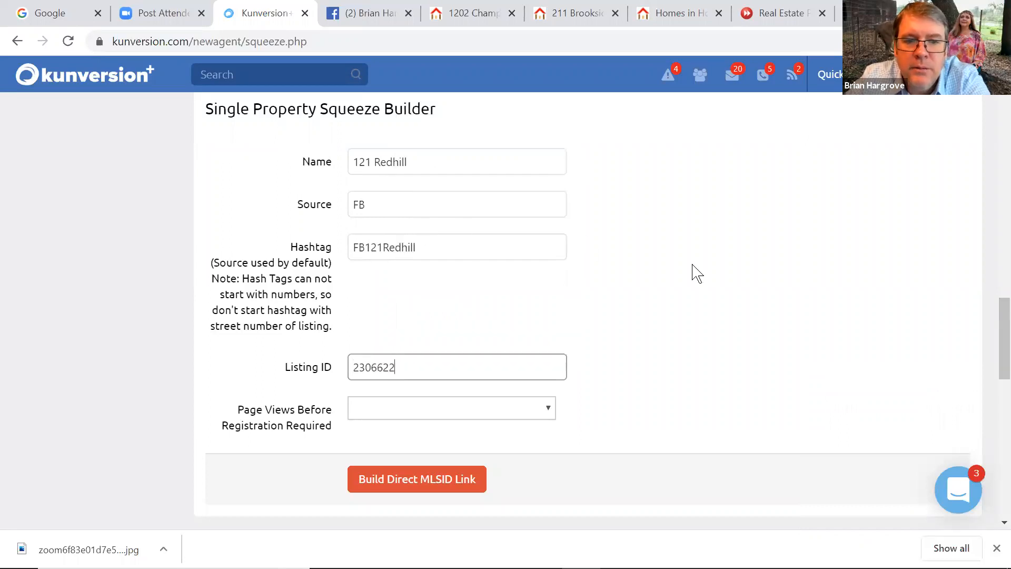
Set Page Views Before Registration Required to 3
{"action": "right_click", "coordinate": [990, 348]}
{"action": "left_click", "coordinate": [992, 327]}
{"action": "scroll", "coordinate": [993, 342], "scroll_direction": "down", "scroll_amount": 3}
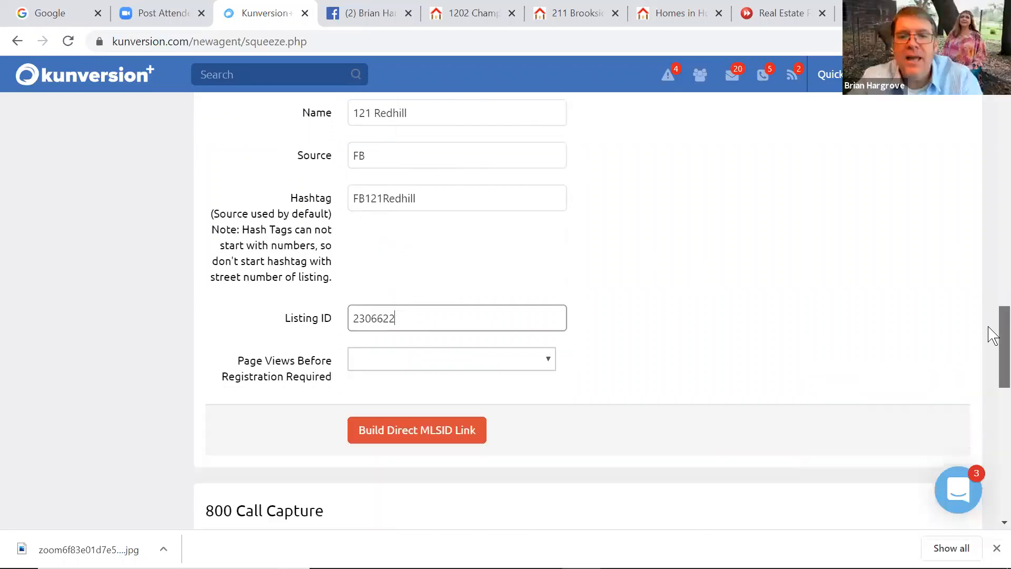
{"action": "left_click", "coordinate": [385, 270]}
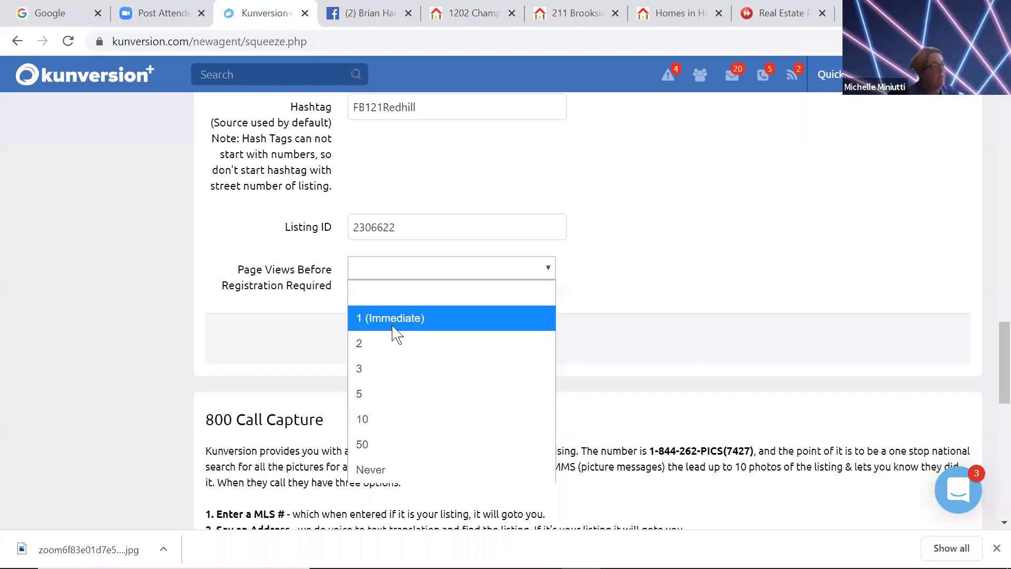
{"action": "left_click", "coordinate": [375, 367]}
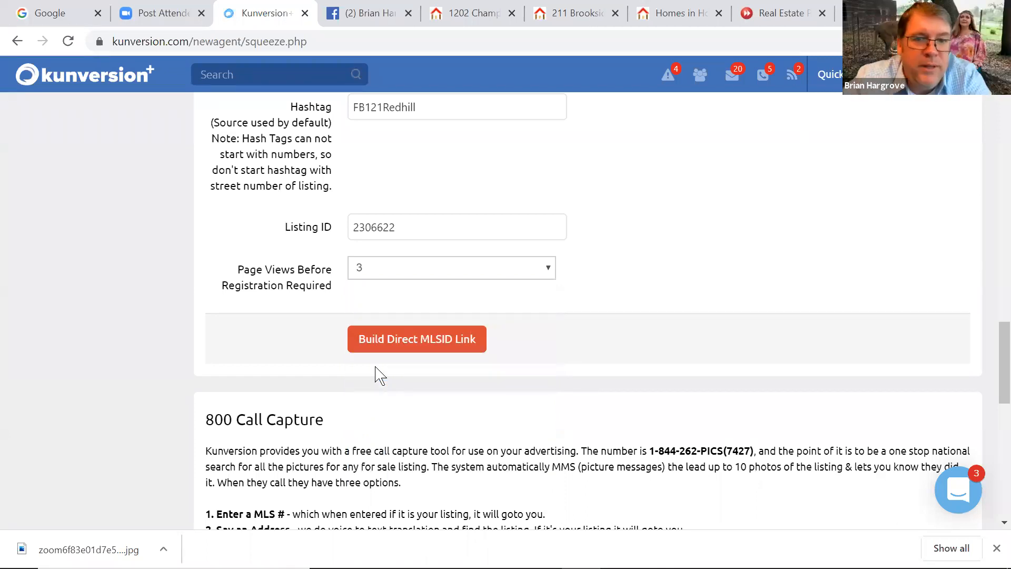
{"action": "left_click", "coordinate": [402, 347]}
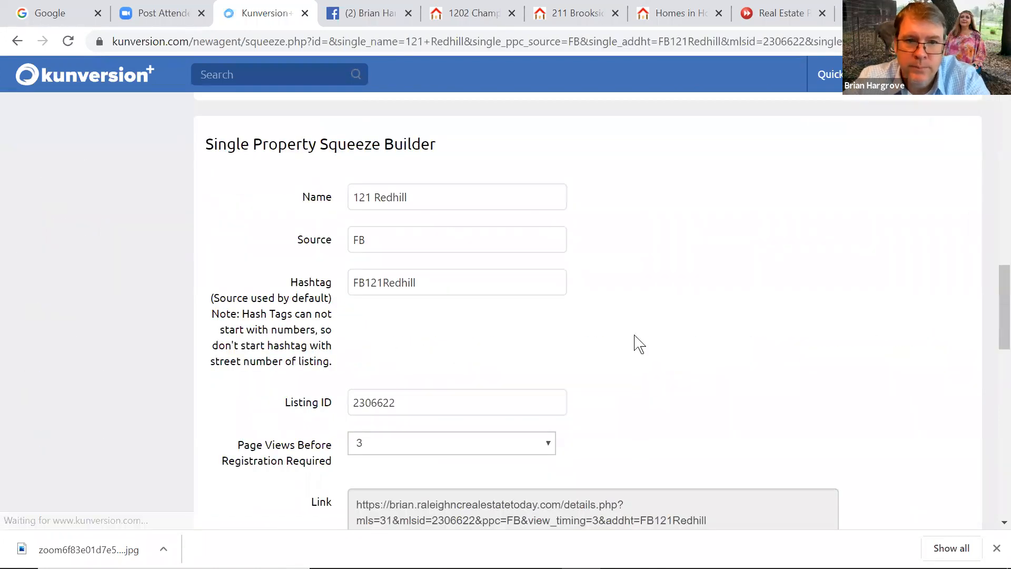
{"action": "right_click", "coordinate": [989, 319]}
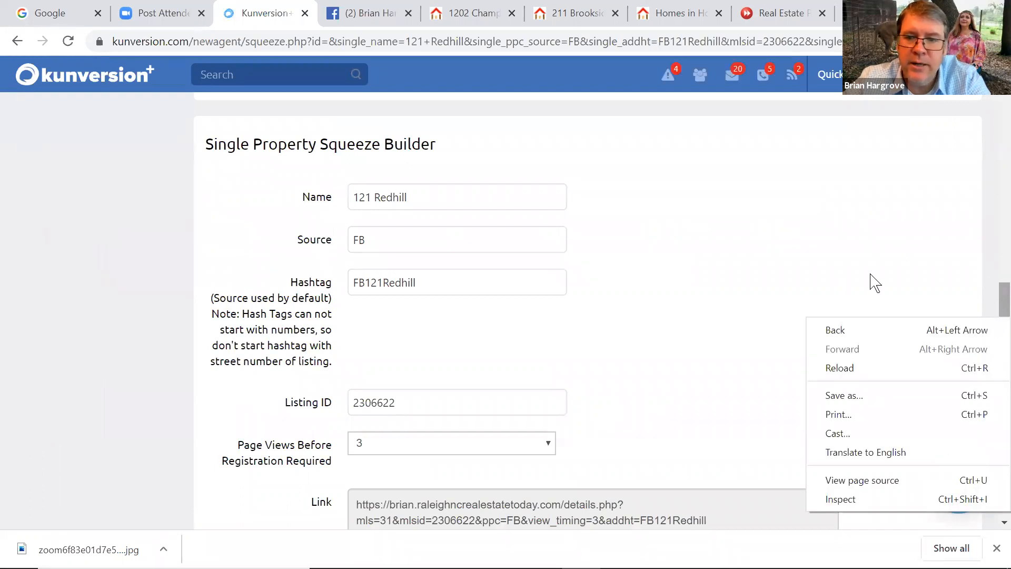
{"action": "left_click", "coordinate": [989, 297]}
{"action": "right_click", "coordinate": [990, 161]}
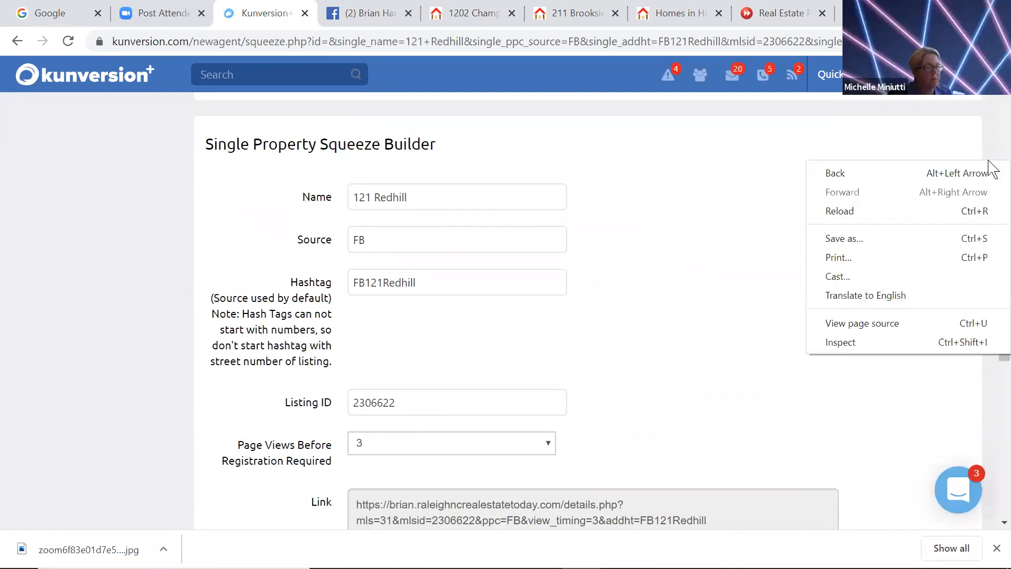
{"action": "scroll", "coordinate": [993, 230], "scroll_direction": "up", "scroll_amount": 5}
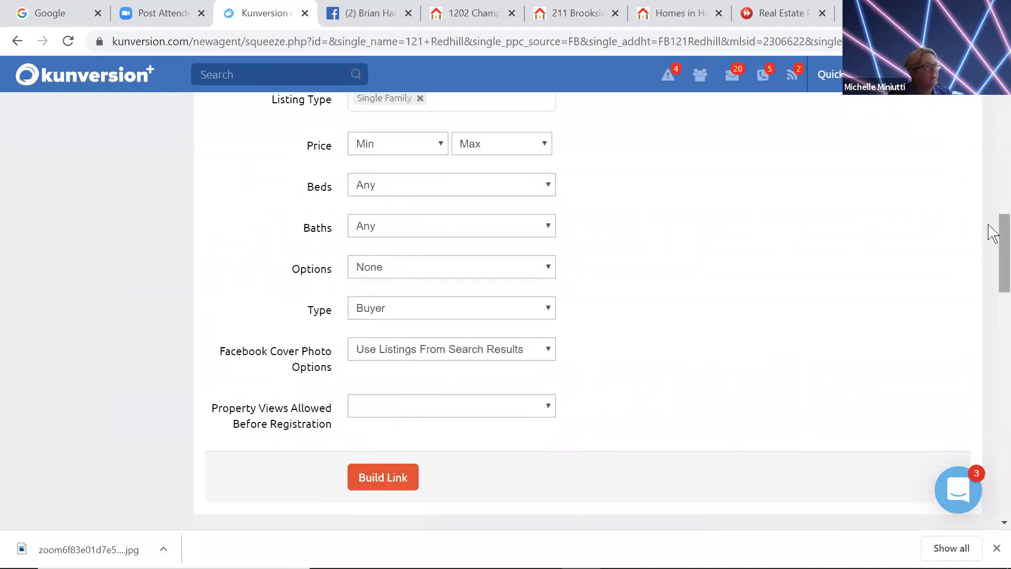
{"action": "scroll", "coordinate": [990, 225], "scroll_direction": "up", "scroll_amount": 14}
{"action": "scroll", "coordinate": [993, 114], "scroll_direction": "up", "scroll_amount": 1}
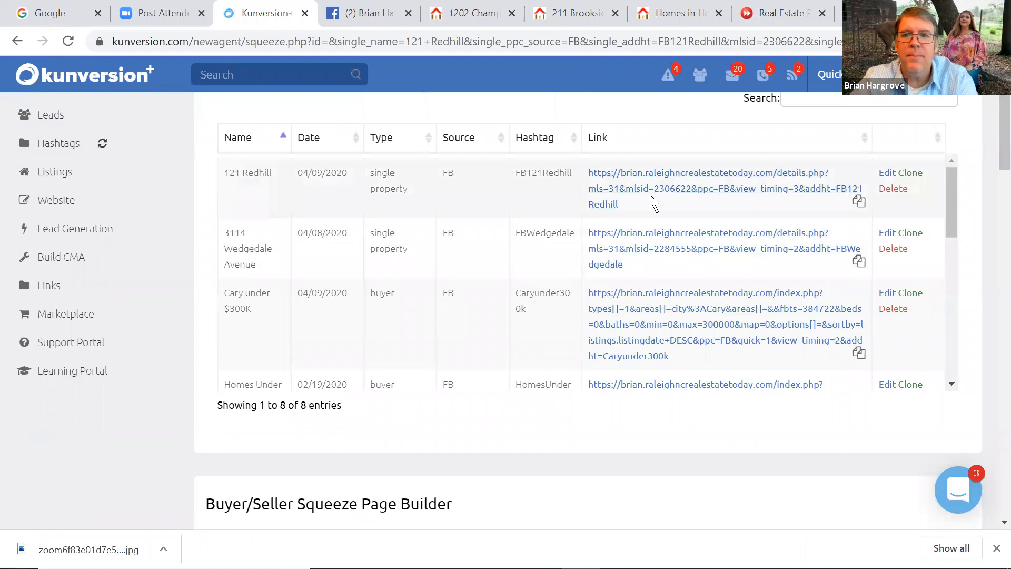
{"action": "left_click_drag", "start_coordinate": [628, 212], "coordinate": [592, 170]}
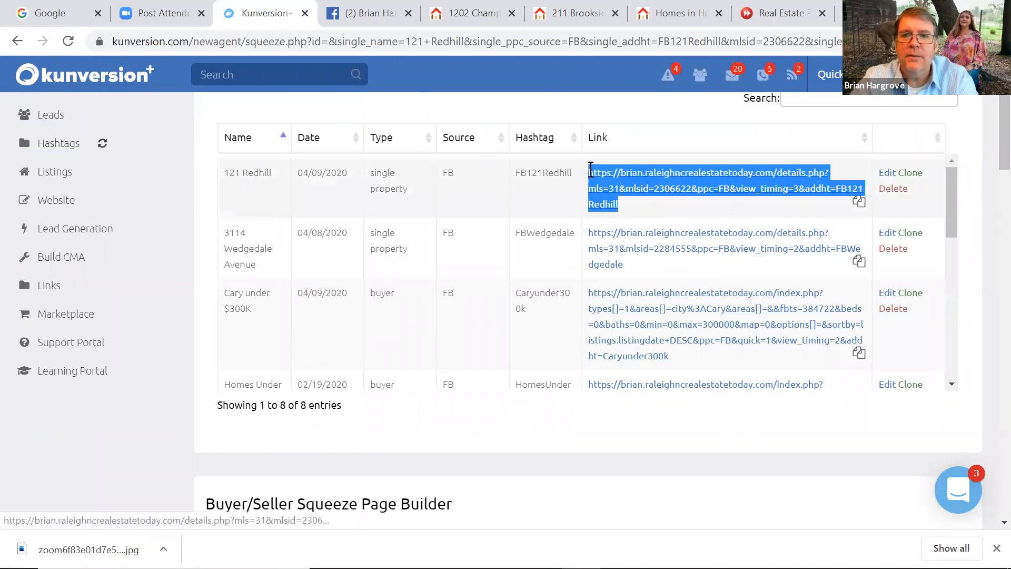
{"action": "left_click", "coordinate": [628, 213]}
{"action": "left_click_drag", "start_coordinate": [622, 206], "coordinate": [589, 172]}
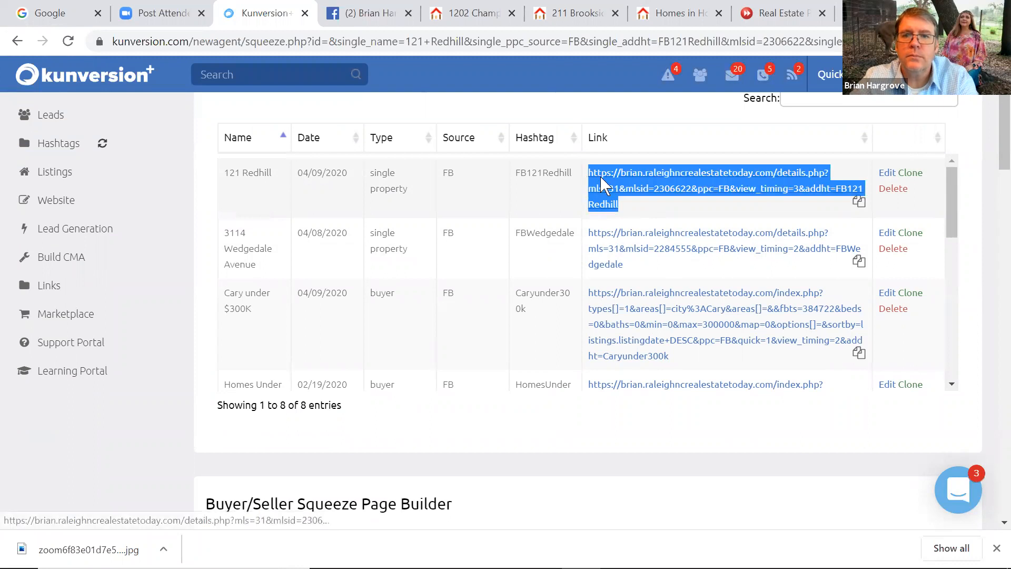
{"action": "right_click", "coordinate": [600, 182]}
{"action": "left_click", "coordinate": [624, 301]}
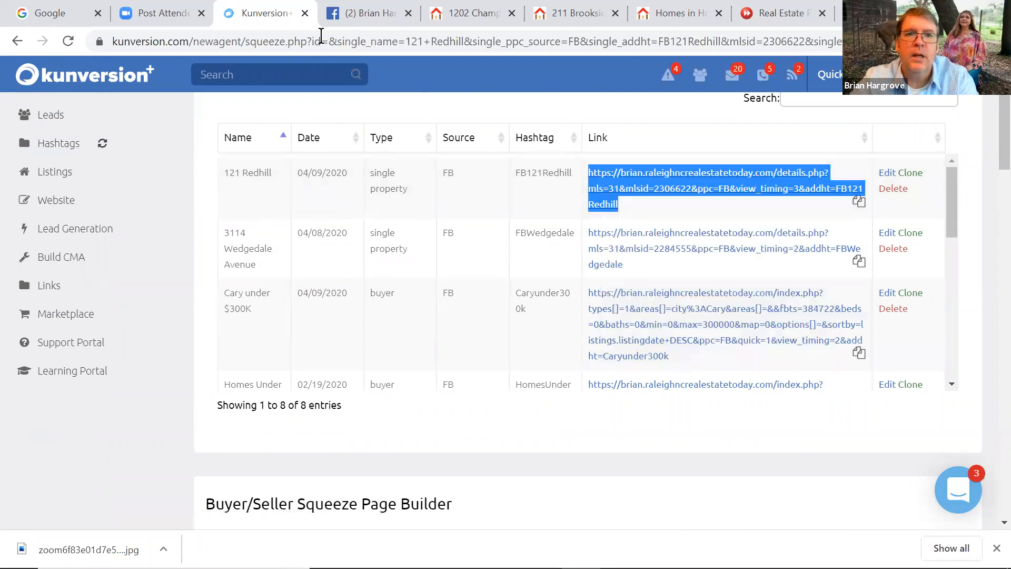
Start a new post on the Grow Local Realty Facebook page
{"action": "left_click", "coordinate": [342, 16]}
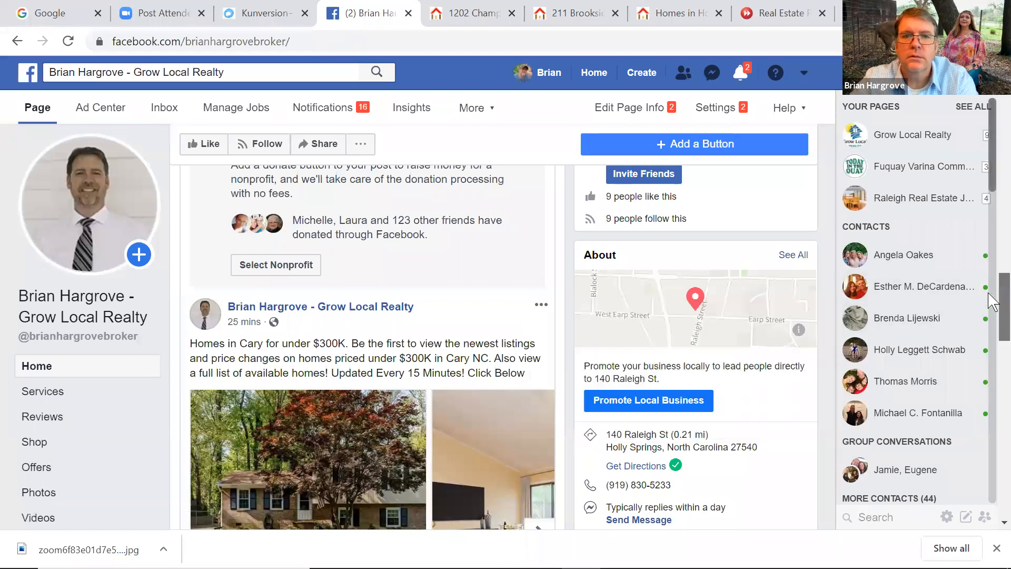
{"action": "scroll", "coordinate": [990, 284], "scroll_direction": "up", "scroll_amount": 6}
{"action": "scroll", "coordinate": [974, 250], "scroll_direction": "up", "scroll_amount": 5}
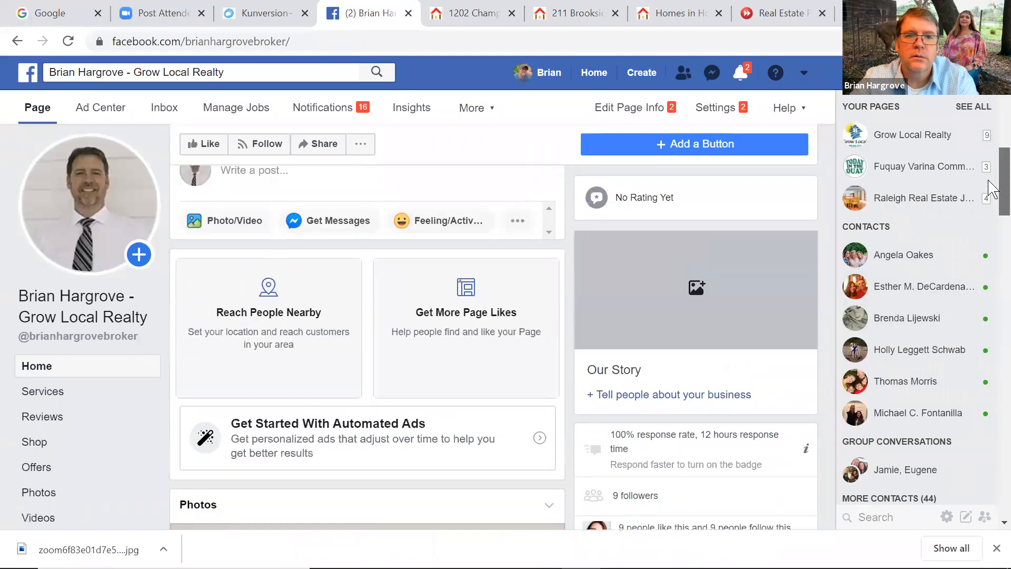
{"action": "left_click", "coordinate": [262, 239]}
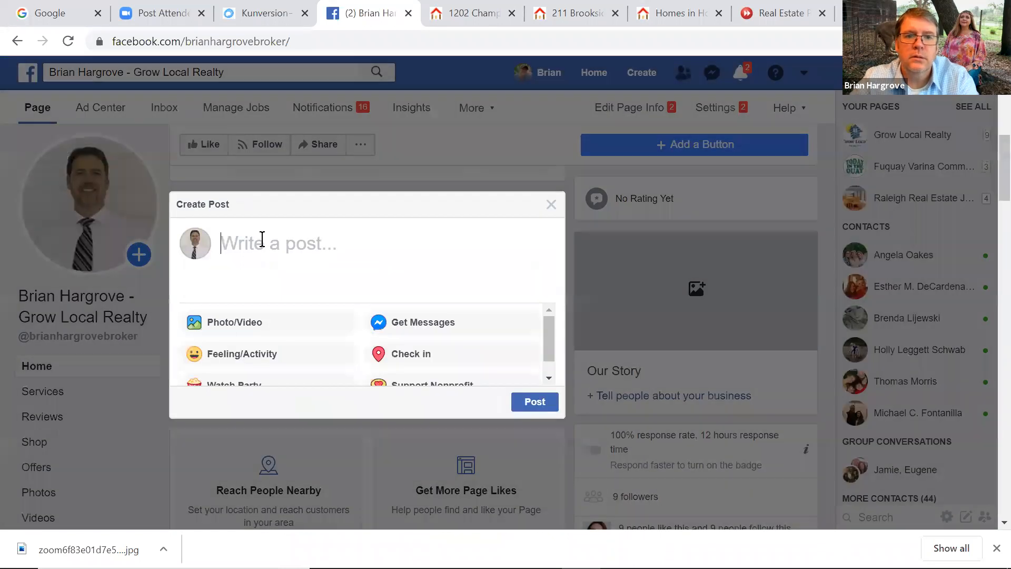
Write 'Awesome Home in Highly Sought After Neighborhood', offering virtual or in-person showings and noting it's vacant
{"action": "type", "text": "Aweso"}
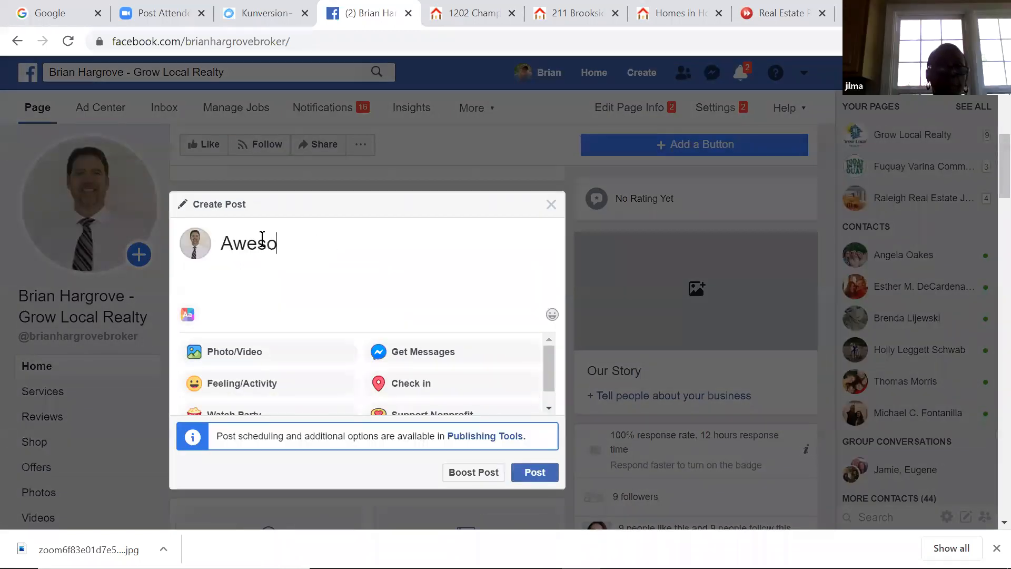
{"action": "type", "text": "me Home"}
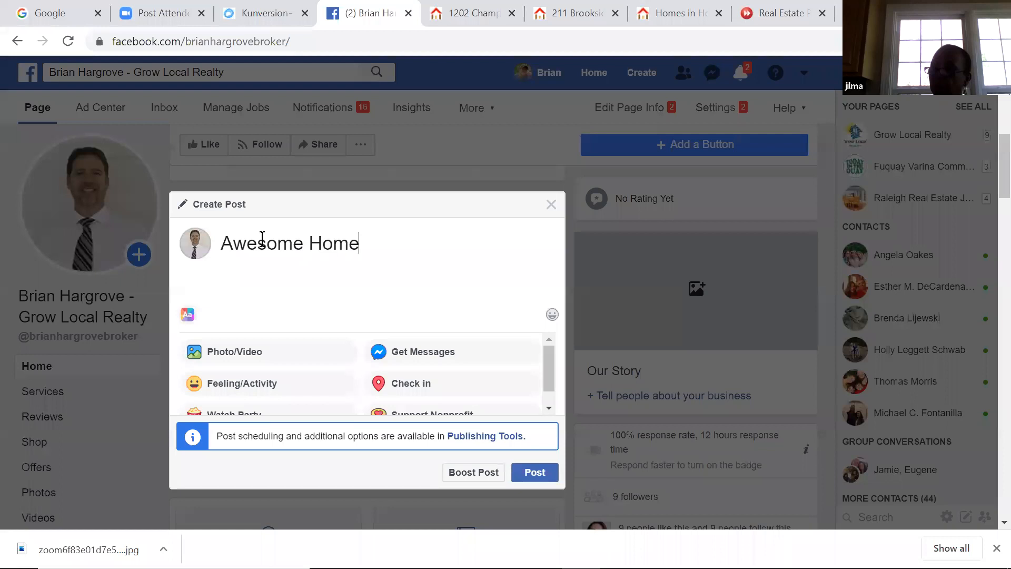
{"action": "type", "text": " in Highl"}
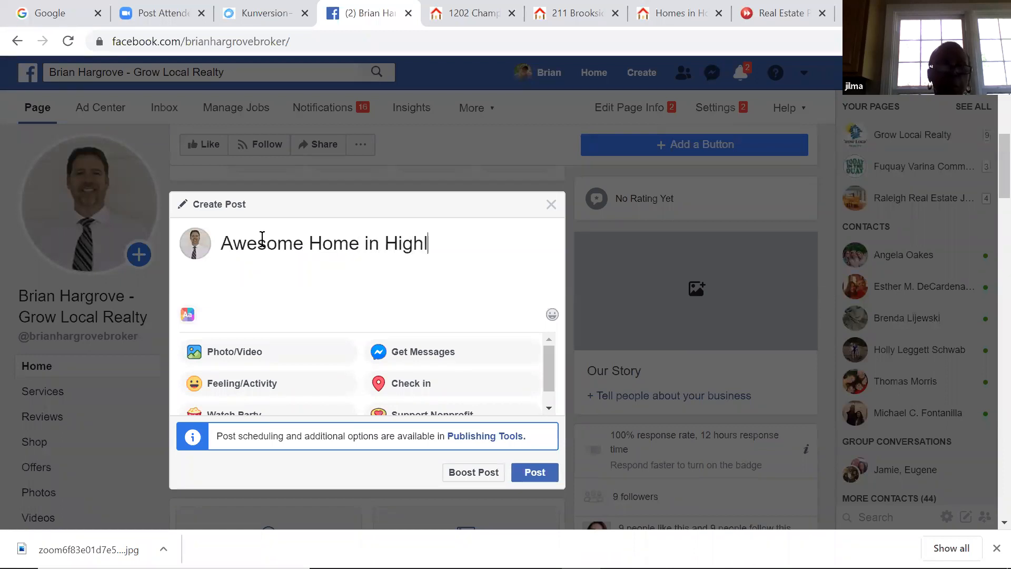
{"action": "type", "text": "y Sougt"}
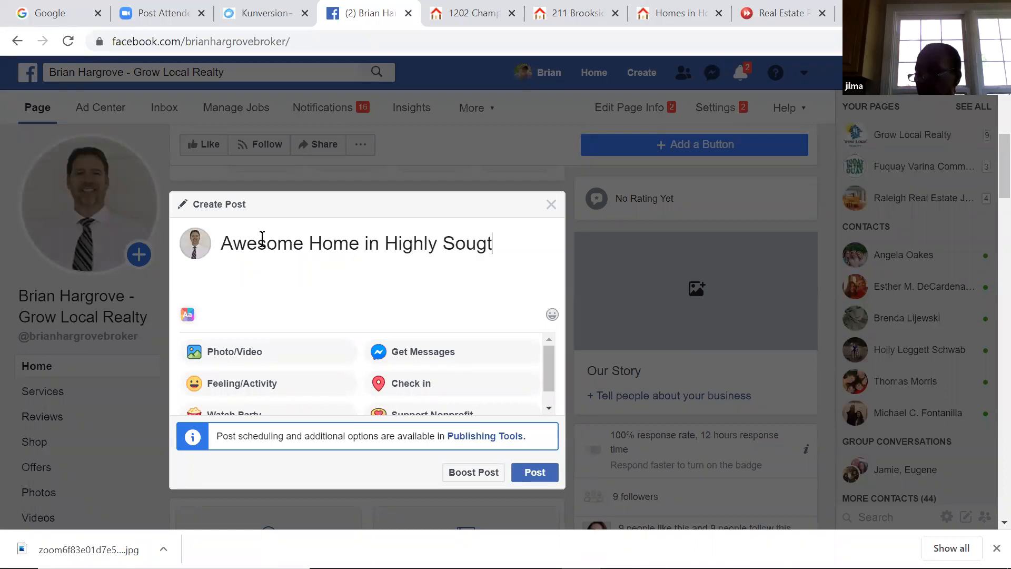
{"action": "key", "text": "BackSpace"}
{"action": "type", "text": "ht"}
{"action": "type", "text": " After "}
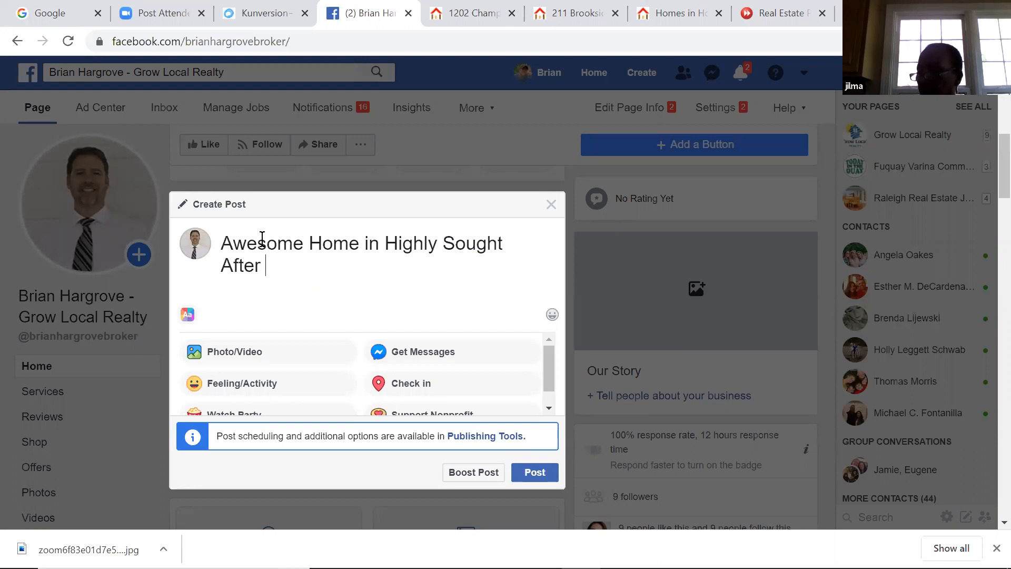
{"action": "type", "text": "Neighborhood. COntact"}
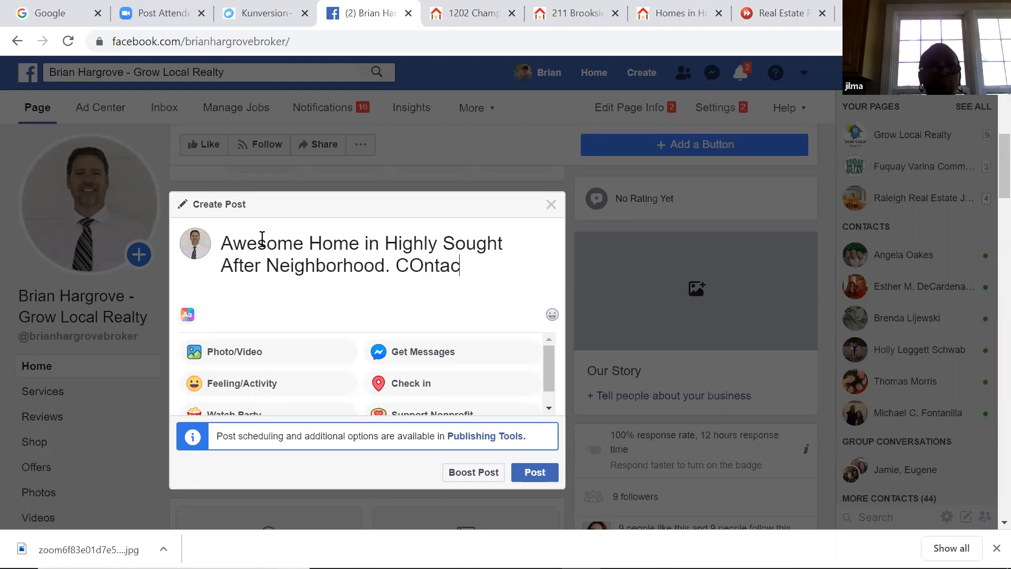
{"action": "key", "text": "BackSpace"}
{"action": "key", "text": "BackSpace"}
{"action": "key", "text": "BackSpace"}
{"action": "key", "text": "BackSpace"}
{"action": "key", "text": "BackSpace"}
{"action": "key", "text": "BackSpace"}
{"action": "type", "text": "ontact me "}
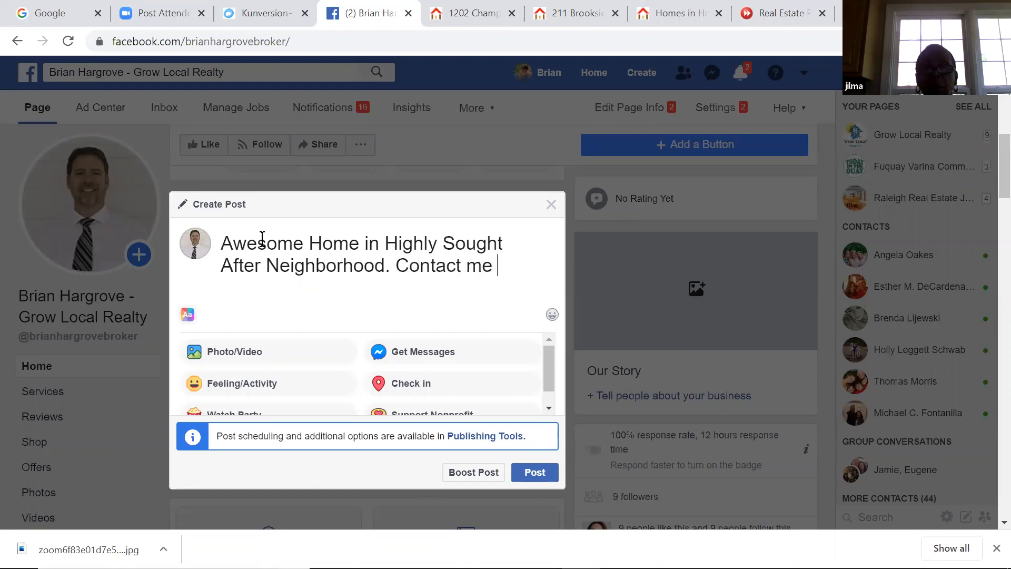
{"action": "type", "text": "for a"}
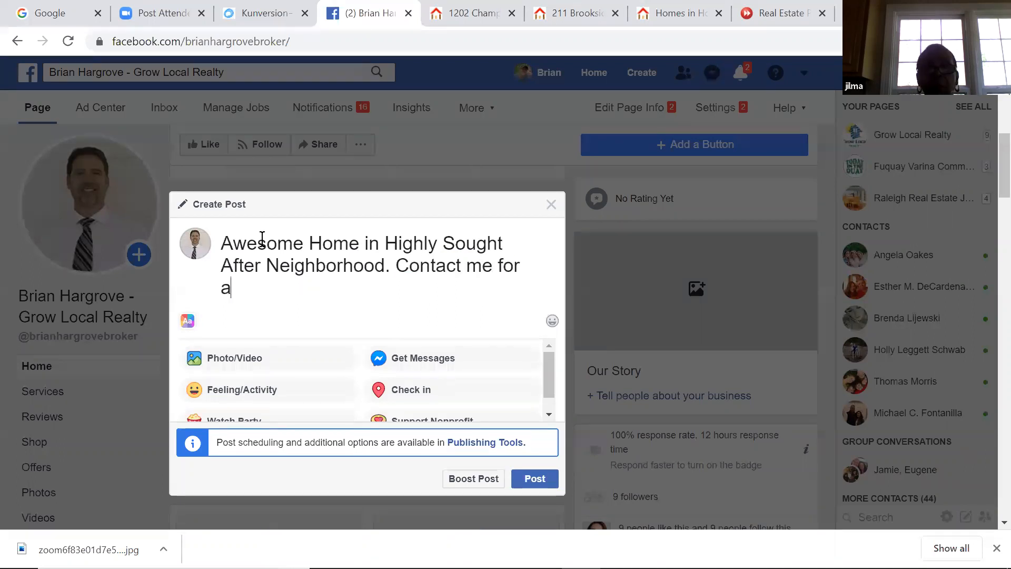
{"action": "type", "text": " virtual"}
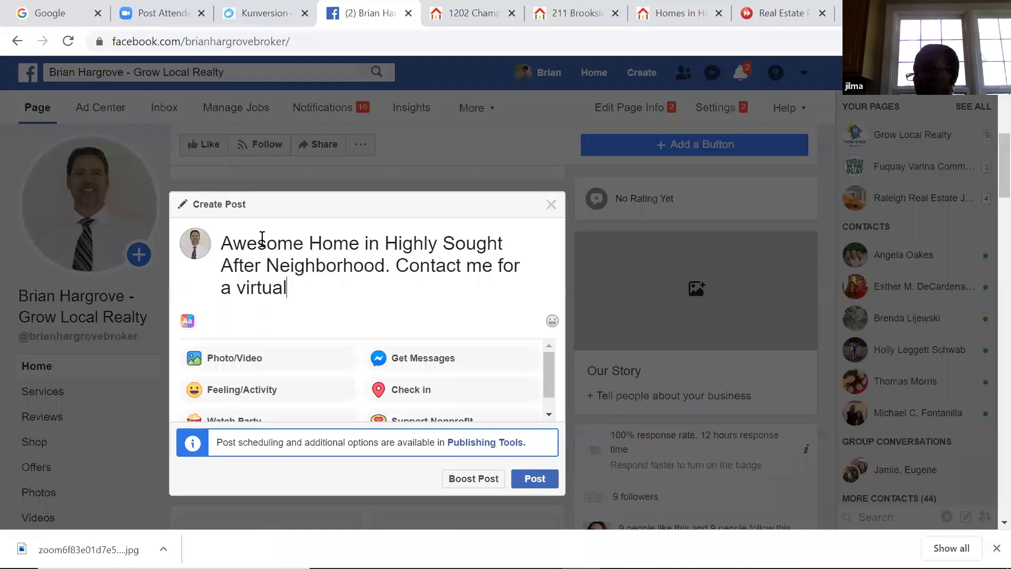
{"action": "type", "text": " showing,"}
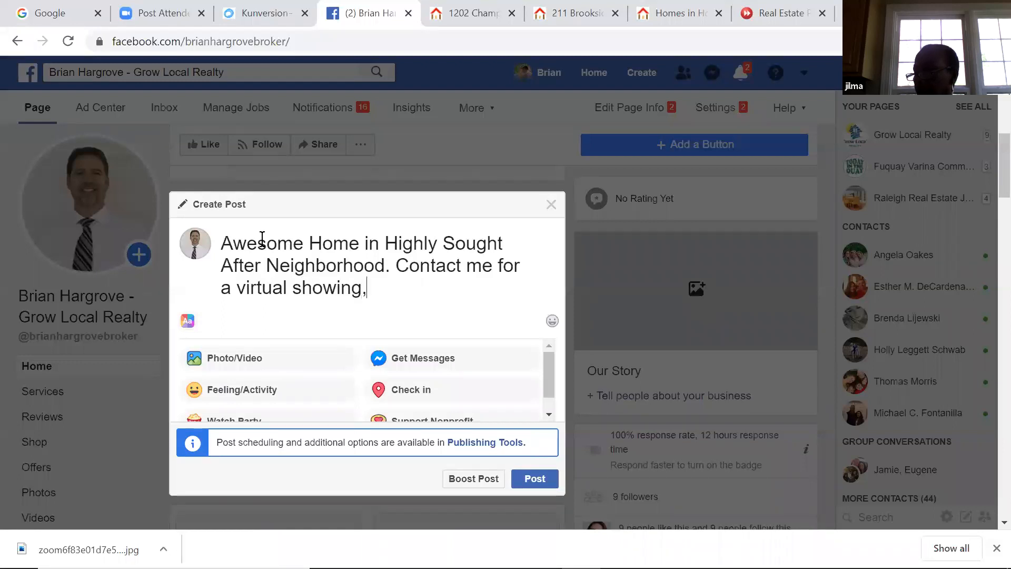
{"action": "type", "text": " or to visit in "}
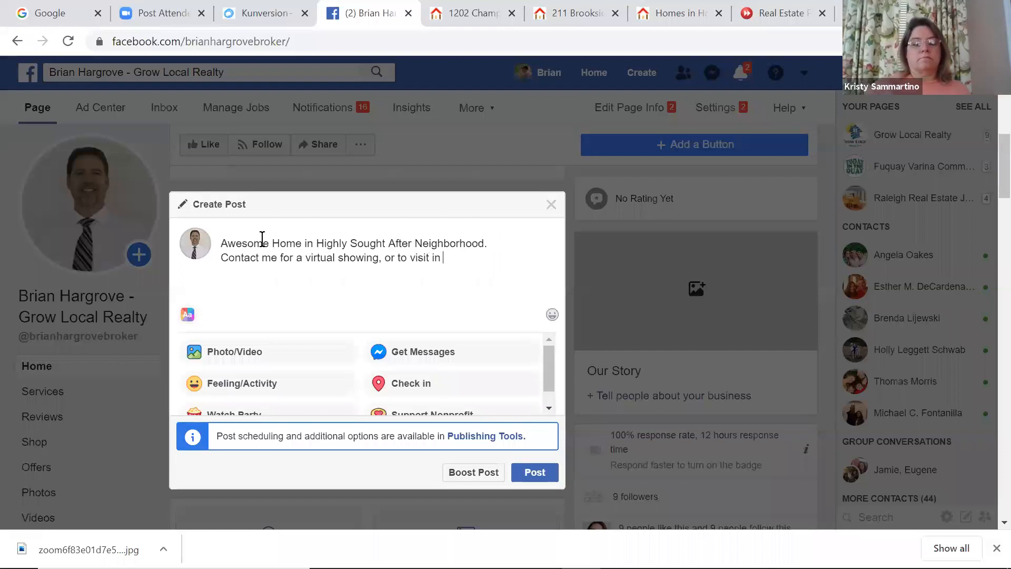
{"action": "type", "text": "person."}
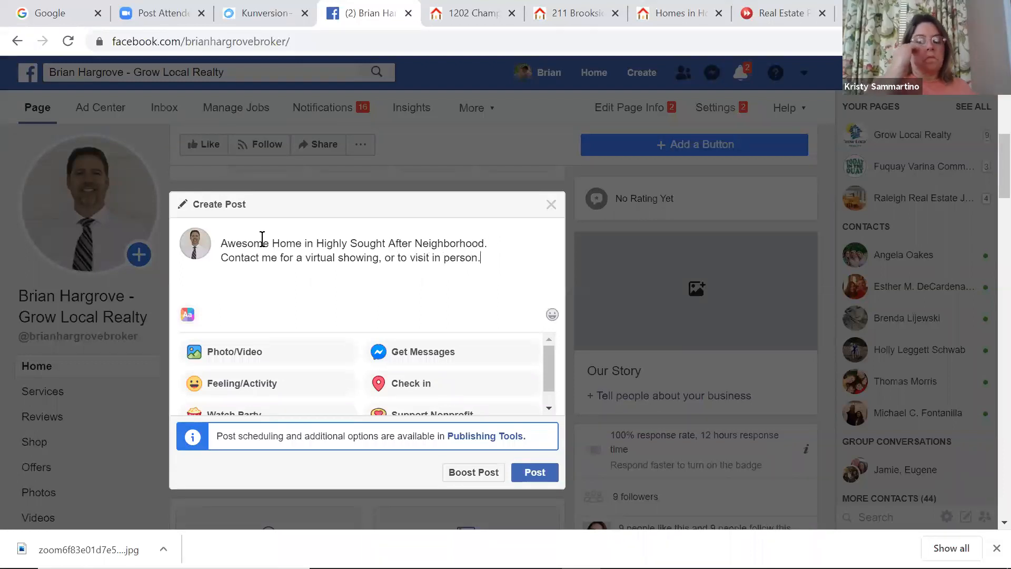
{"action": "type", "text": " Ths"}
{"action": "key", "text": "BackSpace"}
{"action": "type", "text": "is home is "}
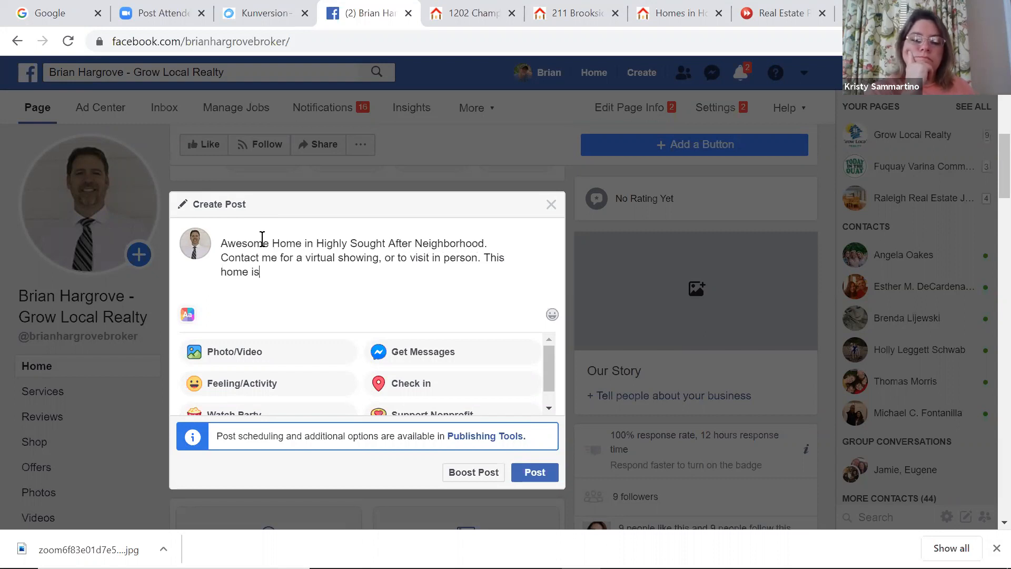
{"action": "type", "text": "vacnt"}
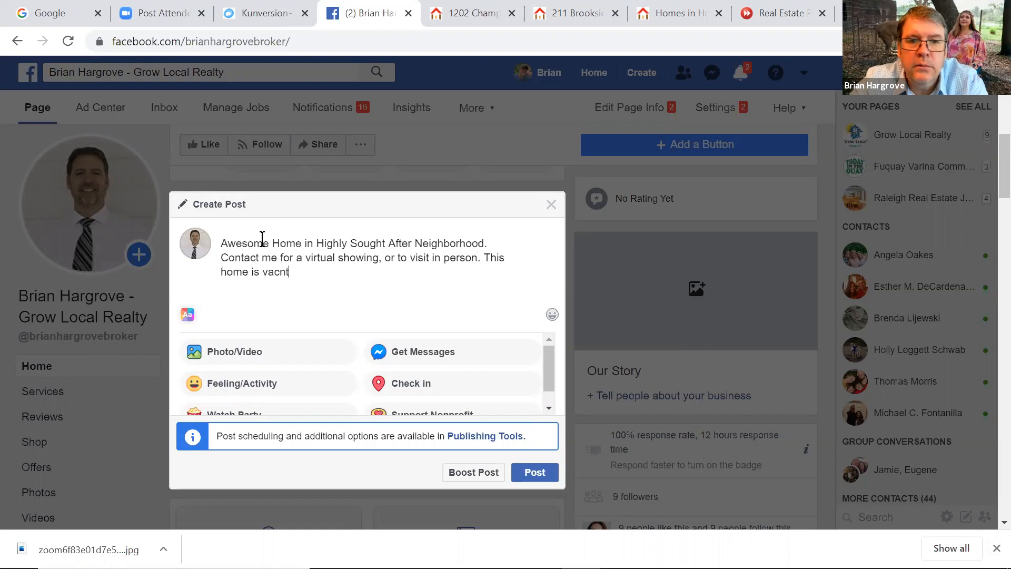
{"action": "key", "text": "BackSpace"}
{"action": "key", "text": "BackSpace"}
{"action": "type", "text": "ant!"}
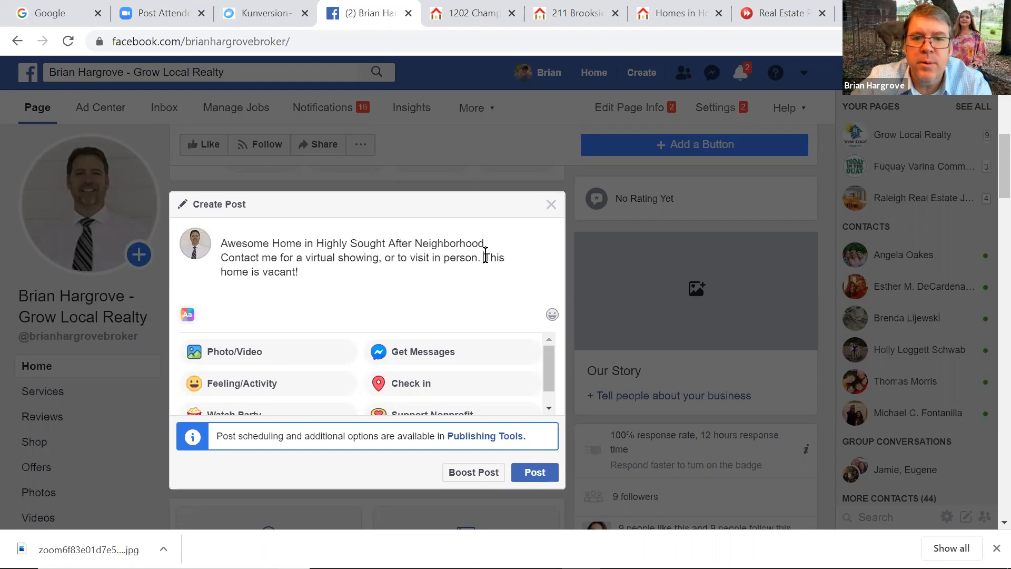
Replace 'This home is vacant!' with 'Call me', then add the agent's name, phone and Grow Local Realty on a new line
{"action": "left_click_drag", "start_coordinate": [484, 258], "coordinate": [495, 268]}
{"action": "key", "text": "BackSpace"}
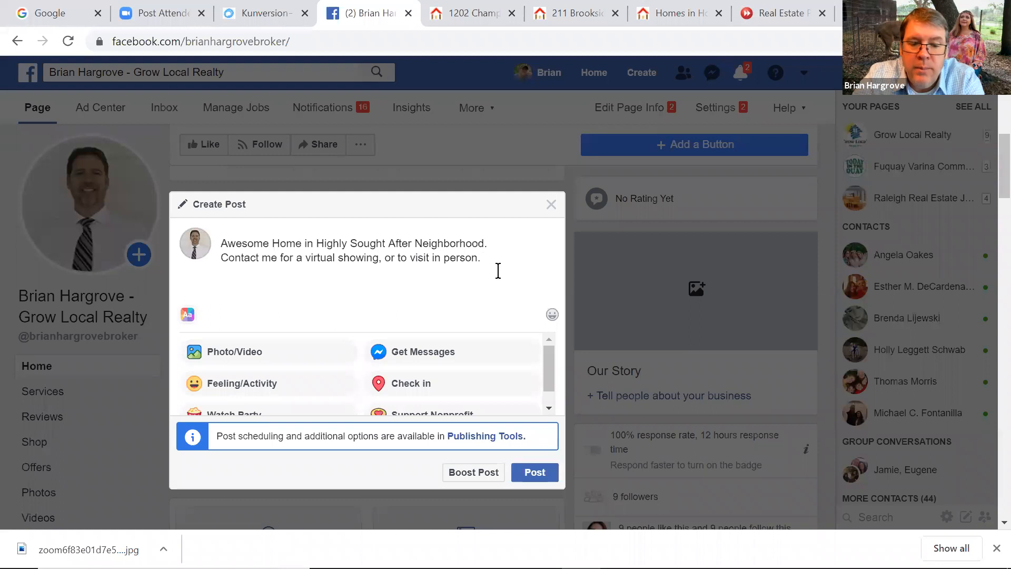
{"action": "type", "text": "Call me"}
{"action": "key", "text": "Return"}
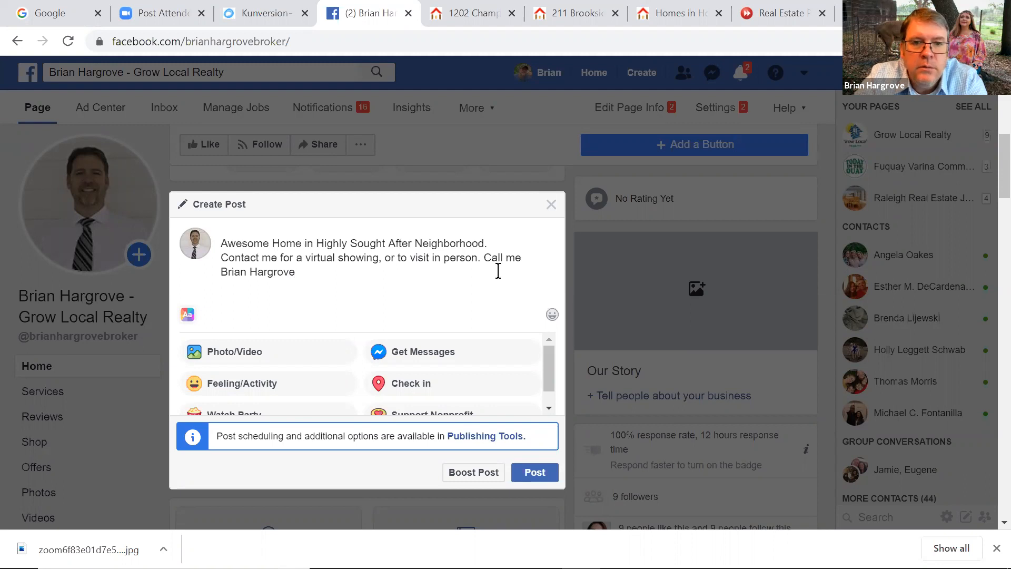
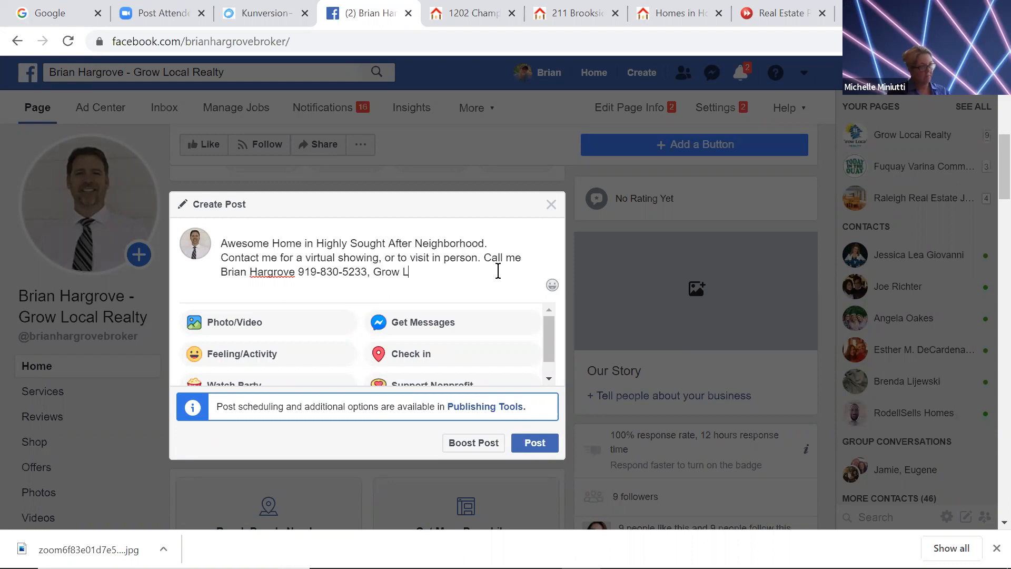
{"action": "type", "text": "ocal Realty"}
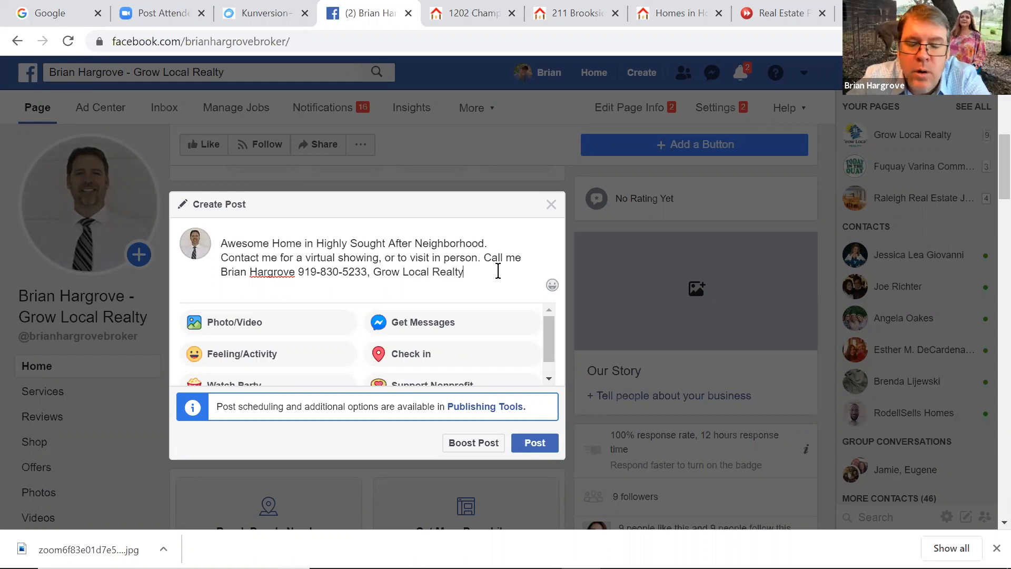
Paste the listing URL to get its house-photo preview, then delete the URL text from the post
{"action": "right_click", "coordinate": [468, 276]}
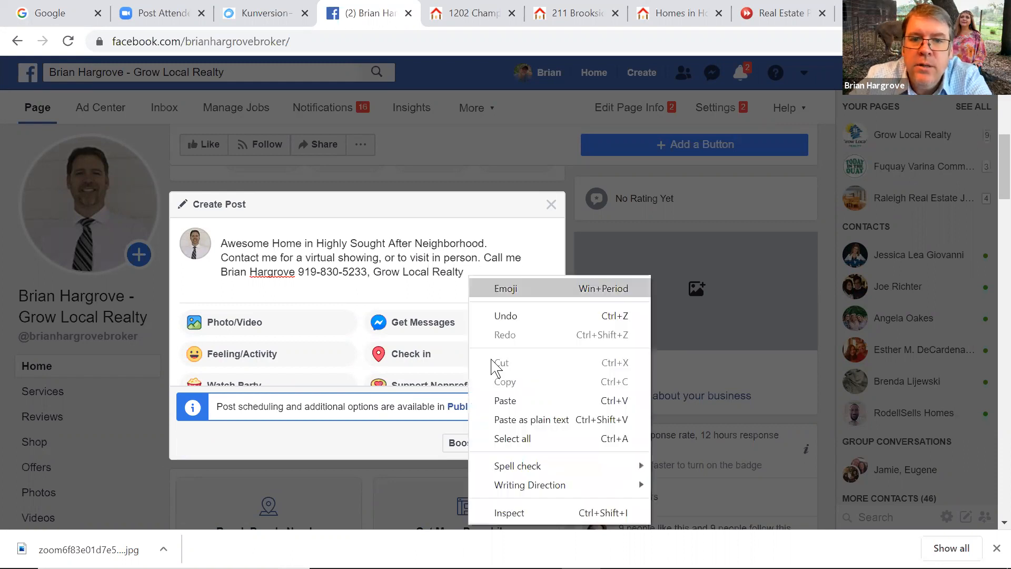
{"action": "left_click", "coordinate": [504, 401]}
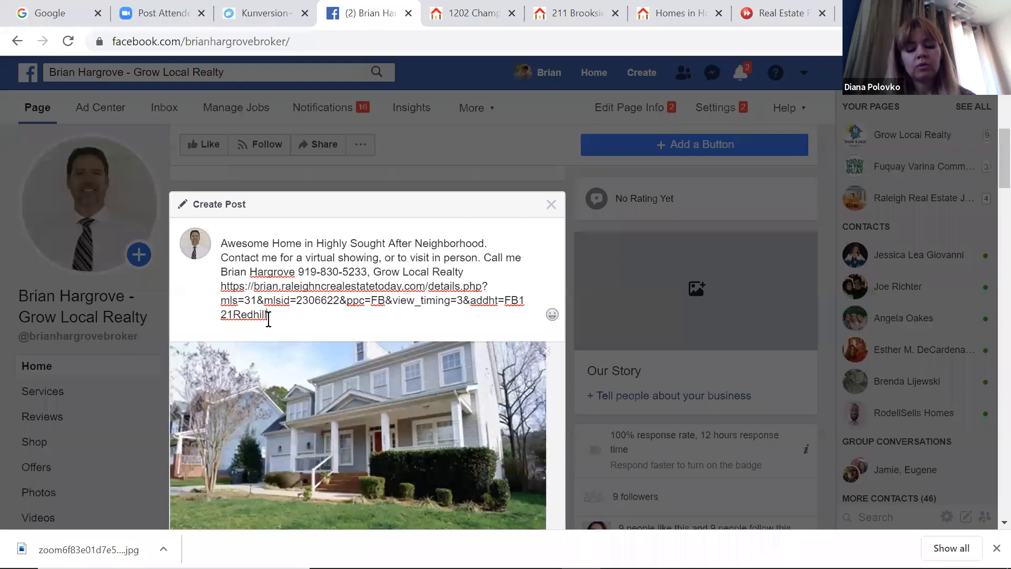
{"action": "left_click_drag", "start_coordinate": [269, 316], "coordinate": [220, 289]}
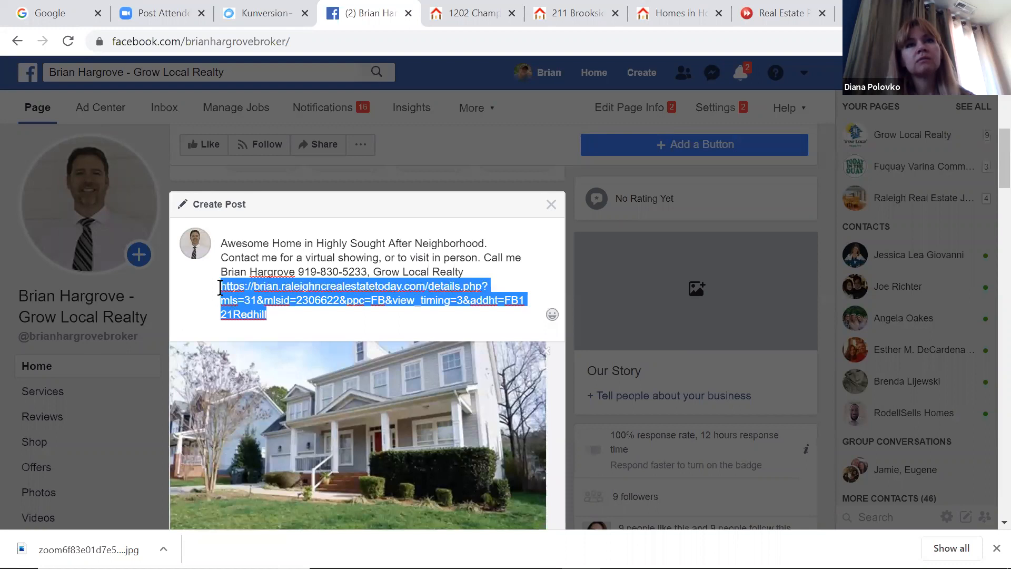
{"action": "key", "text": "BackSpace"}
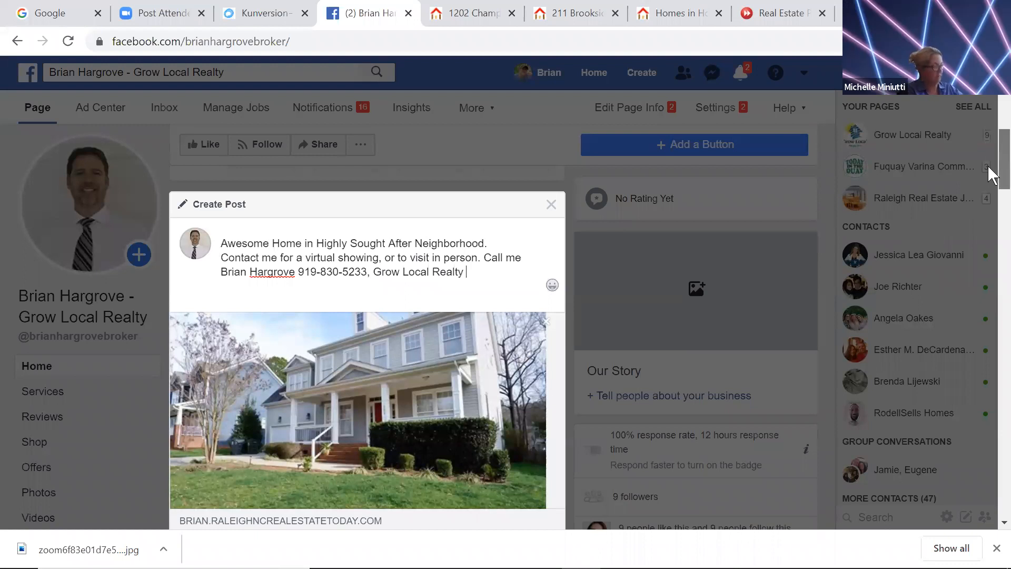
{"action": "scroll", "coordinate": [988, 179], "scroll_direction": "down", "scroll_amount": 3}
{"action": "left_click_drag", "start_coordinate": [988, 188], "coordinate": [988, 183]}
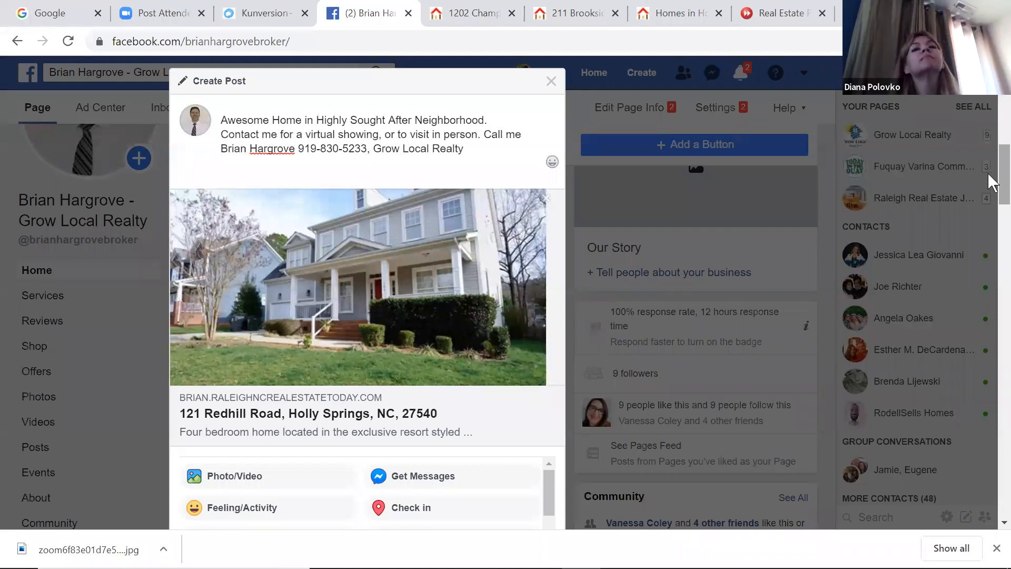
{"action": "scroll", "coordinate": [989, 179], "scroll_direction": "down", "scroll_amount": 1}
{"action": "scroll", "coordinate": [988, 182], "scroll_direction": "up", "scroll_amount": 1}
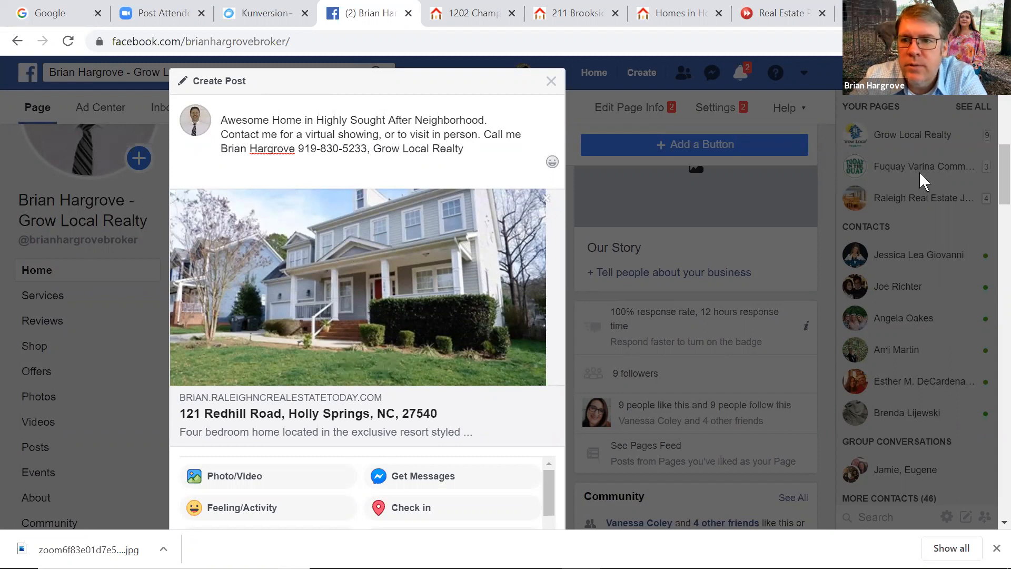
{"action": "left_click_drag", "start_coordinate": [989, 177], "coordinate": [989, 200]}
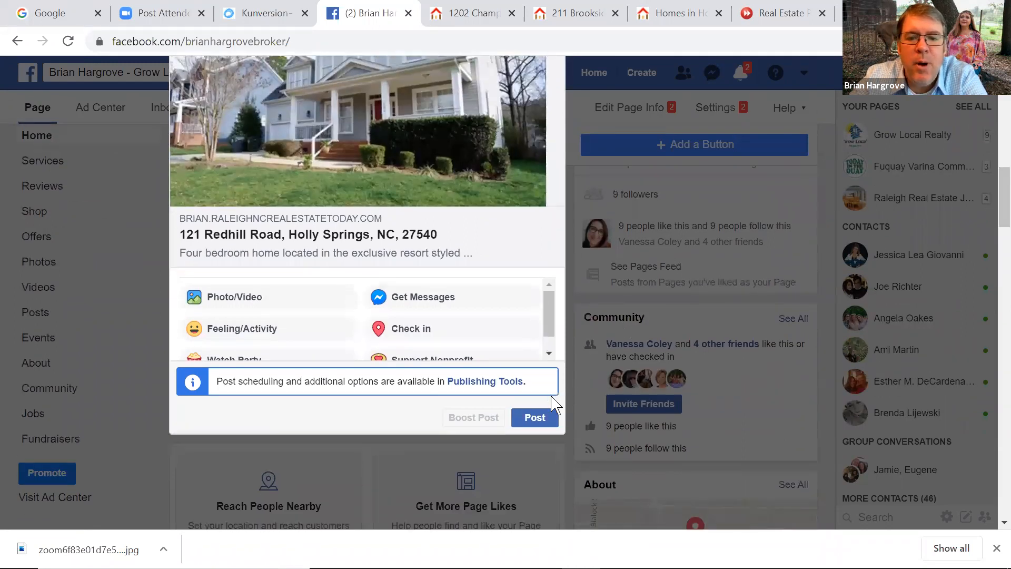
Publish the post, then reload the business page and scroll down to the new post
{"action": "left_click", "coordinate": [534, 419]}
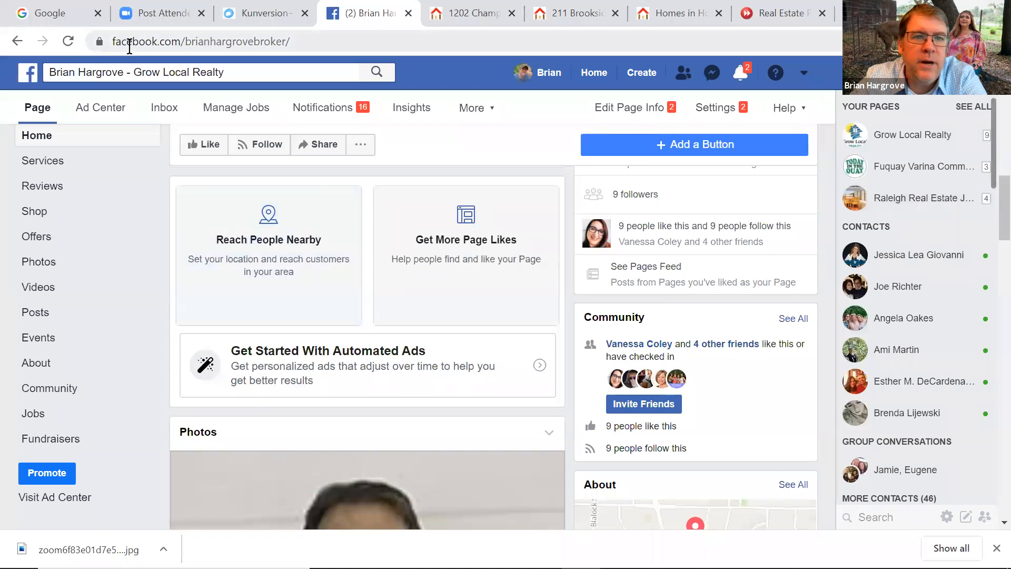
{"action": "left_click", "coordinate": [69, 43]}
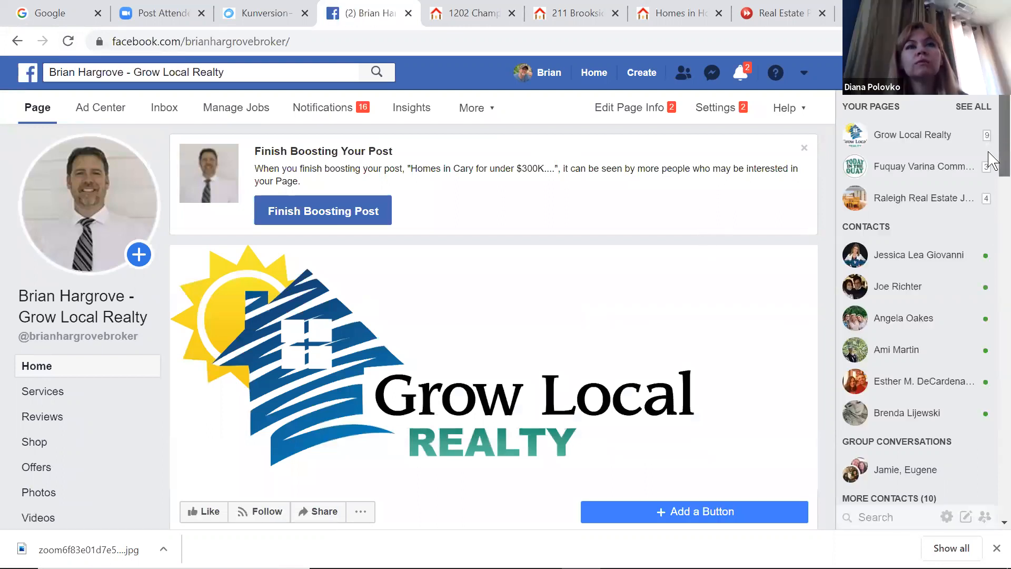
{"action": "scroll", "coordinate": [988, 158], "scroll_direction": "down", "scroll_amount": 5}
{"action": "scroll", "coordinate": [988, 261], "scroll_direction": "down", "scroll_amount": 4}
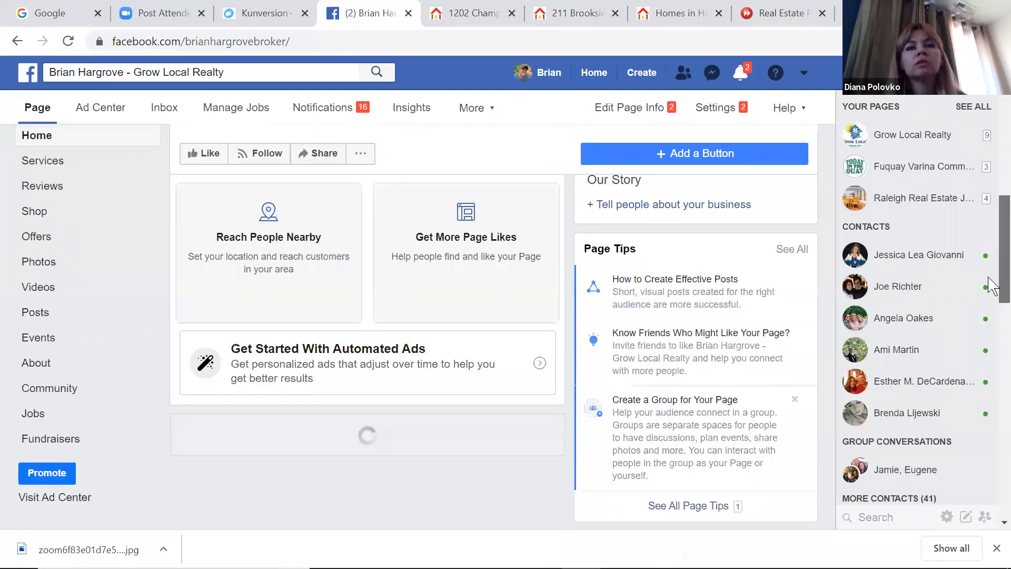
{"action": "scroll", "coordinate": [988, 296], "scroll_direction": "down", "scroll_amount": 15}
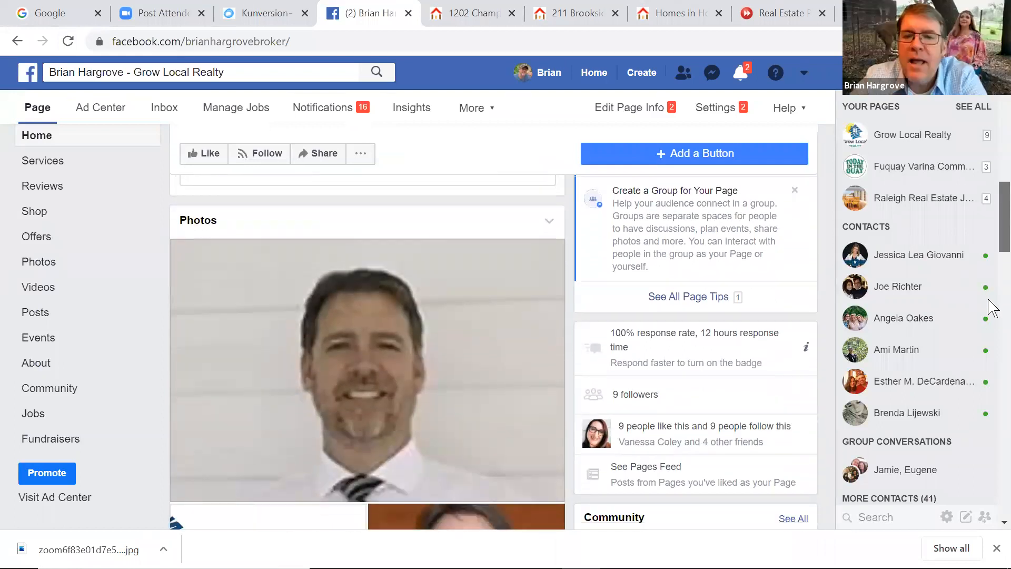
{"action": "scroll", "coordinate": [992, 403], "scroll_direction": "down", "scroll_amount": 3}
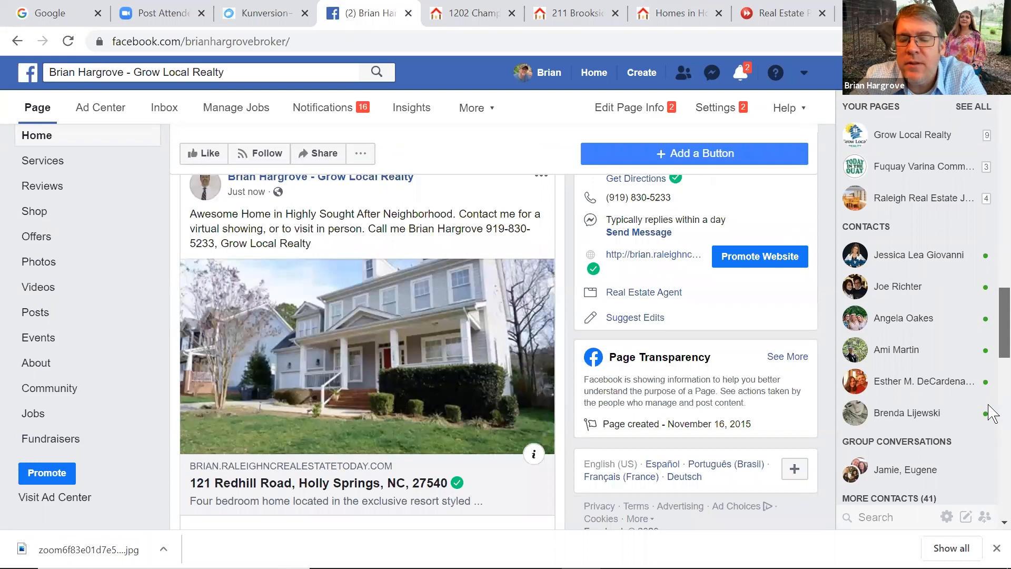
{"action": "left_click_drag", "start_coordinate": [989, 402], "coordinate": [988, 402]}
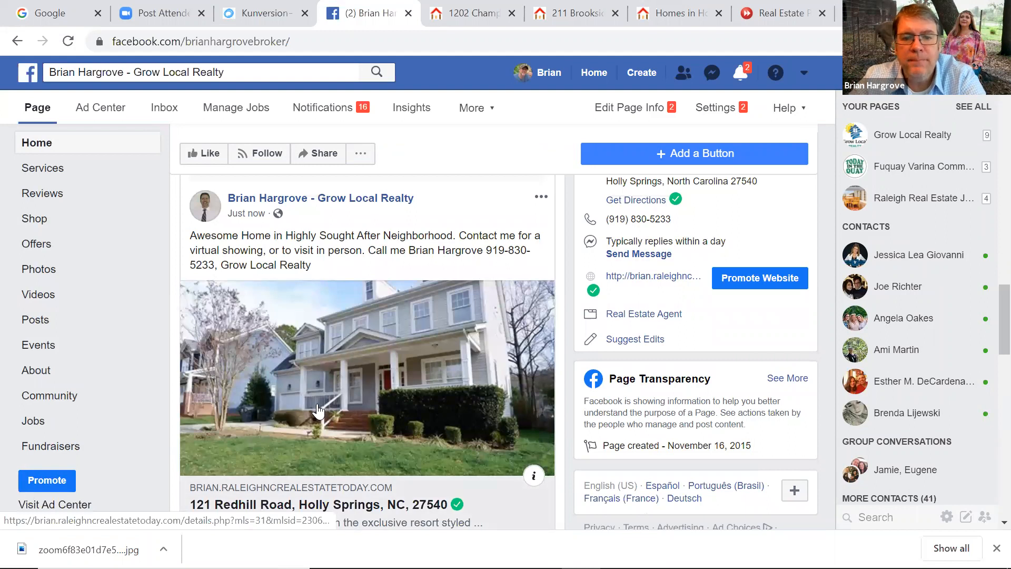
Open the listing site from the post's photo, then return to the Facebook page
{"action": "left_click", "coordinate": [360, 405]}
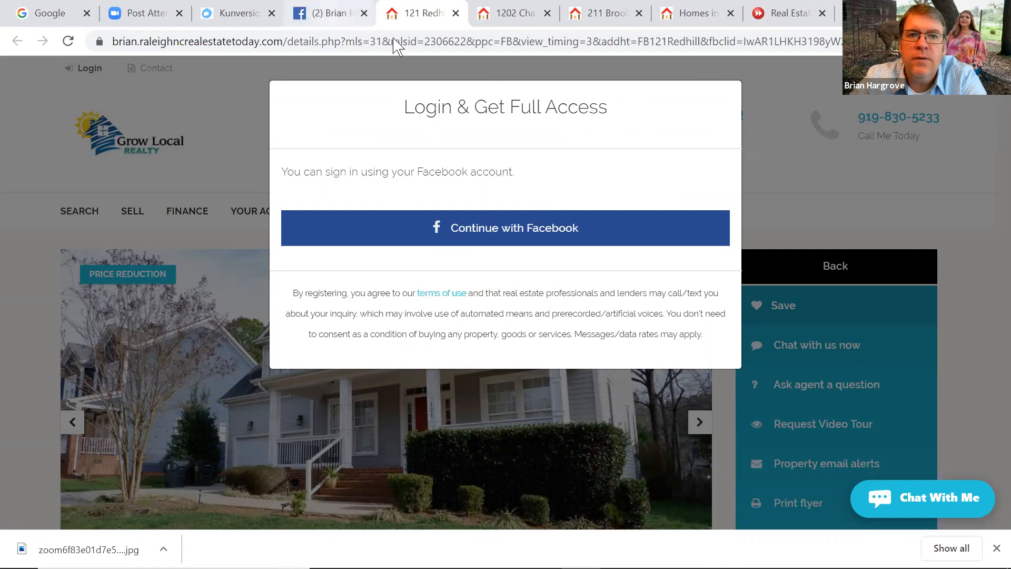
{"action": "left_click", "coordinate": [340, 14]}
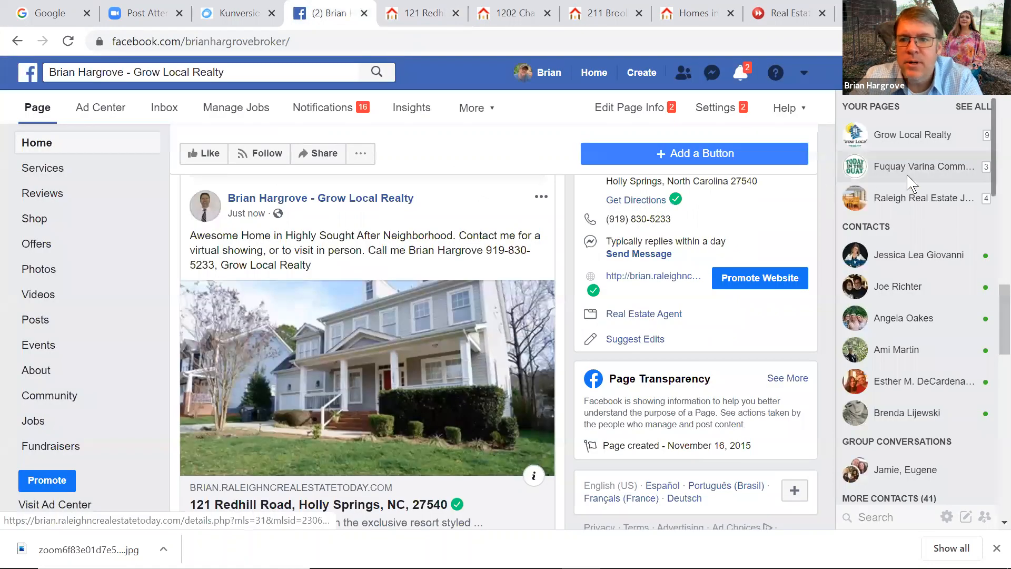
{"action": "scroll", "coordinate": [992, 345], "scroll_direction": "down", "scroll_amount": 3}
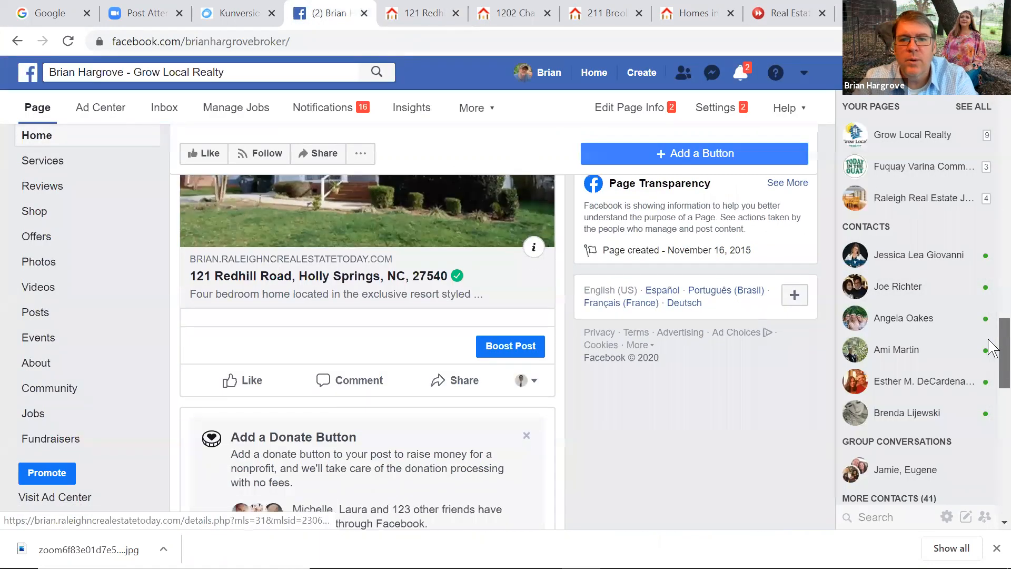
Boost the new post and edit its North Carolina, ages 18–65+ audience
{"action": "left_click", "coordinate": [510, 346]}
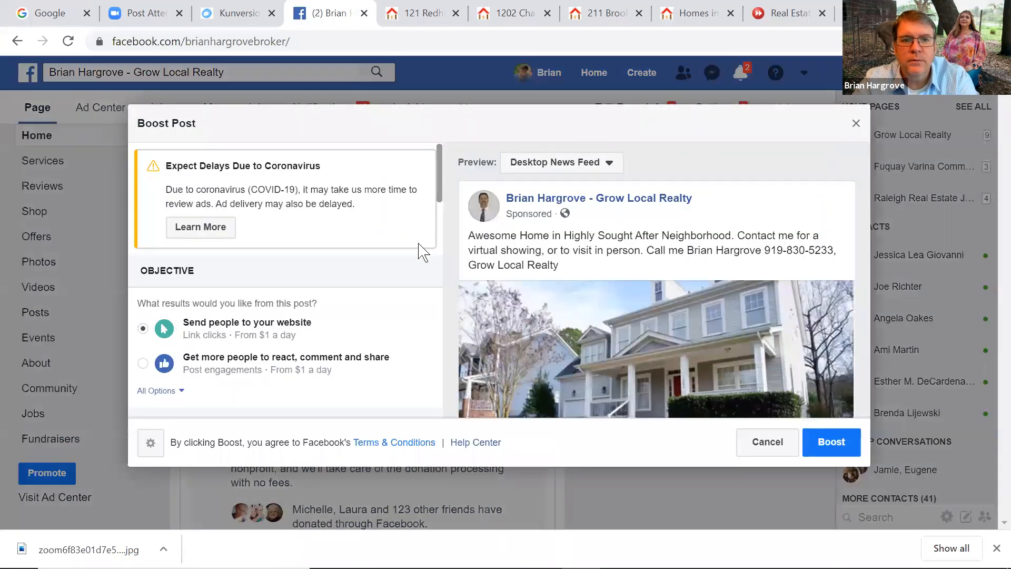
{"action": "left_click_drag", "start_coordinate": [438, 163], "coordinate": [431, 284]}
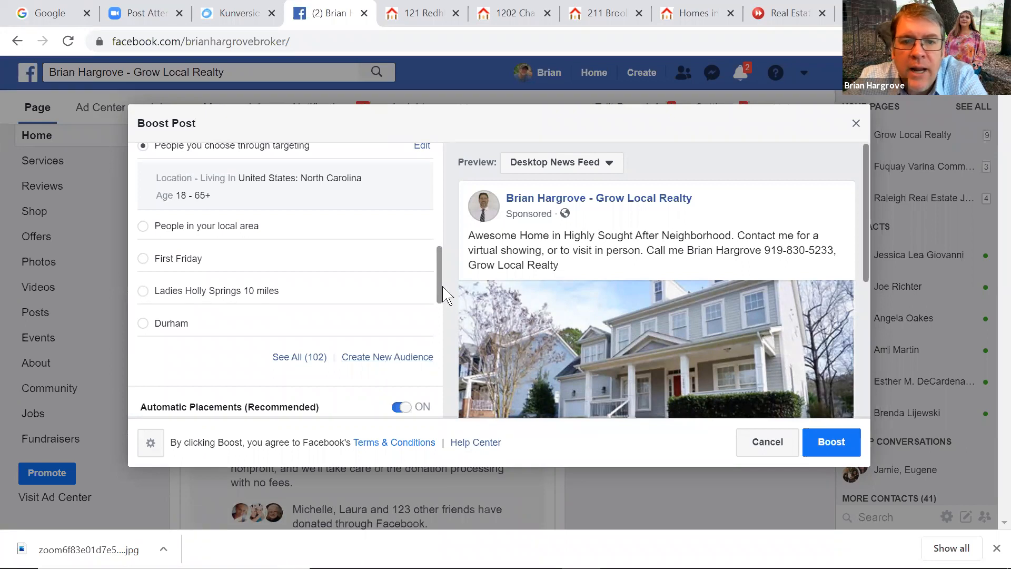
{"action": "scroll", "coordinate": [437, 271], "scroll_direction": "up", "scroll_amount": 1}
{"action": "scroll", "coordinate": [437, 271], "scroll_direction": "up", "scroll_amount": 3}
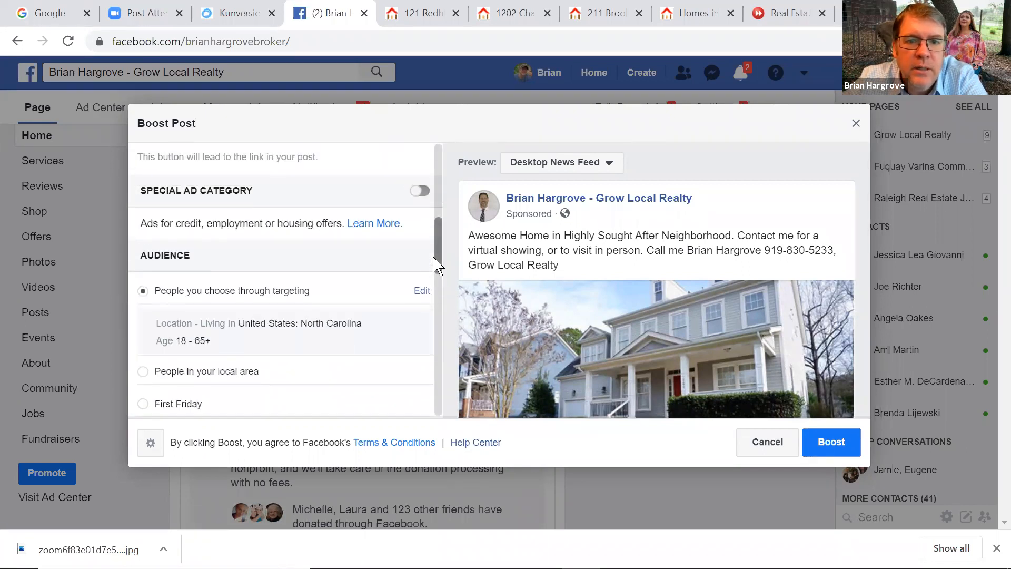
{"action": "left_click", "coordinate": [421, 293]}
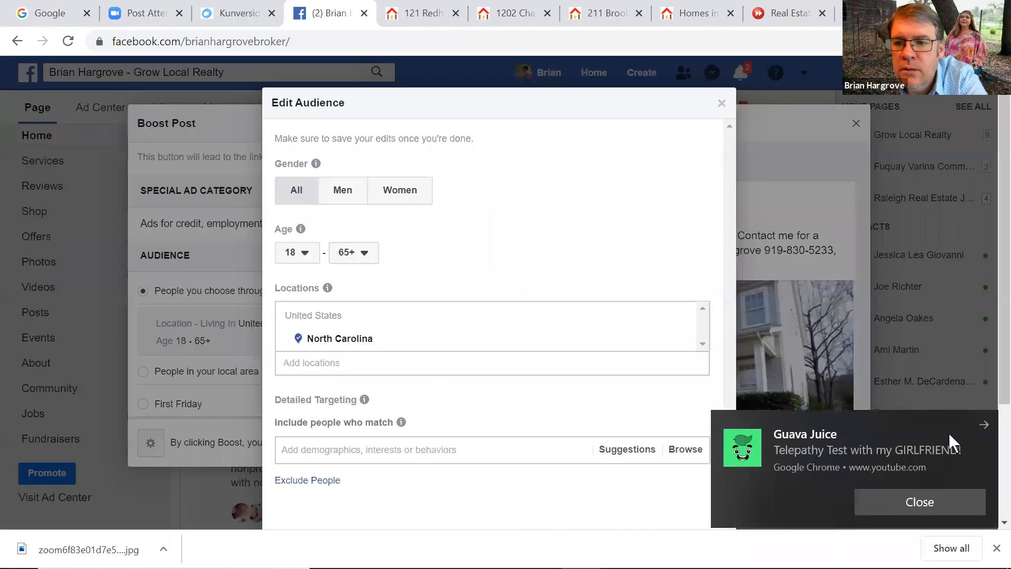
Dismiss the Chrome notification, close Edit Audience unchanged and scroll the Boost Post panel down
{"action": "left_click", "coordinate": [983, 425]}
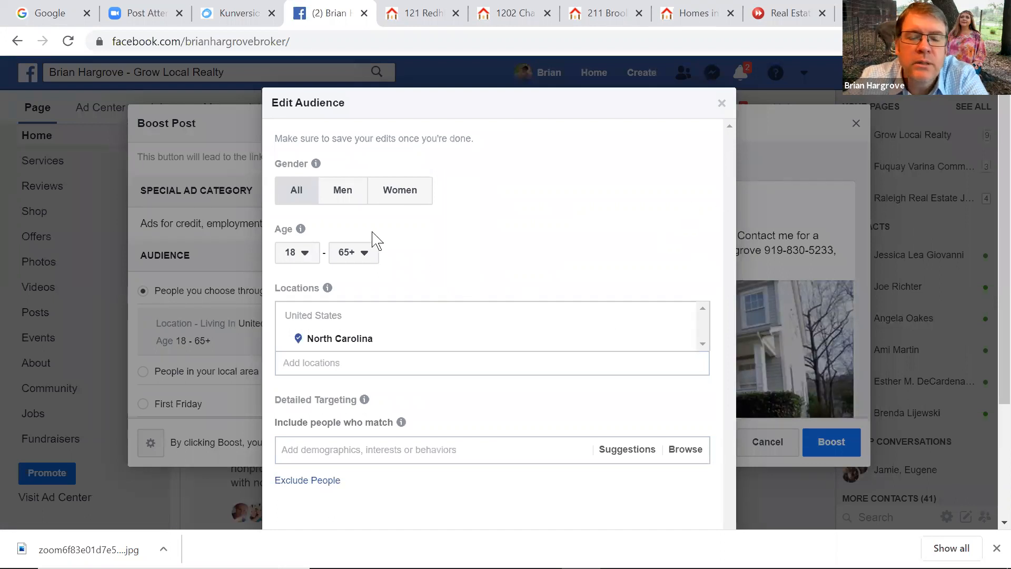
{"action": "mouse_move", "coordinate": [599, 333]}
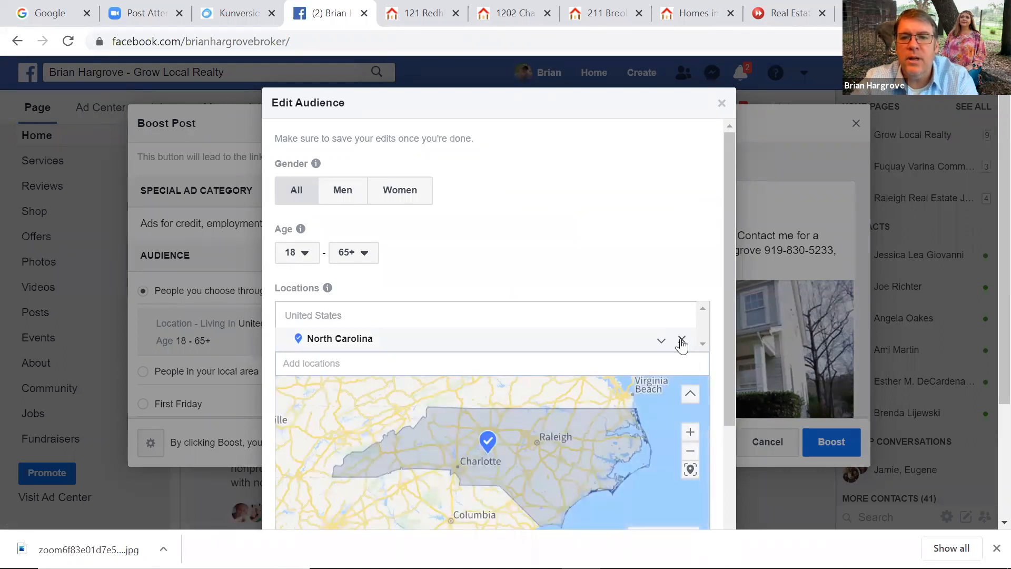
{"action": "left_click", "coordinate": [721, 104]}
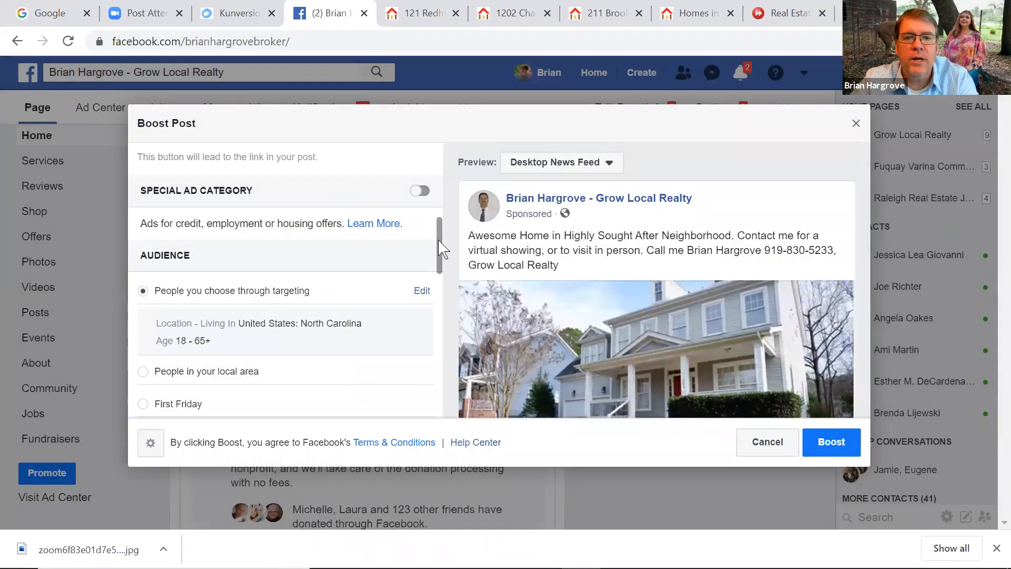
{"action": "left_click_drag", "start_coordinate": [440, 257], "coordinate": [440, 266]}
{"action": "scroll", "coordinate": [440, 266], "scroll_direction": "down", "scroll_amount": 2}
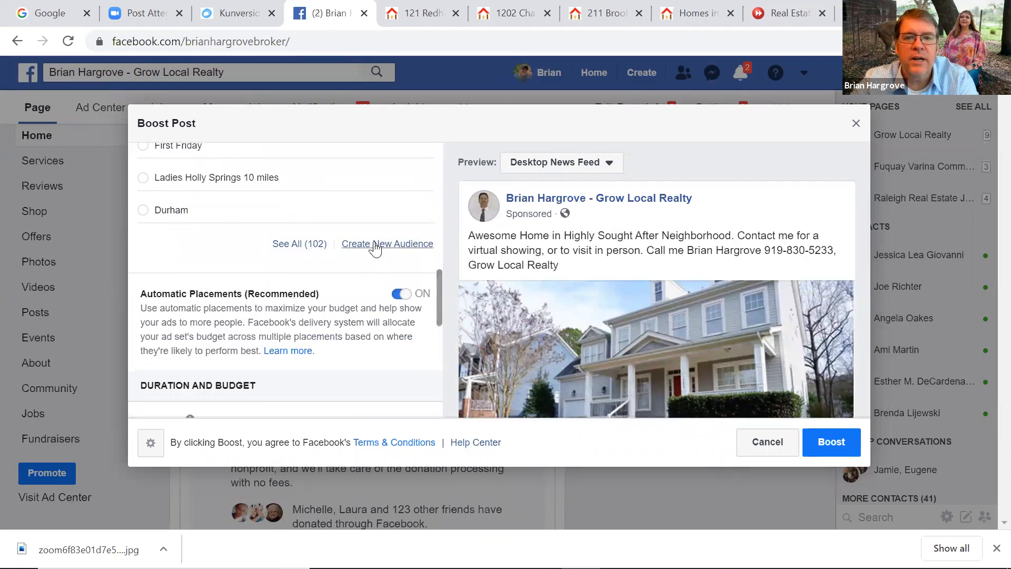
{"action": "left_click", "coordinate": [374, 246]}
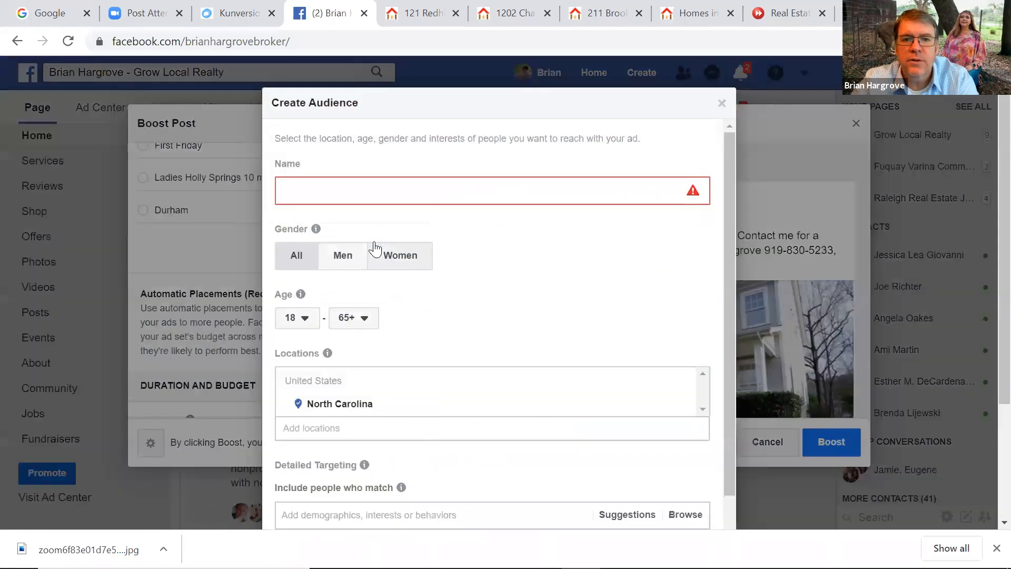
{"action": "left_click", "coordinate": [365, 195]}
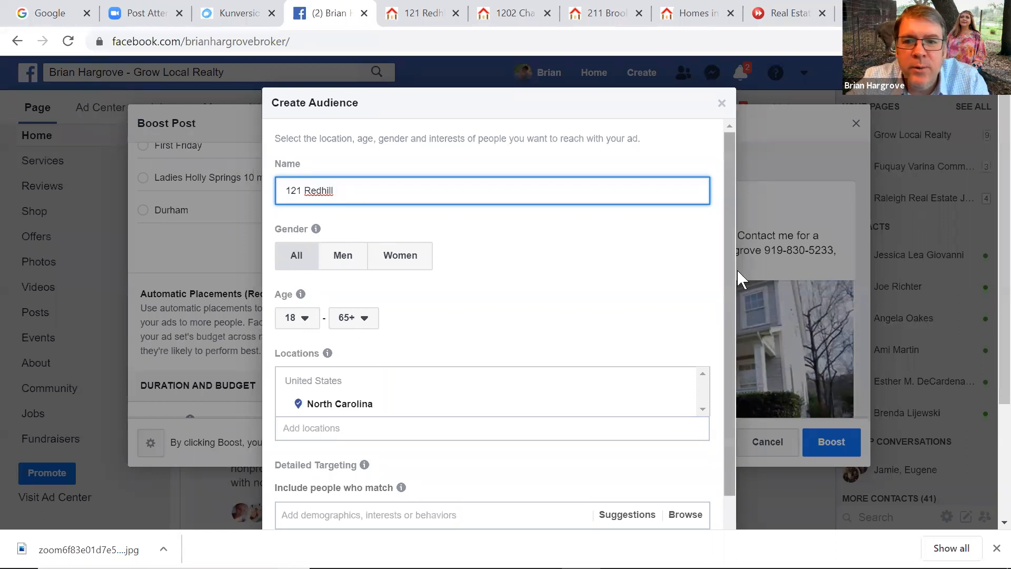
{"action": "scroll", "coordinate": [727, 295], "scroll_direction": "down", "scroll_amount": 1}
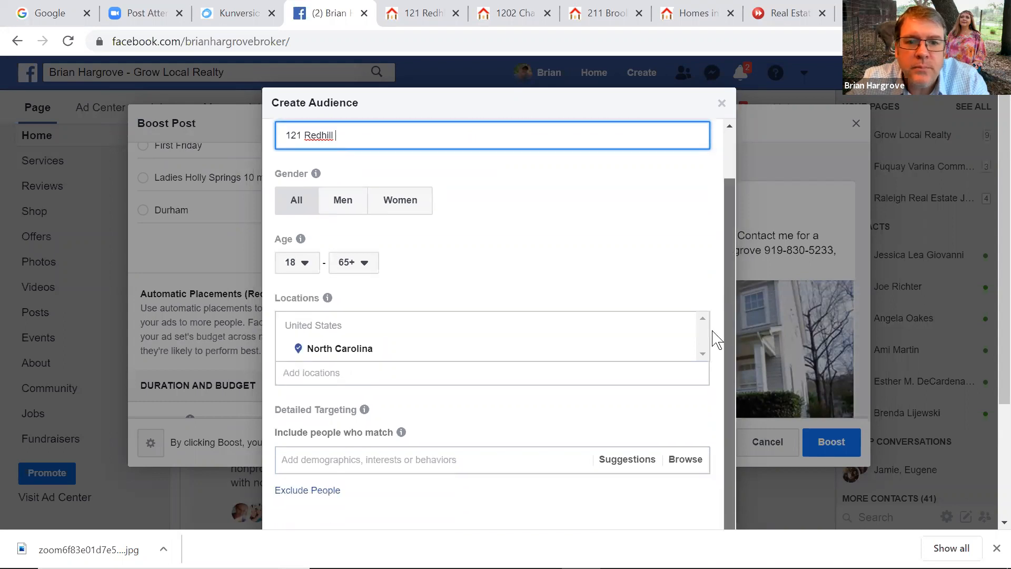
{"action": "left_click", "coordinate": [675, 356]}
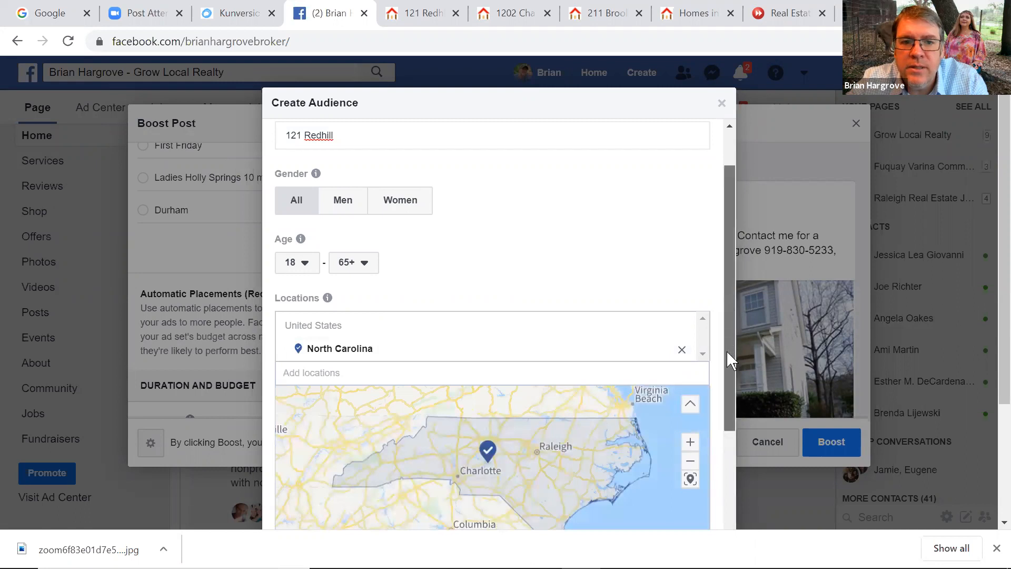
{"action": "scroll", "coordinate": [727, 352], "scroll_direction": "down", "scroll_amount": 2}
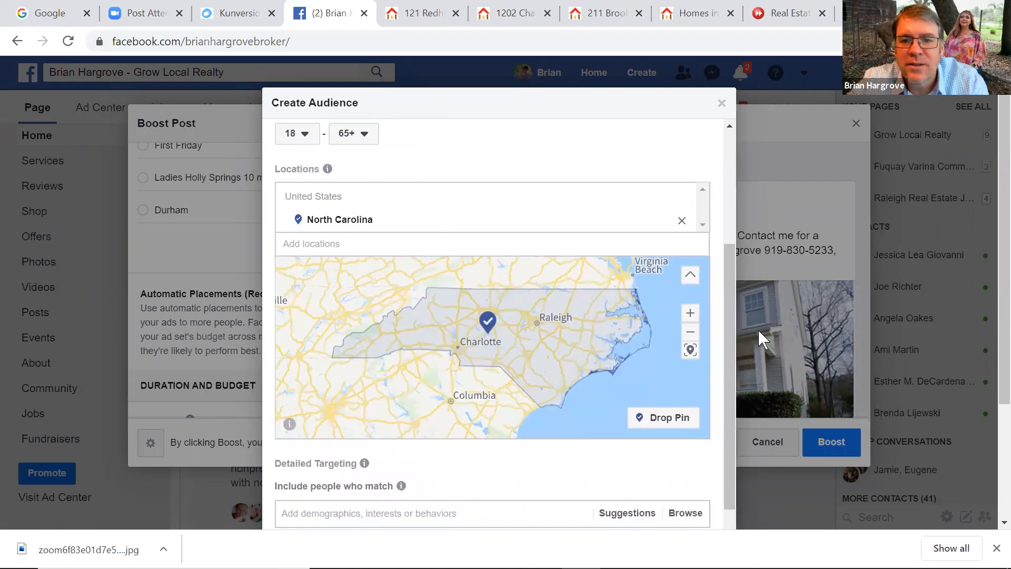
{"action": "left_click_drag", "start_coordinate": [728, 311], "coordinate": [708, 343]}
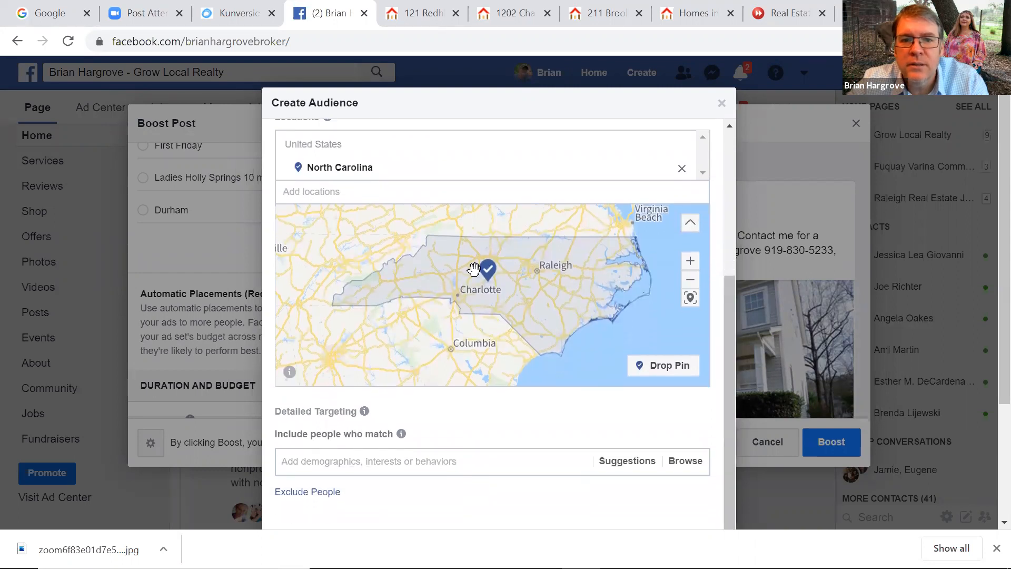
{"action": "left_click_drag", "start_coordinate": [491, 272], "coordinate": [460, 275]}
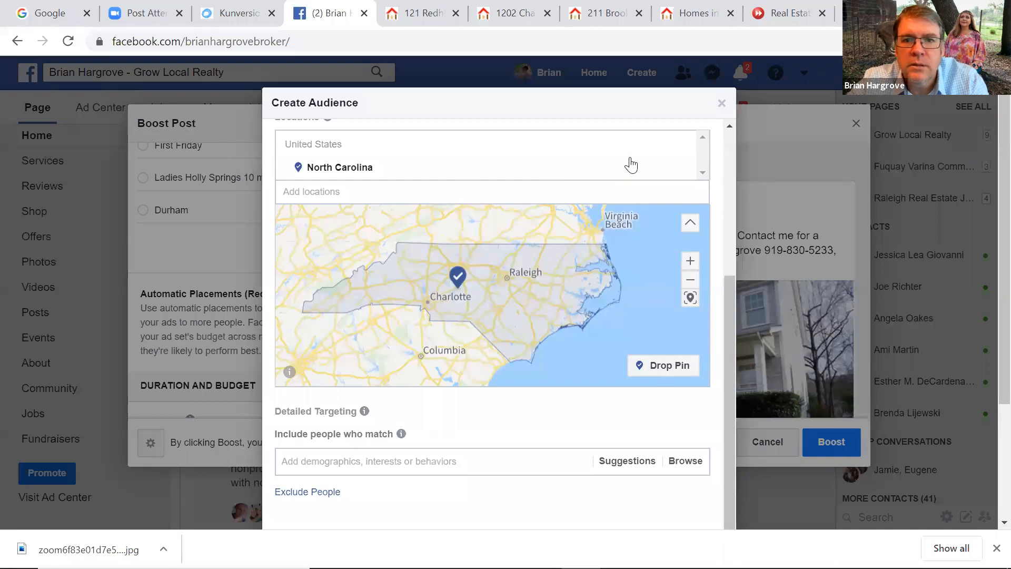
Search the audience locations for 'holly springs'
{"action": "left_click", "coordinate": [440, 197]}
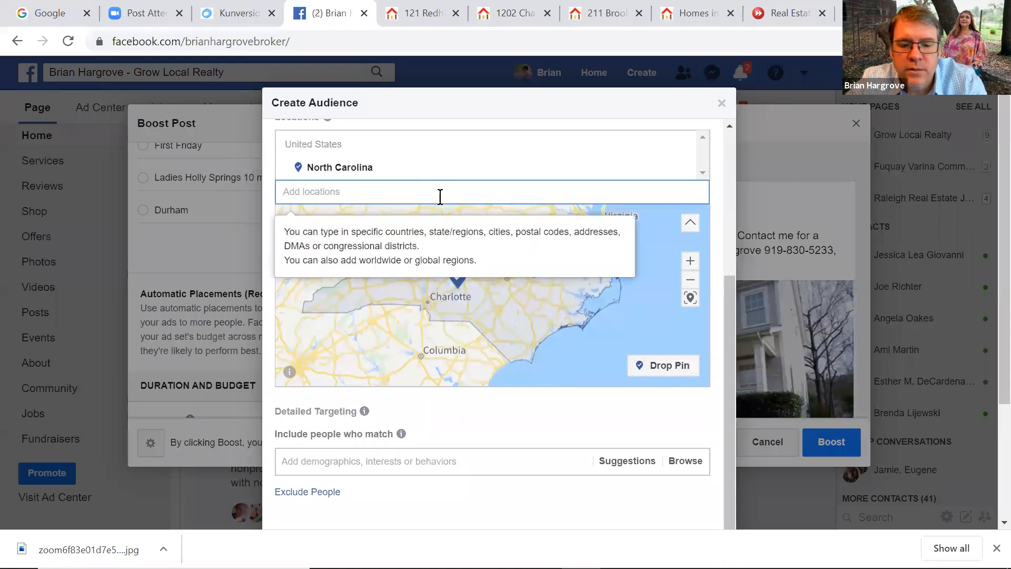
{"action": "type", "text": "ho"}
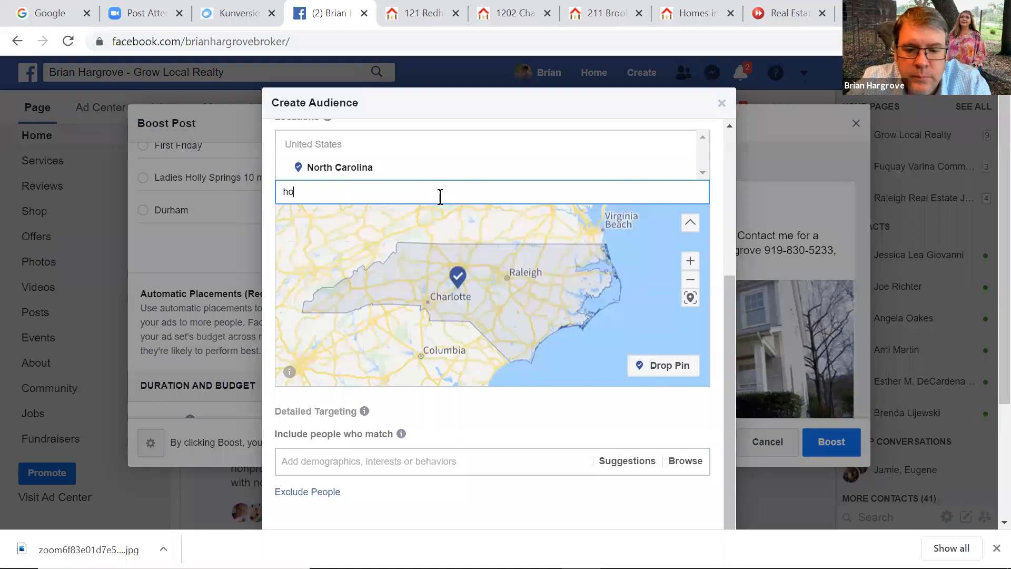
{"action": "type", "text": "lly spring"}
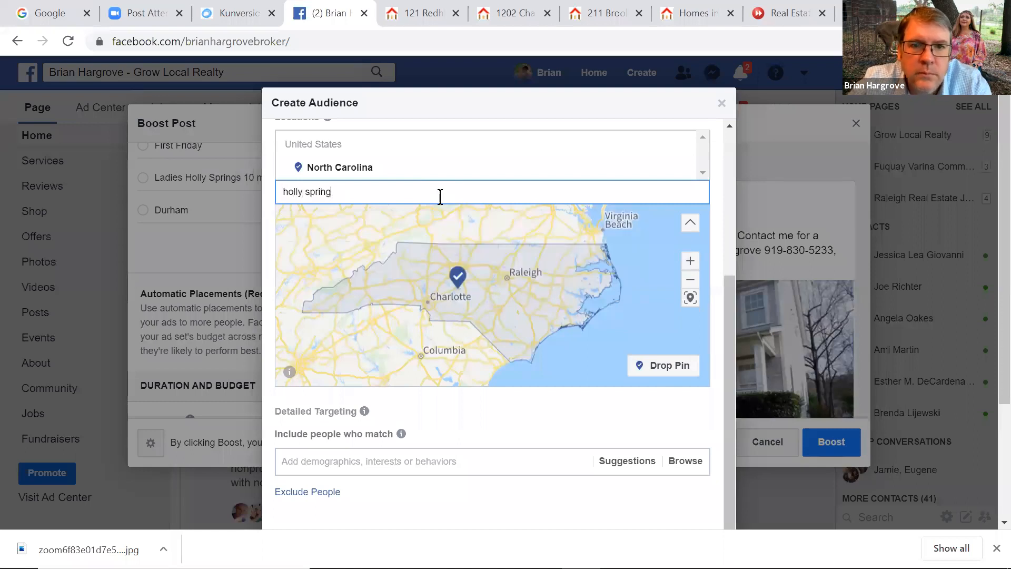
{"action": "type", "text": "s"}
{"action": "key", "text": "Return"}
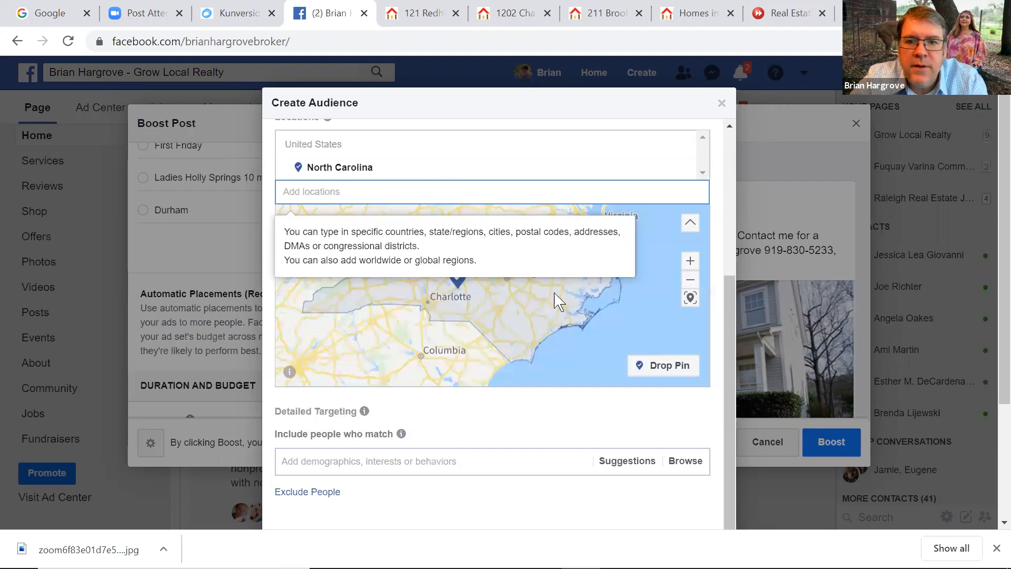
Drop a pin near Holly Springs at street level by Middle Creek School Park
{"action": "left_click", "coordinate": [662, 367]}
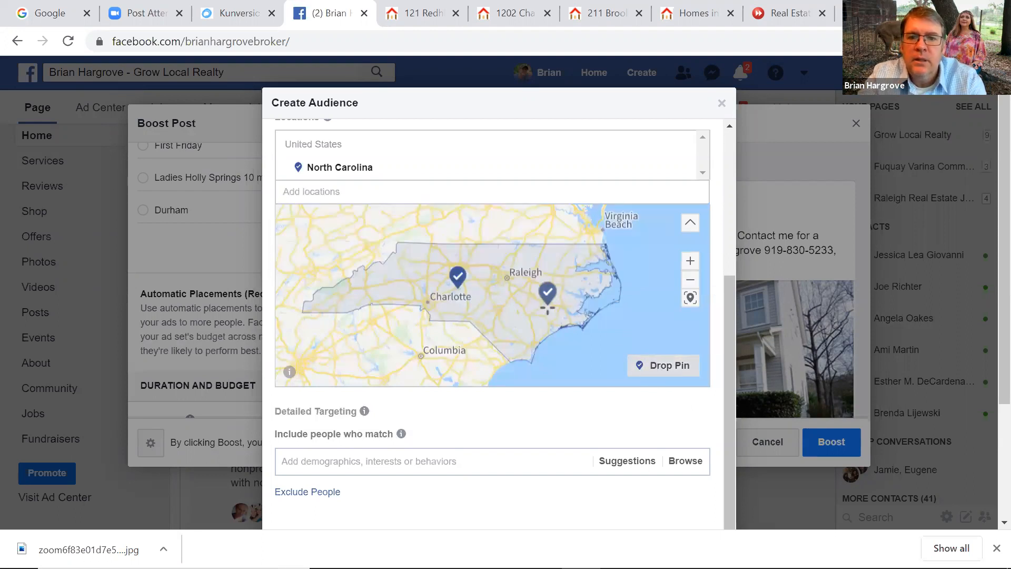
{"action": "left_click", "coordinate": [690, 264]}
{"action": "scroll", "coordinate": [606, 241], "scroll_direction": "up", "scroll_amount": 1}
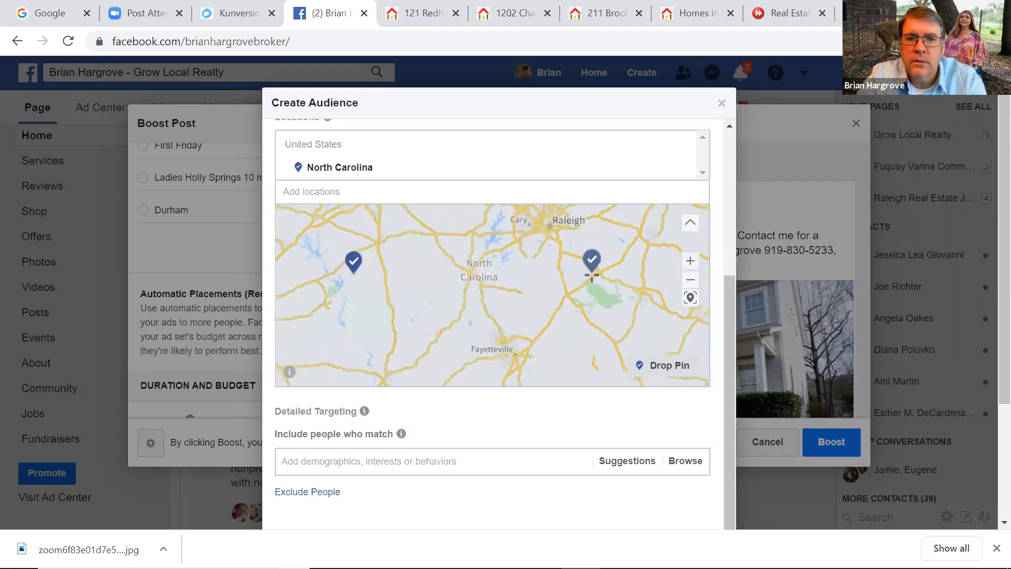
{"action": "left_click", "coordinate": [690, 263]}
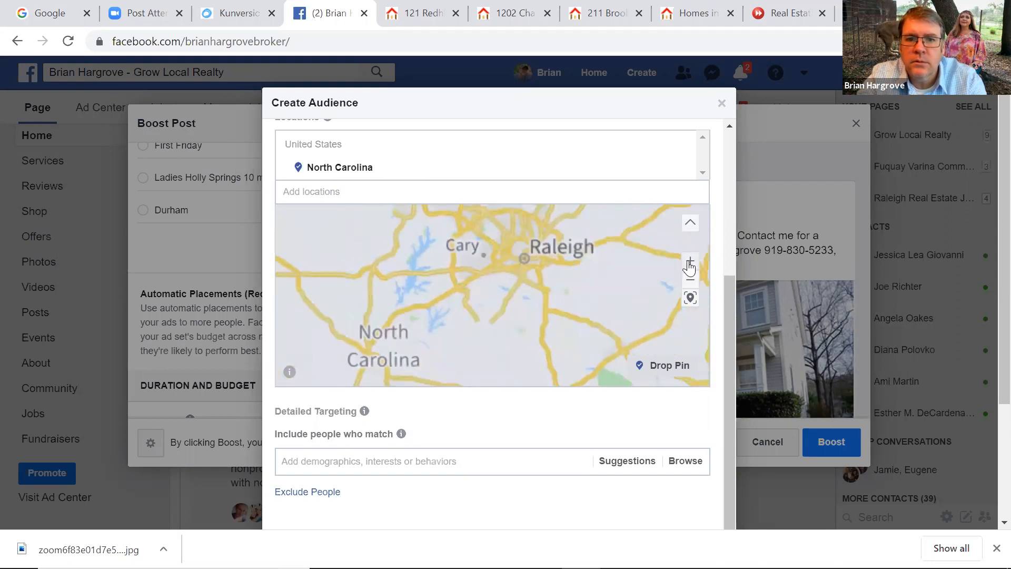
{"action": "left_click", "coordinate": [690, 263]}
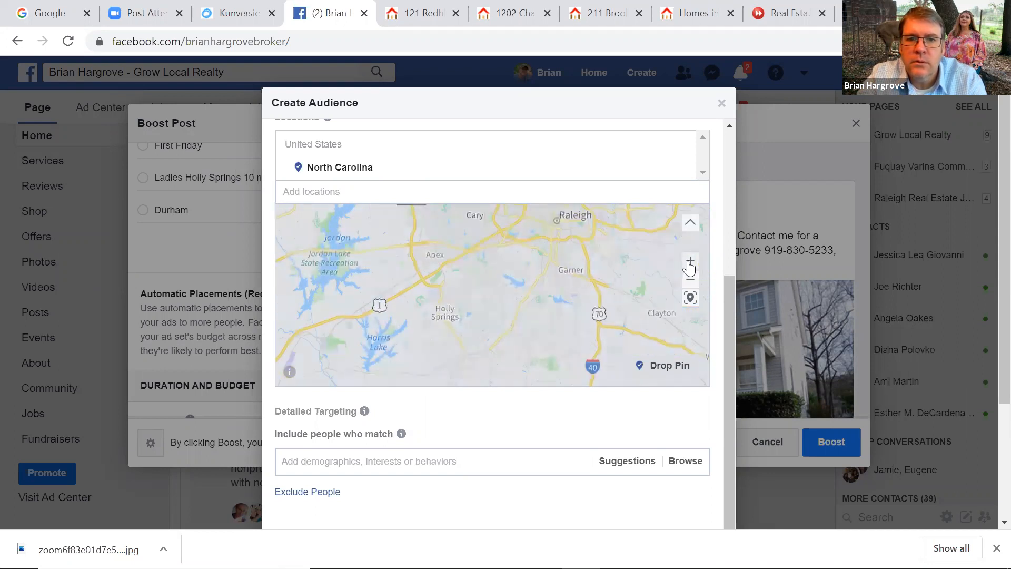
{"action": "left_click", "coordinate": [689, 263]}
{"action": "left_click_drag", "start_coordinate": [528, 299], "coordinate": [565, 243]}
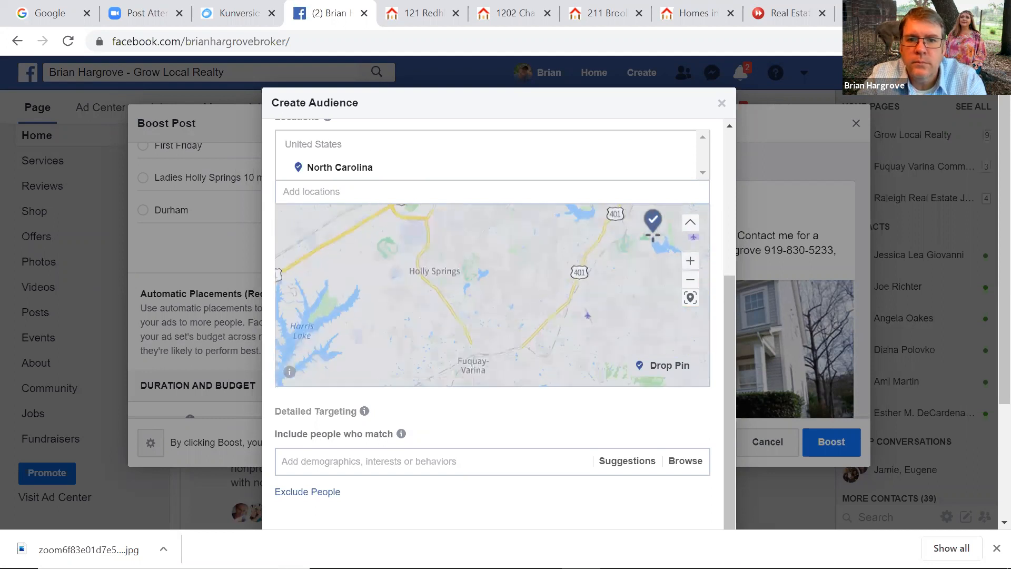
{"action": "left_click", "coordinate": [690, 261]}
{"action": "left_click_drag", "start_coordinate": [485, 295], "coordinate": [475, 330]}
{"action": "left_click_drag", "start_coordinate": [485, 296], "coordinate": [435, 348]}
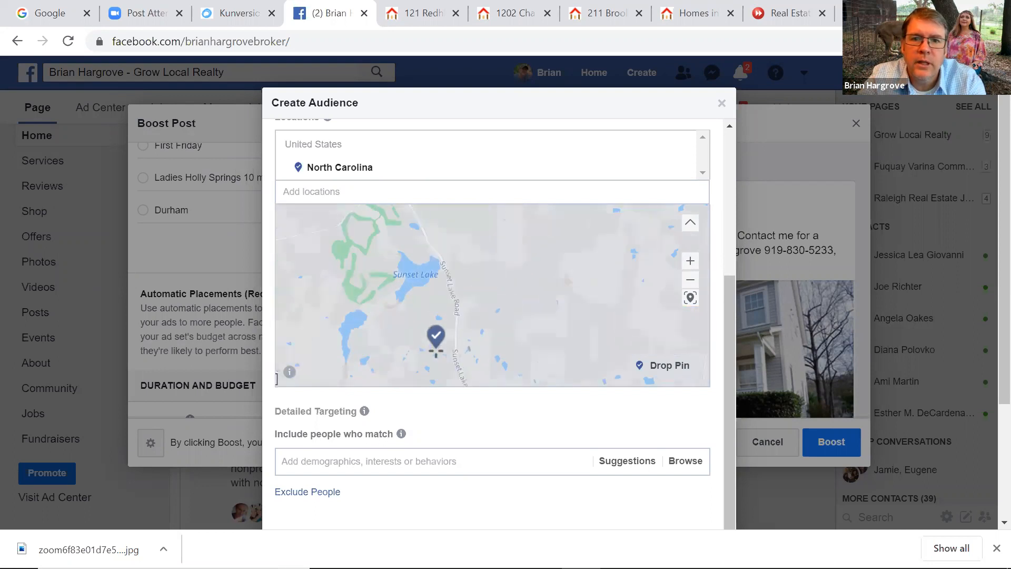
{"action": "left_click_drag", "start_coordinate": [475, 322], "coordinate": [449, 360]}
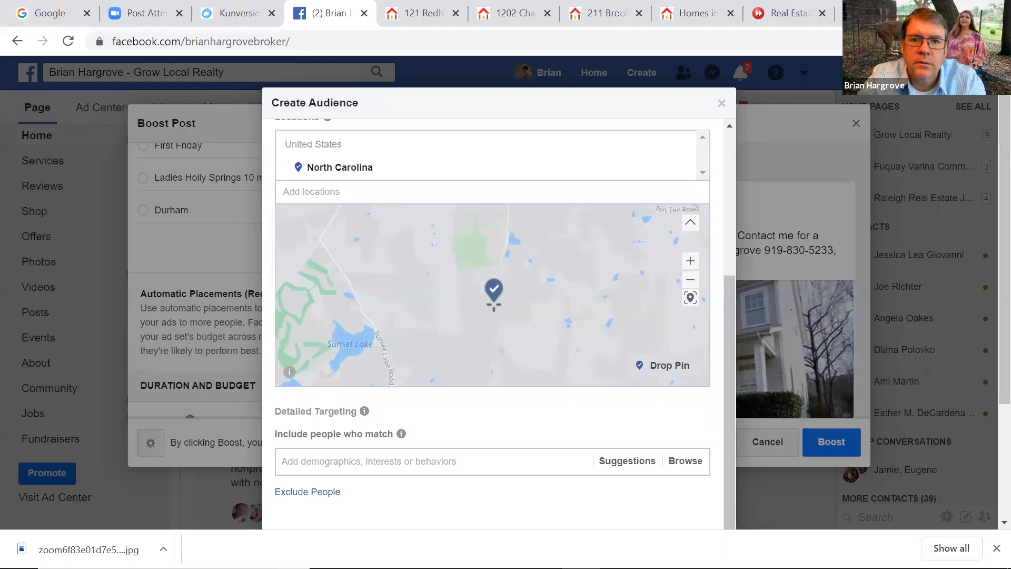
{"action": "left_click_drag", "start_coordinate": [493, 305], "coordinate": [487, 324]}
{"action": "left_click", "coordinate": [691, 261]}
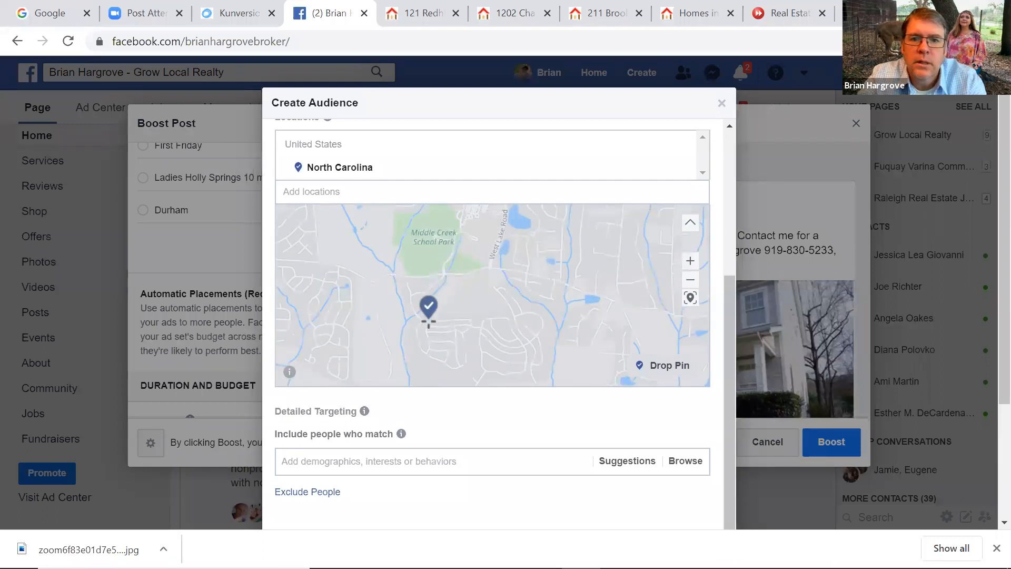
{"action": "left_click_drag", "start_coordinate": [417, 321], "coordinate": [493, 300]}
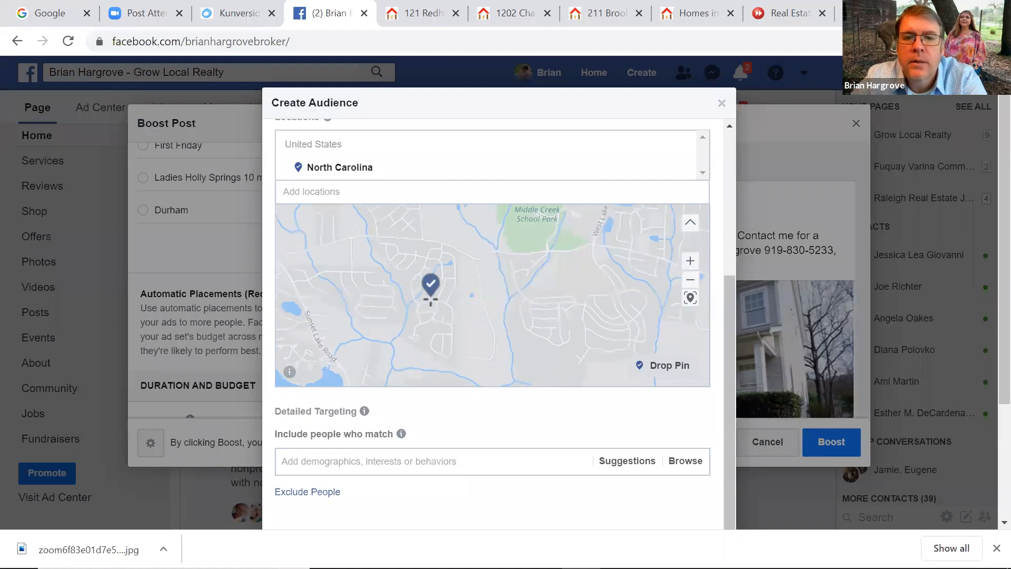
{"action": "left_click", "coordinate": [429, 295]}
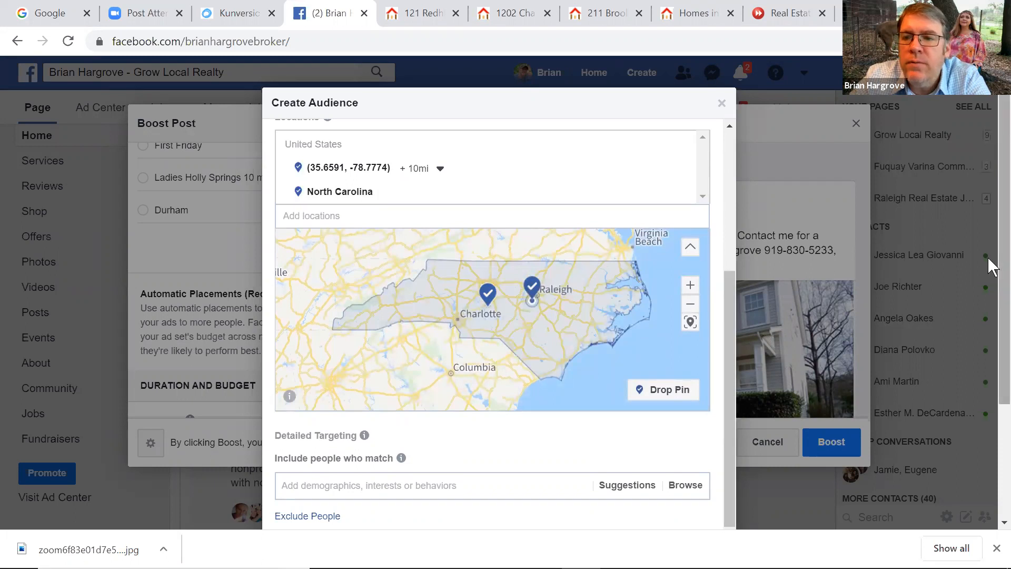
Set the pinned location's radius to 15 miles
{"action": "right_click", "coordinate": [989, 292]}
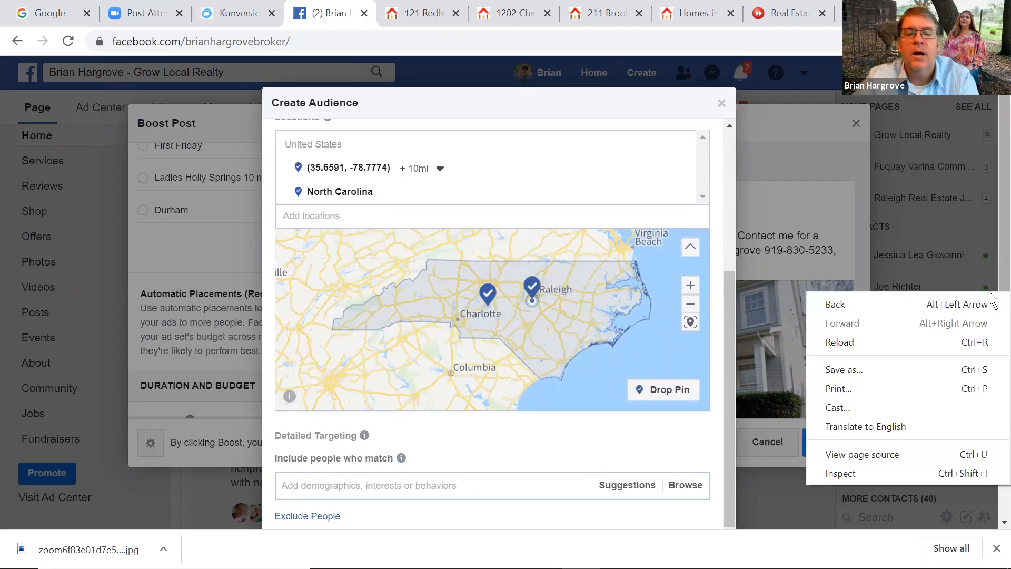
{"action": "left_click", "coordinate": [440, 168]}
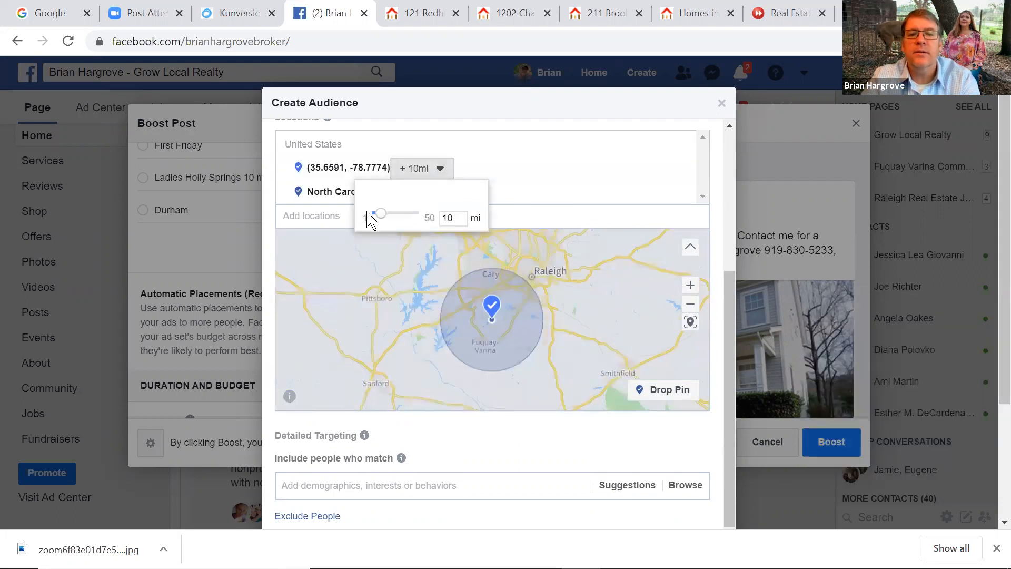
{"action": "left_click_drag", "start_coordinate": [393, 220], "coordinate": [382, 220]}
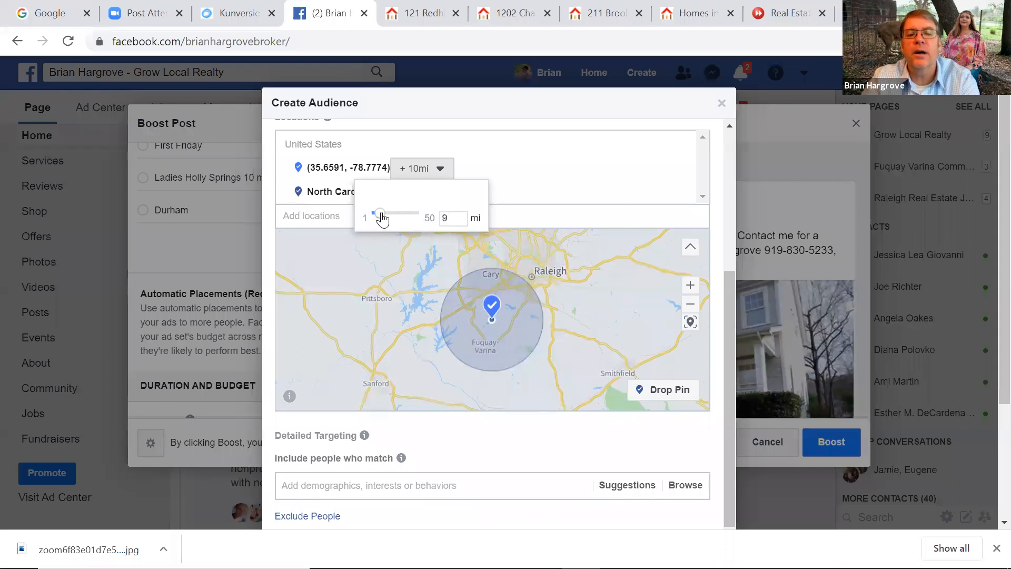
{"action": "left_click_drag", "start_coordinate": [382, 219], "coordinate": [389, 218]}
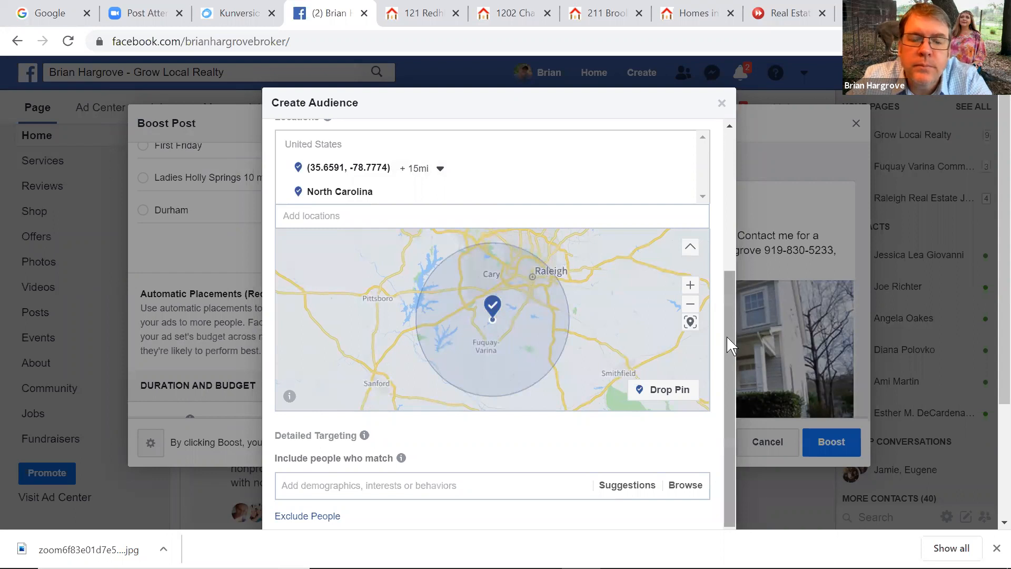
{"action": "right_click", "coordinate": [717, 294]}
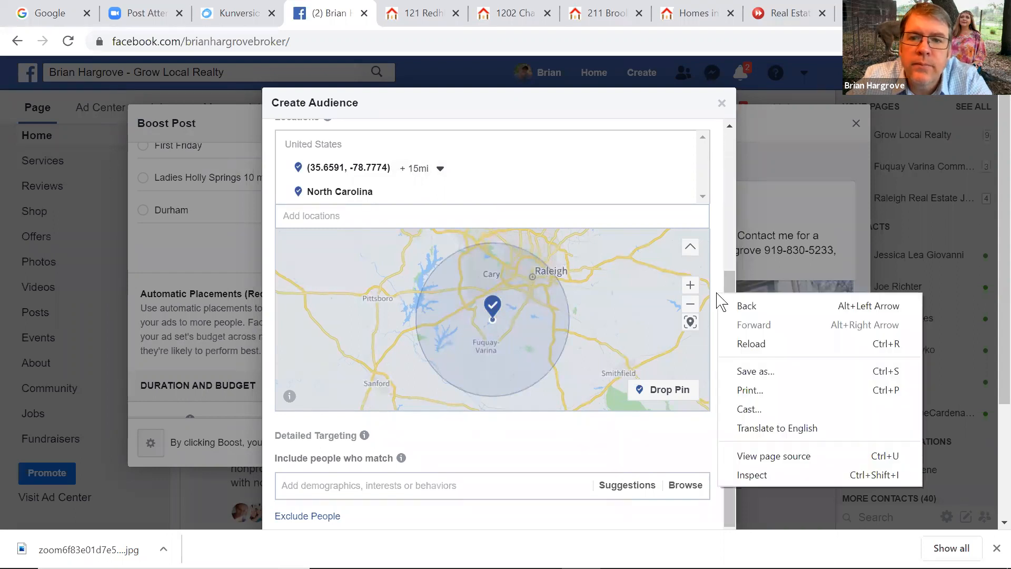
{"action": "left_click", "coordinate": [683, 204]}
{"action": "mouse_move", "coordinate": [682, 202]}
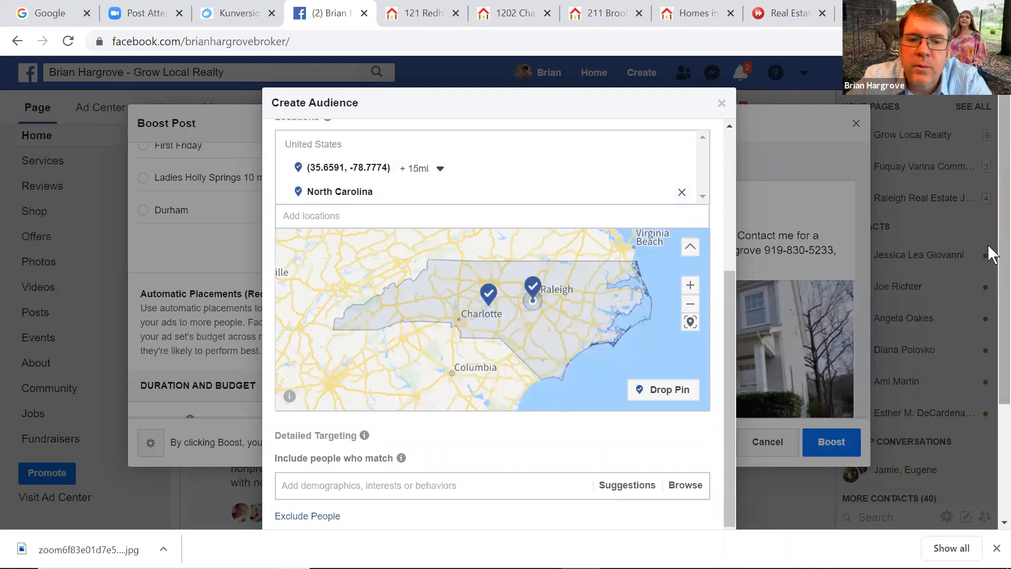
{"action": "right_click", "coordinate": [989, 305]}
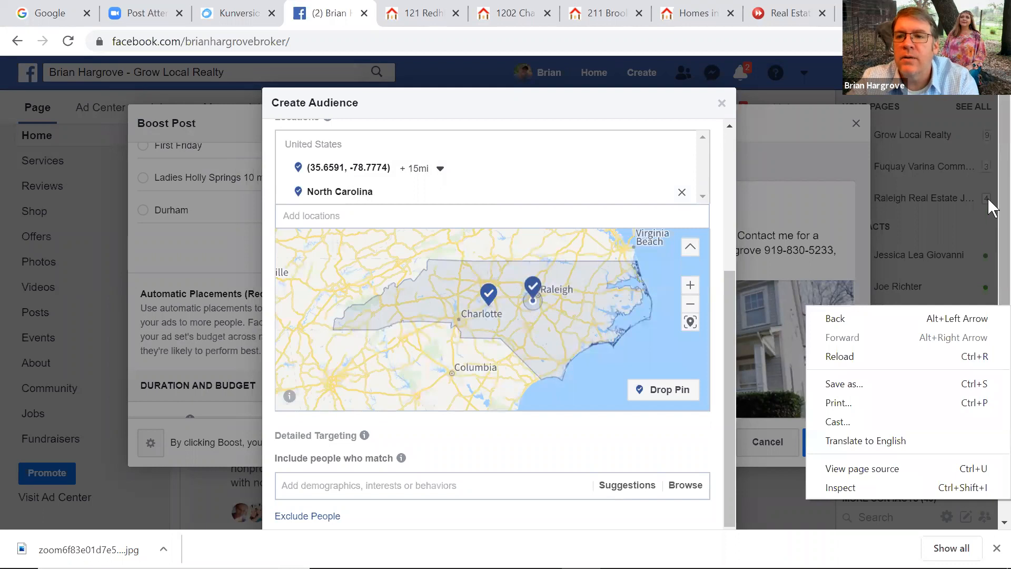
{"action": "left_click", "coordinate": [989, 286]}
{"action": "scroll", "coordinate": [989, 287], "scroll_direction": "down", "scroll_amount": 3}
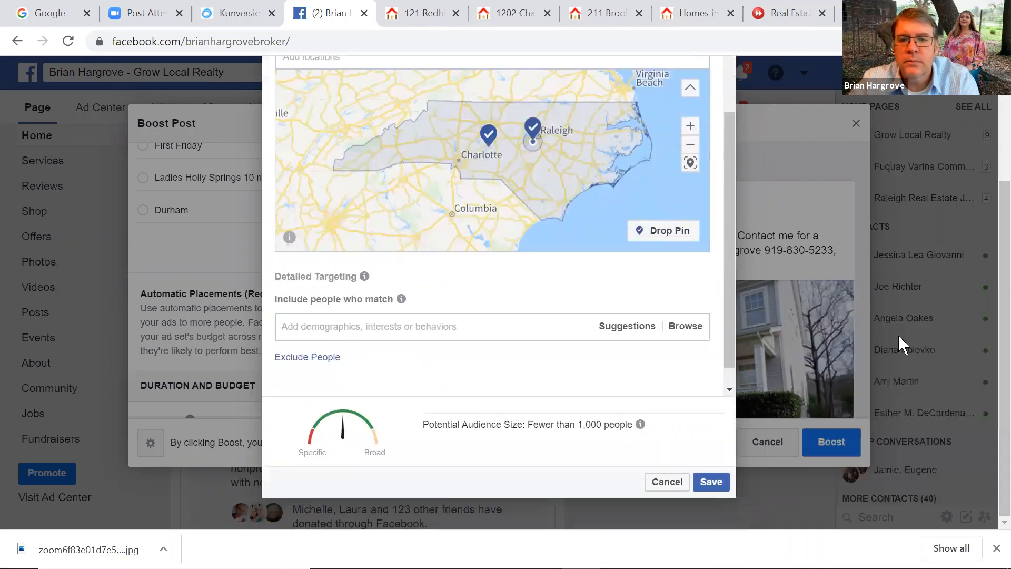
{"action": "scroll", "coordinate": [726, 327], "scroll_direction": "down", "scroll_amount": 1}
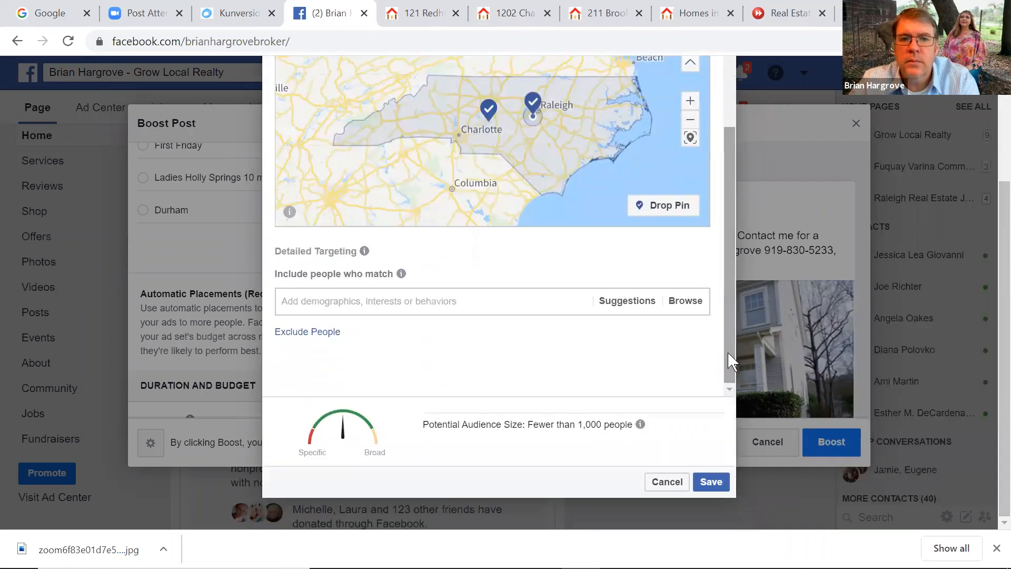
{"action": "scroll", "coordinate": [830, 188], "scroll_direction": "up", "scroll_amount": 3}
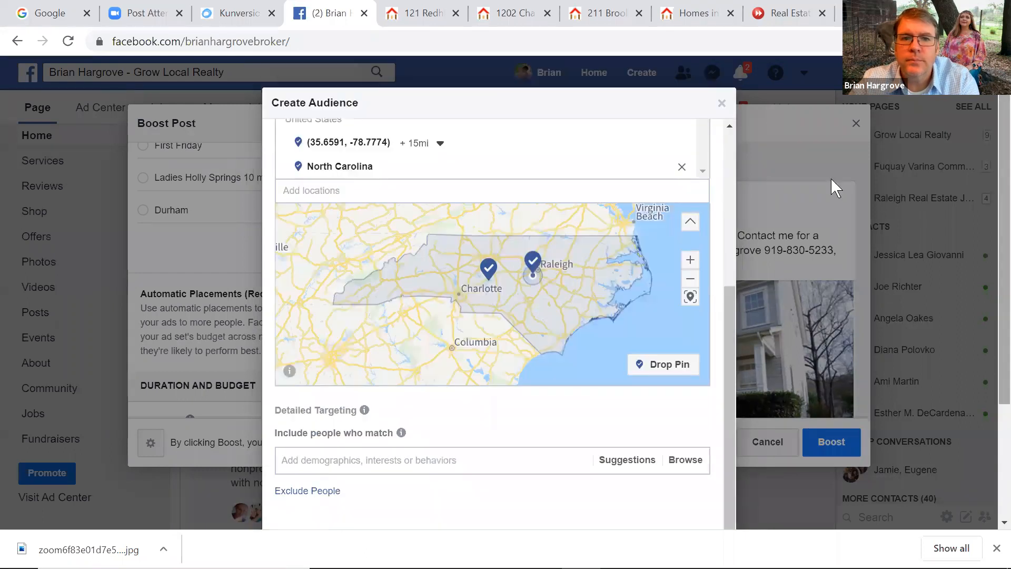
{"action": "right_click", "coordinate": [351, 172]}
{"action": "left_click", "coordinate": [347, 170]}
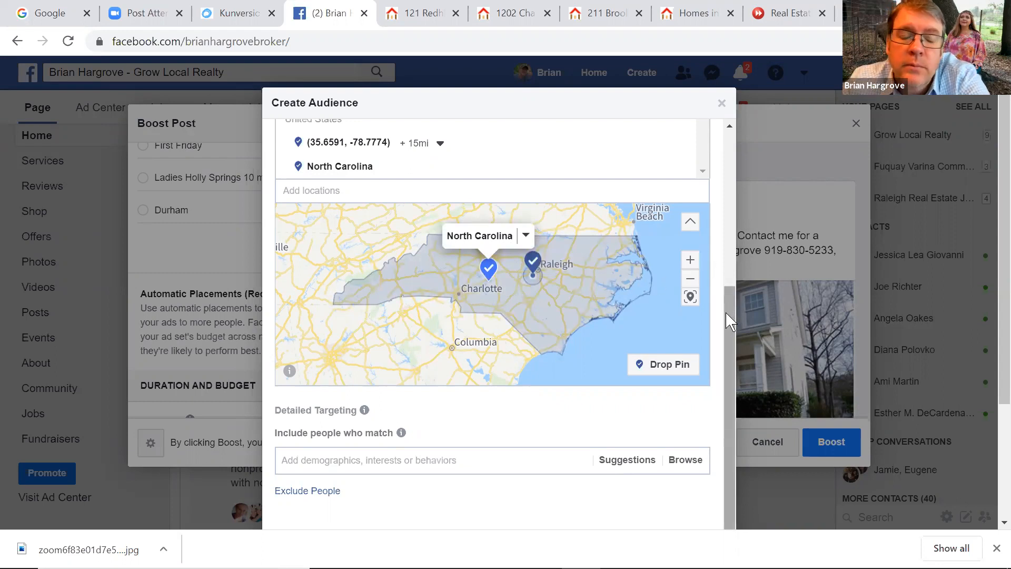
{"action": "right_click", "coordinate": [726, 330]}
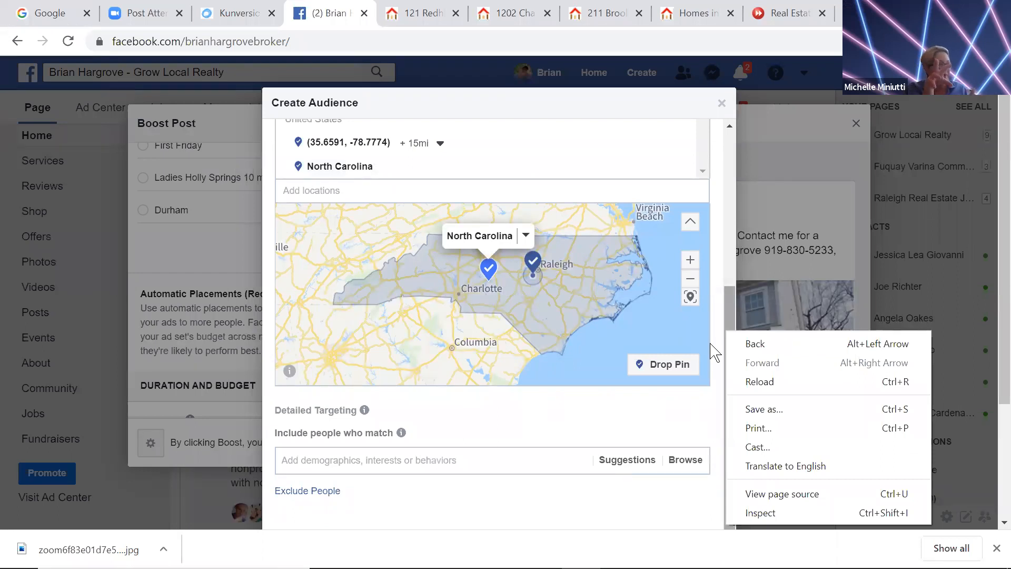
{"action": "left_click", "coordinate": [722, 103]}
{"action": "left_click", "coordinate": [722, 103]}
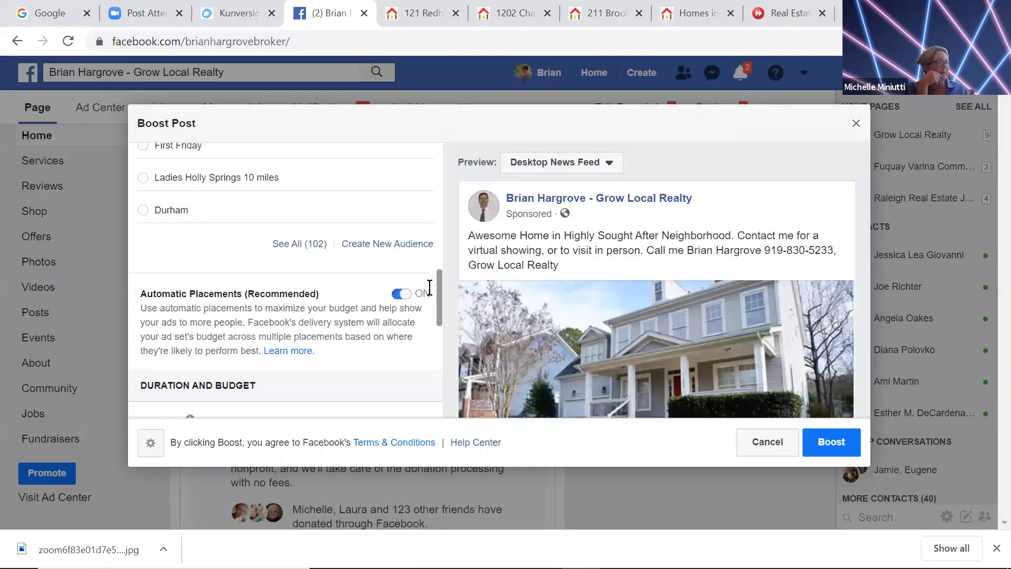
{"action": "left_click_drag", "start_coordinate": [440, 311], "coordinate": [437, 268]}
{"action": "scroll", "coordinate": [437, 269], "scroll_direction": "down", "scroll_amount": 2}
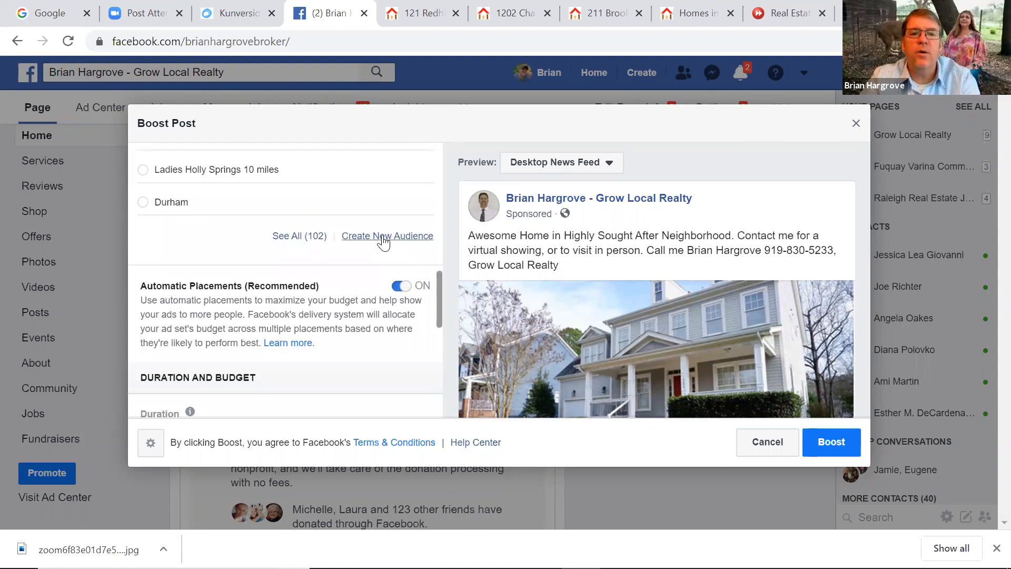
{"action": "left_click", "coordinate": [384, 238]}
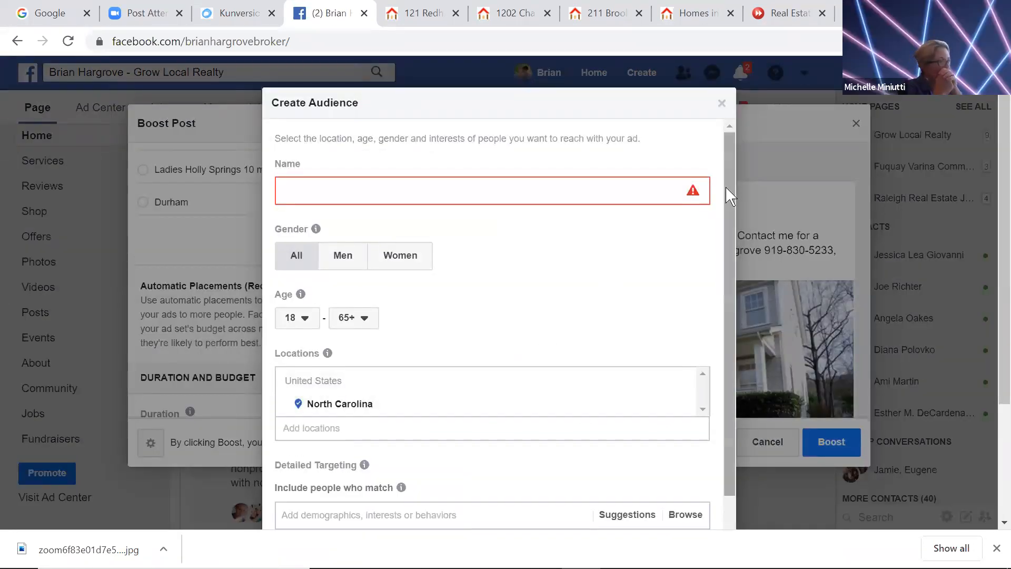
{"action": "left_click_drag", "start_coordinate": [727, 190], "coordinate": [727, 305]}
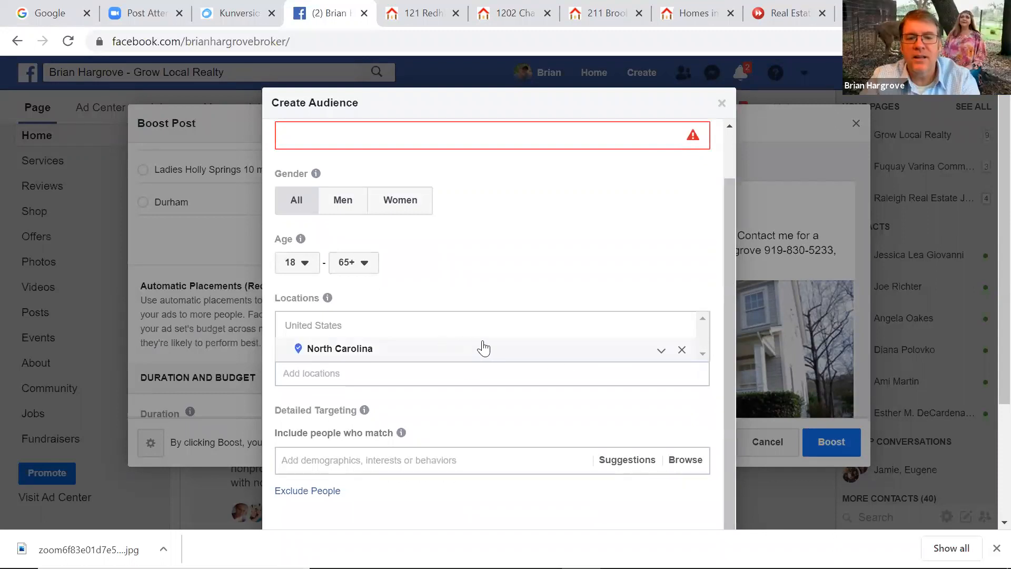
{"action": "left_click", "coordinate": [661, 351]}
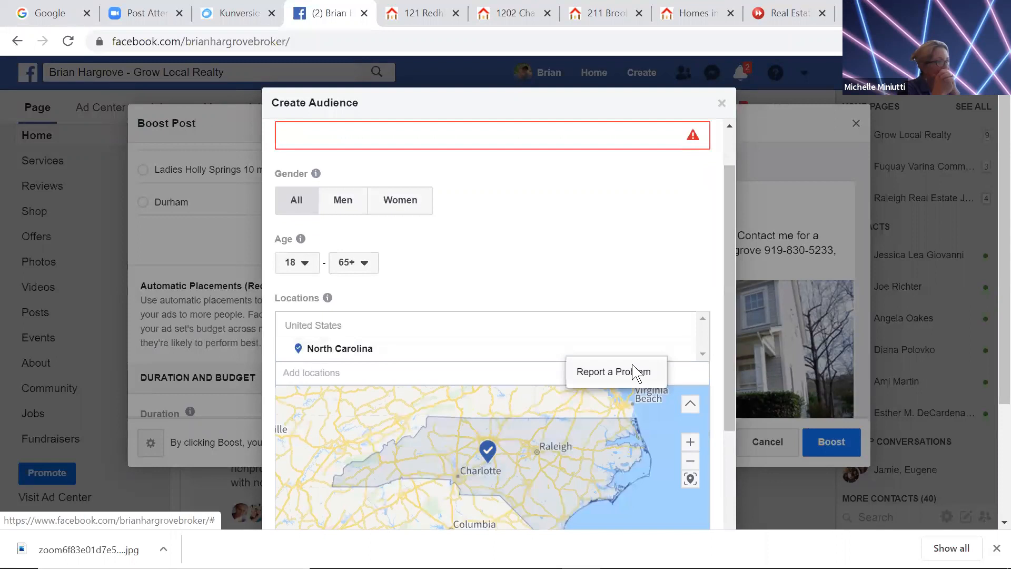
Report a problem on North Carolina with comment 'will not let me delete state when I choose another area'
{"action": "left_click", "coordinate": [642, 370]}
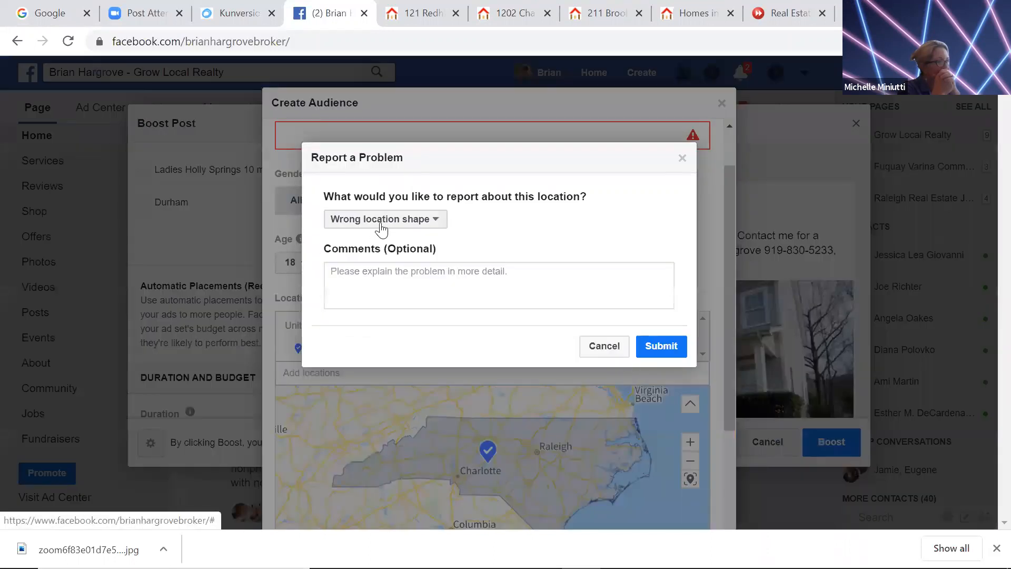
{"action": "left_click", "coordinate": [353, 266]}
{"action": "type", "text": "will not let me dele"}
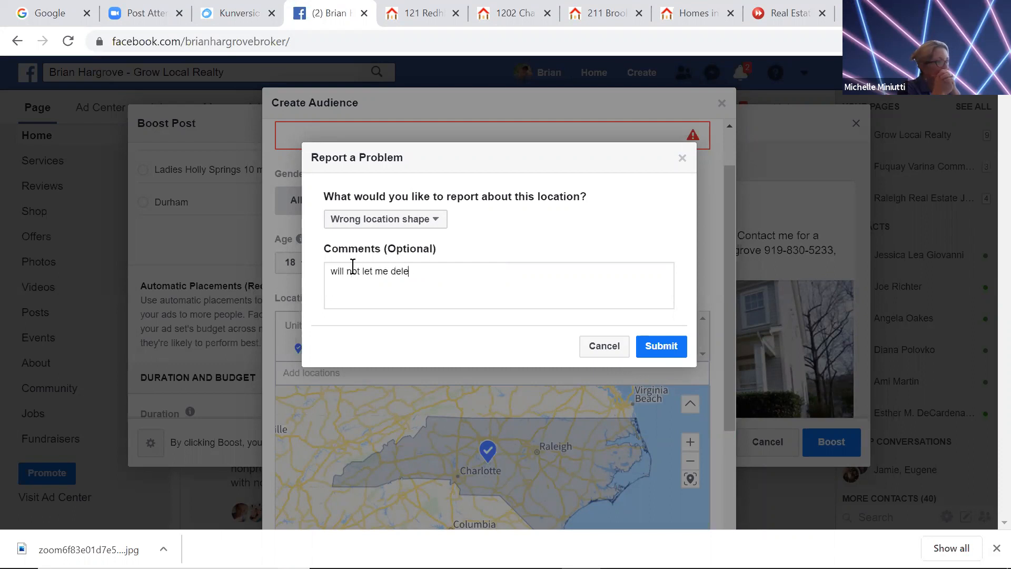
{"action": "type", "text": "te state when I "}
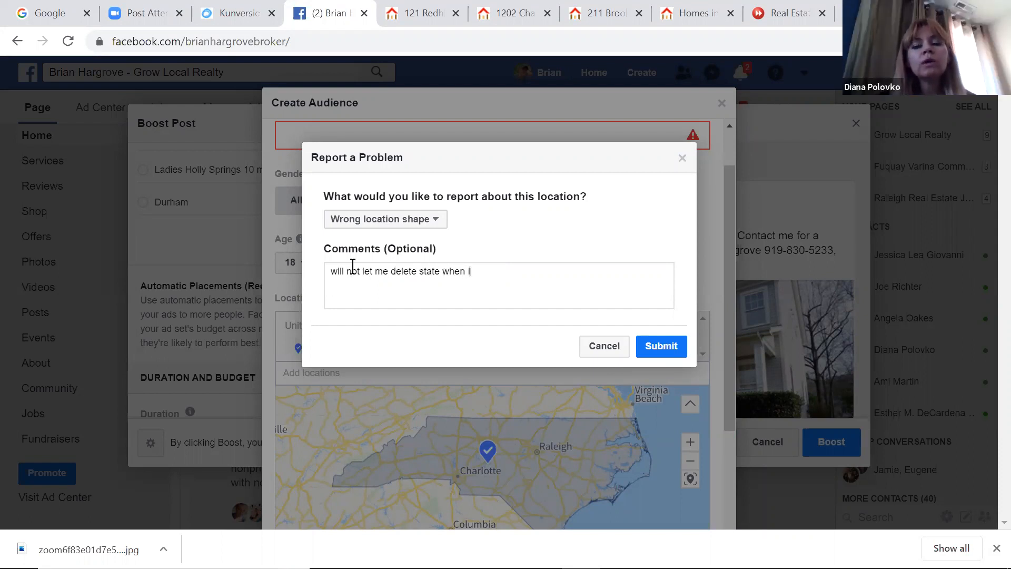
{"action": "type", "text": "choose another area"}
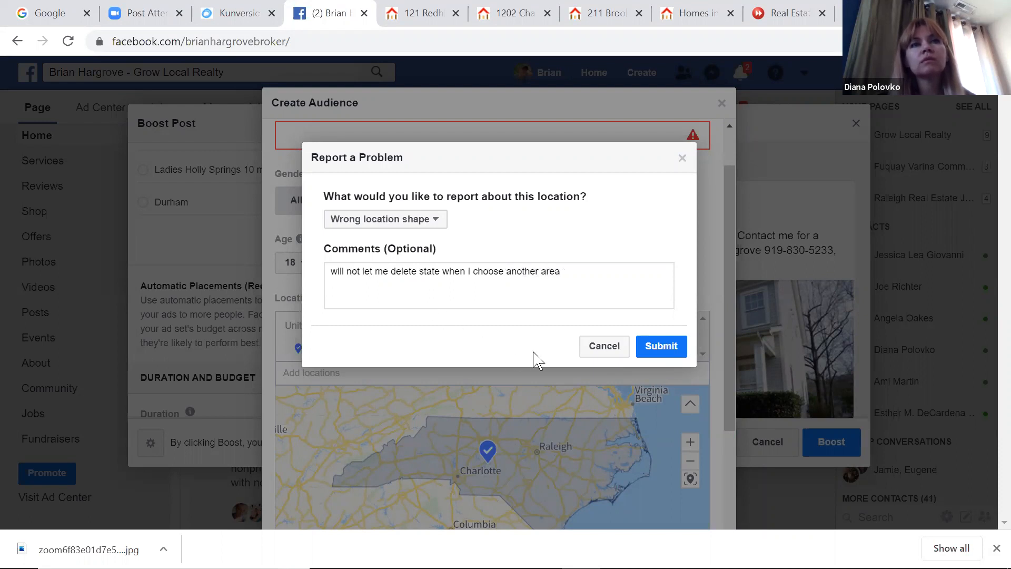
{"action": "left_click", "coordinate": [650, 347]}
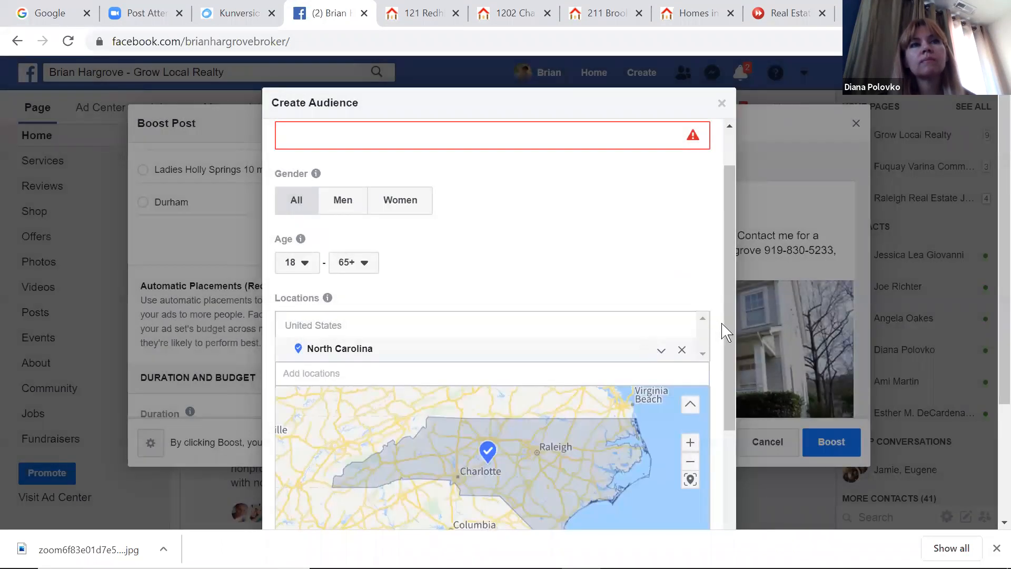
Scroll through the Create Audience dialog, then close it without saving the audience
{"action": "left_click_drag", "start_coordinate": [730, 271], "coordinate": [726, 292]}
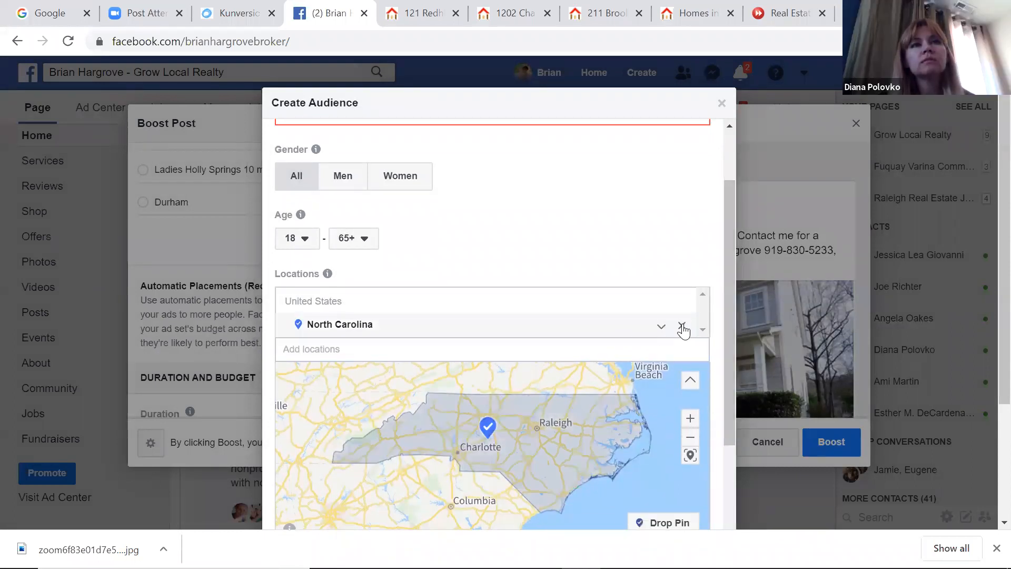
{"action": "left_click_drag", "start_coordinate": [726, 298], "coordinate": [725, 333]}
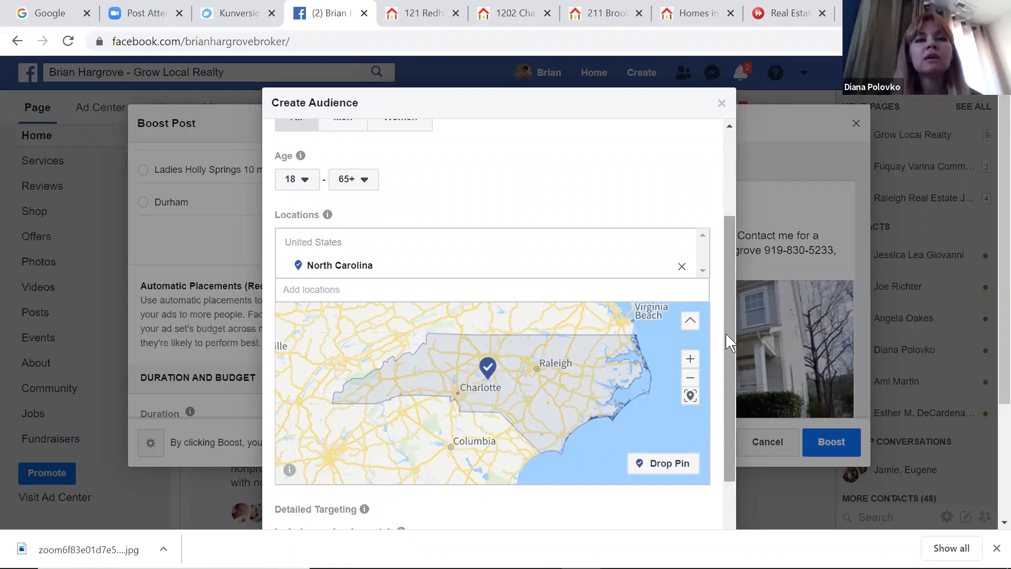
{"action": "left_click_drag", "start_coordinate": [726, 334], "coordinate": [713, 246]}
{"action": "scroll", "coordinate": [710, 275], "scroll_direction": "down", "scroll_amount": 1}
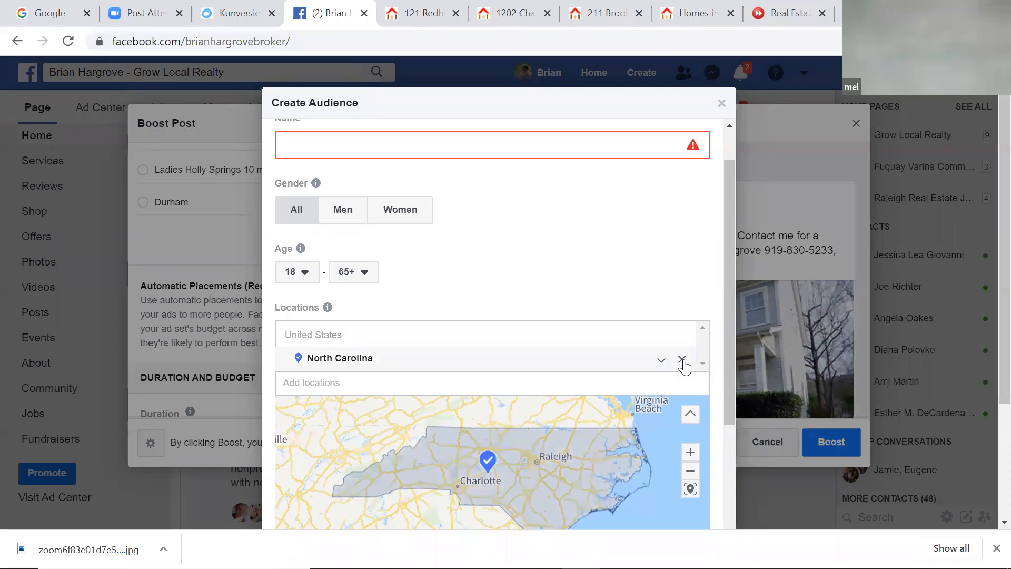
{"action": "scroll", "coordinate": [708, 248], "scroll_direction": "up", "scroll_amount": 1}
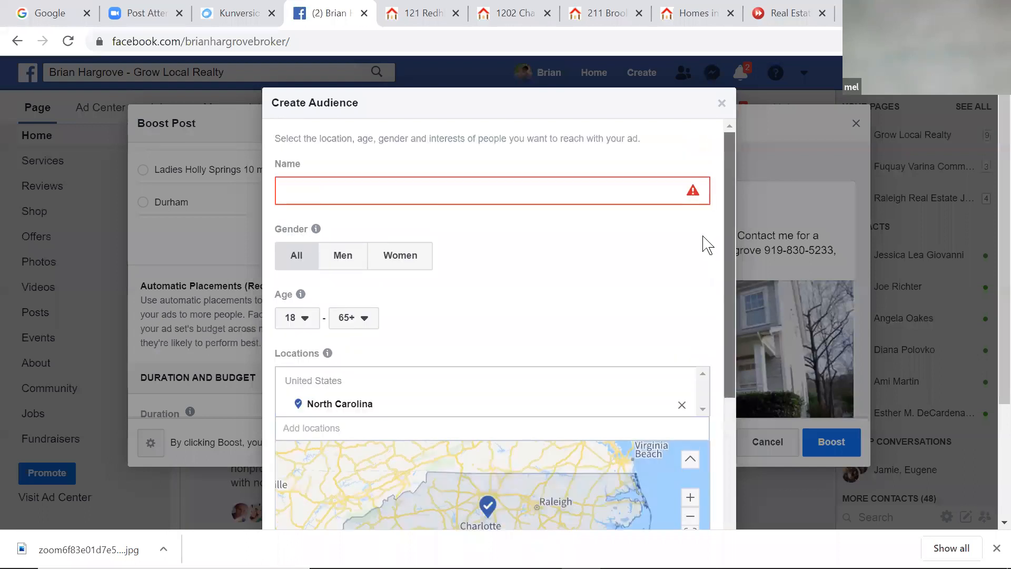
{"action": "scroll", "coordinate": [705, 333], "scroll_direction": "down", "scroll_amount": 4}
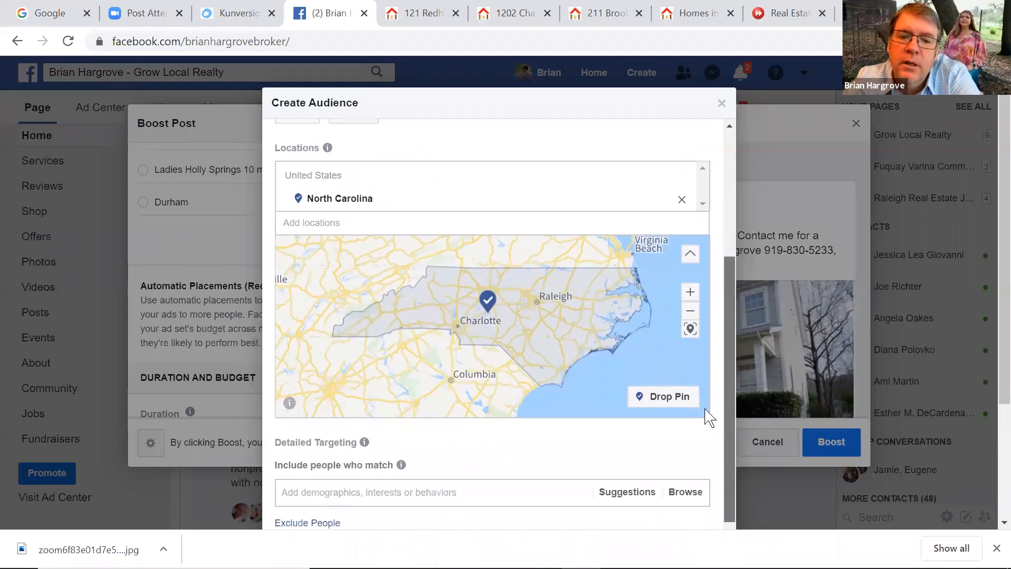
{"action": "scroll", "coordinate": [708, 418], "scroll_direction": "down", "scroll_amount": 1}
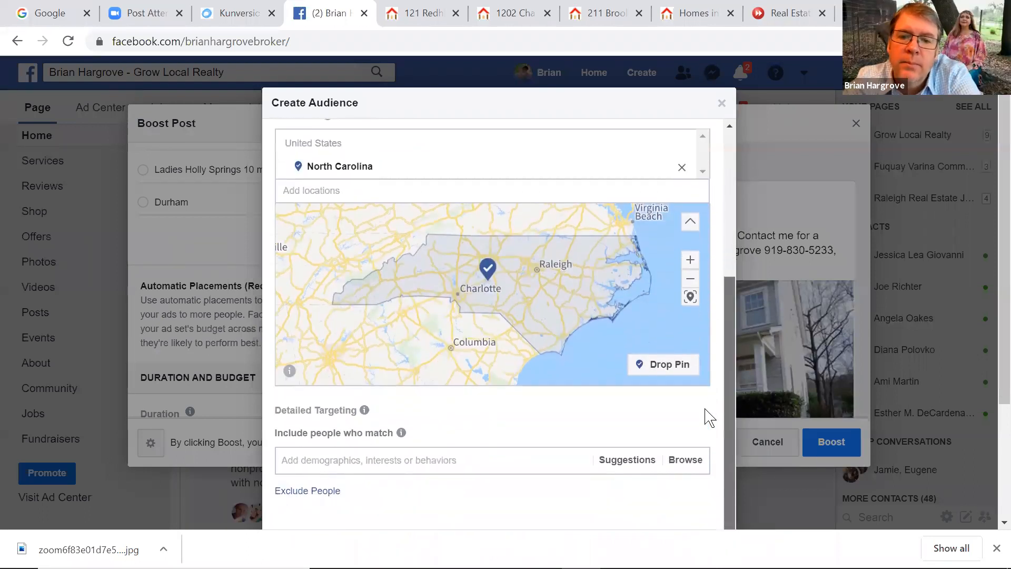
{"action": "left_click", "coordinate": [722, 104]}
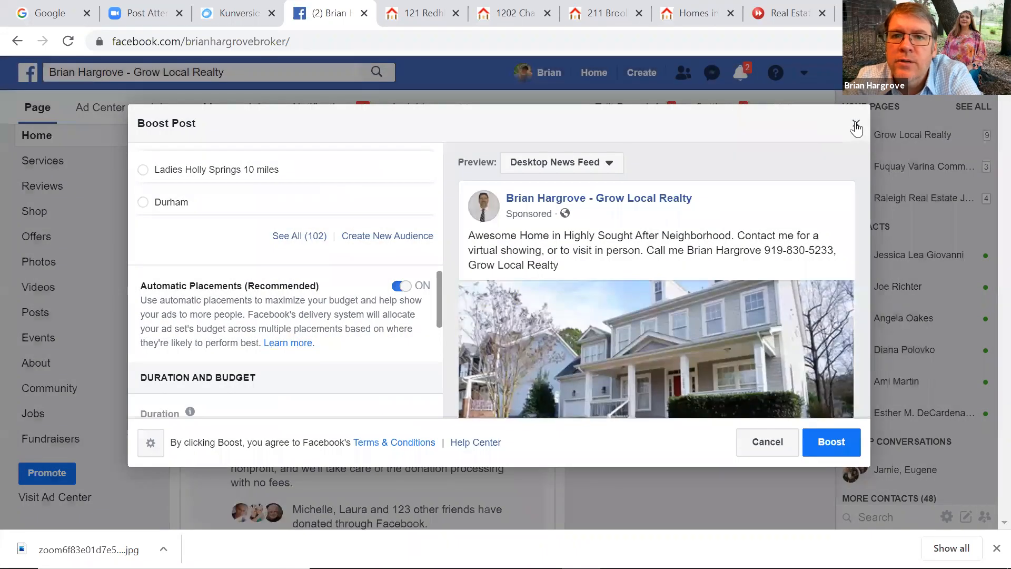
Cancel the boosted ad without a draft, then list all managed Pages down to Grow Local Realty
{"action": "left_click", "coordinate": [855, 125]}
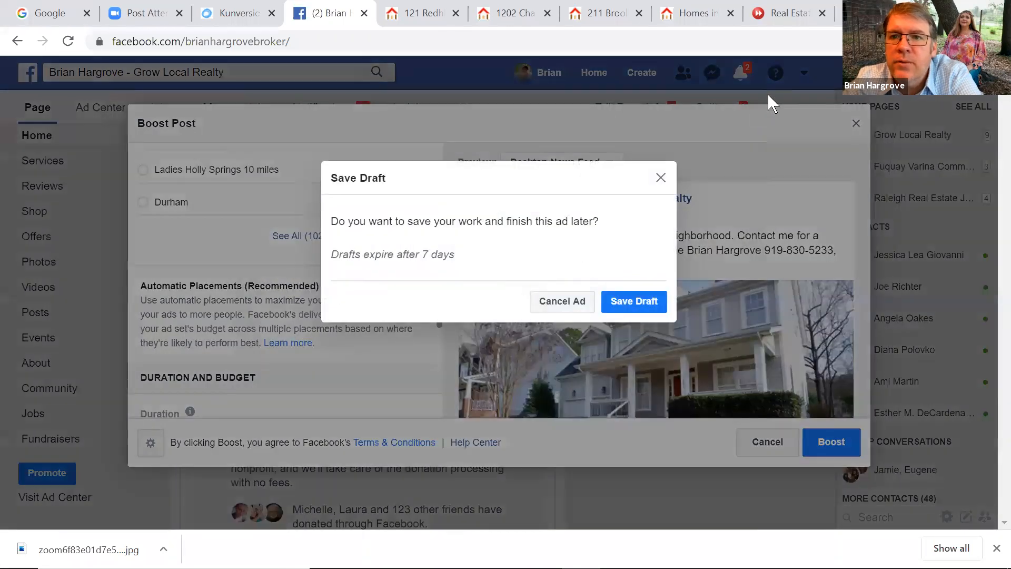
{"action": "left_click", "coordinate": [574, 304]}
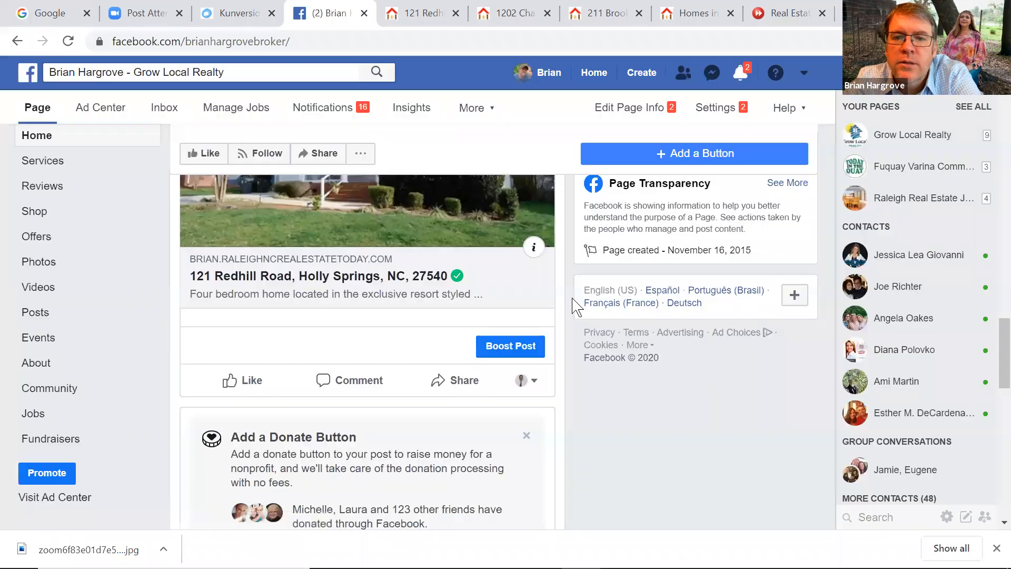
{"action": "left_click", "coordinate": [804, 77]}
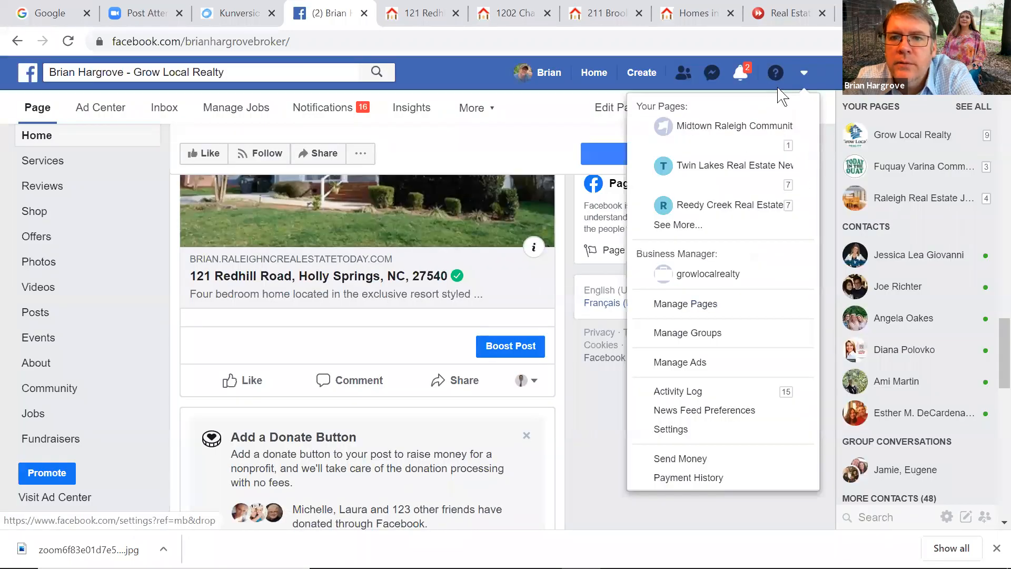
{"action": "left_click", "coordinate": [711, 225]}
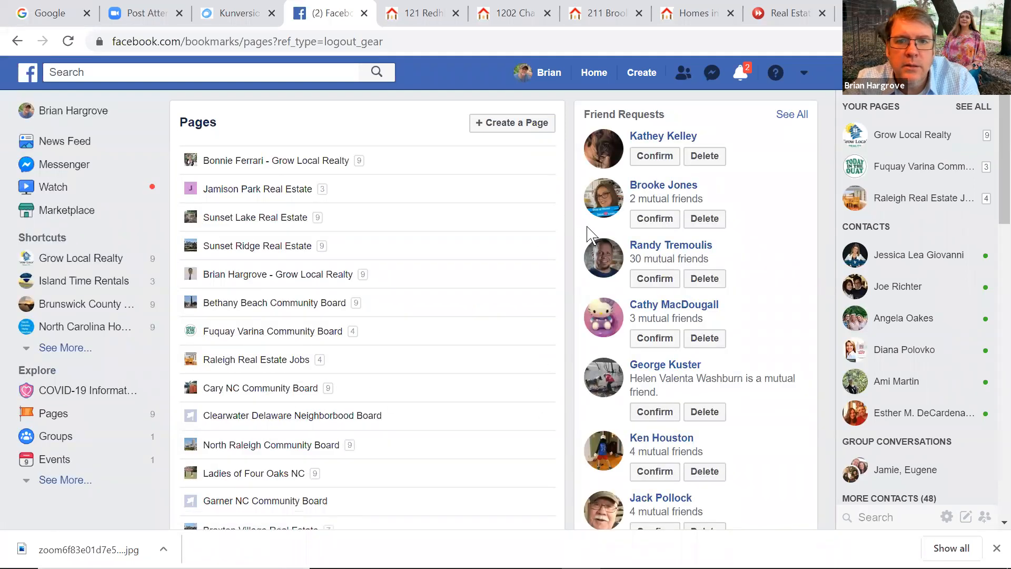
{"action": "scroll", "coordinate": [989, 227], "scroll_direction": "down", "scroll_amount": 3}
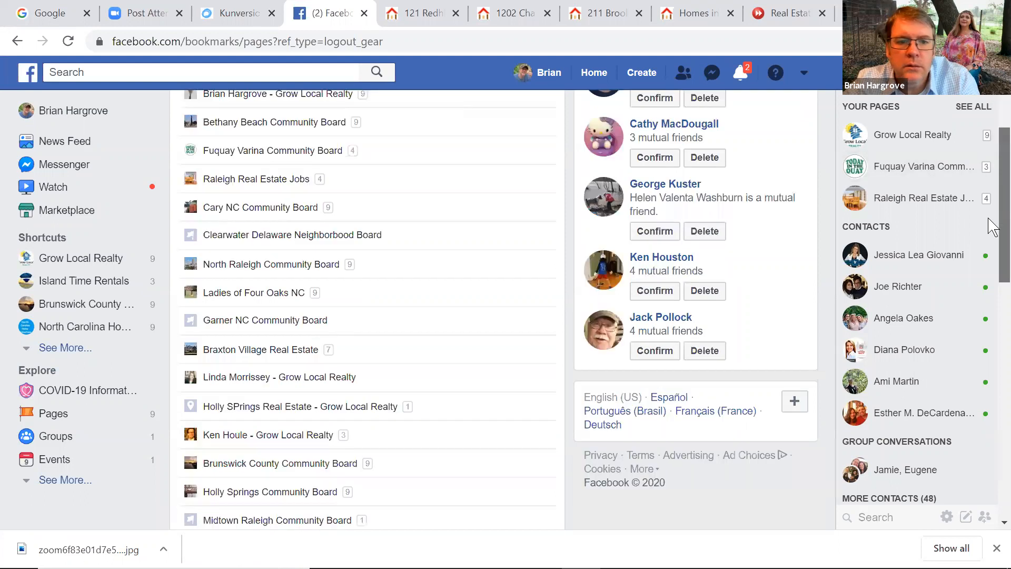
{"action": "scroll", "coordinate": [989, 226], "scroll_direction": "down", "scroll_amount": 10}
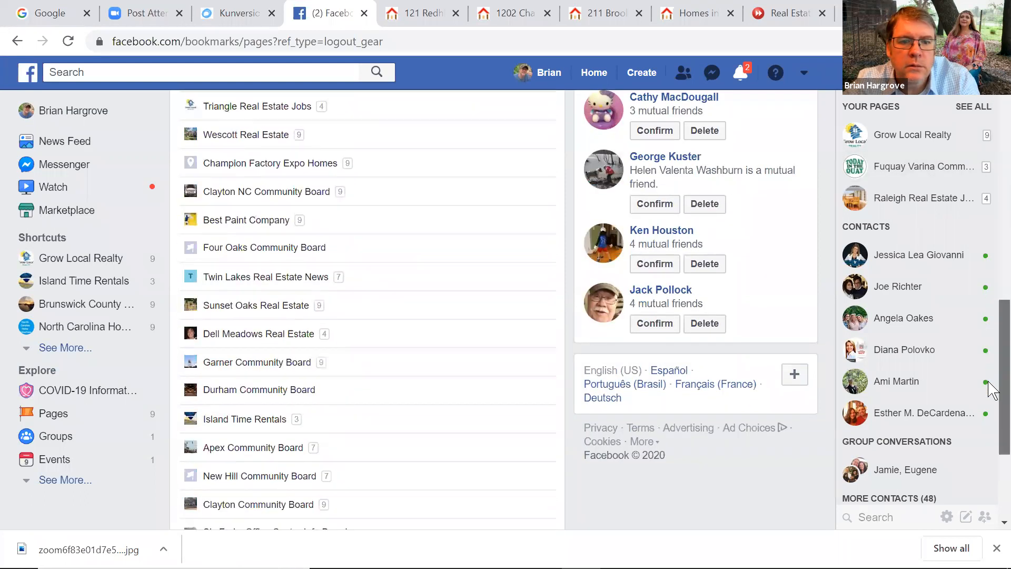
{"action": "scroll", "coordinate": [989, 389], "scroll_direction": "down", "scroll_amount": 4}
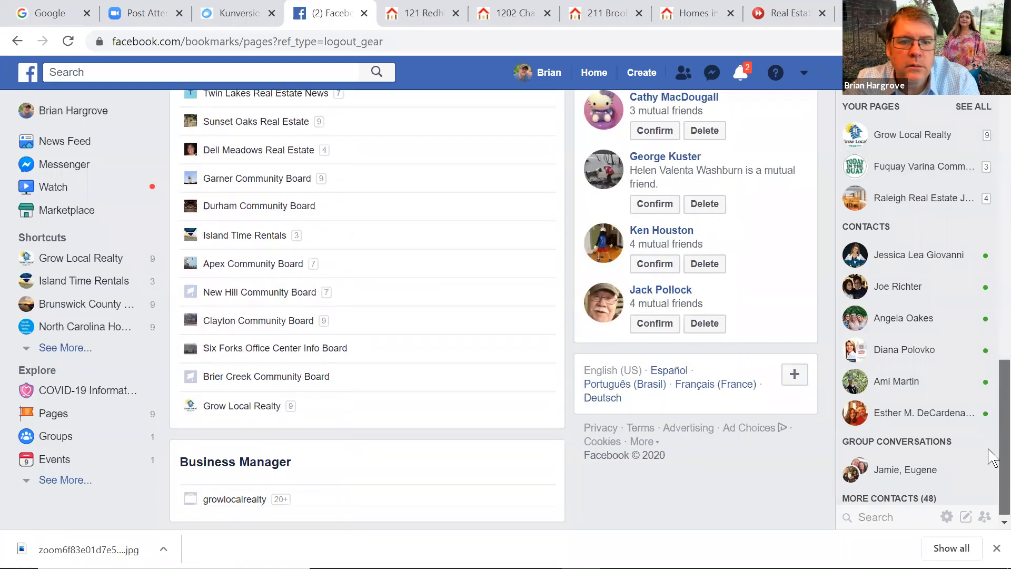
{"action": "left_click", "coordinate": [245, 403]}
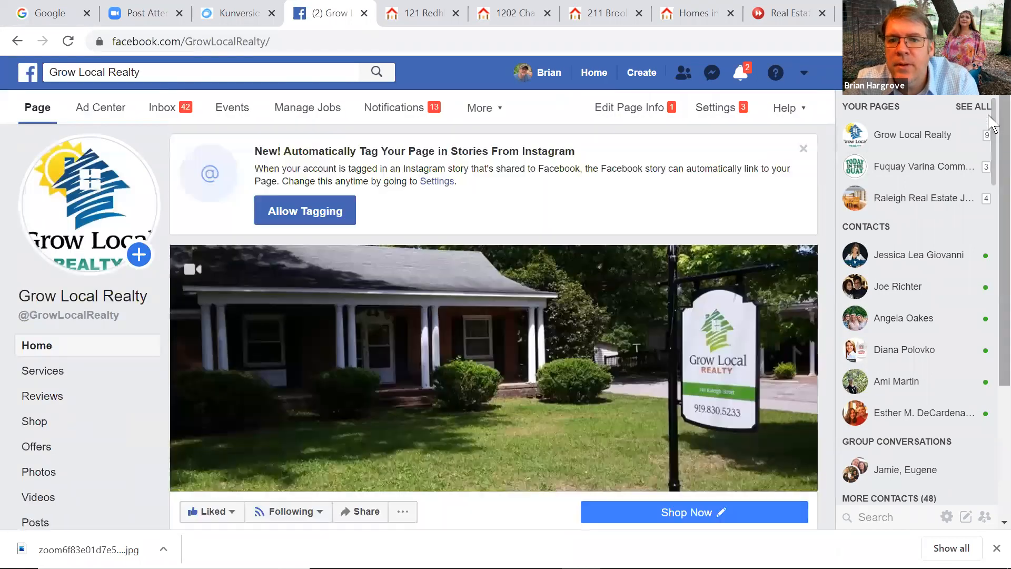
{"action": "left_click_drag", "start_coordinate": [990, 136], "coordinate": [988, 260]}
{"action": "left_click", "coordinate": [241, 349]}
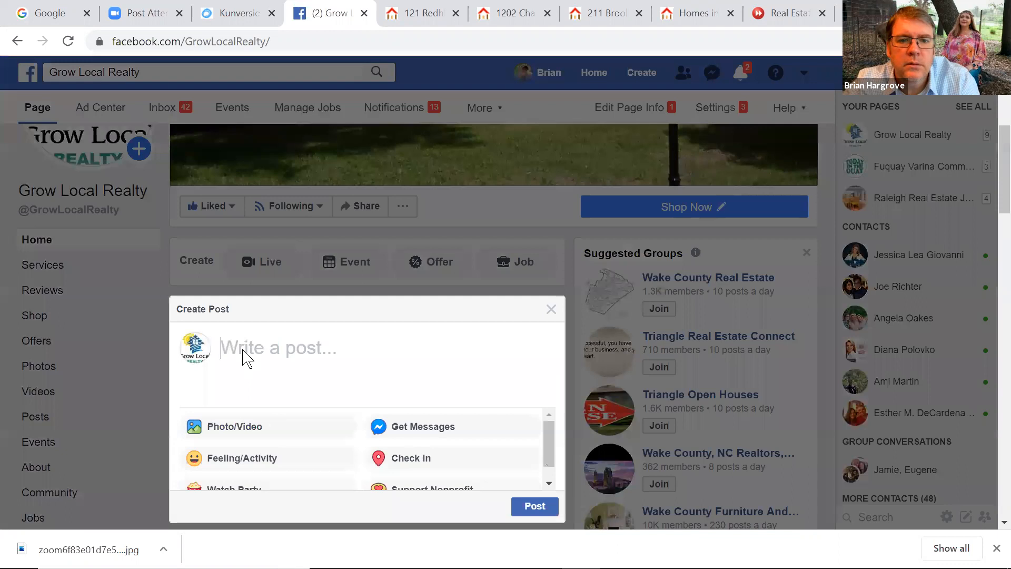
{"action": "right_click", "coordinate": [244, 349]}
{"action": "left_click", "coordinate": [282, 225]}
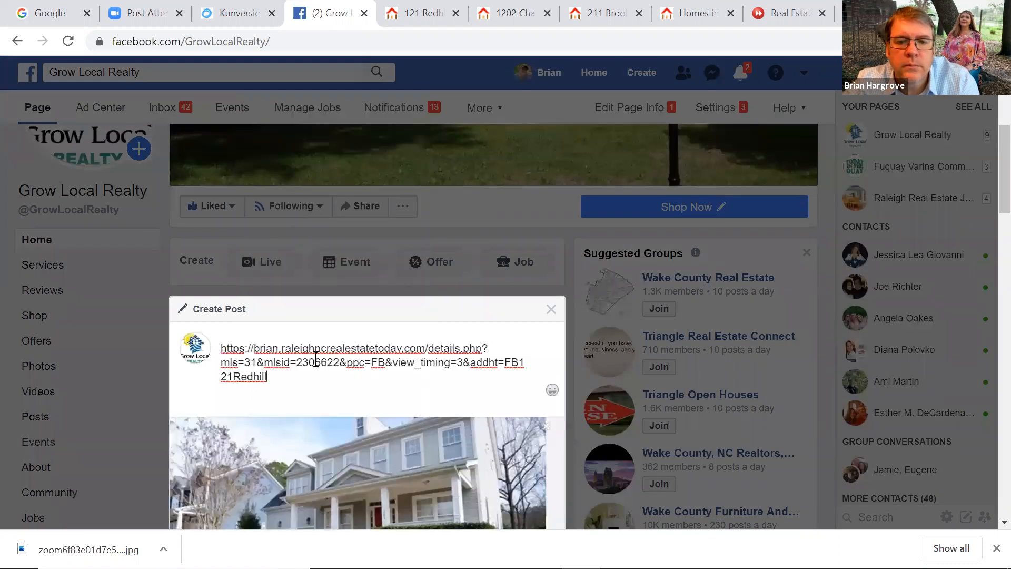
{"action": "scroll", "coordinate": [990, 221], "scroll_direction": "down", "scroll_amount": 5}
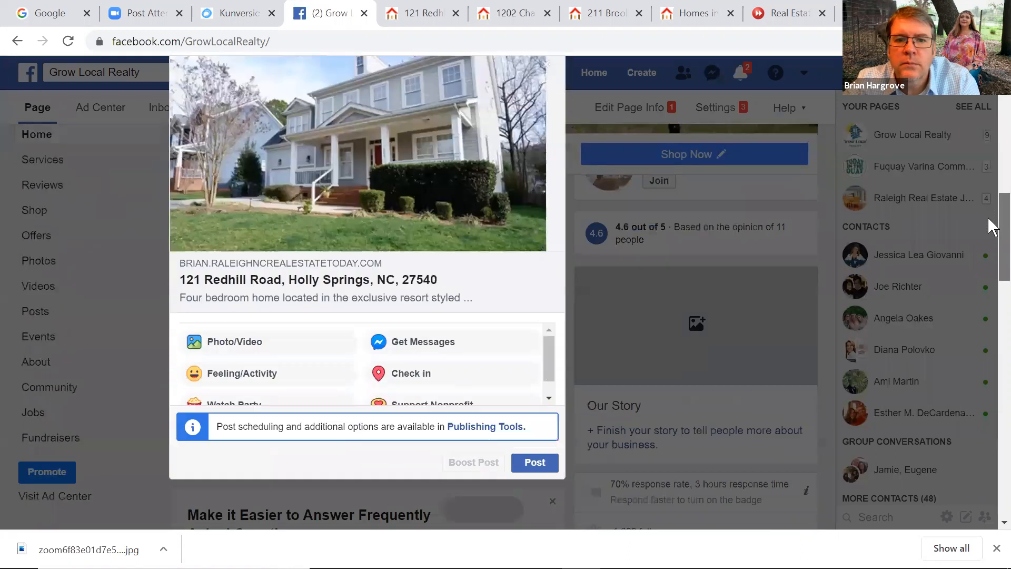
{"action": "left_click", "coordinate": [535, 354]}
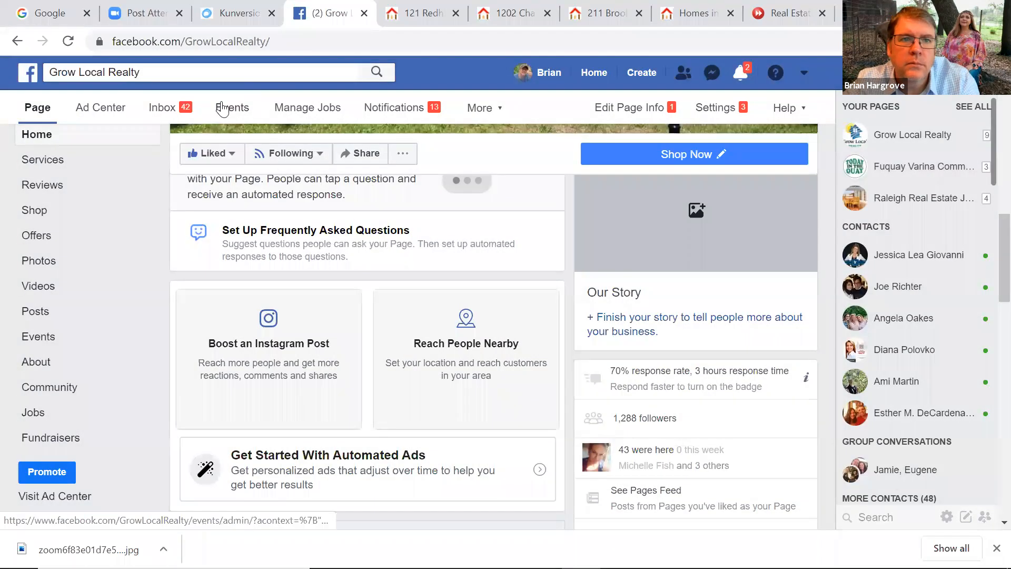
{"action": "left_click", "coordinate": [68, 41]}
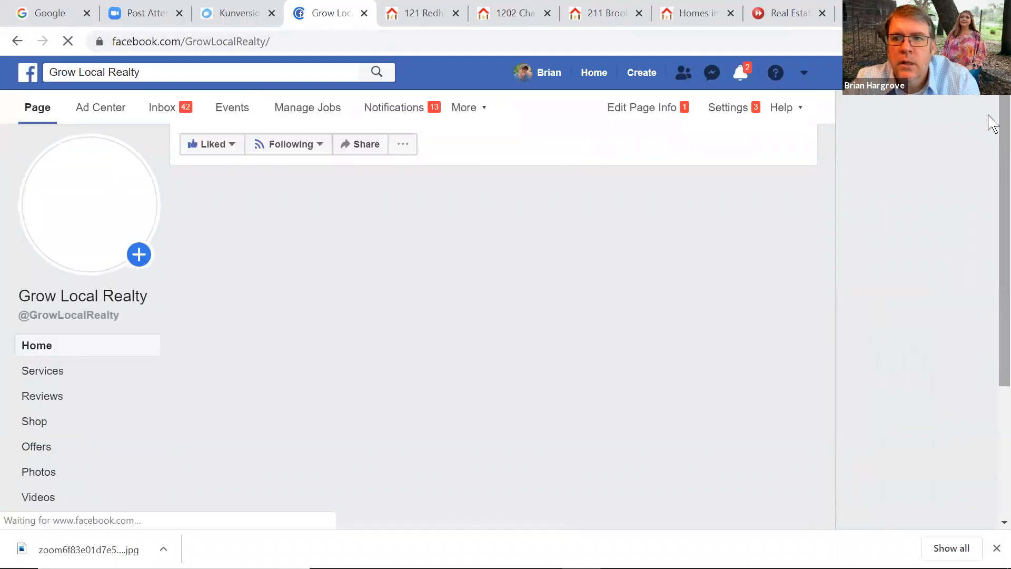
Start boosting the new listing post and review its North Carolina, ages 18–65+ audience
{"action": "left_click_drag", "start_coordinate": [989, 116], "coordinate": [993, 477]}
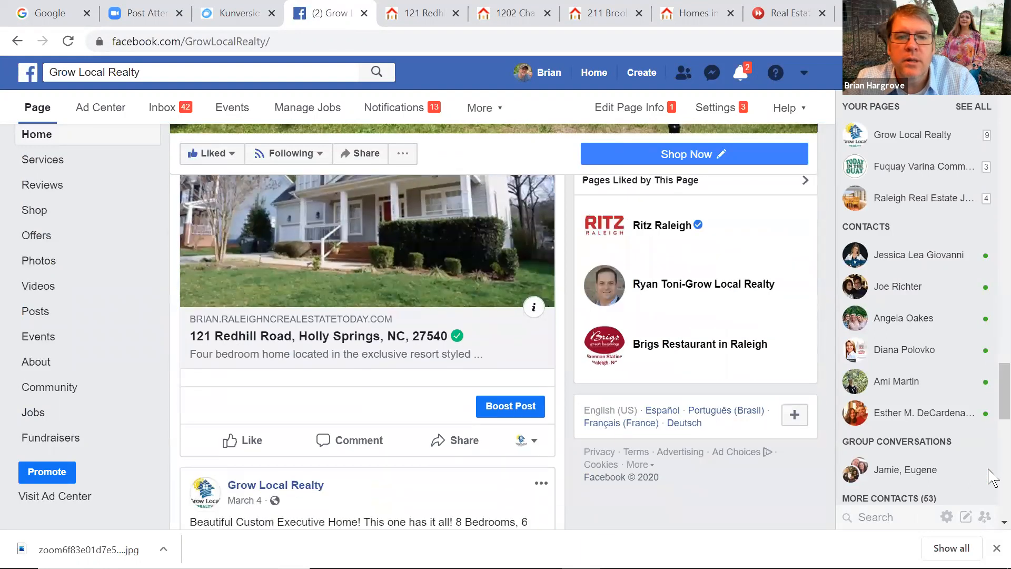
{"action": "left_click", "coordinate": [504, 406]}
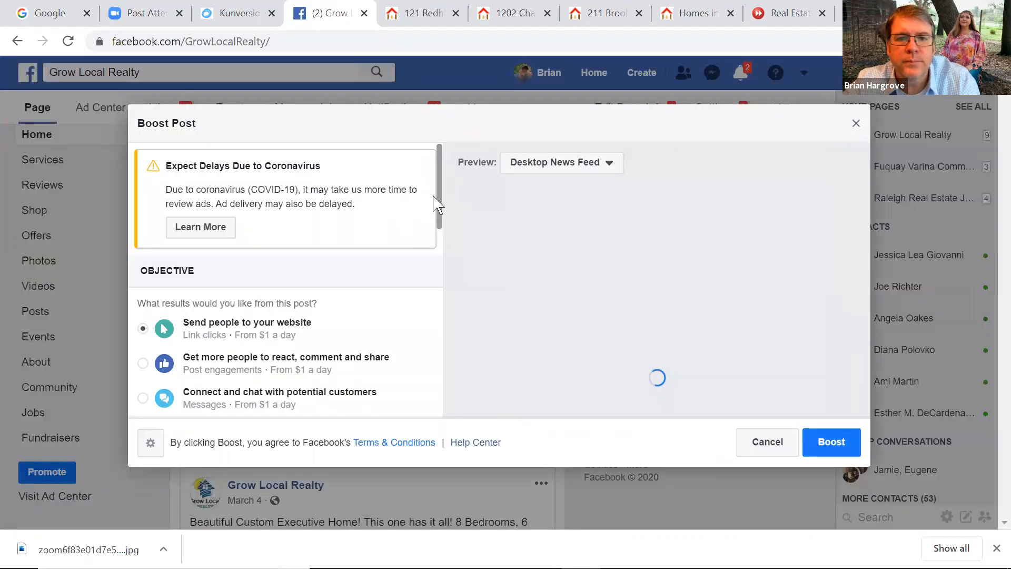
{"action": "scroll", "coordinate": [437, 252], "scroll_direction": "down", "scroll_amount": 3}
{"action": "scroll", "coordinate": [441, 274], "scroll_direction": "down", "scroll_amount": 3}
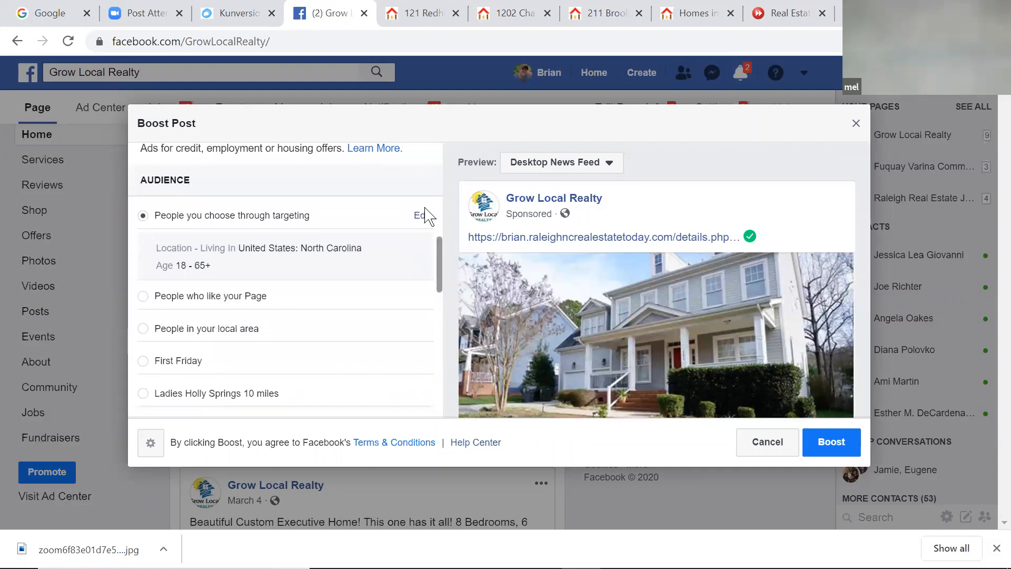
{"action": "left_click", "coordinate": [423, 215]}
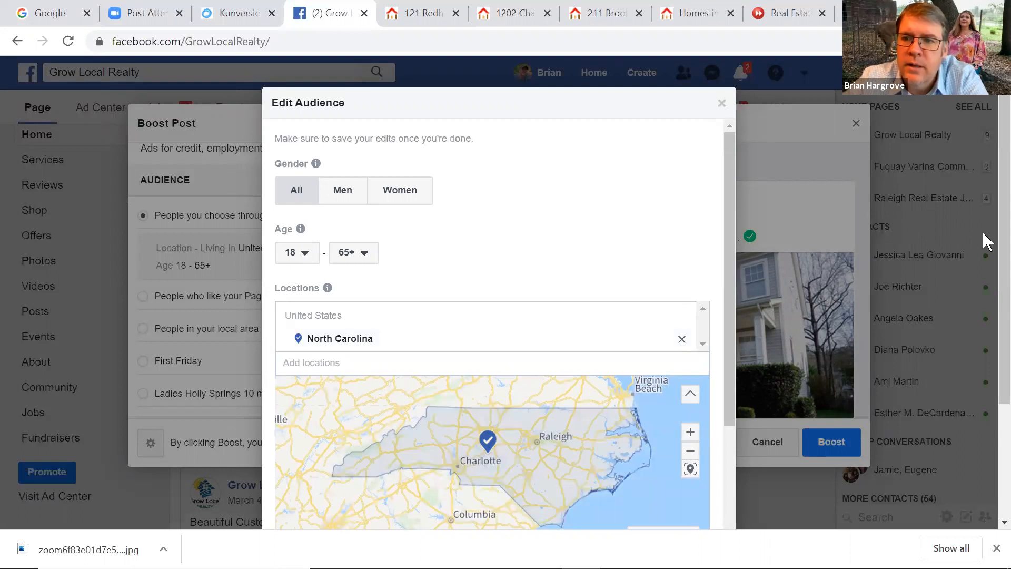
{"action": "scroll", "coordinate": [987, 271], "scroll_direction": "down", "scroll_amount": 2}
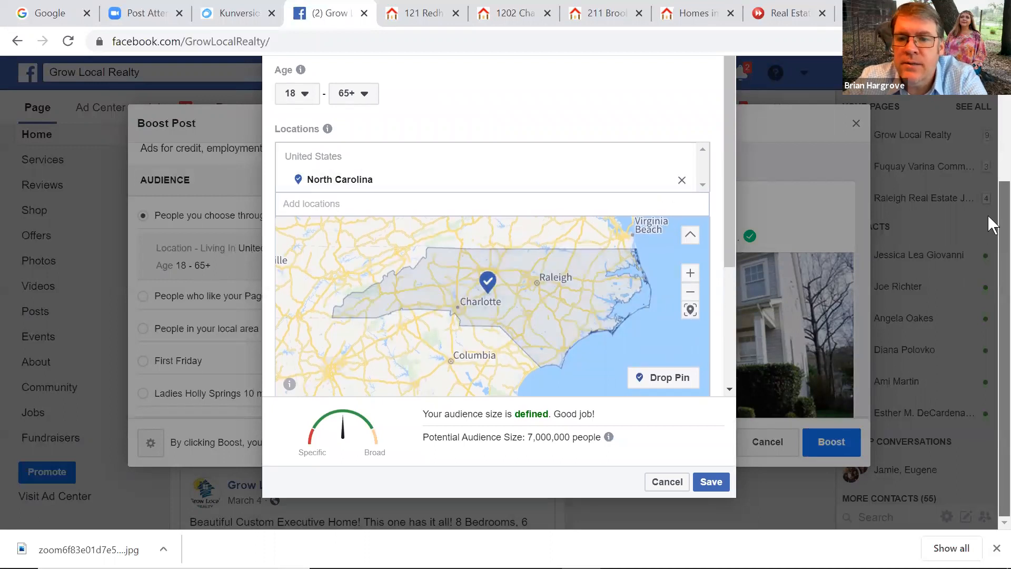
{"action": "scroll", "coordinate": [989, 222], "scroll_direction": "up", "scroll_amount": 3}
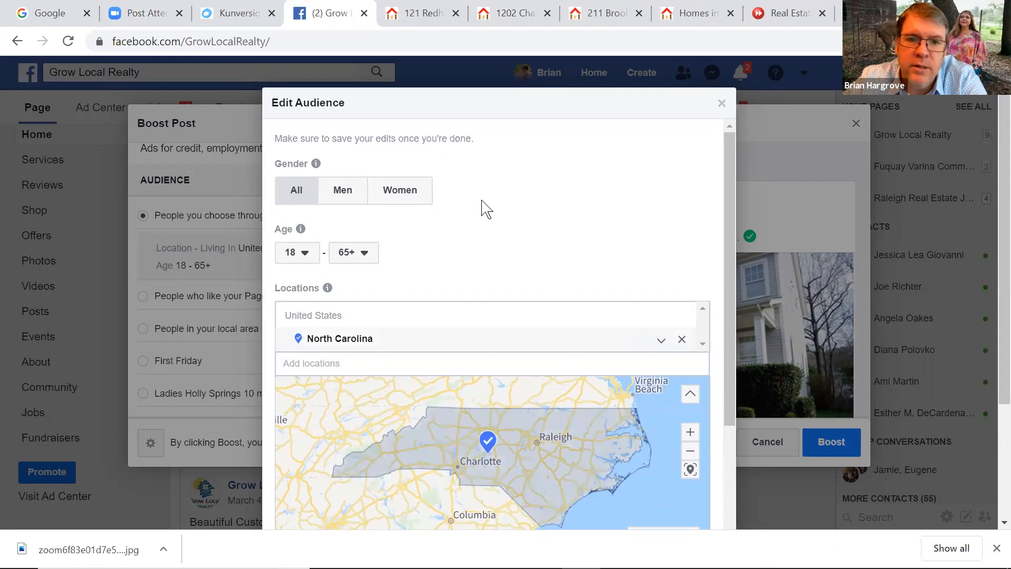
Close the audience editor and the boost window, discarding the boost without a draft
{"action": "left_click", "coordinate": [721, 106]}
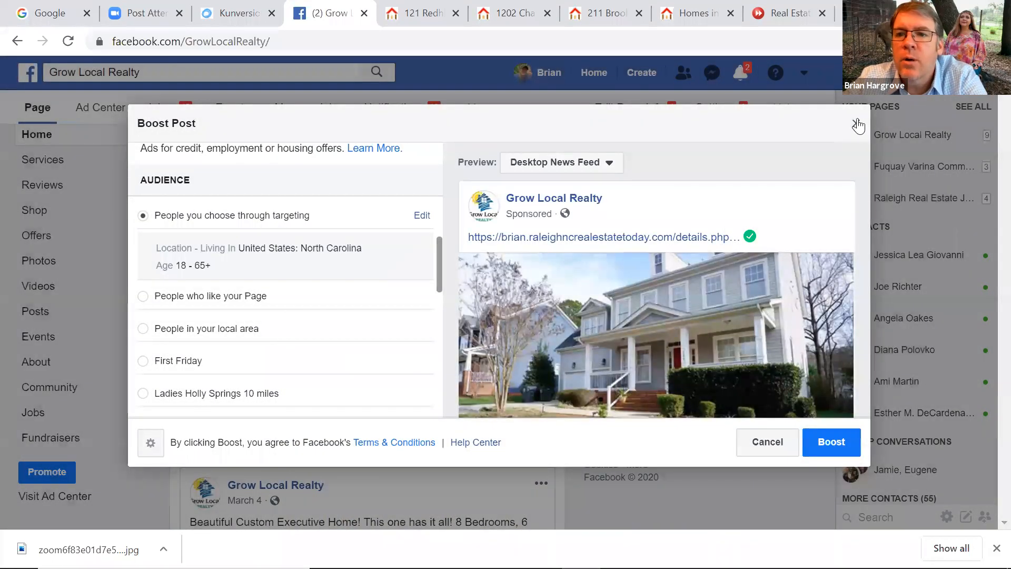
{"action": "left_click", "coordinate": [857, 125]}
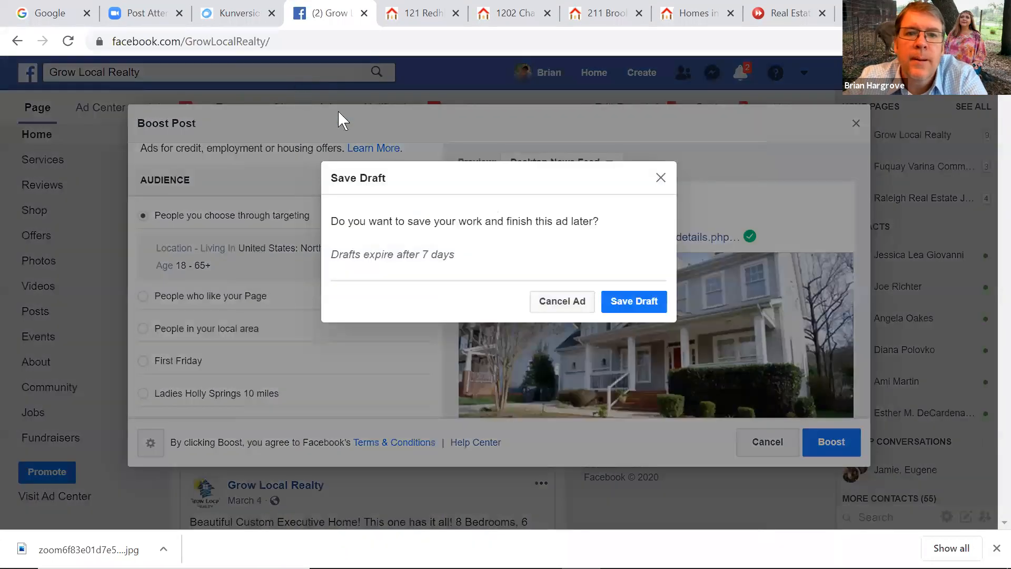
{"action": "left_click", "coordinate": [567, 314]}
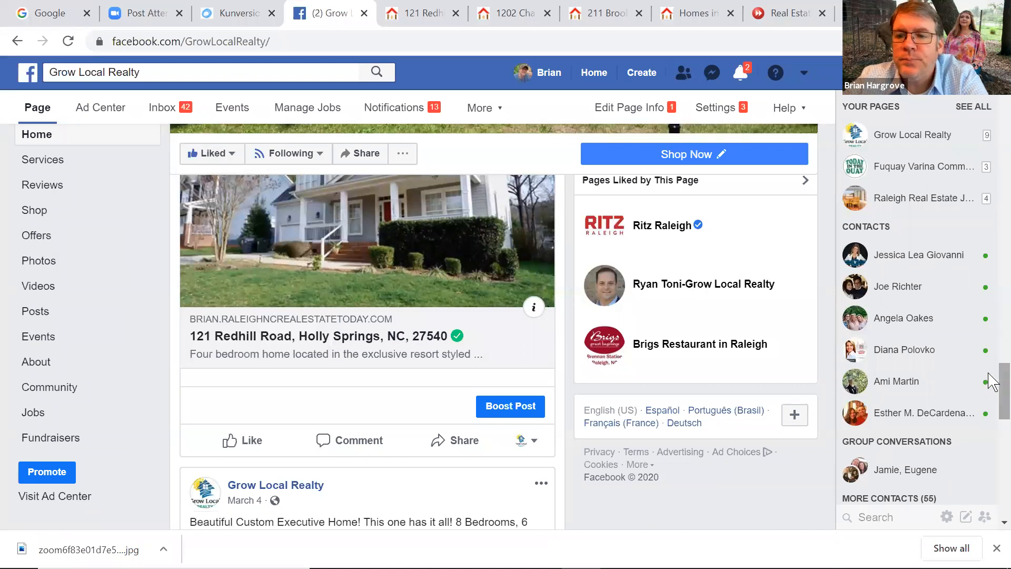
Open the Grow Local Realty Page from the full list of managed Pages
{"action": "scroll", "coordinate": [988, 384], "scroll_direction": "up", "scroll_amount": 8}
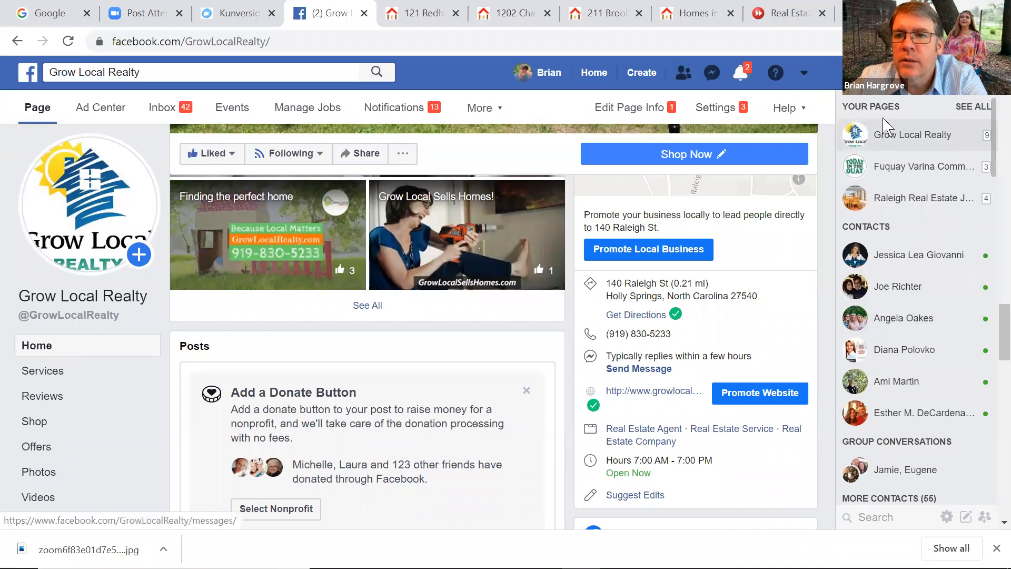
{"action": "left_click", "coordinate": [973, 107]}
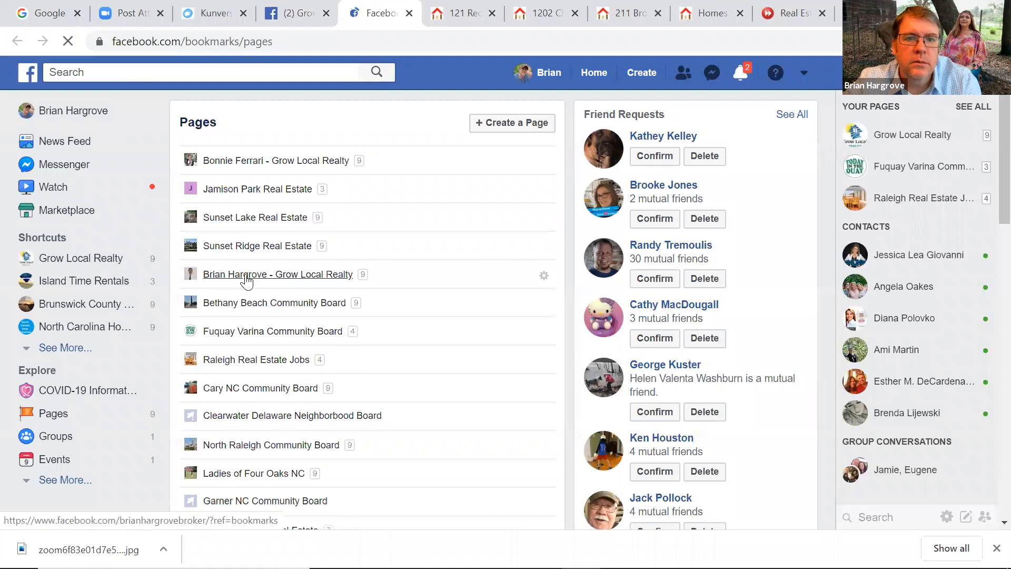
{"action": "left_click", "coordinate": [257, 275]}
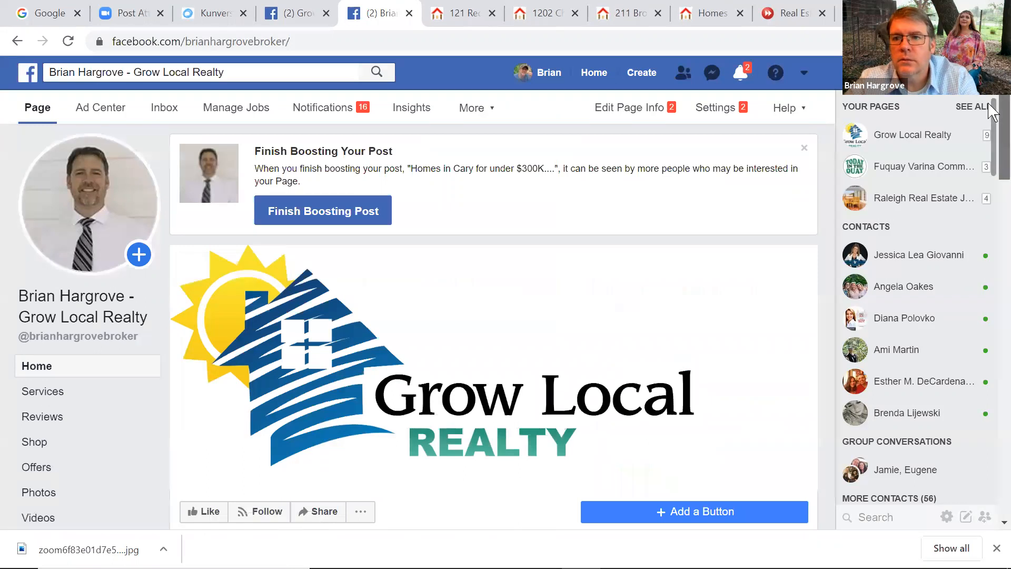
{"action": "scroll", "coordinate": [991, 185], "scroll_direction": "down", "scroll_amount": 7}
{"action": "scroll", "coordinate": [985, 262], "scroll_direction": "down", "scroll_amount": 4}
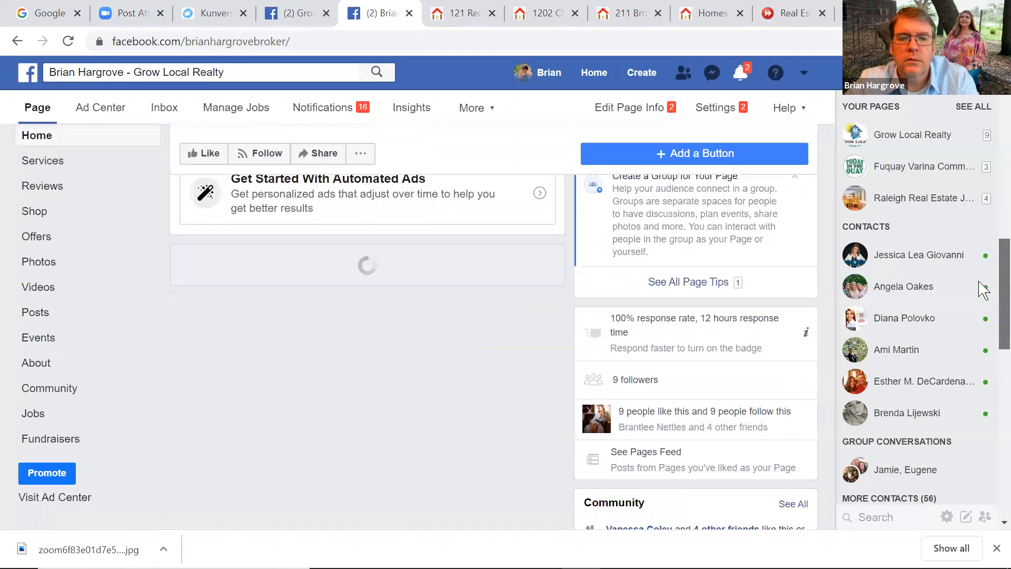
{"action": "scroll", "coordinate": [977, 374], "scroll_direction": "down", "scroll_amount": 15}
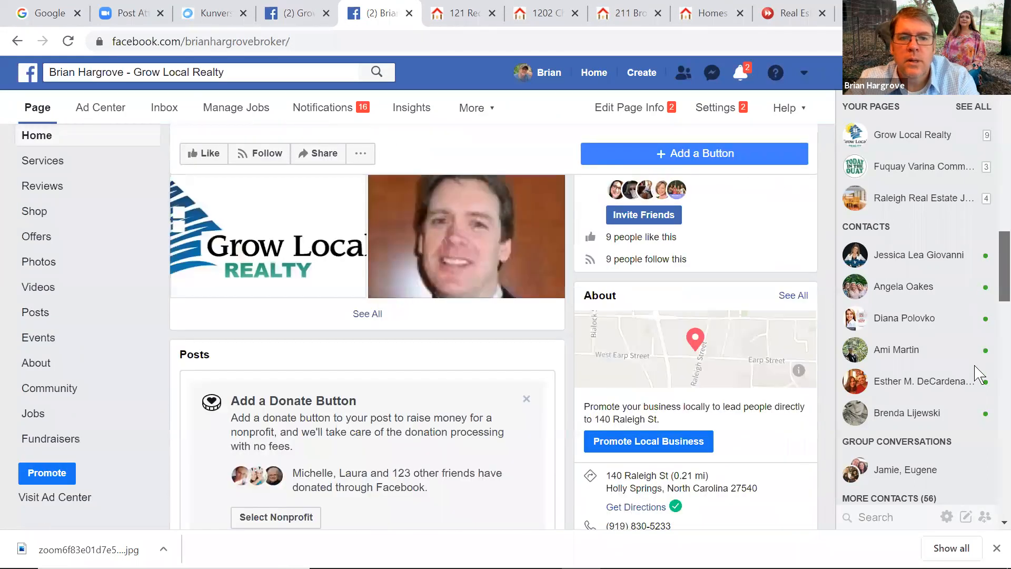
{"action": "left_click", "coordinate": [304, 309]}
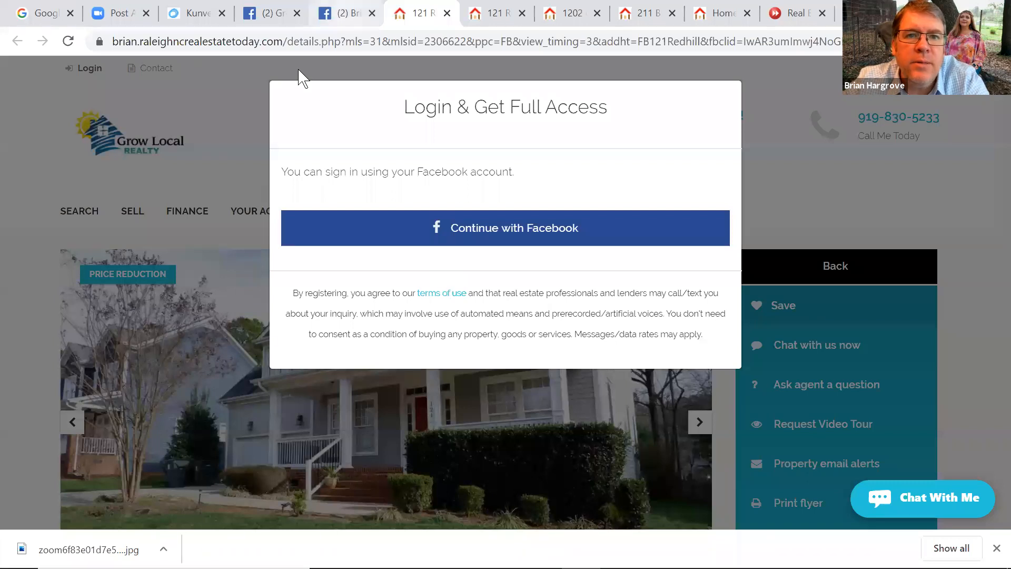
{"action": "left_click", "coordinate": [342, 13]}
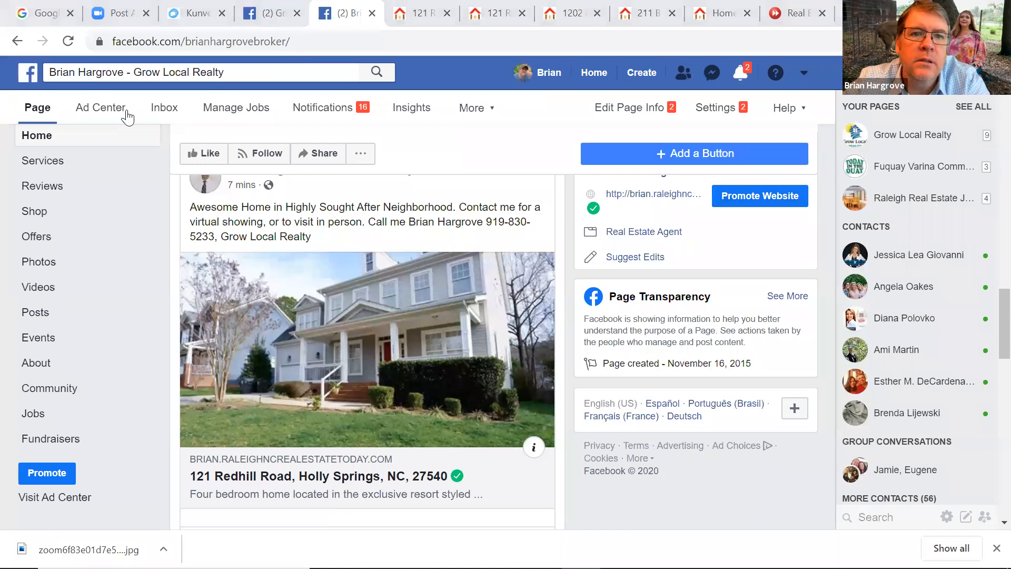
{"action": "left_click", "coordinate": [197, 16]}
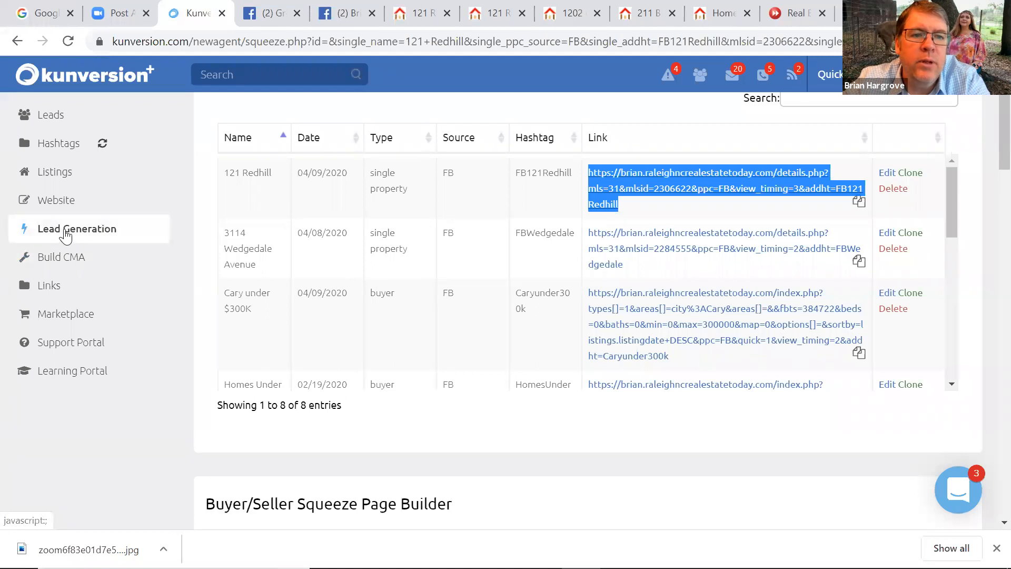
{"action": "left_click", "coordinate": [65, 235]}
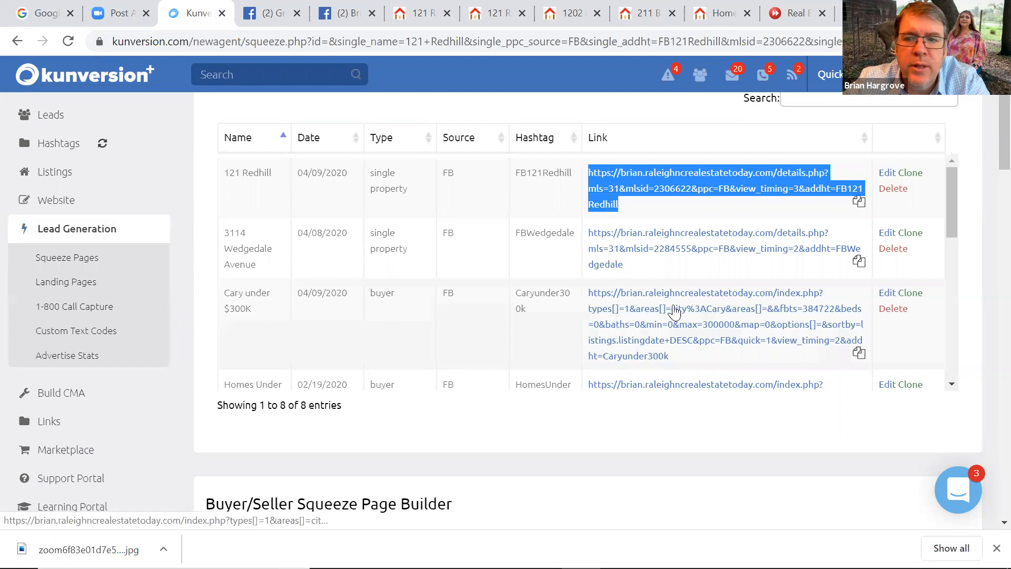
{"action": "scroll", "coordinate": [992, 164], "scroll_direction": "down", "scroll_amount": 9}
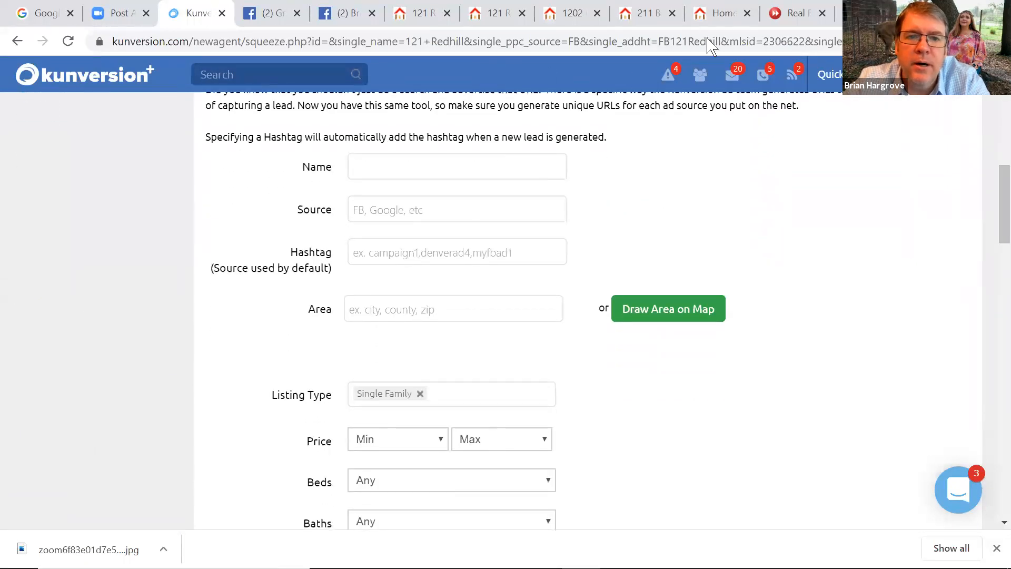
{"action": "left_click_drag", "start_coordinate": [992, 200], "coordinate": [990, 332]}
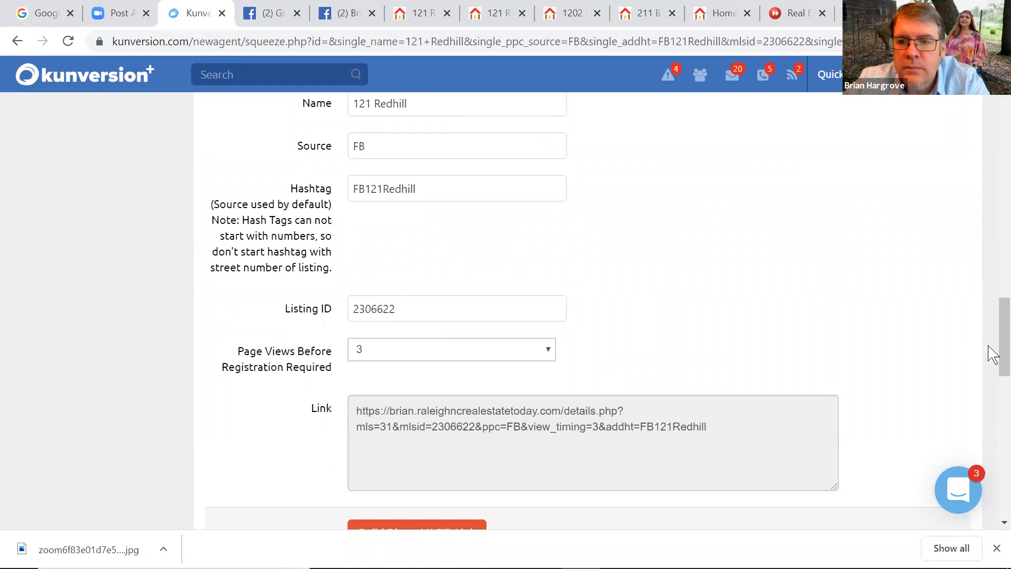
{"action": "left_click_drag", "start_coordinate": [989, 352], "coordinate": [992, 291]}
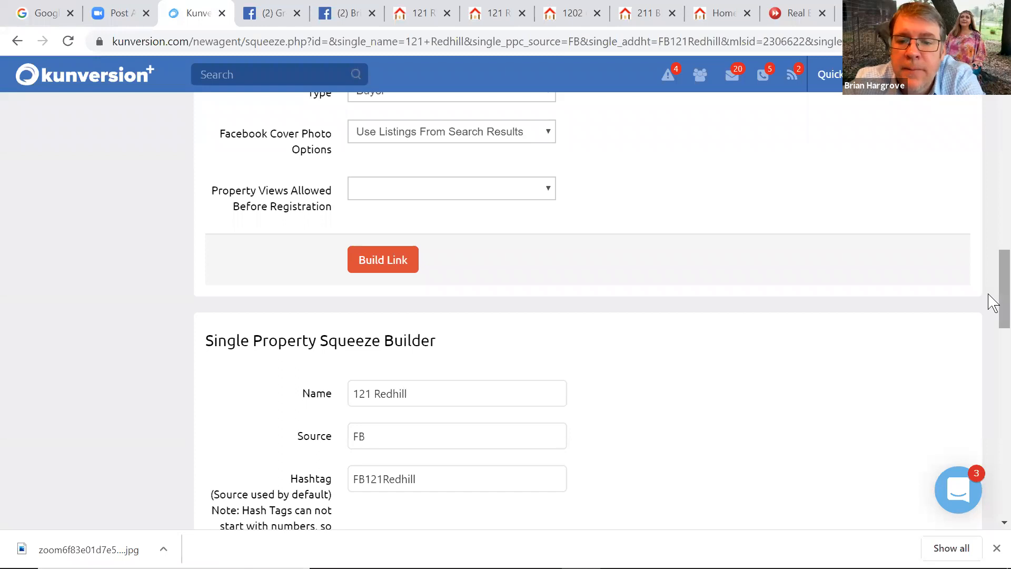
{"action": "left_click_drag", "start_coordinate": [992, 303], "coordinate": [993, 105]}
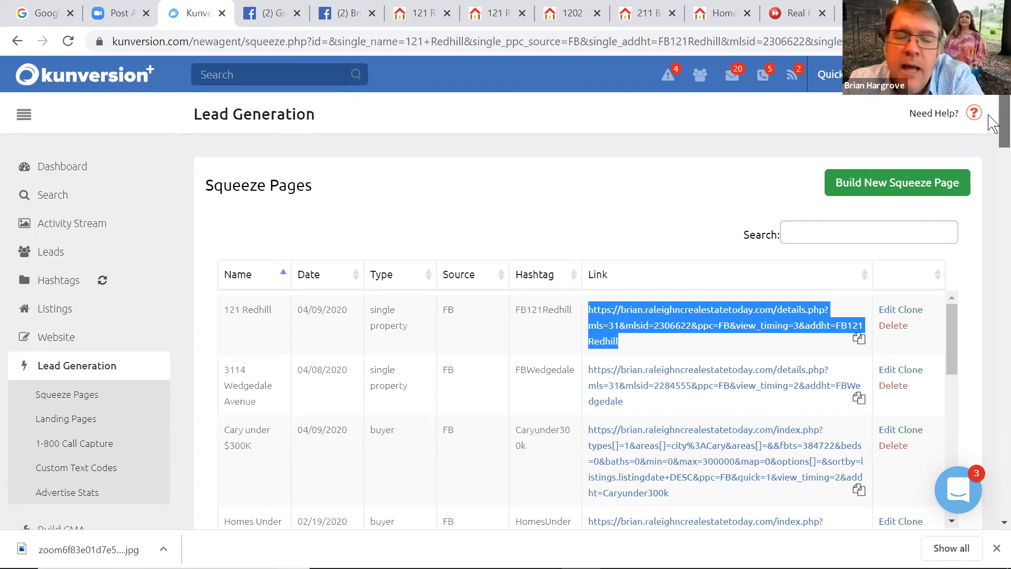
Scroll past the Squeeze Pages table down to the blank Buyer/Seller Squeeze Page Builder form
{"action": "scroll", "coordinate": [989, 126], "scroll_direction": "down", "scroll_amount": 5}
{"action": "scroll", "coordinate": [990, 158], "scroll_direction": "down", "scroll_amount": 2}
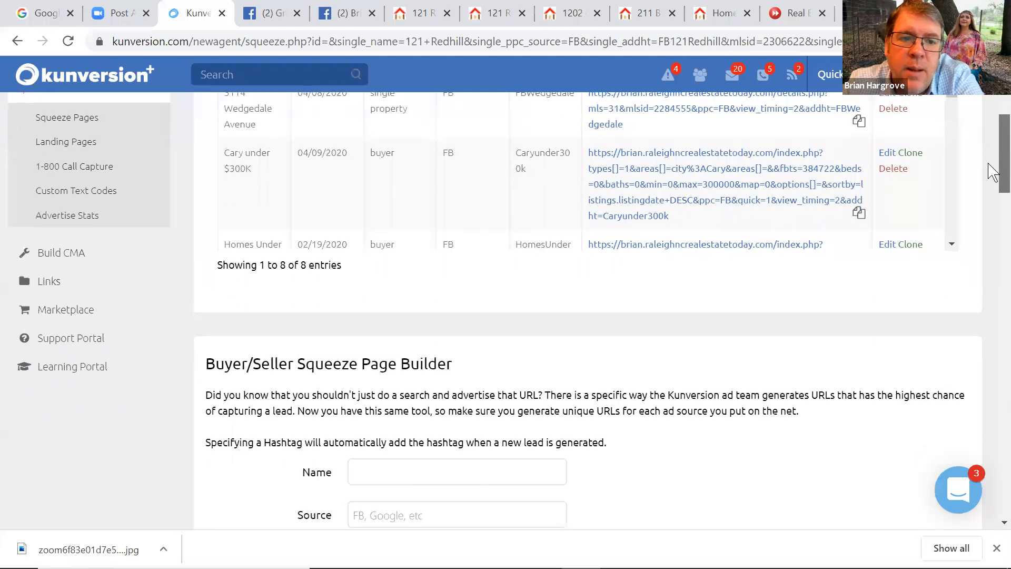
{"action": "scroll", "coordinate": [993, 179], "scroll_direction": "down", "scroll_amount": 2}
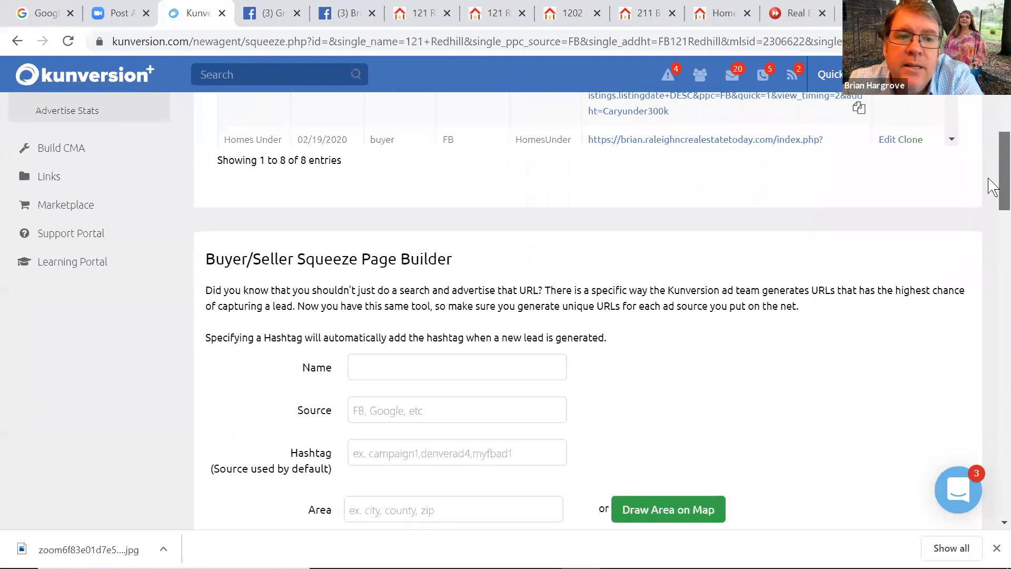
{"action": "scroll", "coordinate": [990, 190], "scroll_direction": "down", "scroll_amount": 1}
{"action": "scroll", "coordinate": [989, 182], "scroll_direction": "up", "scroll_amount": 3}
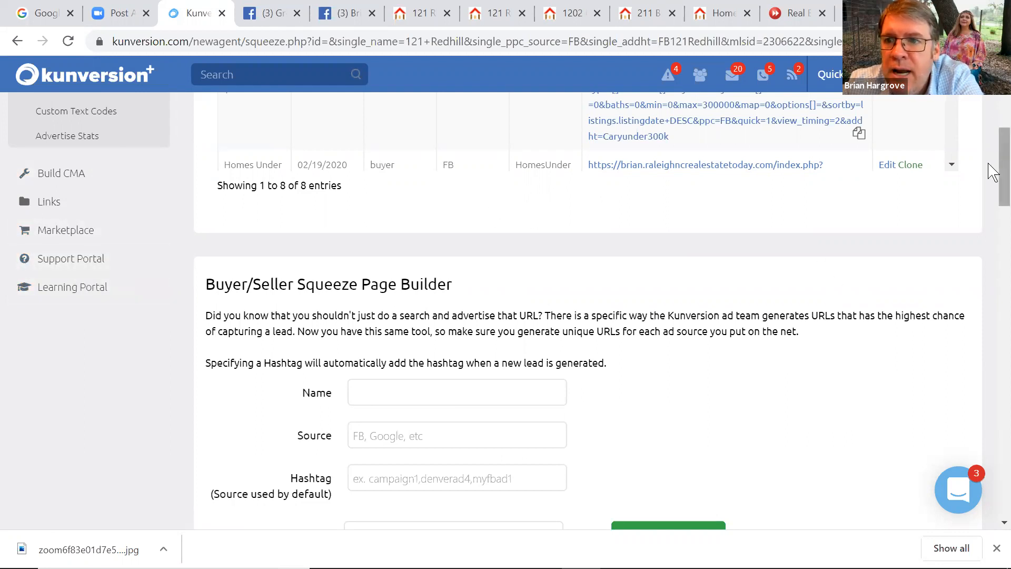
{"action": "scroll", "coordinate": [992, 158], "scroll_direction": "up", "scroll_amount": 5}
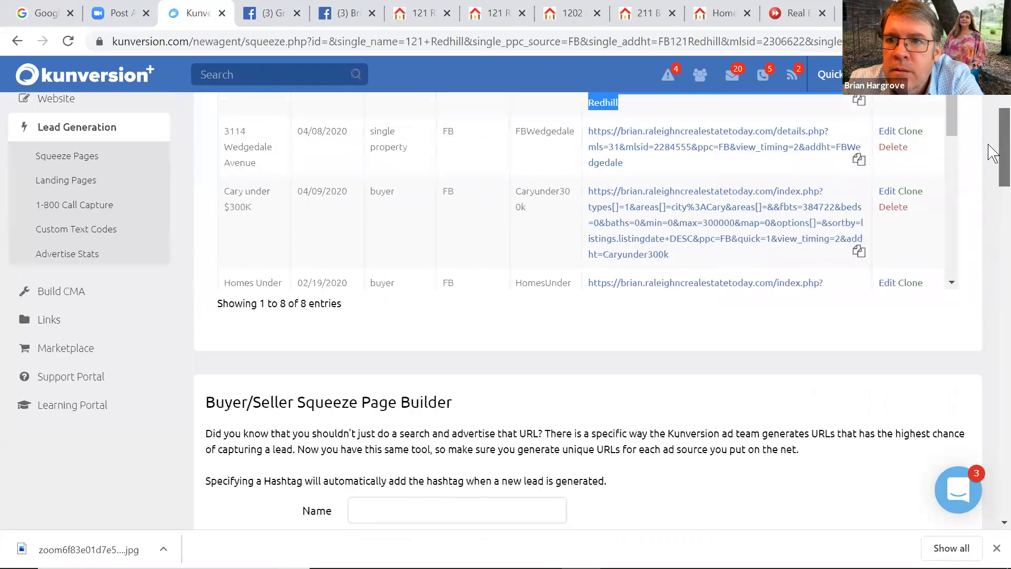
{"action": "scroll", "coordinate": [990, 132], "scroll_direction": "up", "scroll_amount": 1}
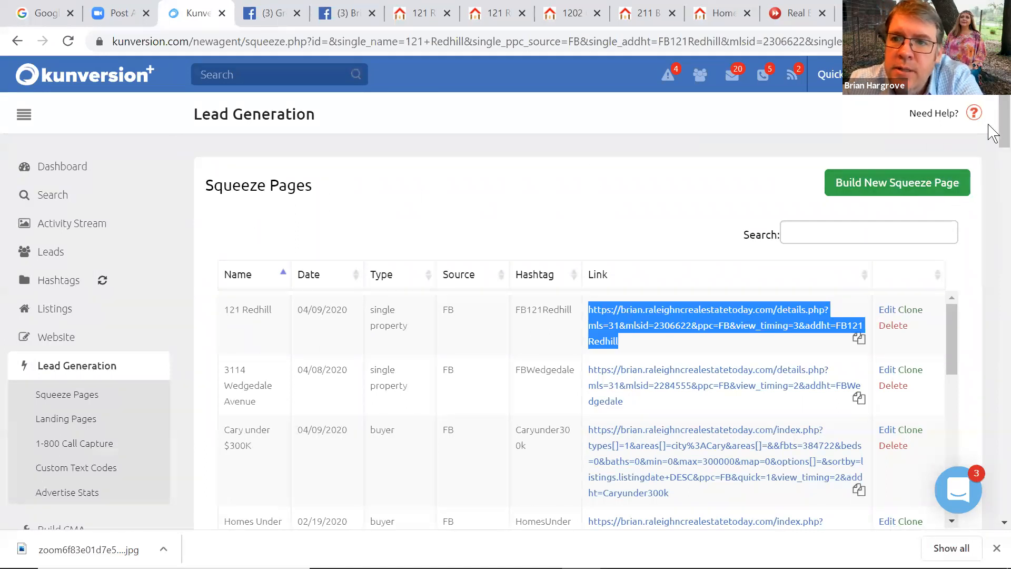
{"action": "scroll", "coordinate": [991, 153], "scroll_direction": "down", "scroll_amount": 6}
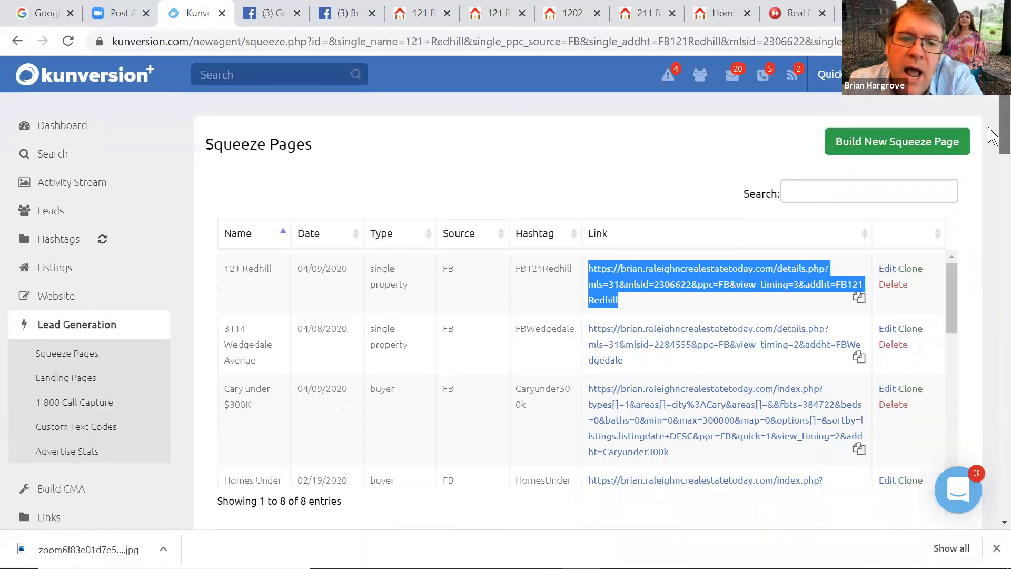
{"action": "scroll", "coordinate": [989, 180], "scroll_direction": "down", "scroll_amount": 2}
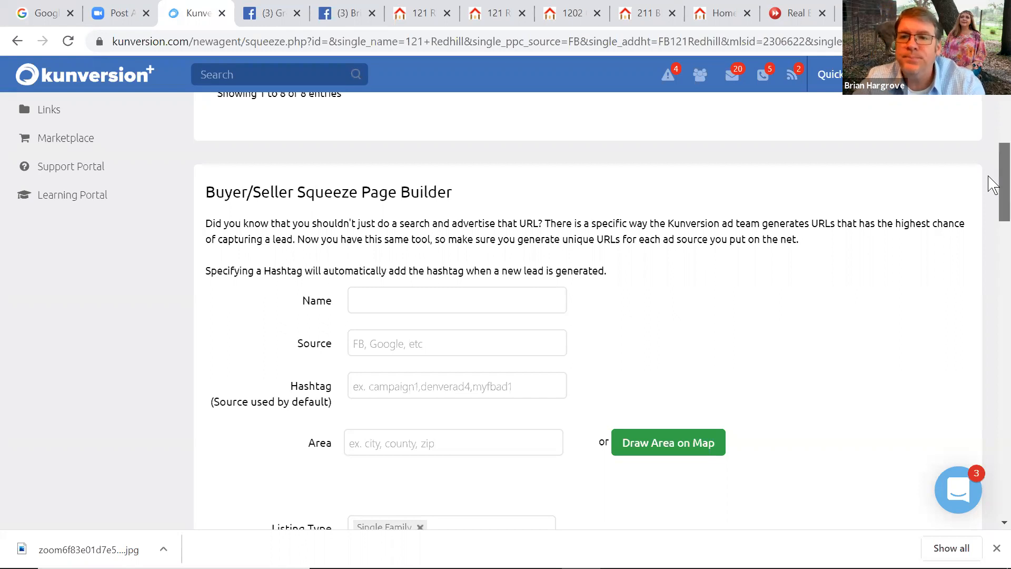
{"action": "scroll", "coordinate": [989, 158], "scroll_direction": "up", "scroll_amount": 3}
{"action": "scroll", "coordinate": [993, 139], "scroll_direction": "down", "scroll_amount": 5}
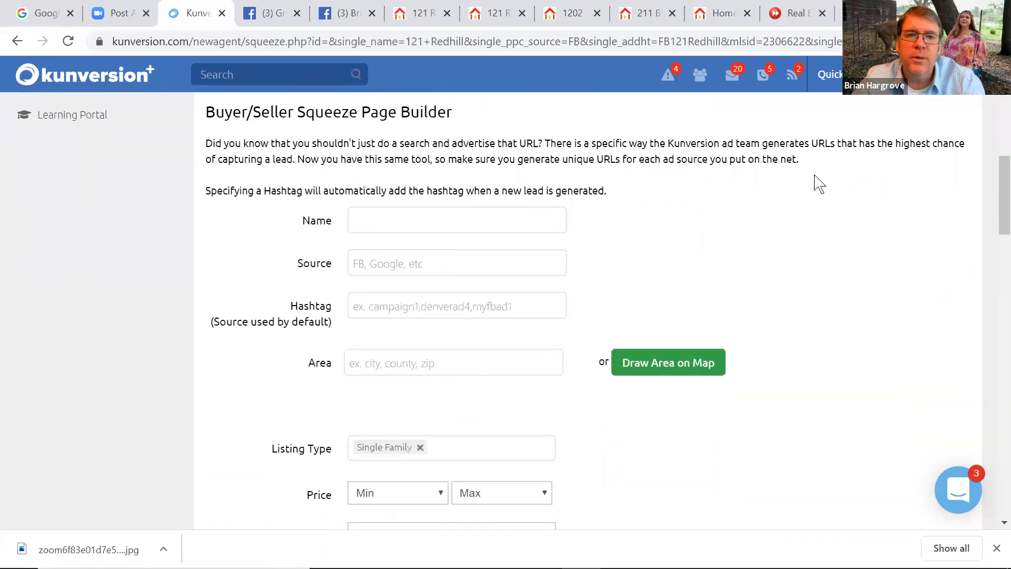
Enter name Holly Springs New Const, Source FB and Hashtag HSNC in the buyer form
{"action": "left_click", "coordinate": [464, 224]}
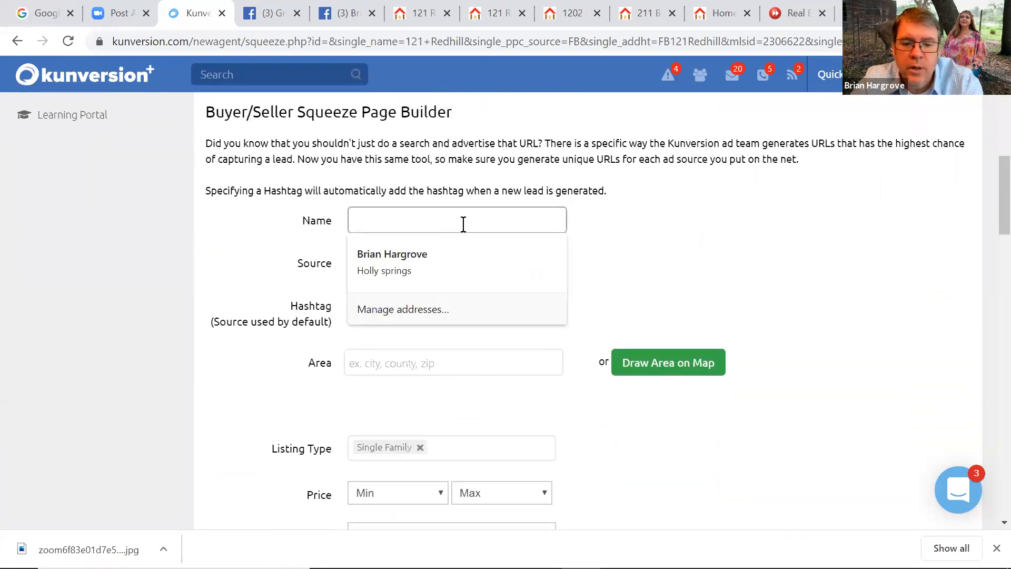
{"action": "type", "text": "Holly SPr"}
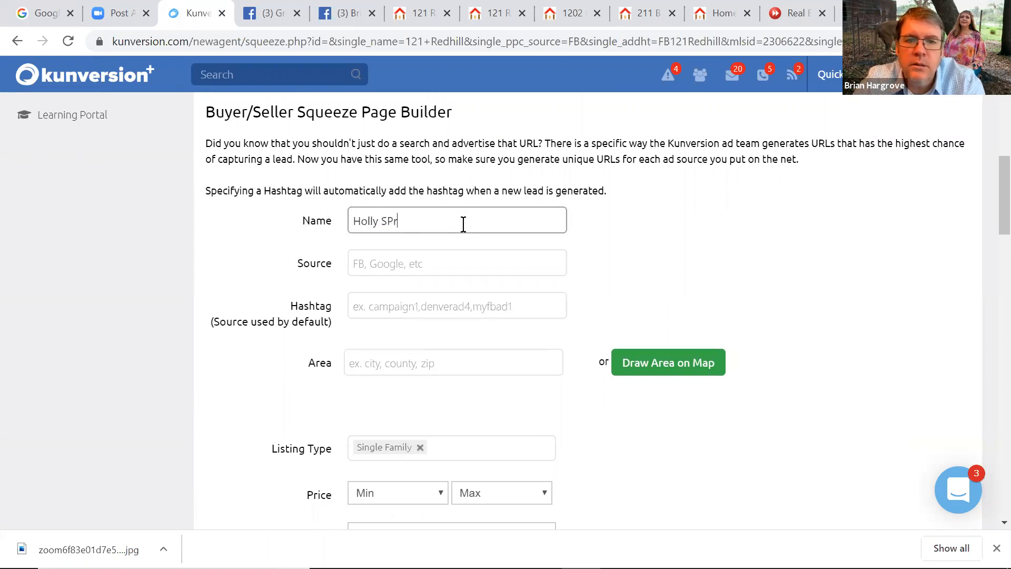
{"action": "type", "text": "ingsrings New Const"}
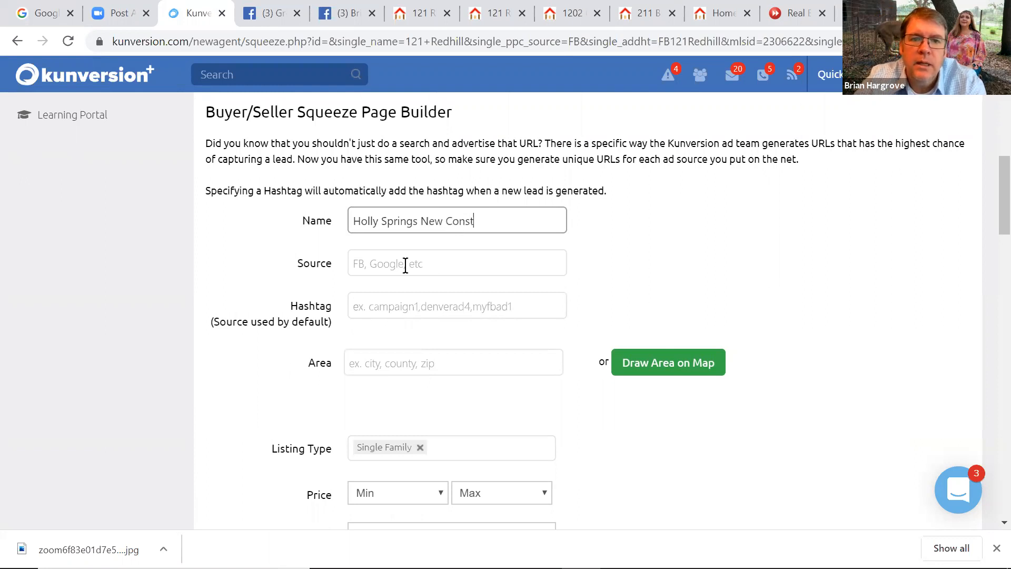
{"action": "left_click", "coordinate": [403, 264]}
{"action": "type", "text": "FB"}
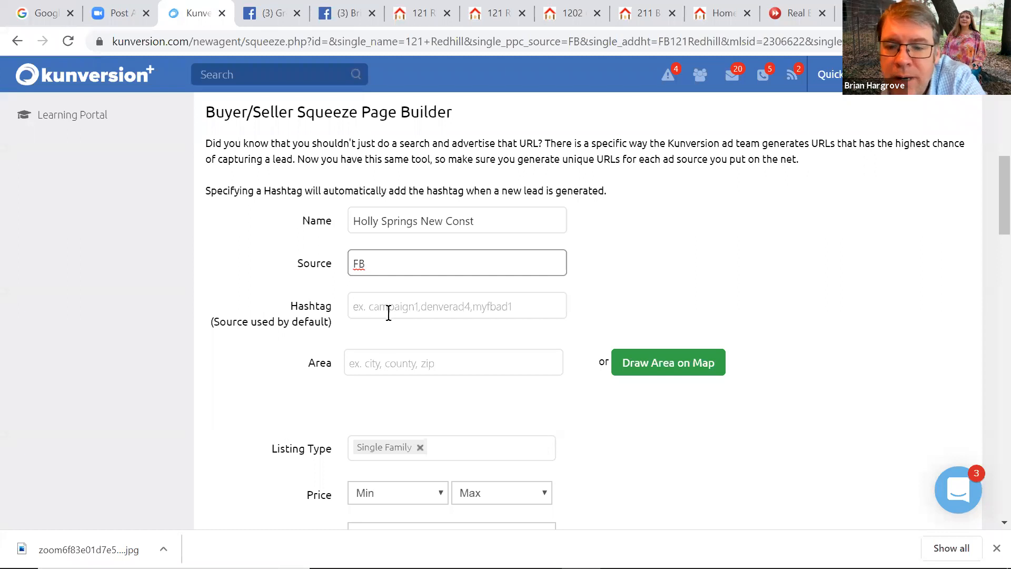
{"action": "left_click_drag", "start_coordinate": [993, 196], "coordinate": [993, 214]}
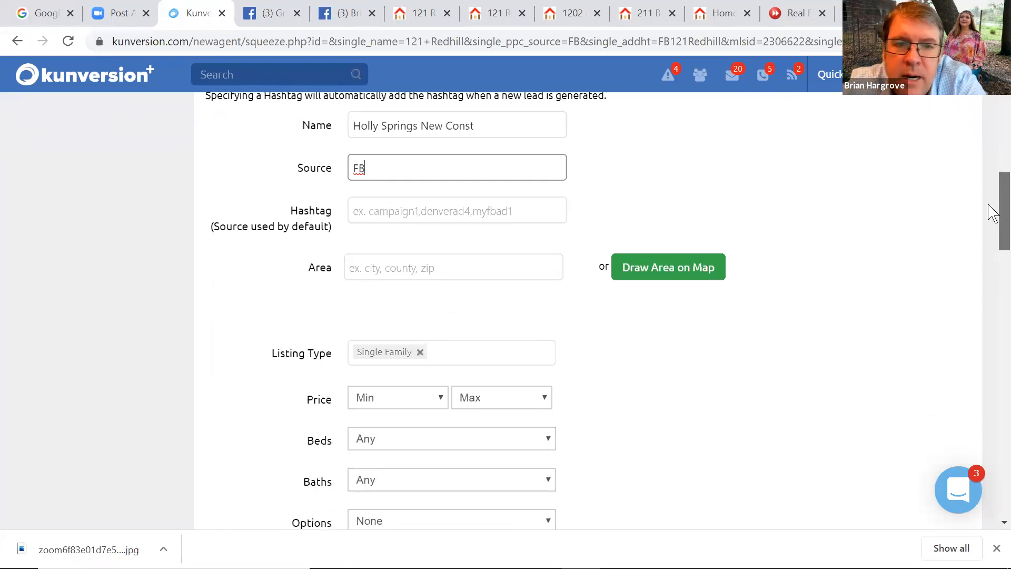
{"action": "left_click", "coordinate": [385, 217]}
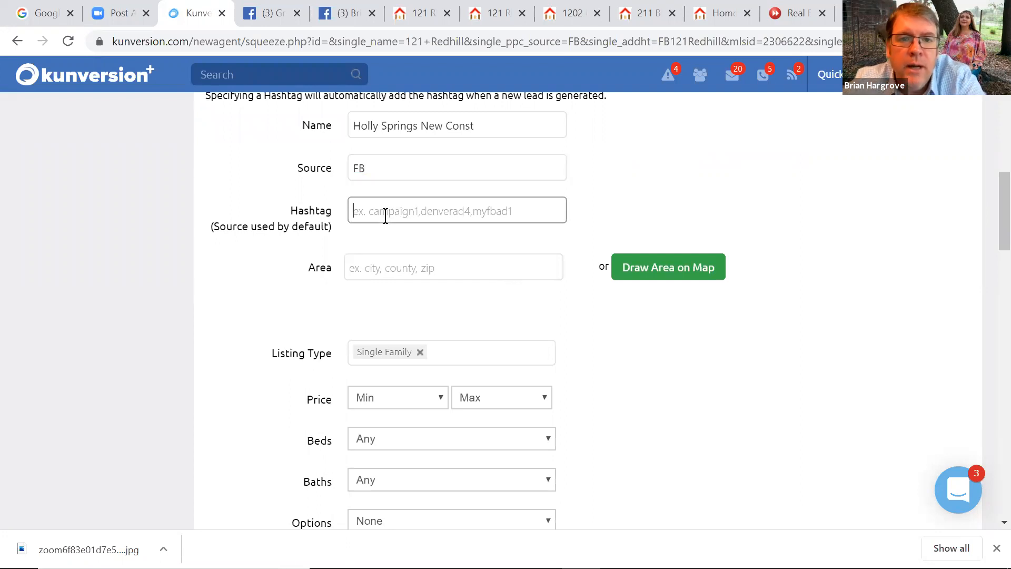
{"action": "type", "text": "#HSNC"}
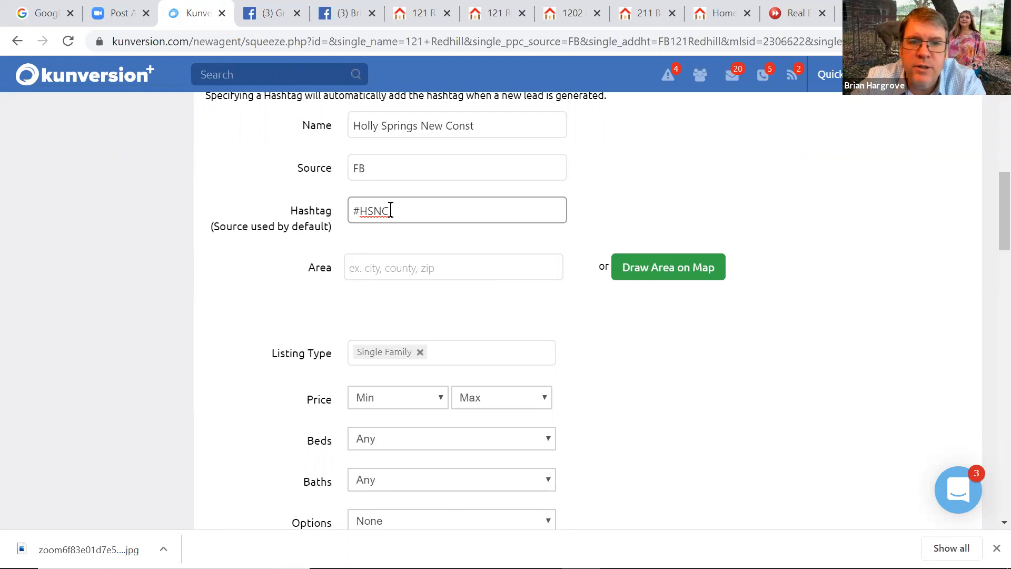
{"action": "left_click", "coordinate": [362, 206]}
{"action": "key", "text": "BackSpace"}
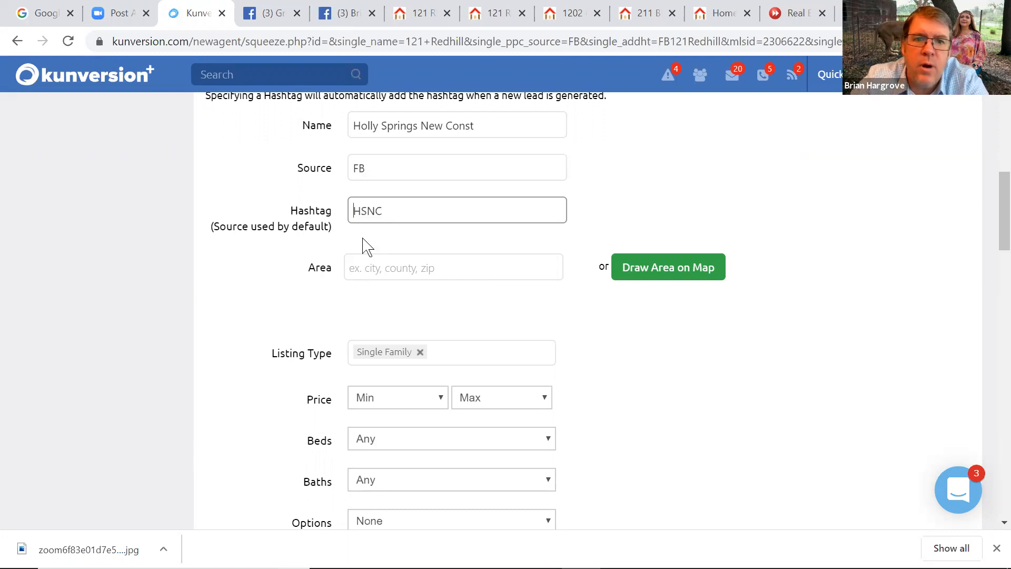
Try area suggestions, briefly picking Cary-Holly Springs-Fuquay-Apex and then a neighborhood entry
{"action": "left_click", "coordinate": [382, 266]}
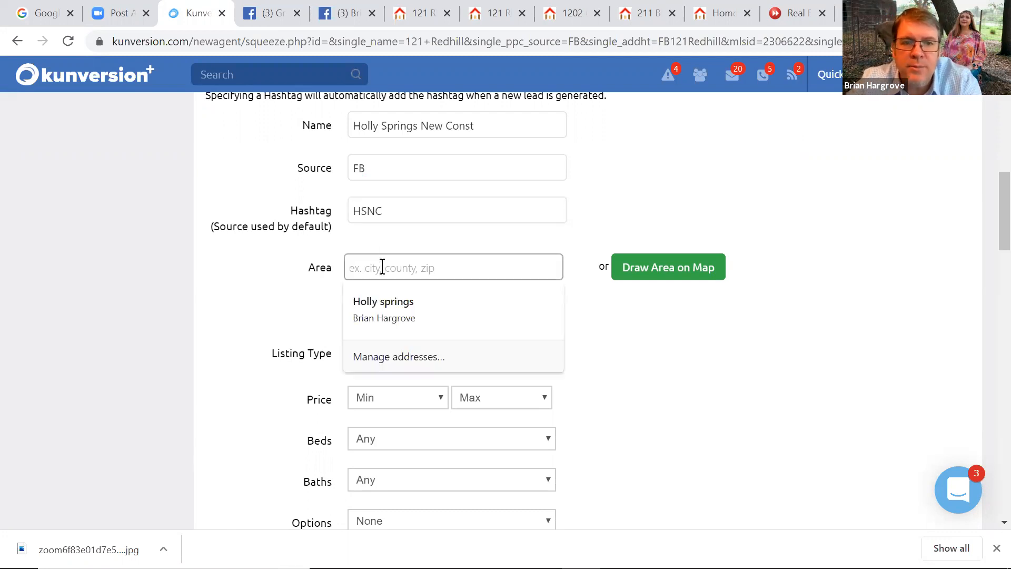
{"action": "type", "text": "holly s"}
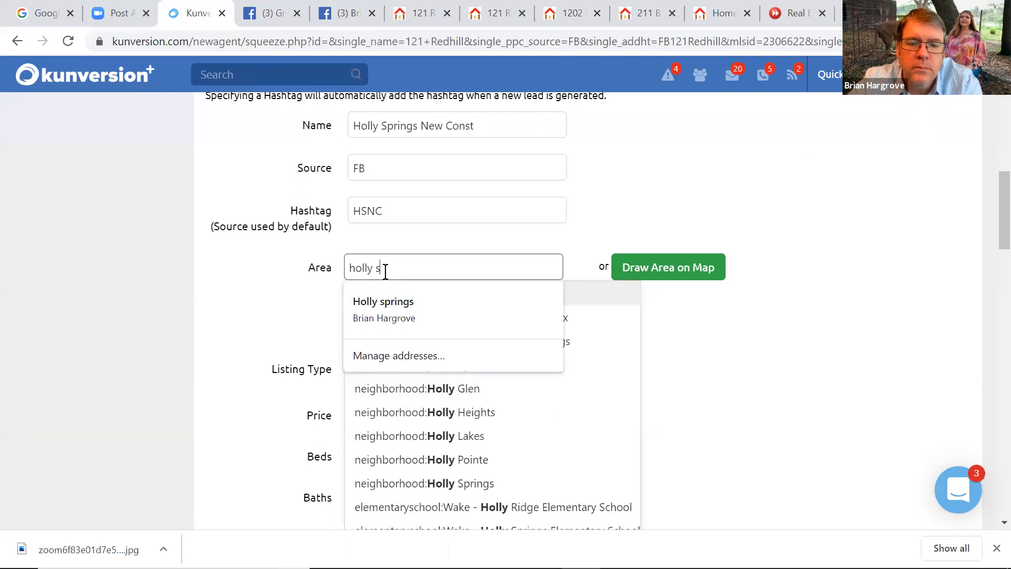
{"action": "left_click", "coordinate": [287, 339]}
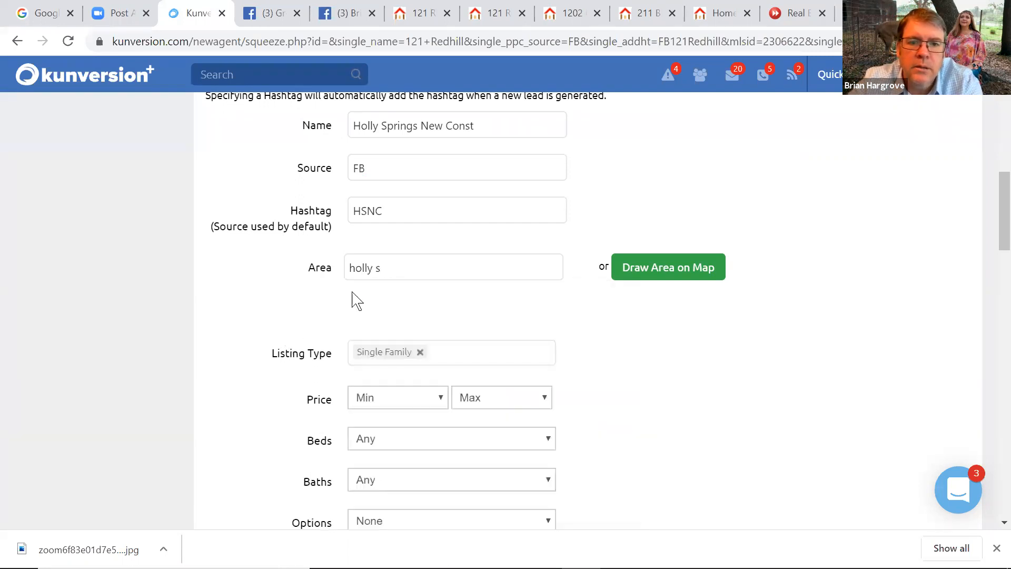
{"action": "left_click", "coordinate": [392, 267]}
{"action": "type", "text": "prin"}
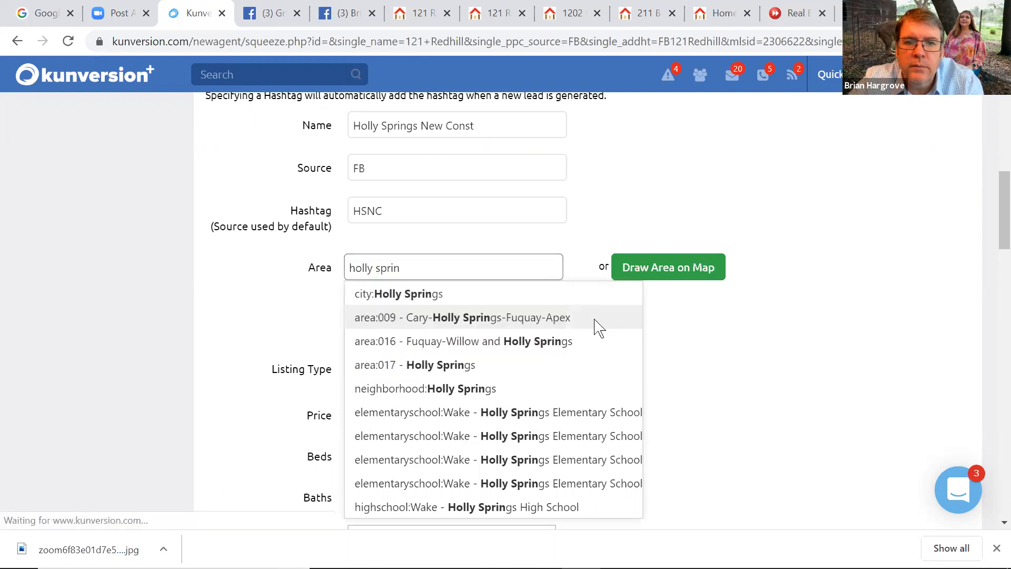
{"action": "left_click", "coordinate": [593, 319]}
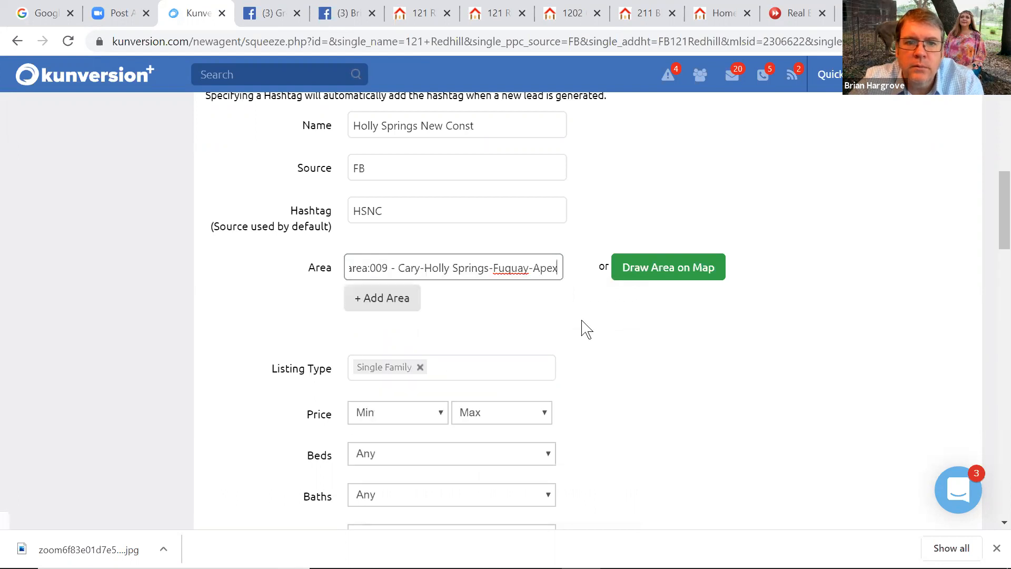
{"action": "triple_click", "coordinate": [380, 266]}
{"action": "key", "text": "BackSpace"}
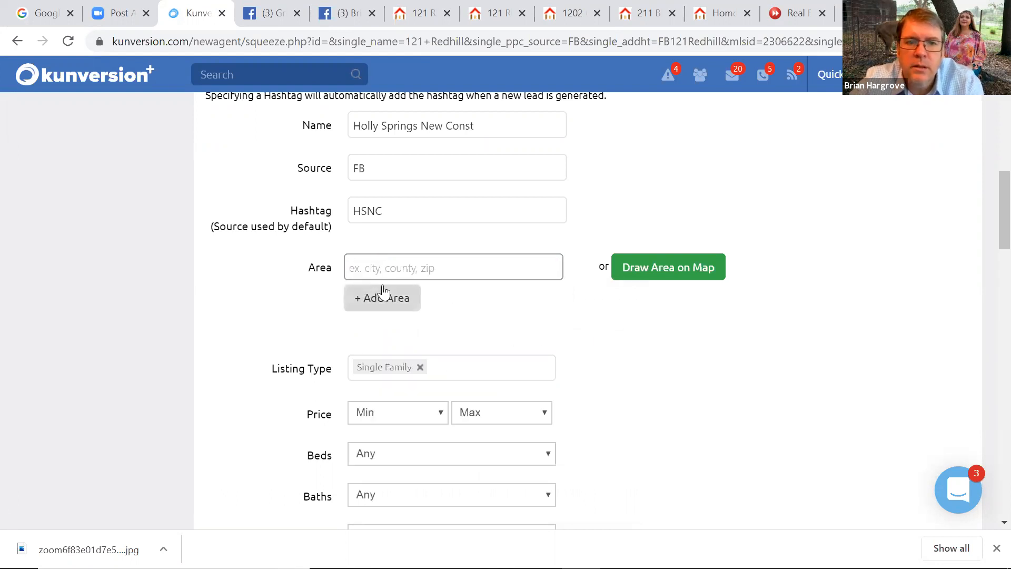
{"action": "type", "text": "ho"}
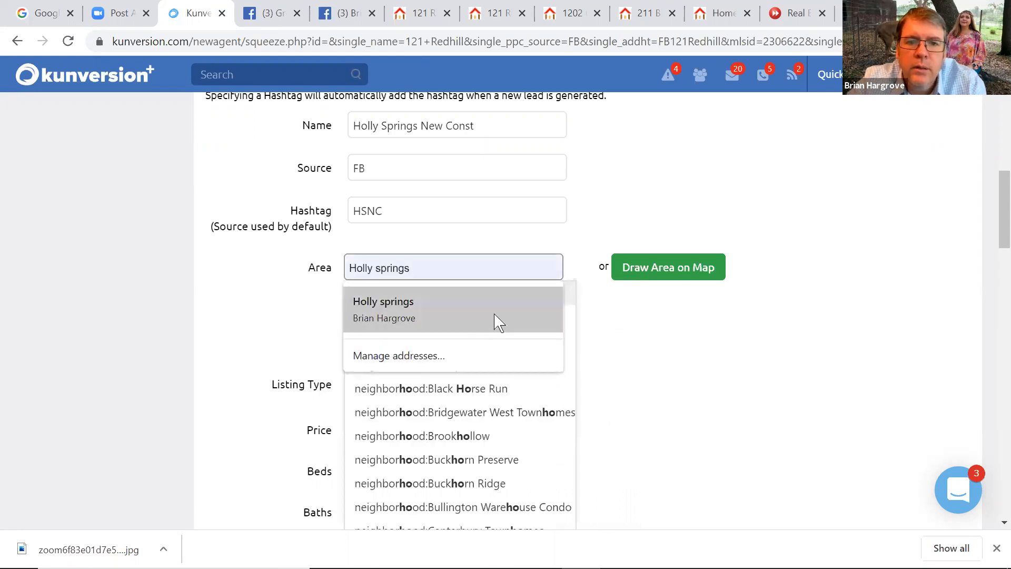
{"action": "left_click", "coordinate": [569, 291]}
{"action": "left_click", "coordinate": [569, 293]}
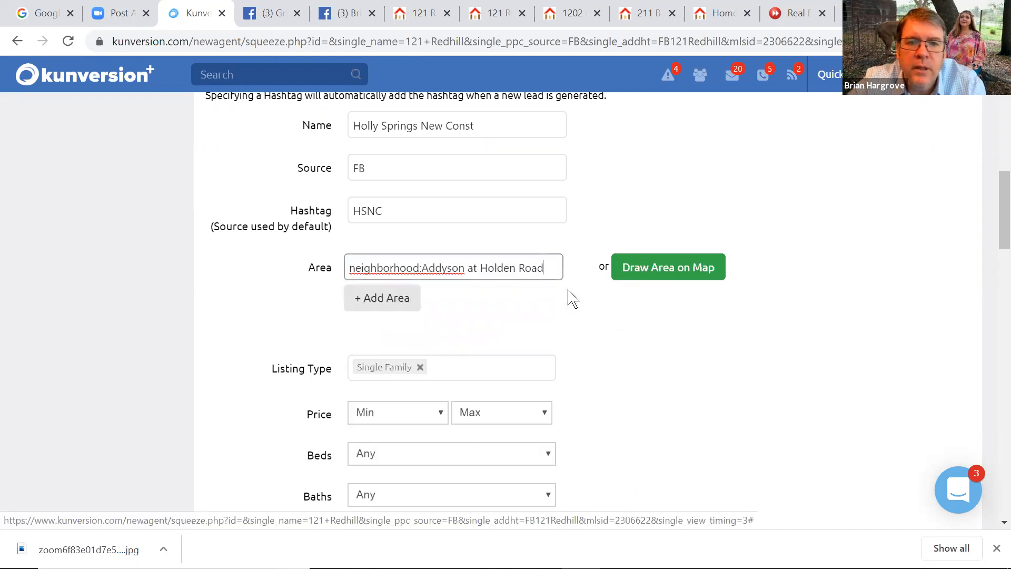
Clear the wrong neighborhood and set Area to city:Holly Springs
{"action": "left_click", "coordinate": [488, 267]}
{"action": "key", "text": "BackSpace"}
{"action": "key", "text": "BackSpace"}
{"action": "key", "text": "BackSpace"}
{"action": "left_click_drag", "start_coordinate": [531, 267], "coordinate": [27, 270]}
{"action": "key", "text": "BackSpace"}
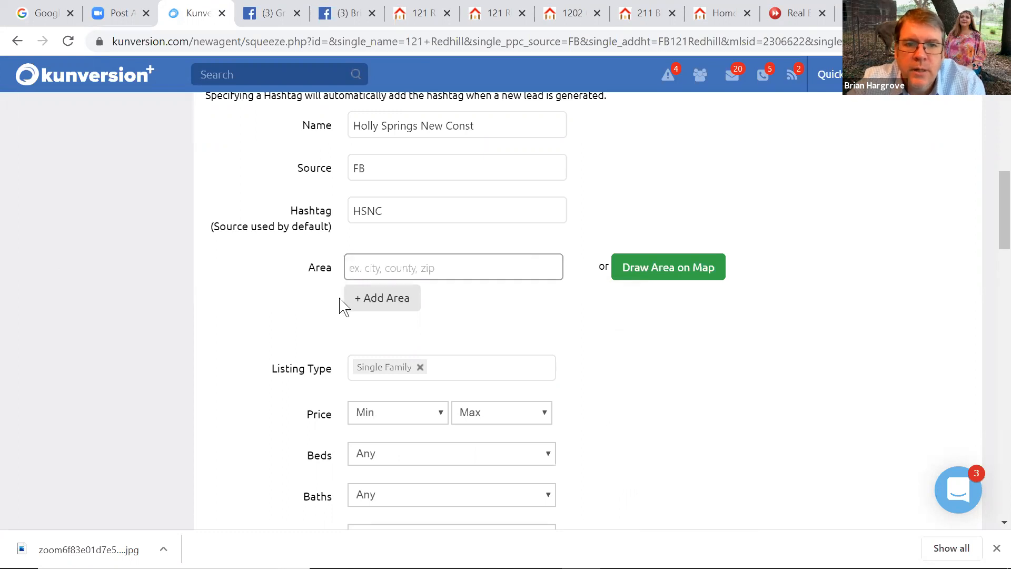
{"action": "type", "text": "hol"}
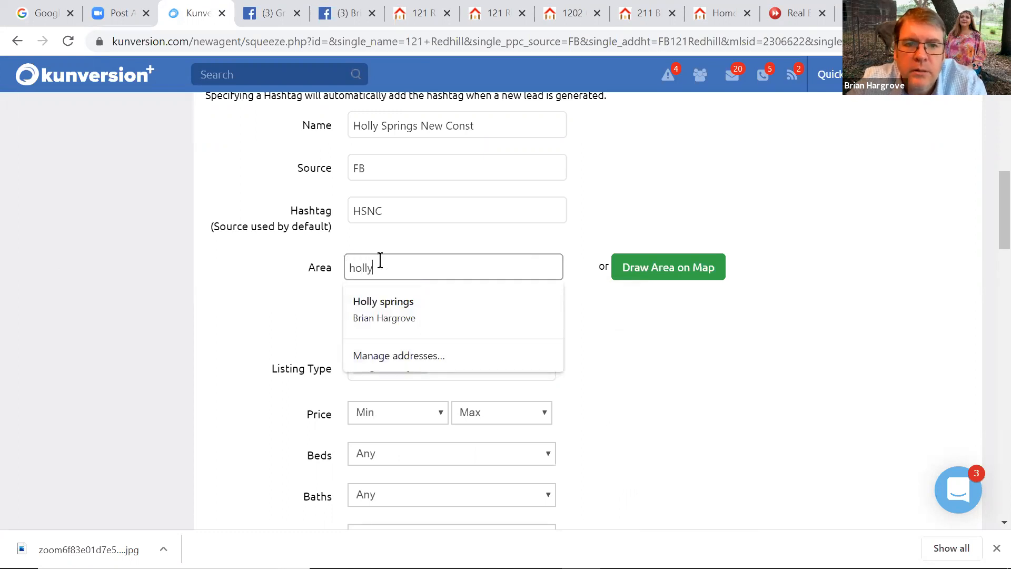
{"action": "type", "text": "ly"}
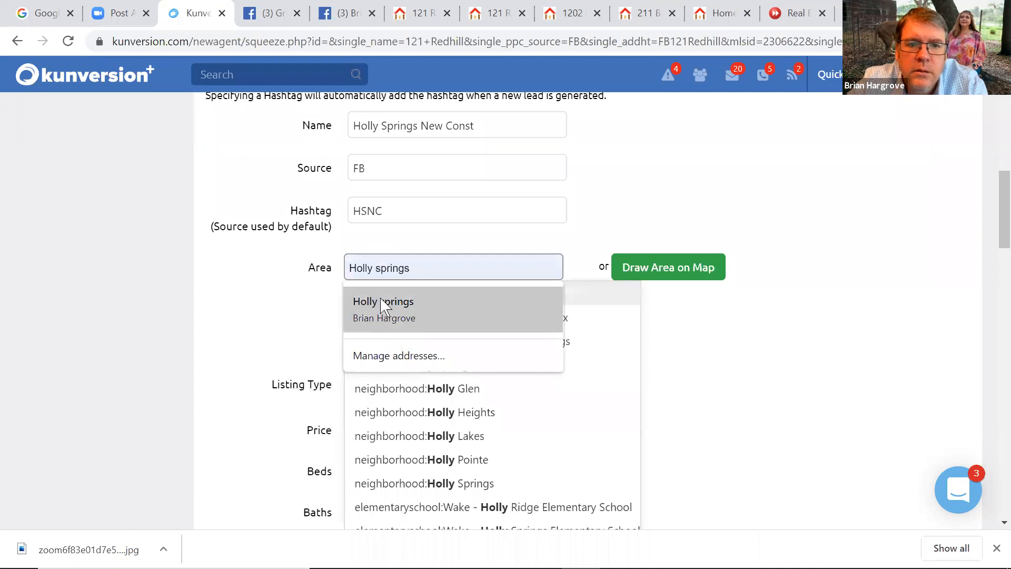
{"action": "left_click", "coordinate": [381, 306]}
{"action": "left_click", "coordinate": [394, 295]}
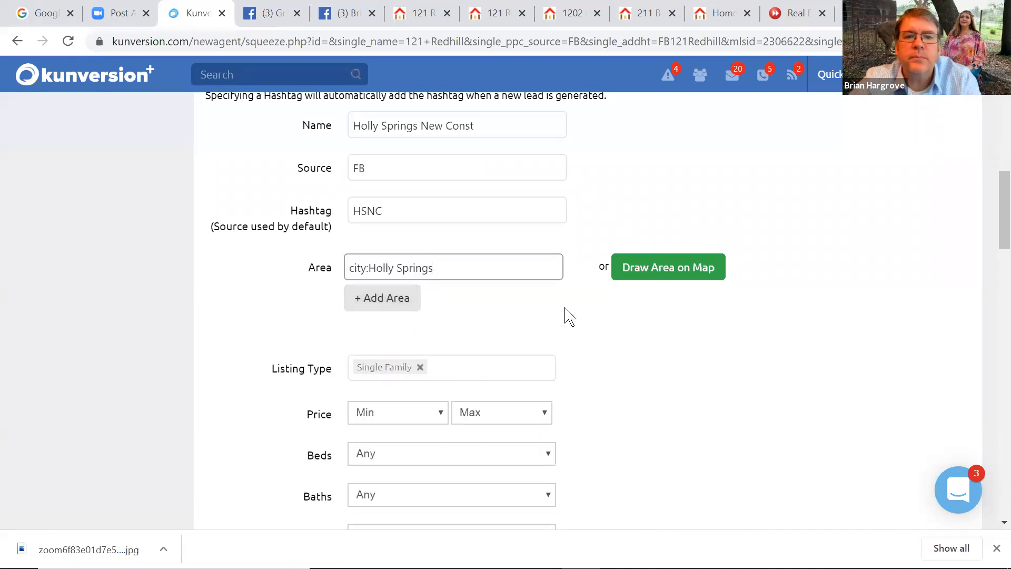
{"action": "scroll", "coordinate": [990, 248], "scroll_direction": "down", "scroll_amount": 6}
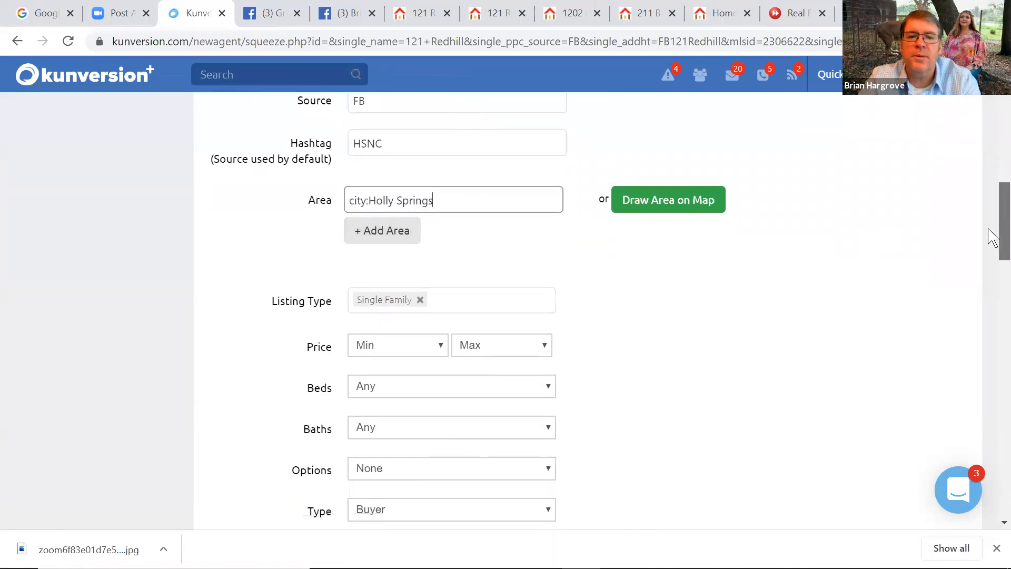
{"action": "scroll", "coordinate": [994, 276], "scroll_direction": "down", "scroll_amount": 1}
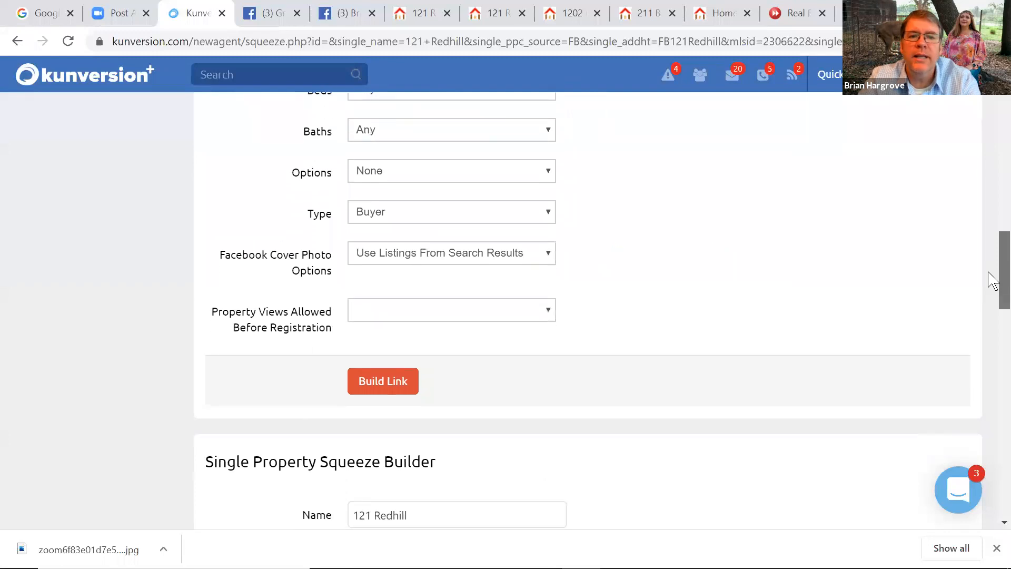
{"action": "scroll", "coordinate": [993, 278], "scroll_direction": "up", "scroll_amount": 2}
{"action": "left_click", "coordinate": [439, 254]}
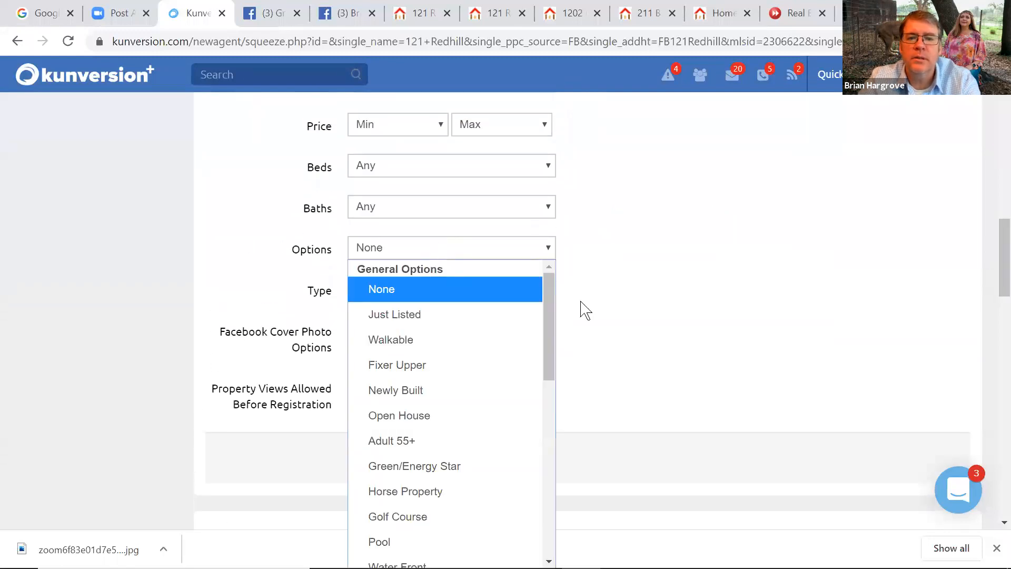
Set Options to Newly Built, allow 50 property views before registration, and build the link
{"action": "left_click_drag", "start_coordinate": [545, 312], "coordinate": [485, 343]}
{"action": "left_click", "coordinate": [452, 369]}
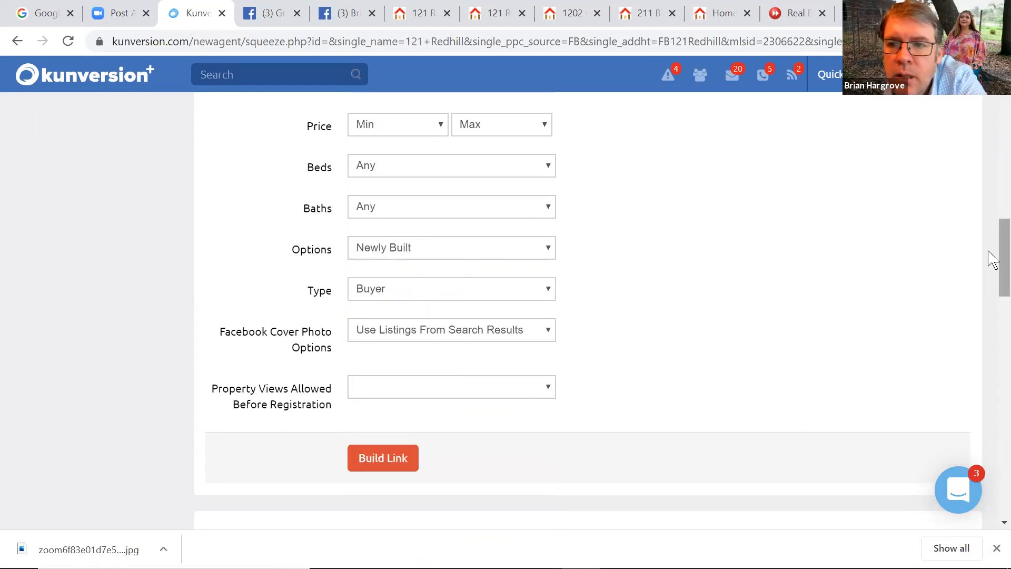
{"action": "left_click_drag", "start_coordinate": [993, 258], "coordinate": [990, 282]}
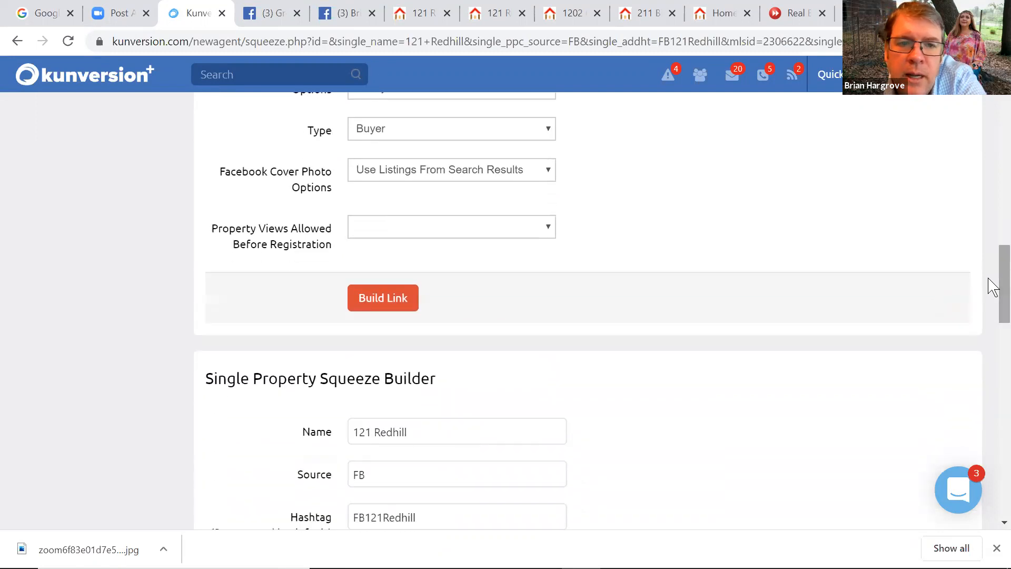
{"action": "left_click", "coordinate": [415, 233]}
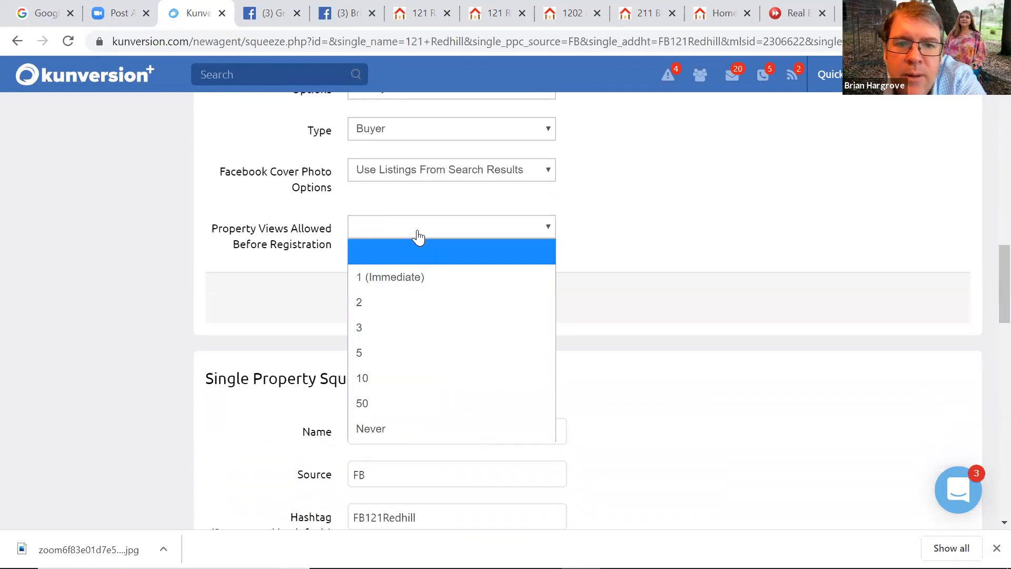
{"action": "left_click", "coordinate": [369, 404]}
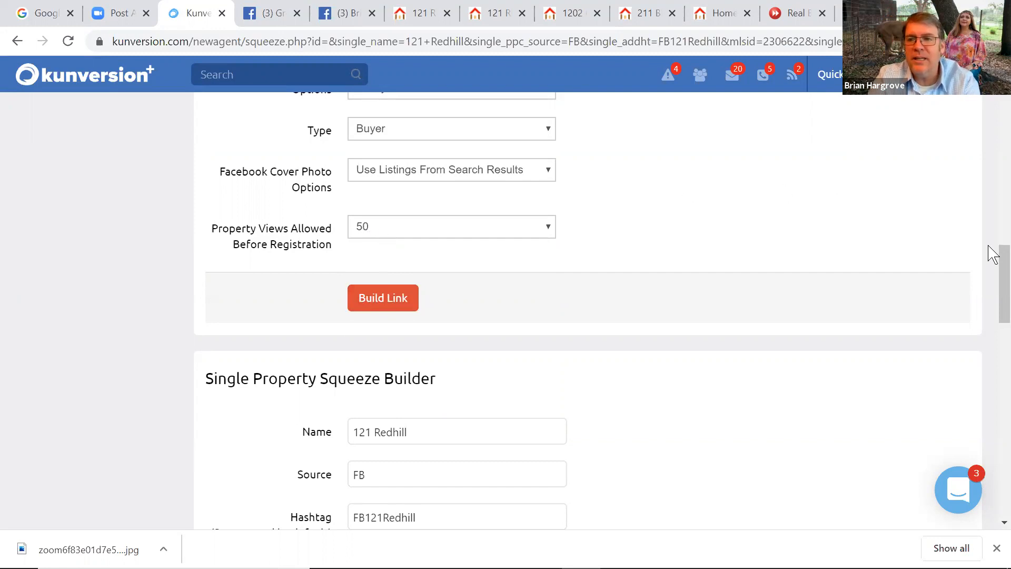
{"action": "left_click_drag", "start_coordinate": [988, 260], "coordinate": [988, 276]}
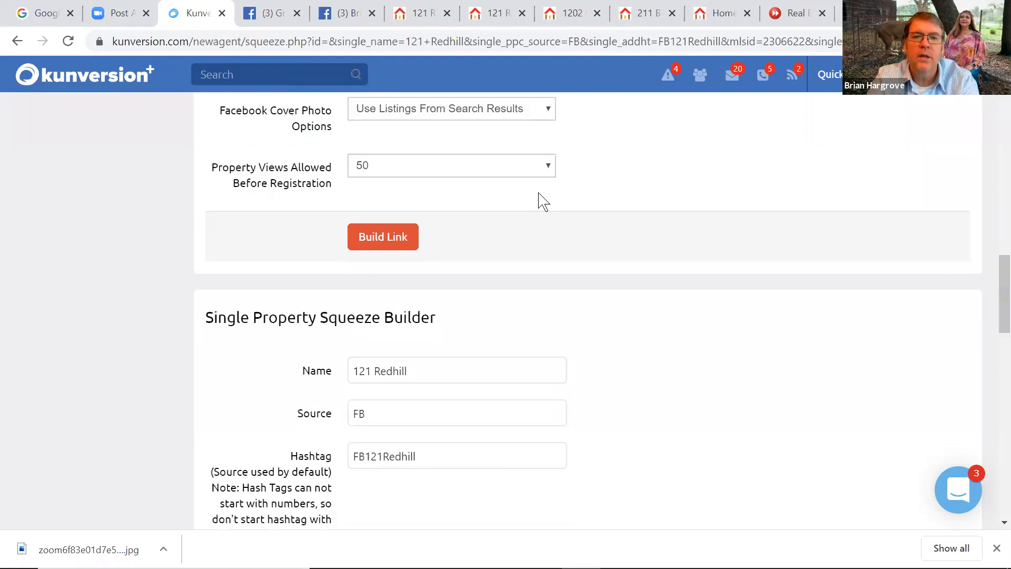
{"action": "left_click", "coordinate": [380, 240]}
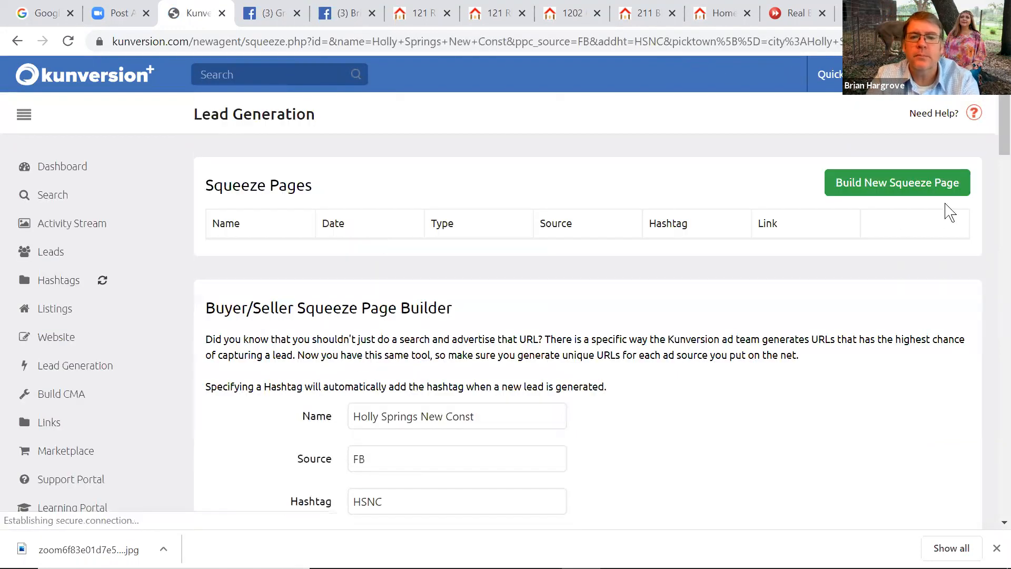
Find the Holly Springs New Const row in the Squeeze Pages table and copy its link URL
{"action": "scroll", "coordinate": [943, 210], "scroll_direction": "down", "scroll_amount": 4}
{"action": "left_click_drag", "start_coordinate": [988, 193], "coordinate": [987, 168]}
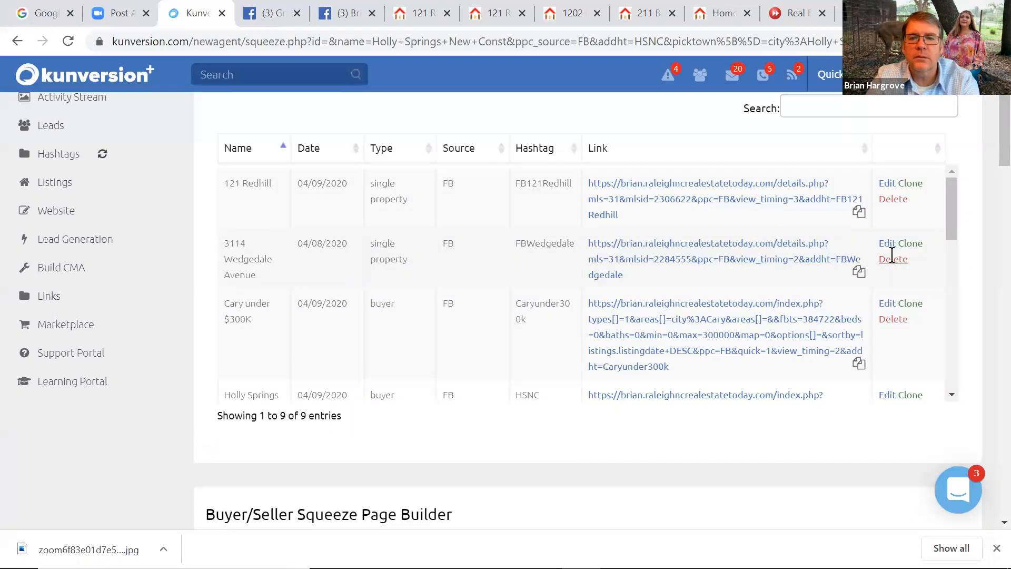
{"action": "left_click_drag", "start_coordinate": [956, 223], "coordinate": [948, 277]}
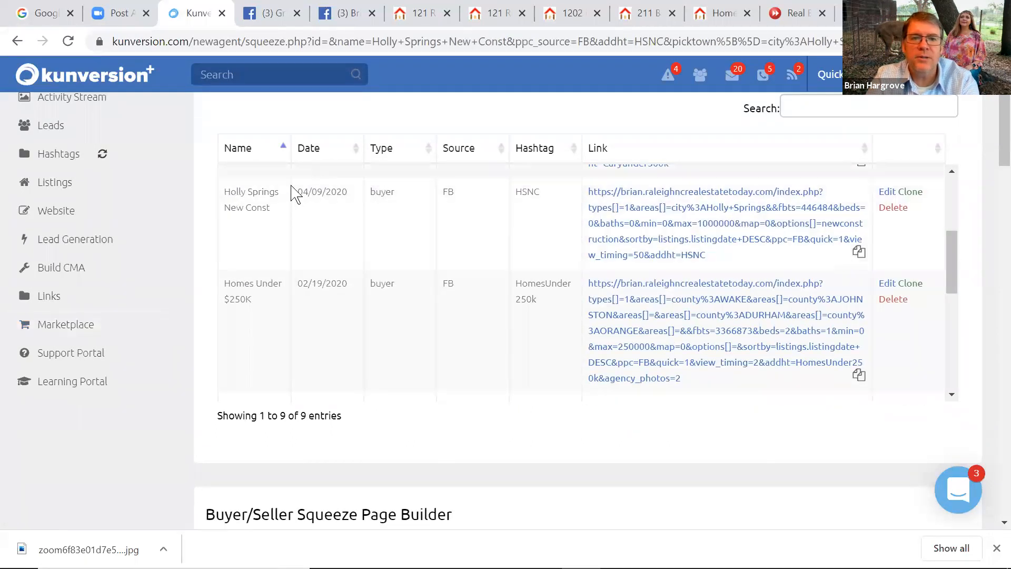
{"action": "left_click_drag", "start_coordinate": [715, 256], "coordinate": [603, 204]}
{"action": "key", "text": "ctrl+c"}
{"action": "right_click", "coordinate": [634, 200]}
{"action": "left_click", "coordinate": [651, 210]}
{"action": "left_click", "coordinate": [345, 13]}
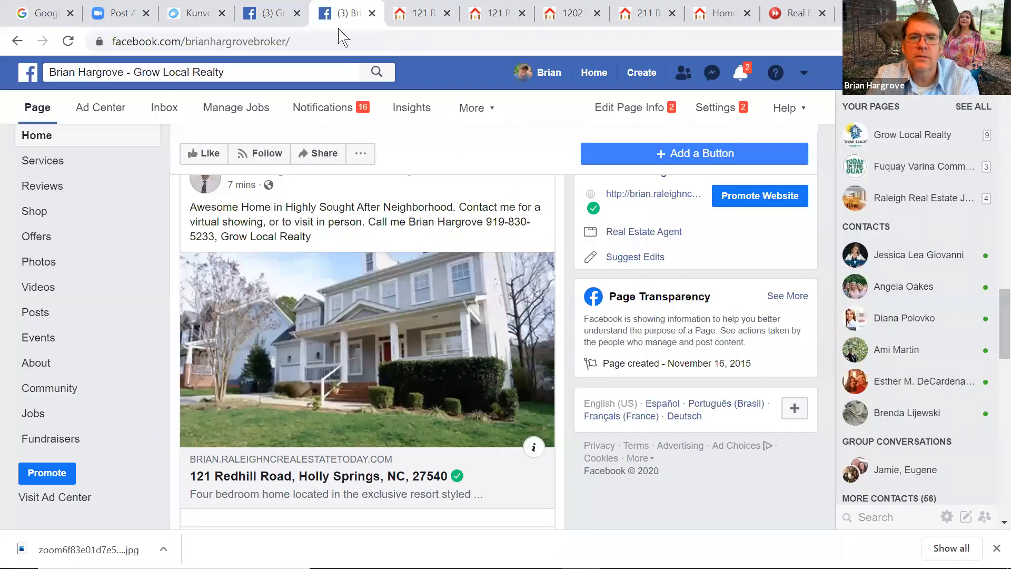
Paste the Holly Springs new-construction link into a Grow Local Realty post, publish it, and reload
{"action": "scroll", "coordinate": [992, 295], "scroll_direction": "up", "scroll_amount": 8}
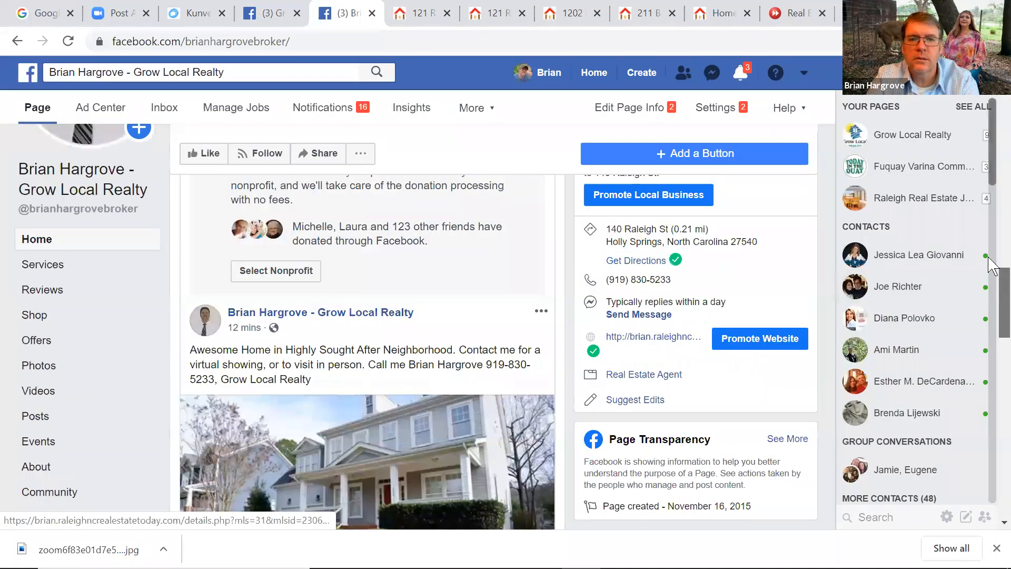
{"action": "left_click_drag", "start_coordinate": [988, 260], "coordinate": [992, 141]}
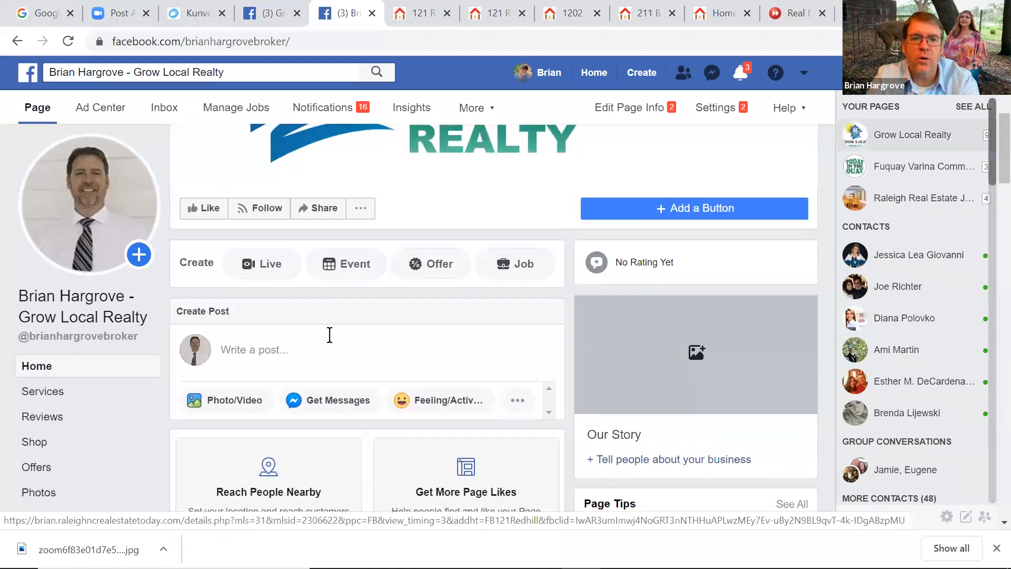
{"action": "left_click", "coordinate": [261, 350]}
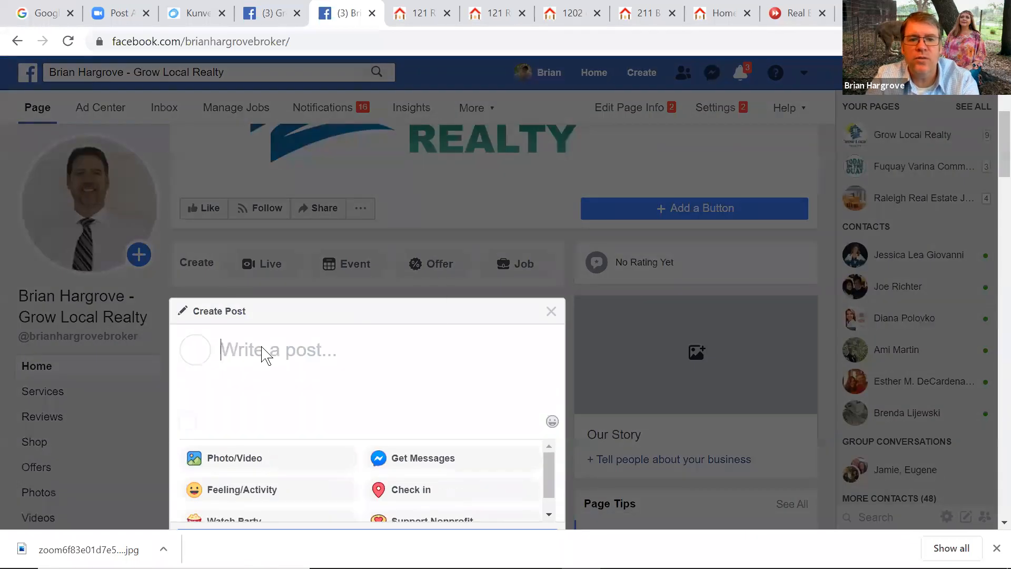
{"action": "right_click", "coordinate": [261, 350]}
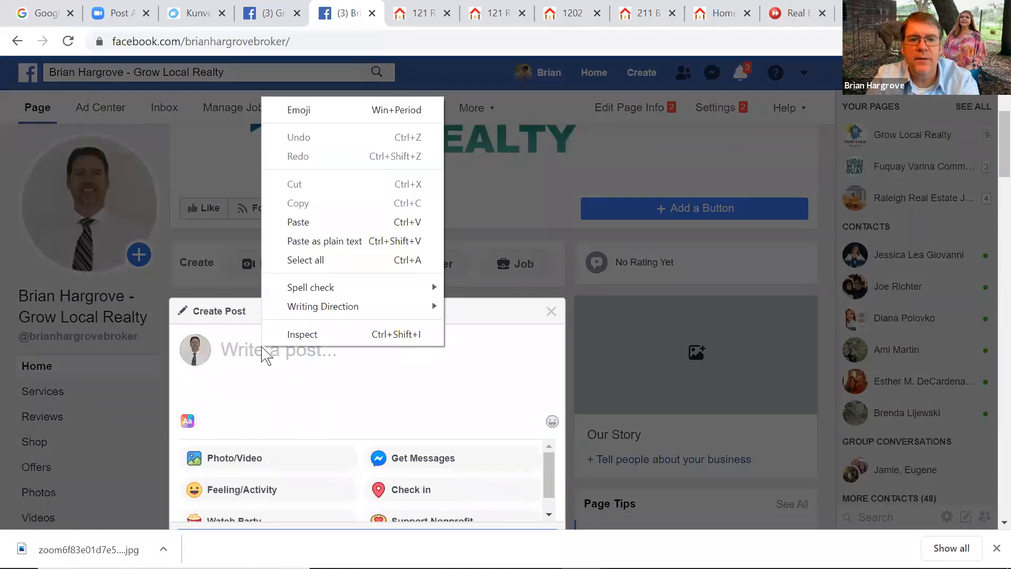
{"action": "left_click", "coordinate": [284, 223]}
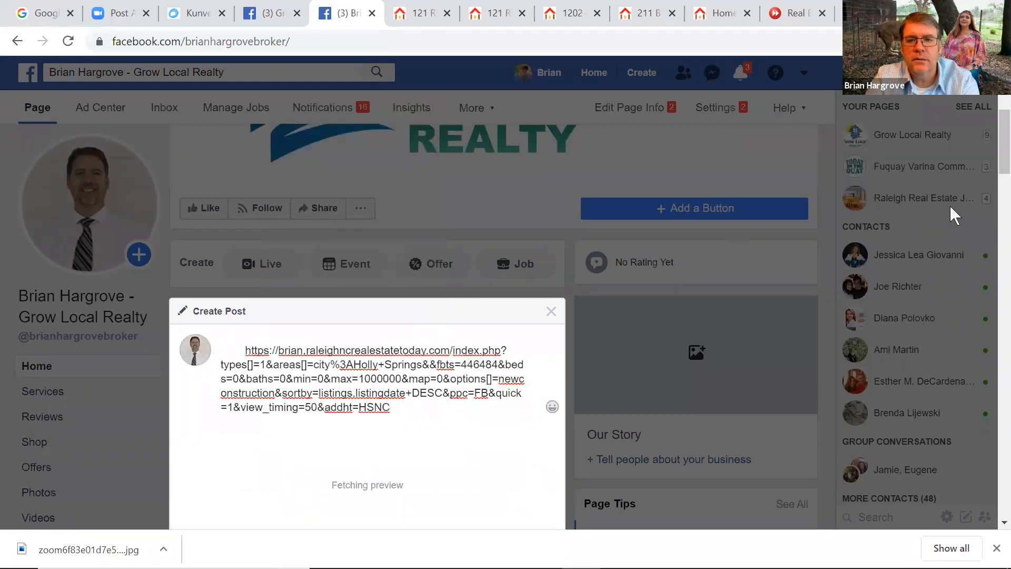
{"action": "left_click_drag", "start_coordinate": [1001, 152], "coordinate": [1001, 219]}
{"action": "left_click", "coordinate": [534, 353]}
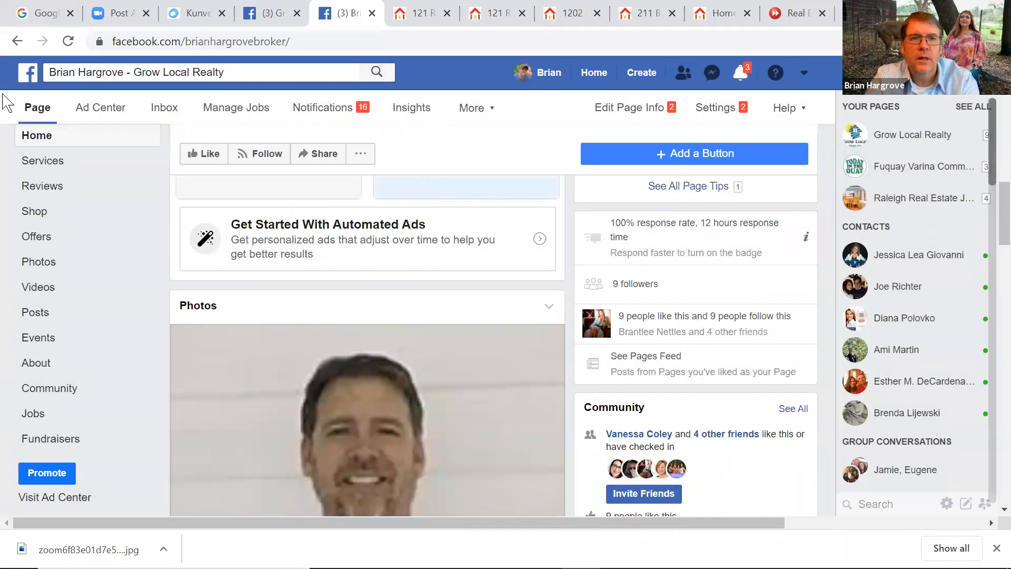
{"action": "left_click", "coordinate": [64, 39]}
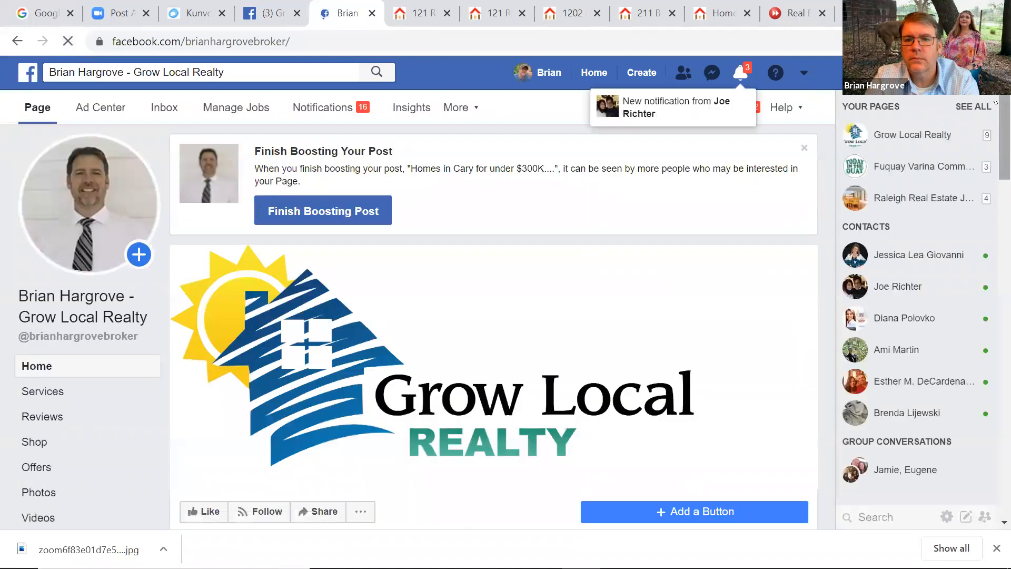
Scroll to the new Holly Springs post, advance its house carousel, and open the listings link
{"action": "scroll", "coordinate": [989, 168], "scroll_direction": "down", "scroll_amount": 6}
{"action": "scroll", "coordinate": [988, 173], "scroll_direction": "down", "scroll_amount": 5}
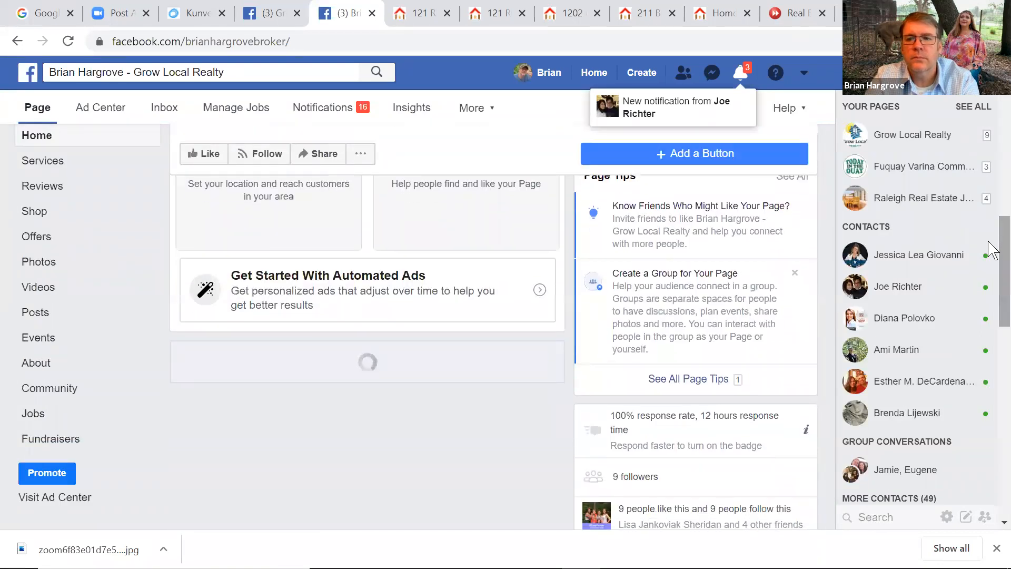
{"action": "left_click_drag", "start_coordinate": [989, 202], "coordinate": [986, 342]}
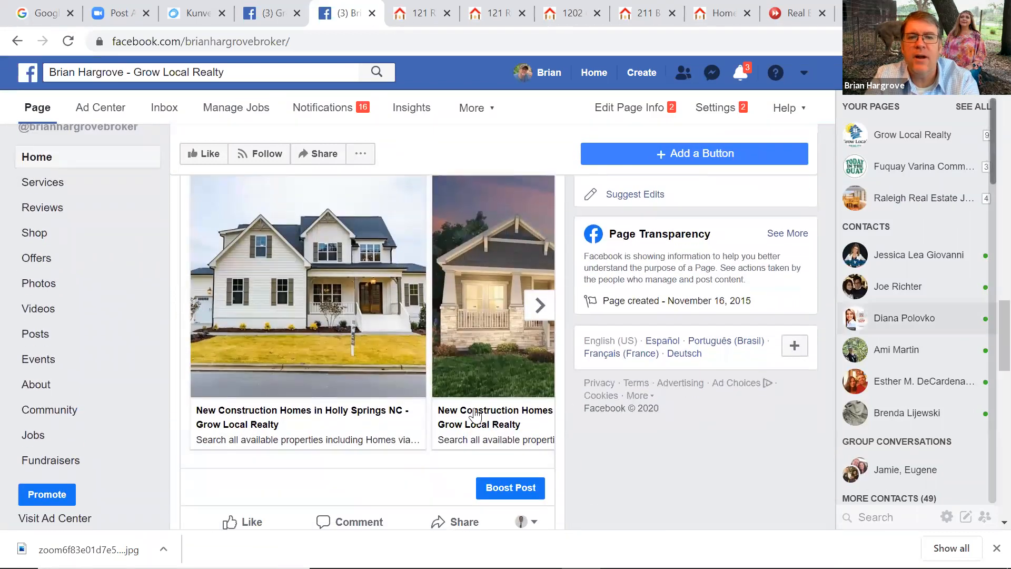
{"action": "left_click", "coordinate": [540, 306]}
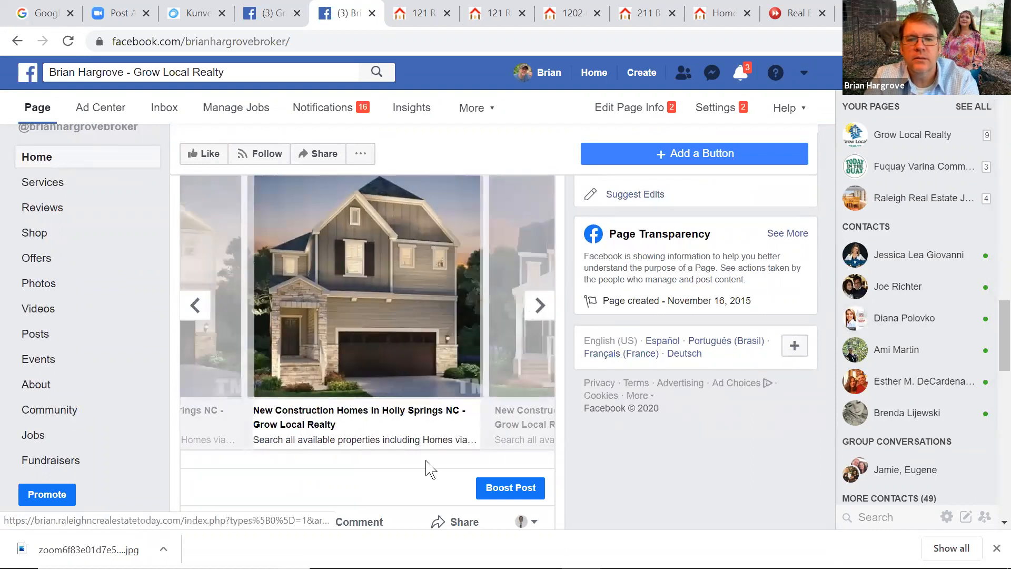
{"action": "left_click", "coordinate": [344, 331]}
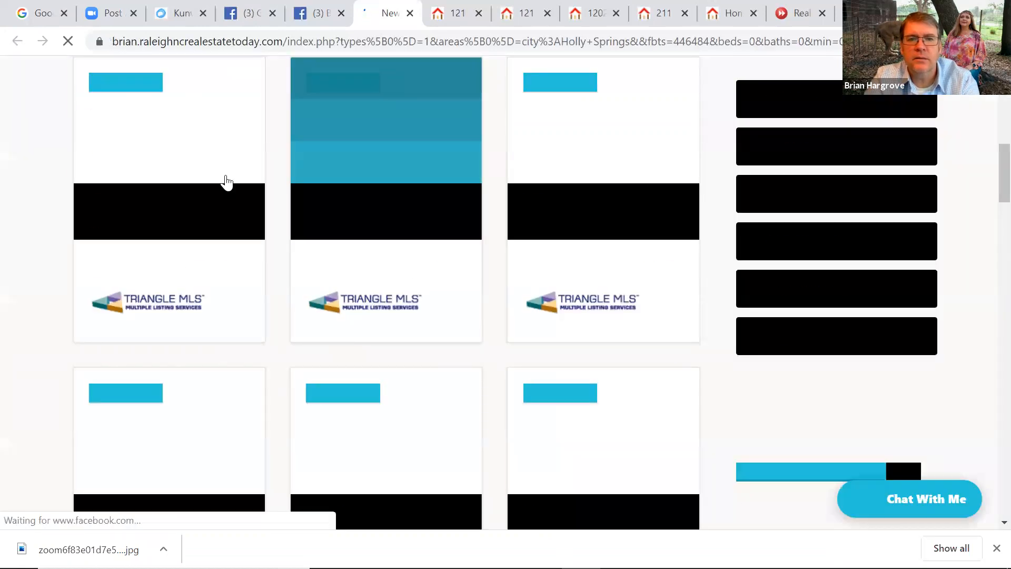
{"action": "left_click", "coordinate": [160, 80]}
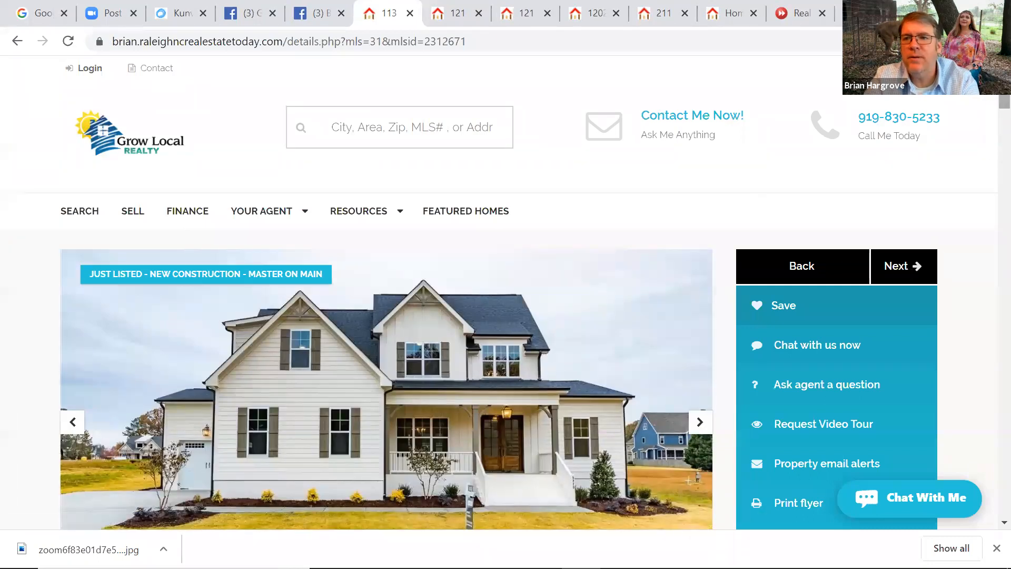
{"action": "scroll", "coordinate": [992, 104], "scroll_direction": "down", "scroll_amount": 2}
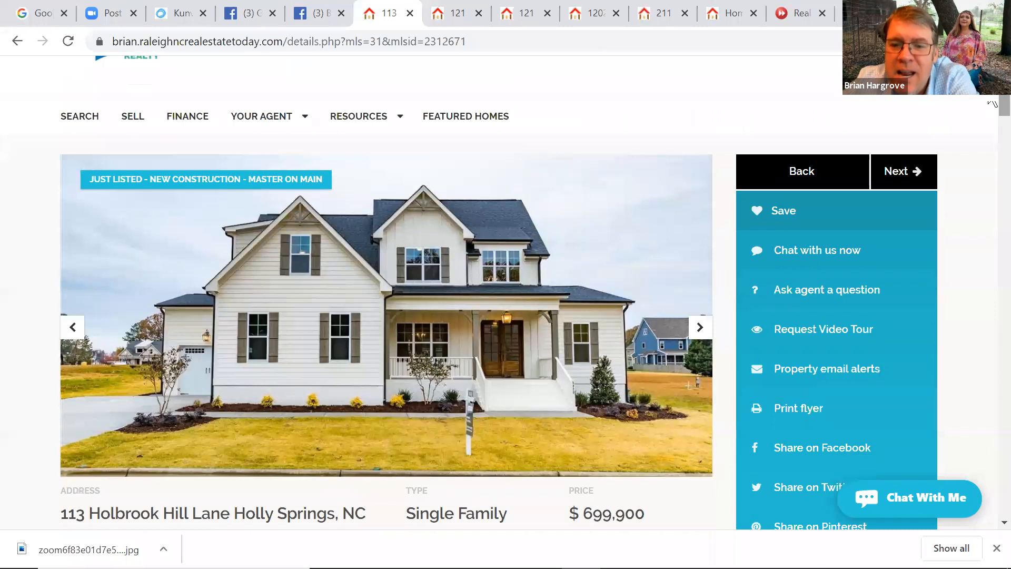
{"action": "left_click", "coordinate": [902, 182]}
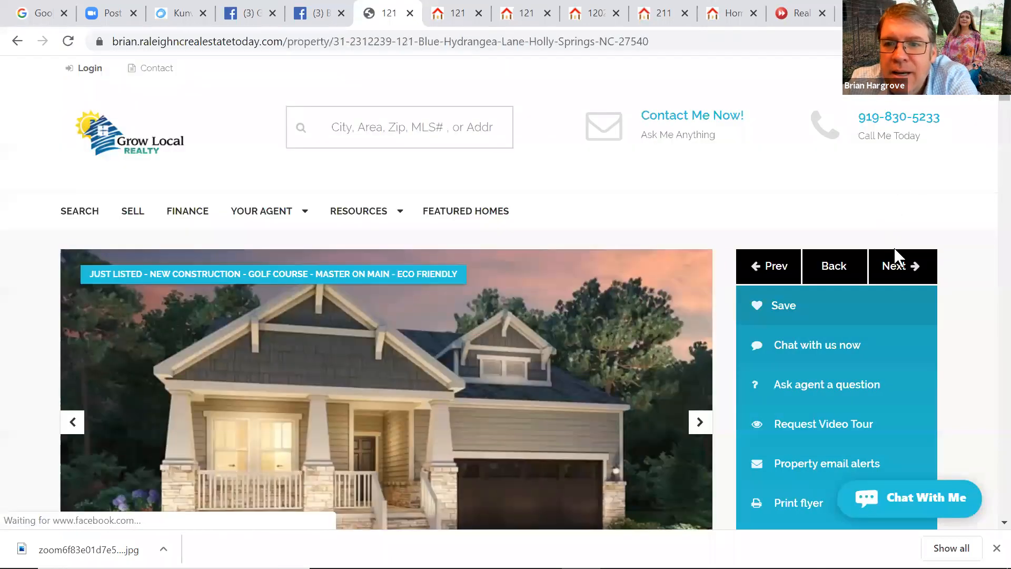
{"action": "left_click", "coordinate": [899, 268]}
{"action": "left_click", "coordinate": [898, 267]}
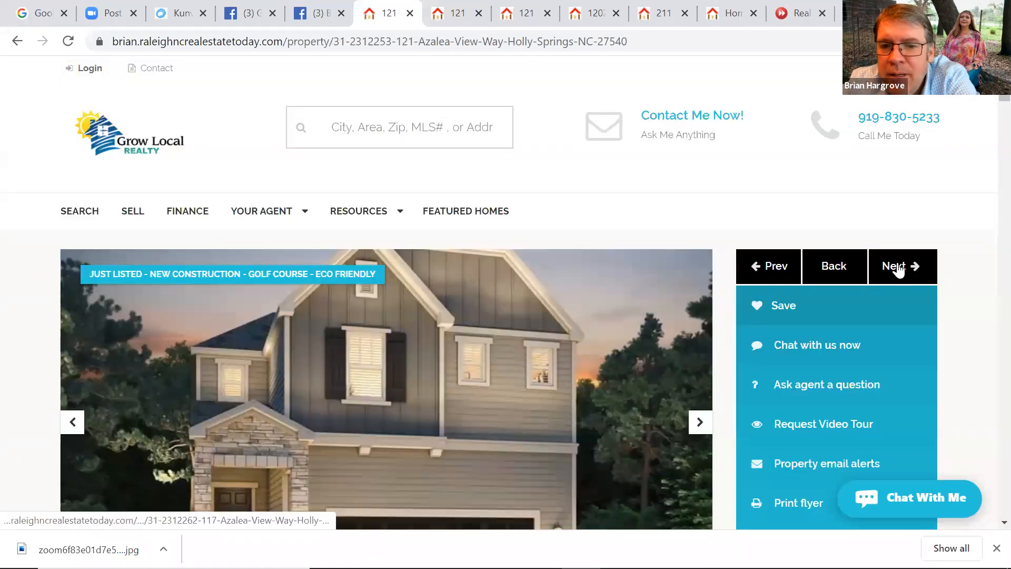
{"action": "left_click", "coordinate": [898, 267]}
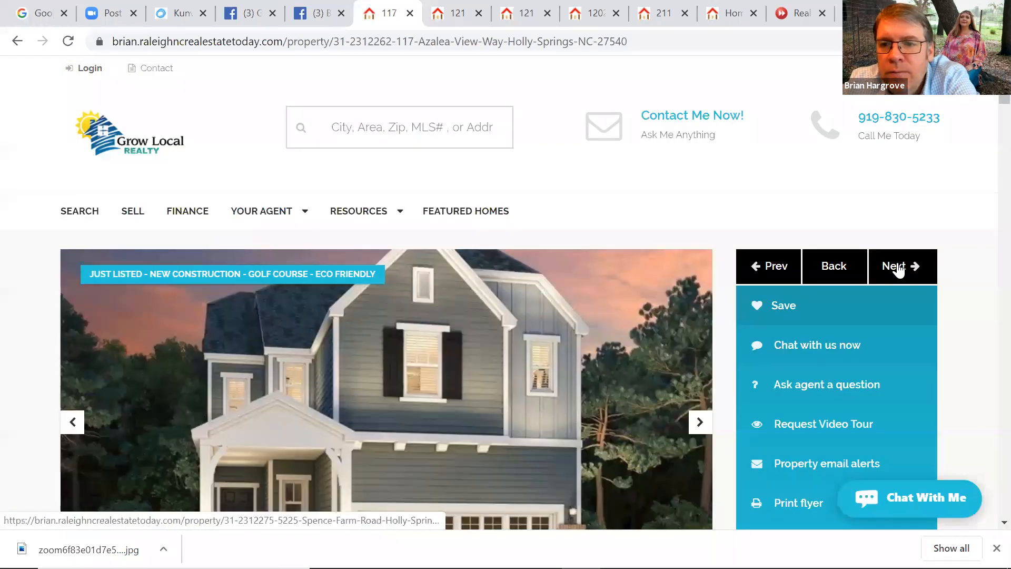
{"action": "left_click", "coordinate": [899, 267]}
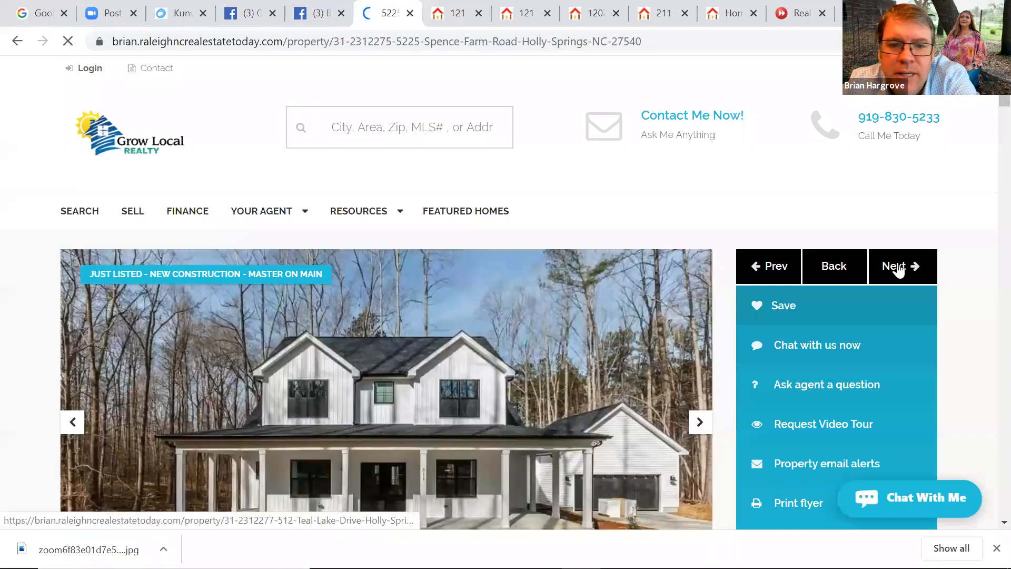
{"action": "left_click", "coordinate": [898, 268]}
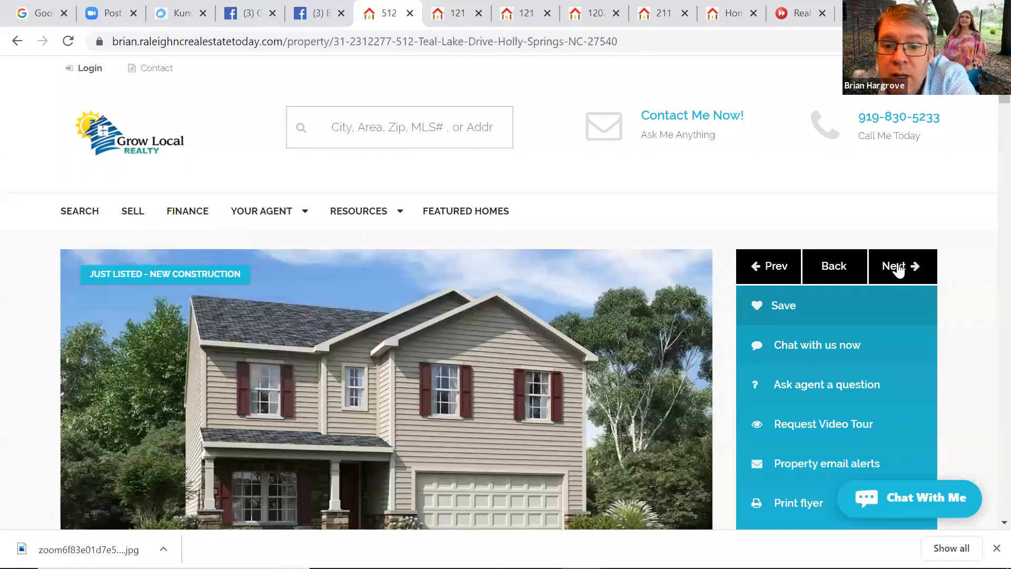
{"action": "left_click", "coordinate": [899, 267]}
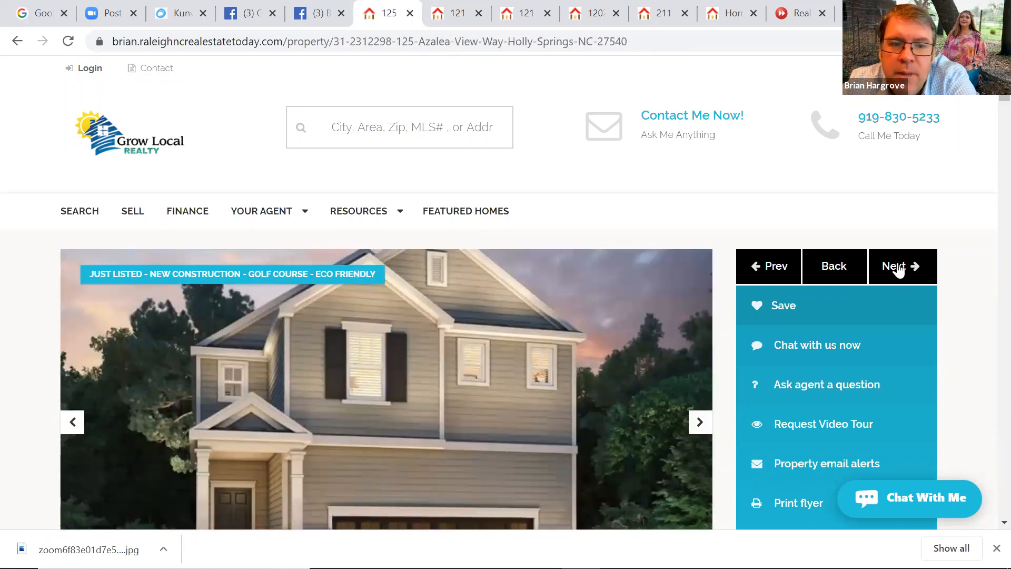
{"action": "left_click", "coordinate": [899, 267]}
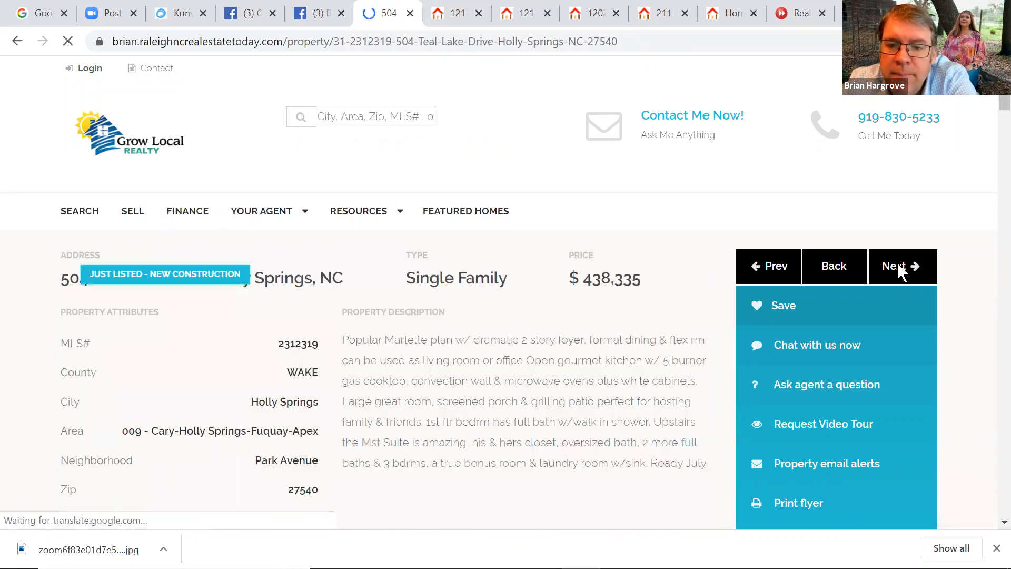
{"action": "left_click", "coordinate": [898, 268]}
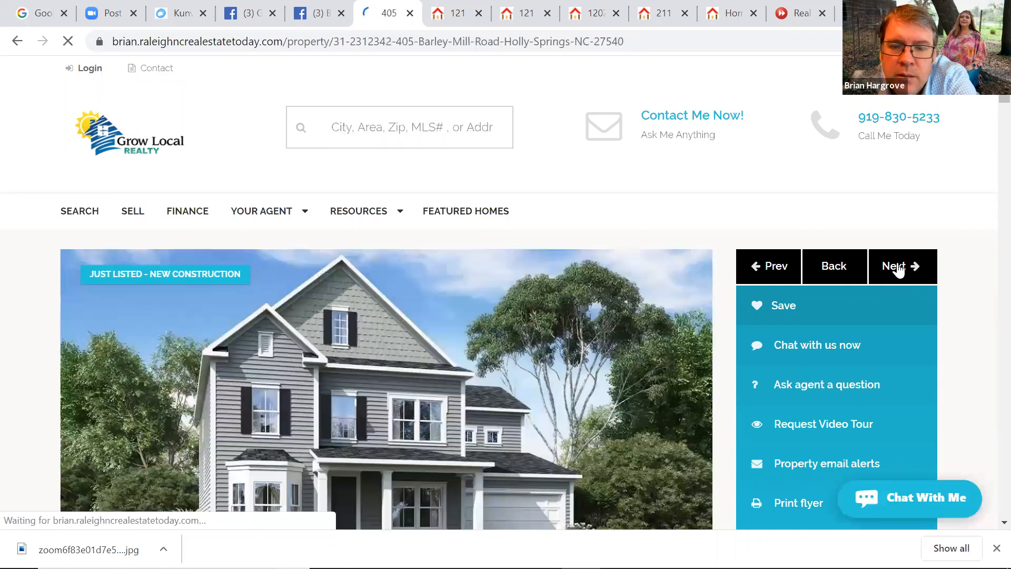
{"action": "left_click", "coordinate": [898, 267]}
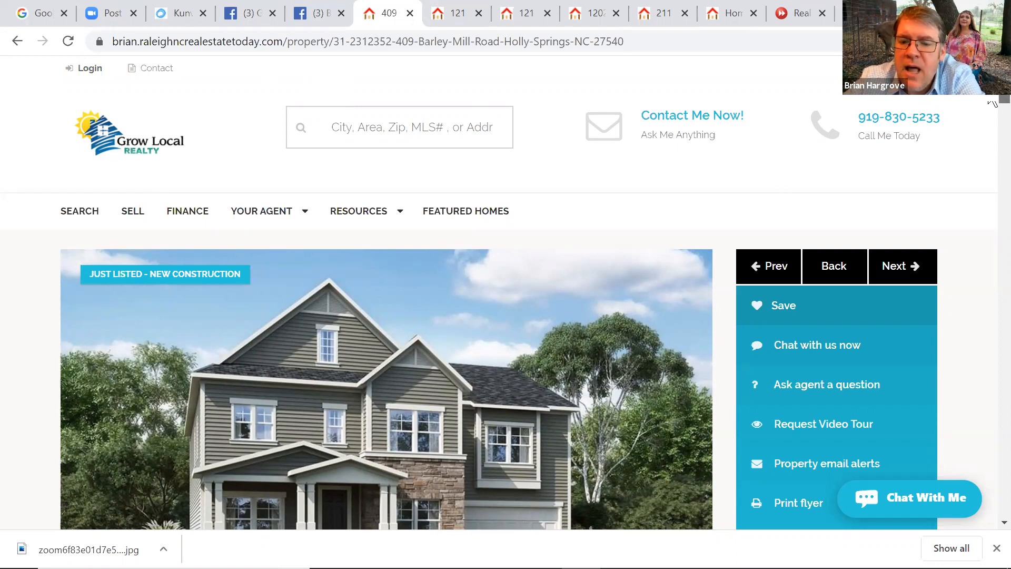
{"action": "scroll", "coordinate": [990, 101], "scroll_direction": "down", "scroll_amount": 7}
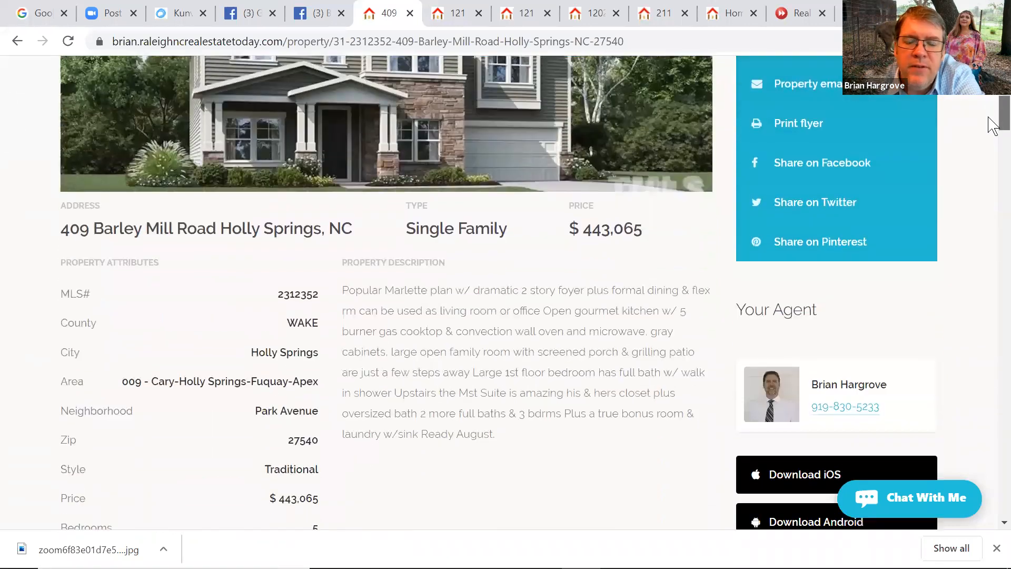
{"action": "scroll", "coordinate": [992, 125], "scroll_direction": "up", "scroll_amount": 4}
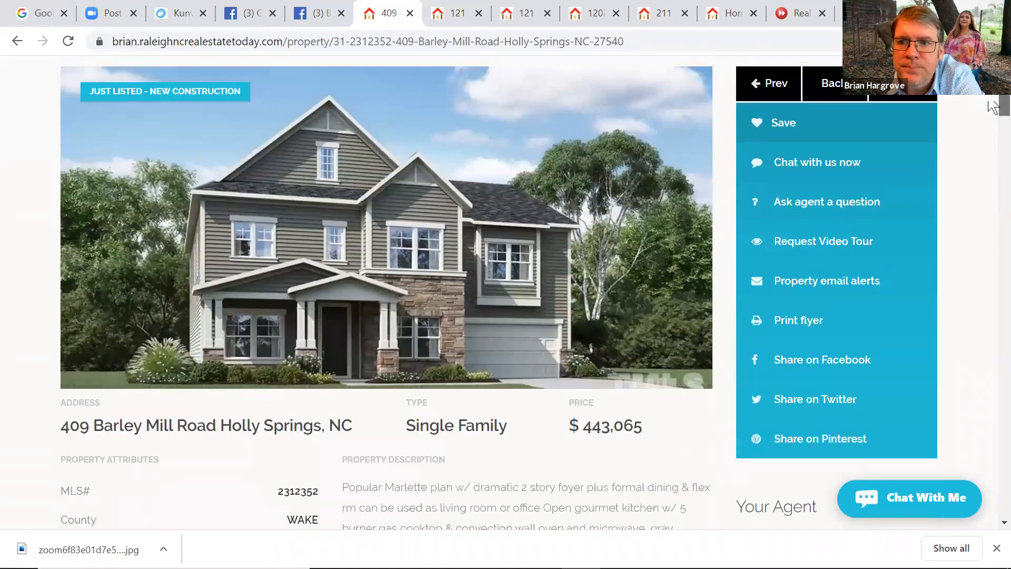
{"action": "scroll", "coordinate": [992, 105], "scroll_direction": "up", "scroll_amount": 4}
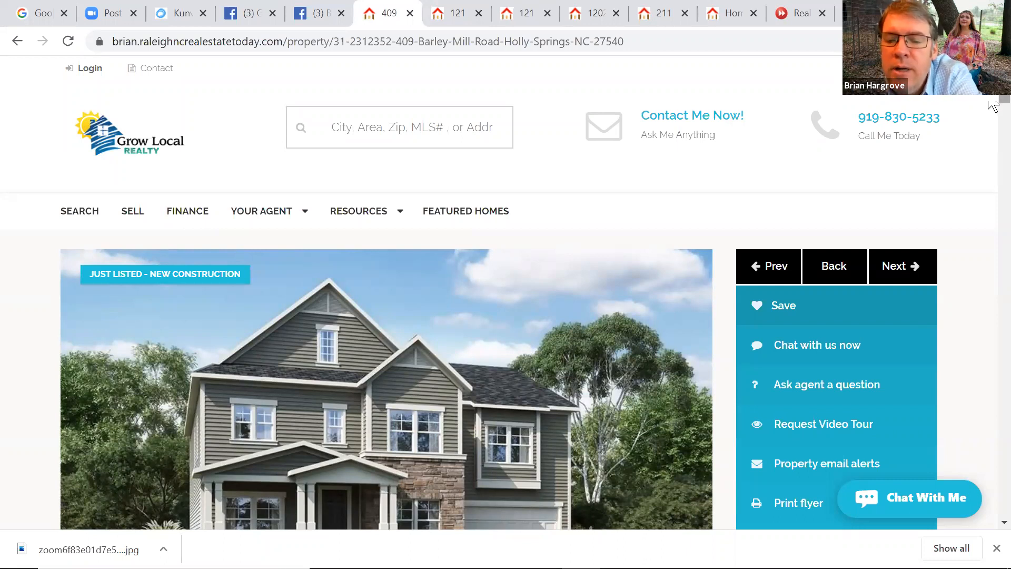
{"action": "left_click_drag", "start_coordinate": [988, 110], "coordinate": [990, 83]}
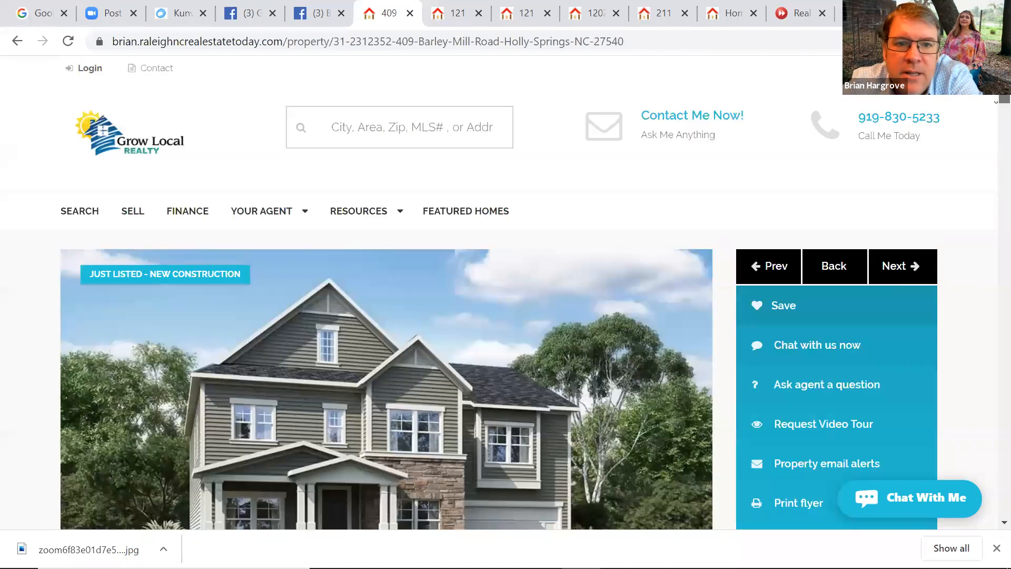
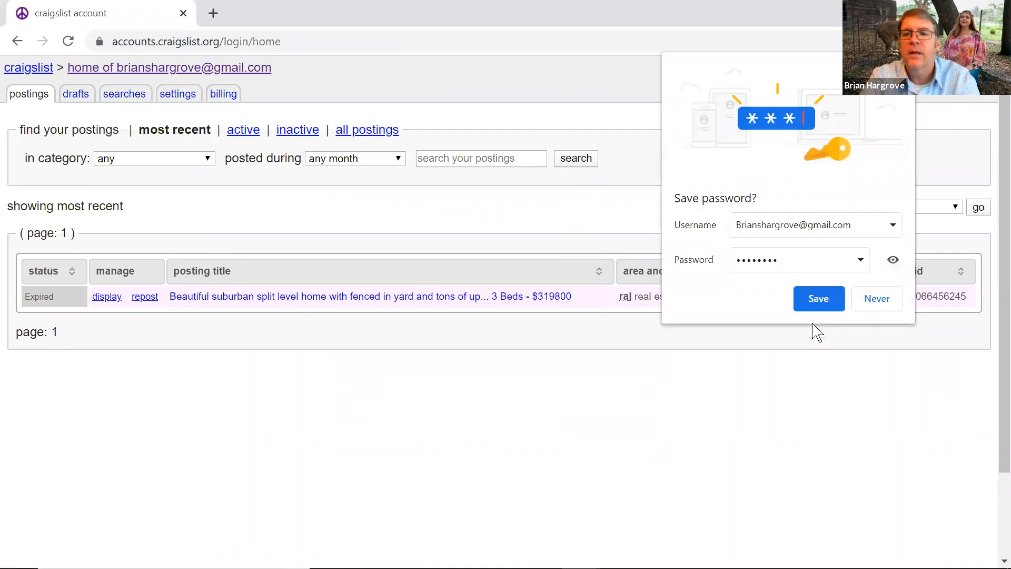
Save the Craigslist login password in Chrome and close the Craigslist window
{"action": "left_click", "coordinate": [839, 298]}
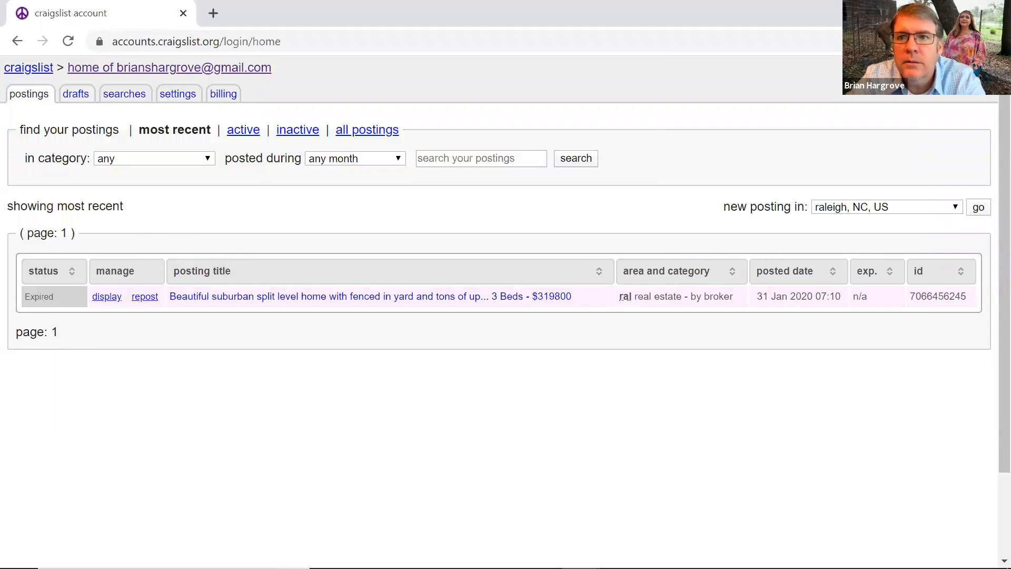
{"action": "left_click", "coordinate": [183, 13]}
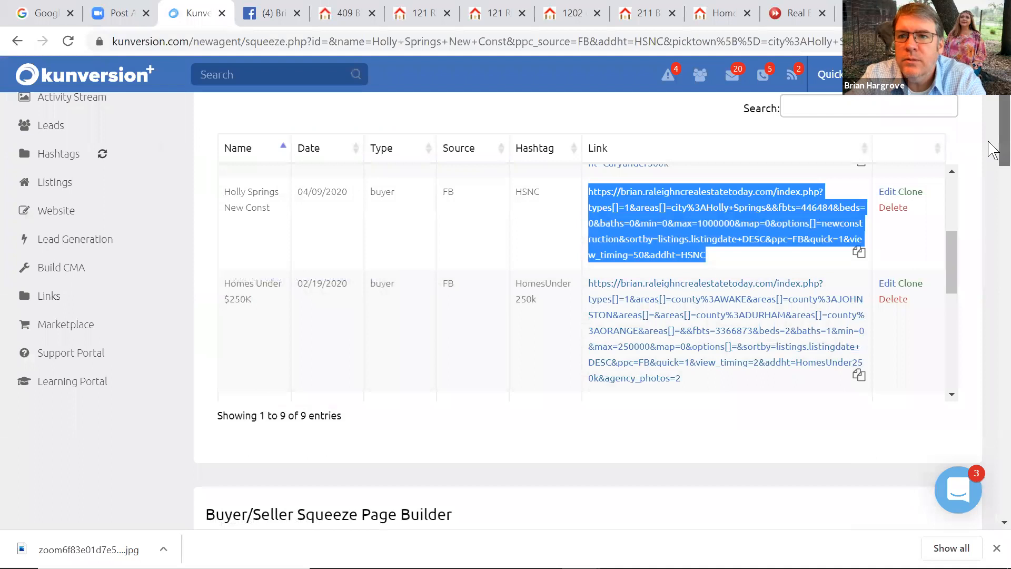
{"action": "scroll", "coordinate": [993, 143], "scroll_direction": "up", "scroll_amount": 3}
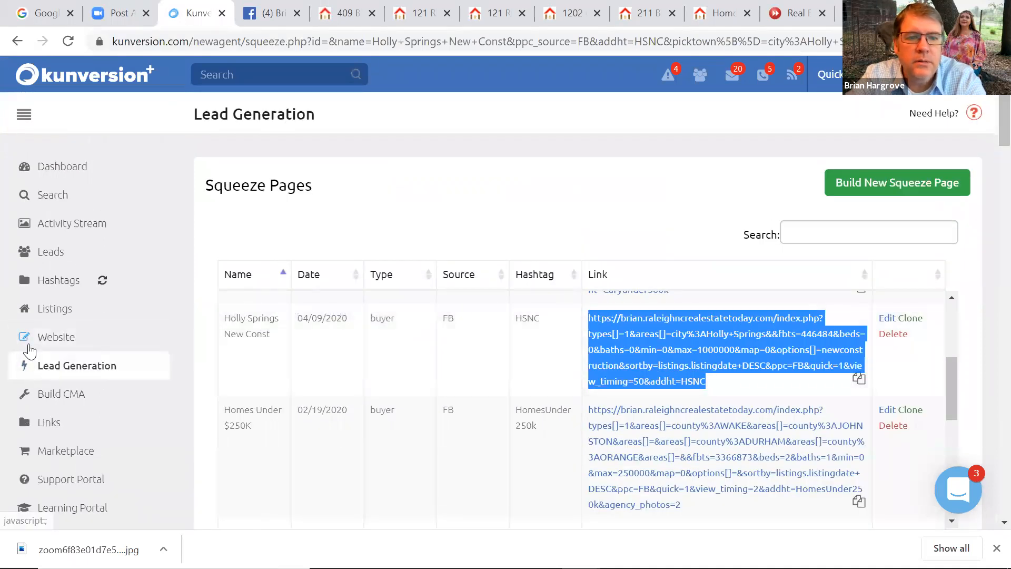
{"action": "left_click", "coordinate": [57, 309]}
{"action": "left_click", "coordinate": [61, 339]}
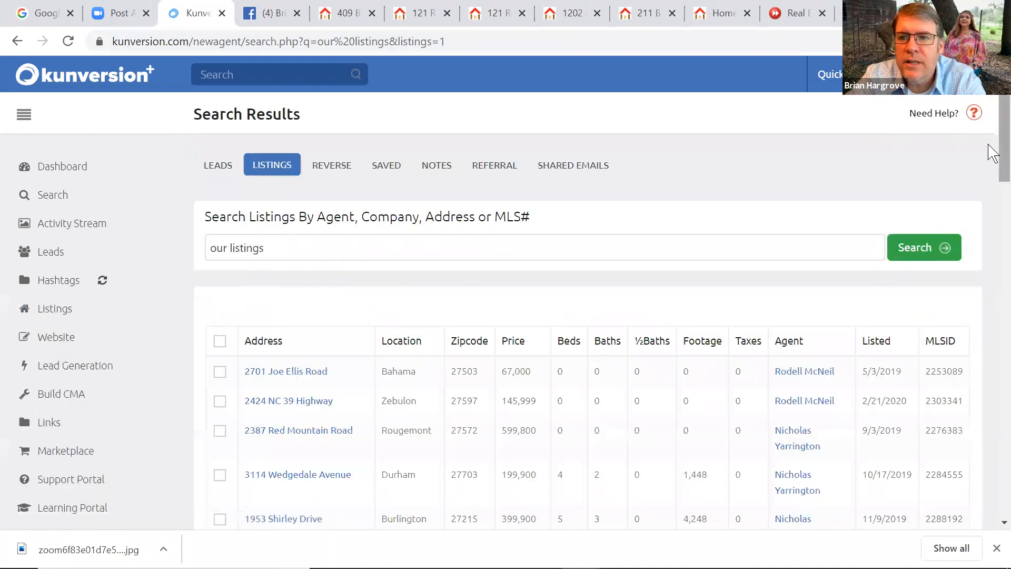
{"action": "left_click_drag", "start_coordinate": [998, 153], "coordinate": [990, 457]}
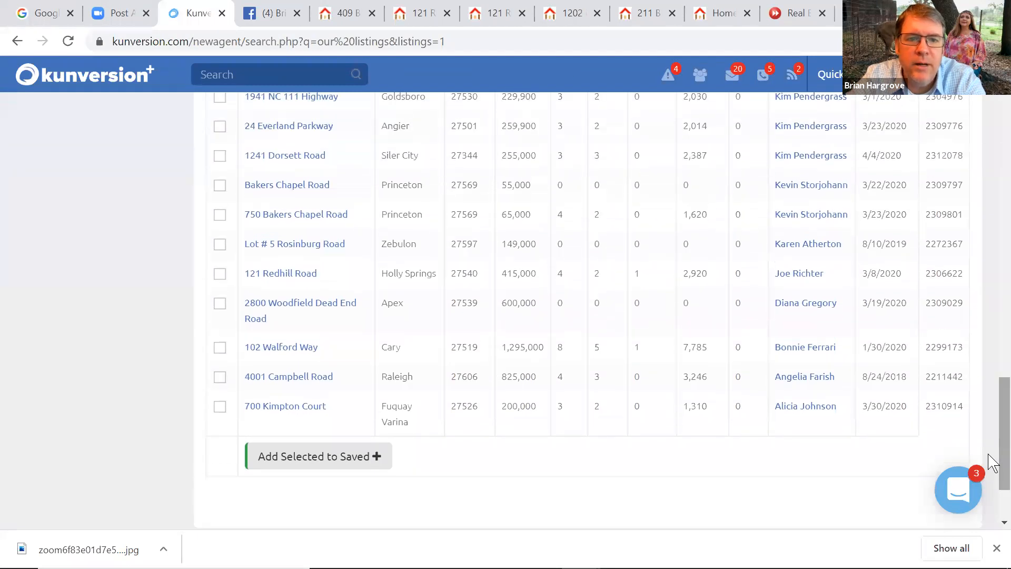
{"action": "left_click", "coordinate": [289, 276]}
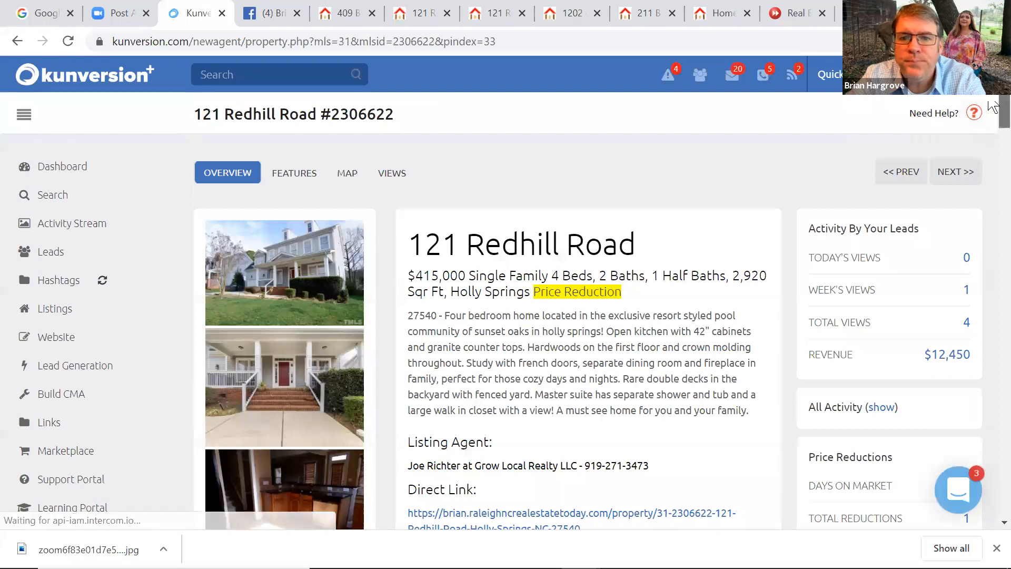
{"action": "scroll", "coordinate": [993, 116], "scroll_direction": "down", "scroll_amount": 7}
{"action": "left_click", "coordinate": [472, 206]}
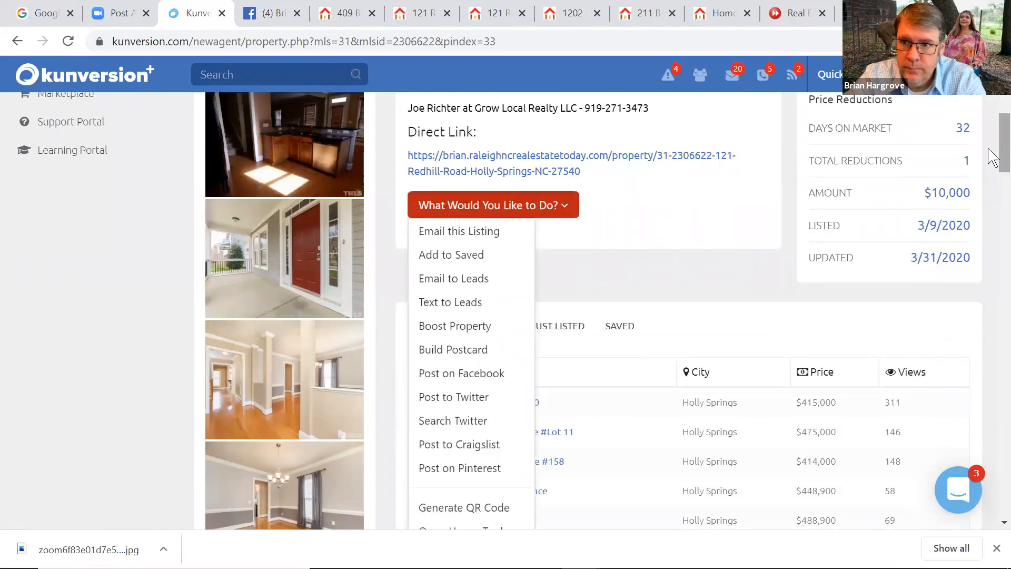
{"action": "scroll", "coordinate": [994, 168], "scroll_direction": "down", "scroll_amount": 4}
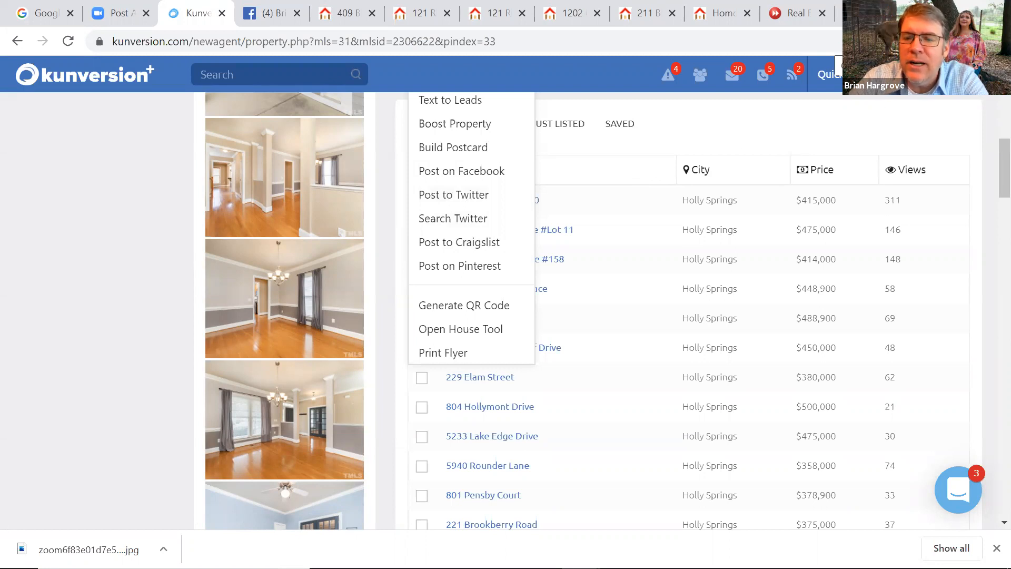
Open Chrome's Extensions page and search it for 'kun'
{"action": "left_click", "coordinate": [999, 42]}
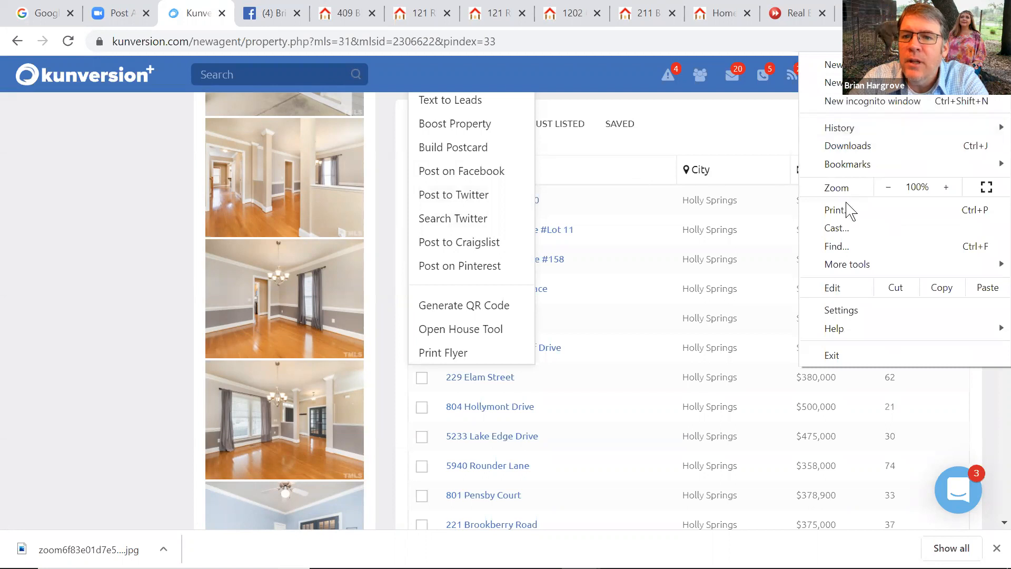
{"action": "mouse_move", "coordinate": [851, 268]}
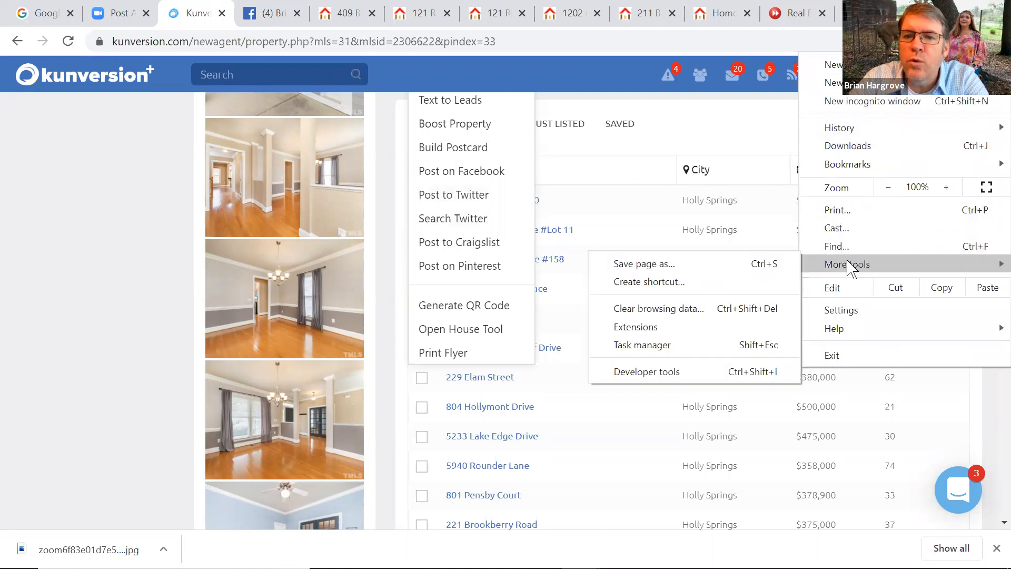
{"action": "left_click", "coordinate": [679, 331]}
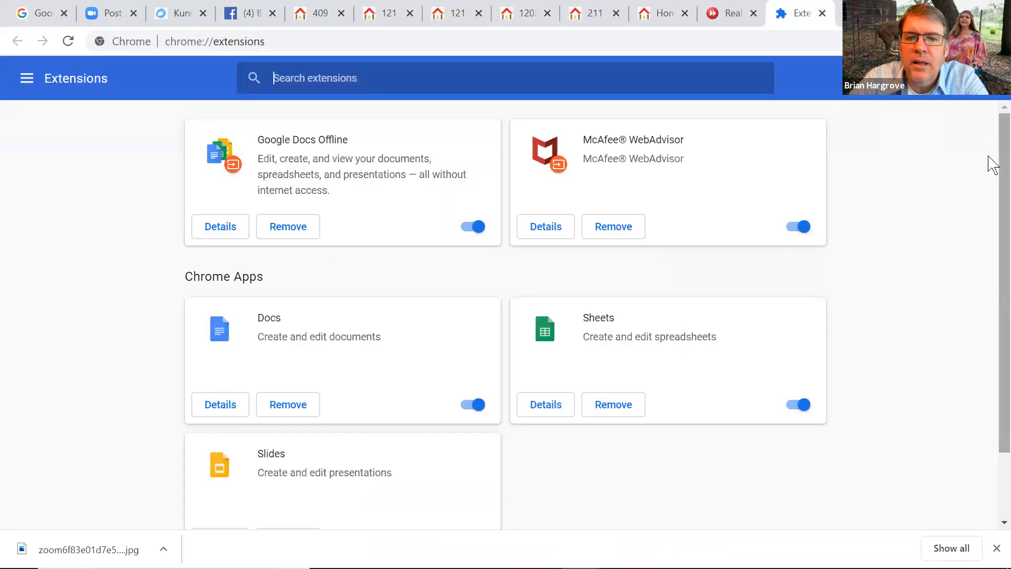
{"action": "left_click_drag", "start_coordinate": [989, 162], "coordinate": [981, 135]}
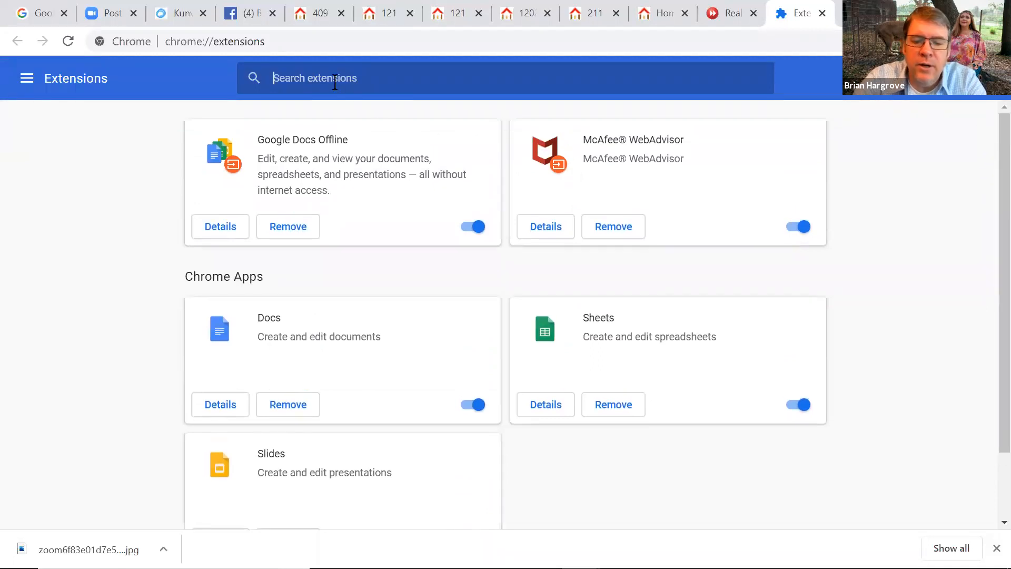
{"action": "type", "text": "kunversion"}
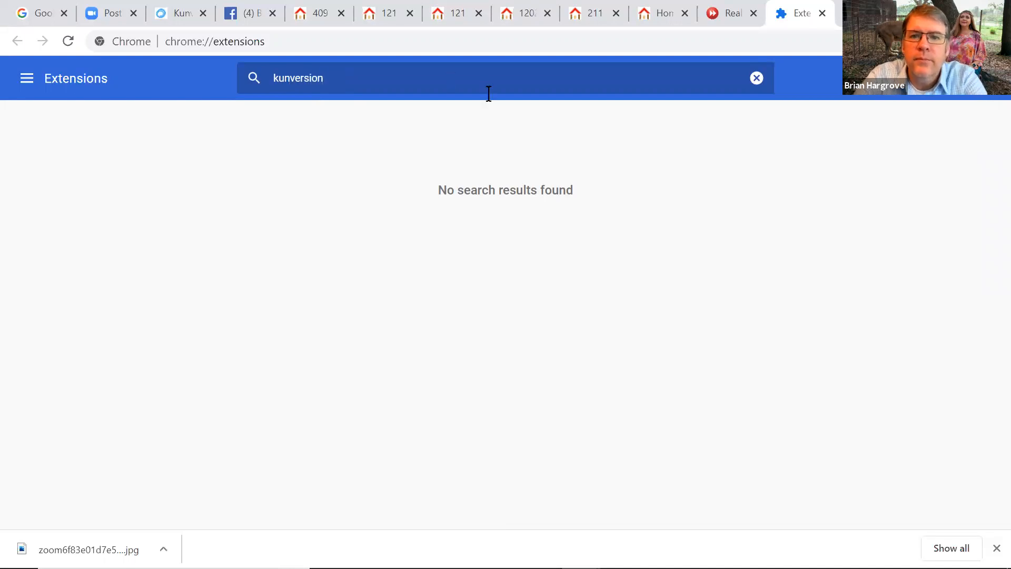
Turn on Developer mode, check the extensions side panel, and return to the listing tab
{"action": "left_click", "coordinate": [984, 78]}
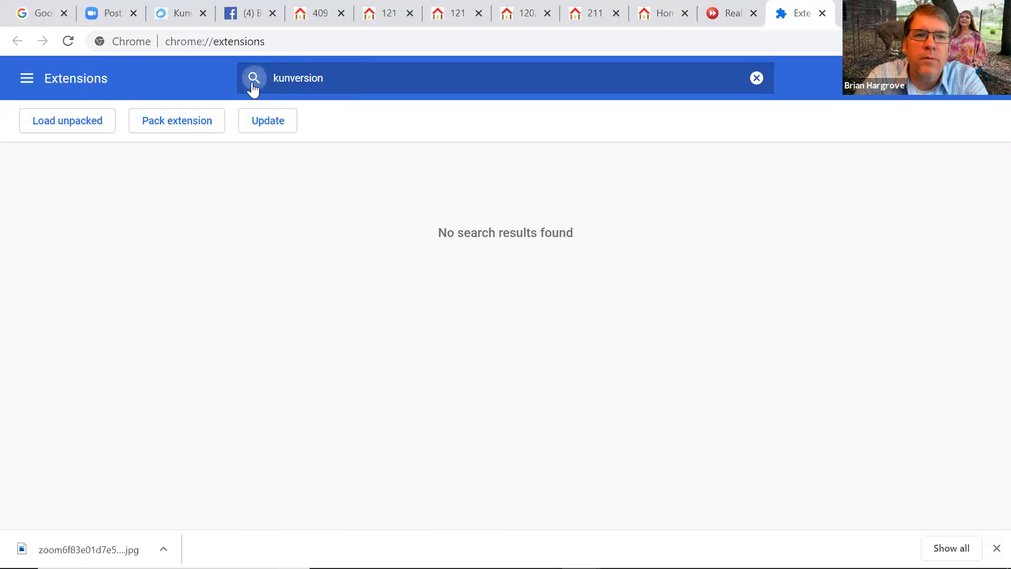
{"action": "left_click", "coordinate": [27, 79]}
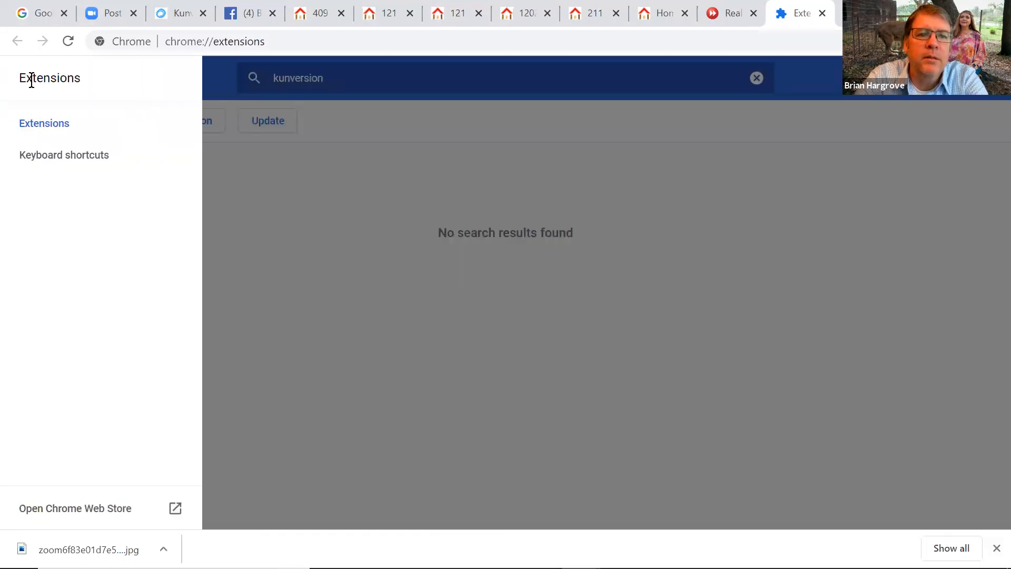
{"action": "left_click", "coordinate": [411, 74]}
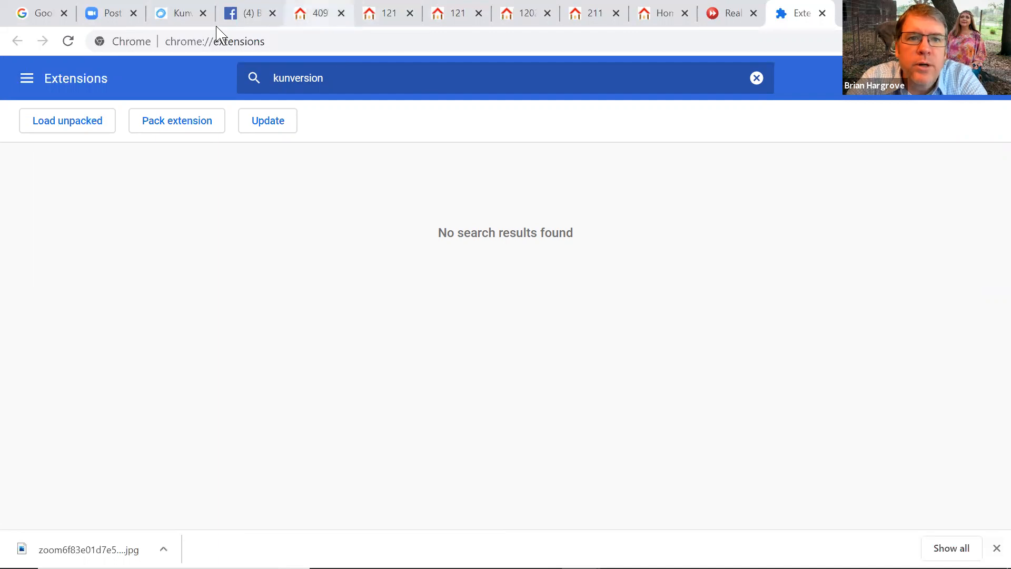
{"action": "left_click", "coordinate": [181, 16]}
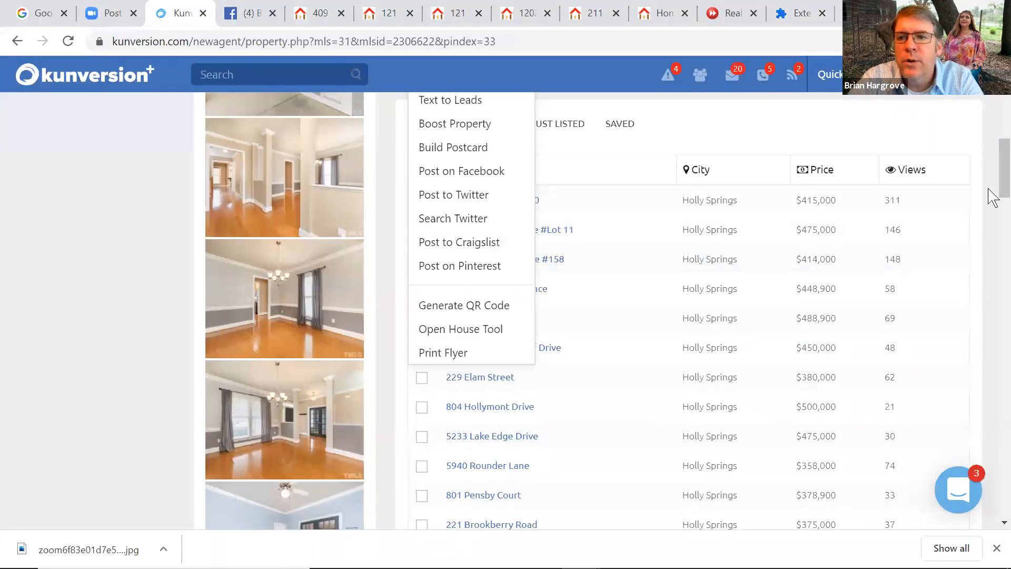
Choose Post to Craigslist and open the Kunversion extension's Chrome Web Store page from the setup instructions
{"action": "left_click", "coordinate": [458, 250]}
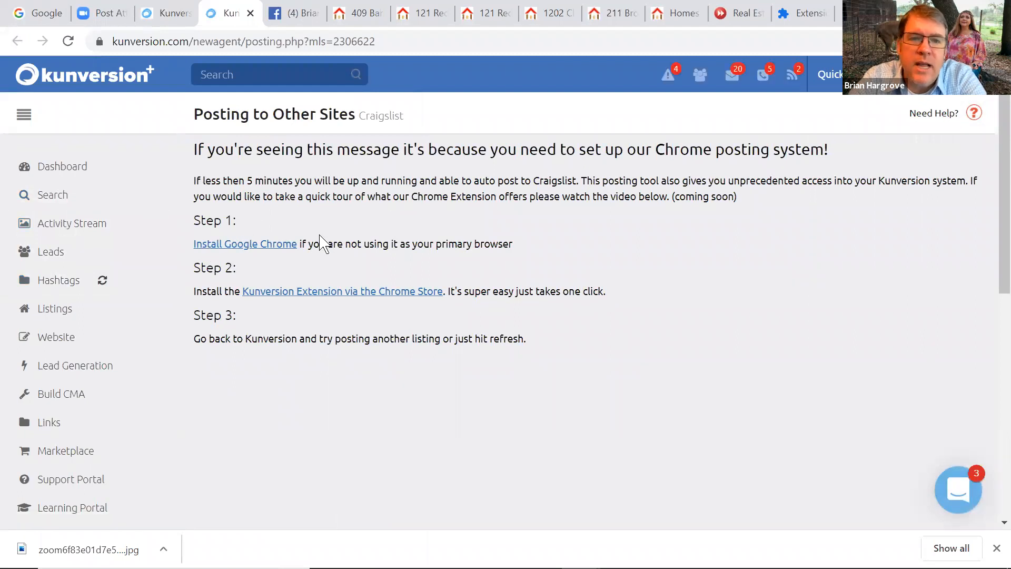
{"action": "left_click", "coordinate": [238, 244]}
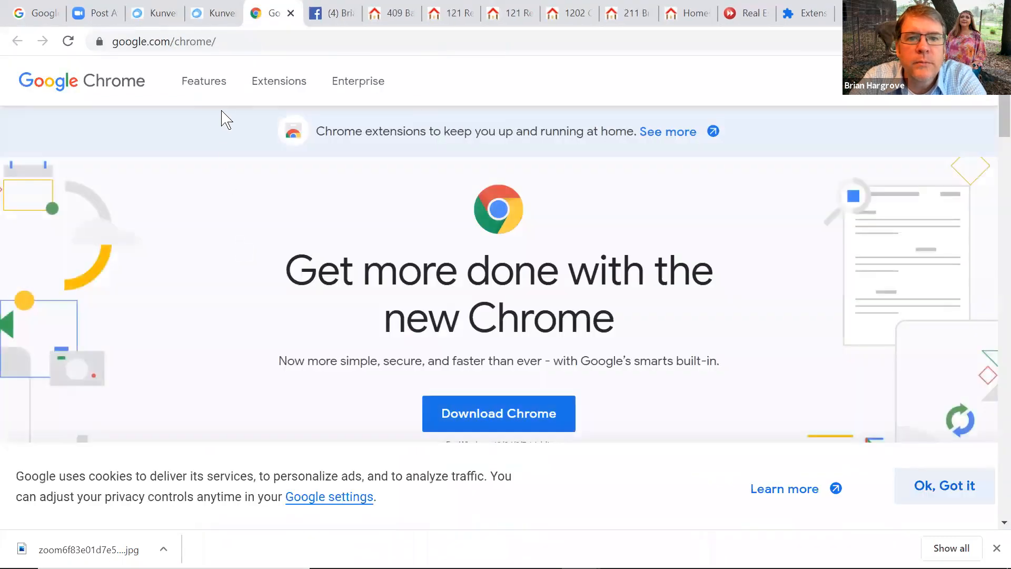
{"action": "left_click", "coordinate": [206, 12]}
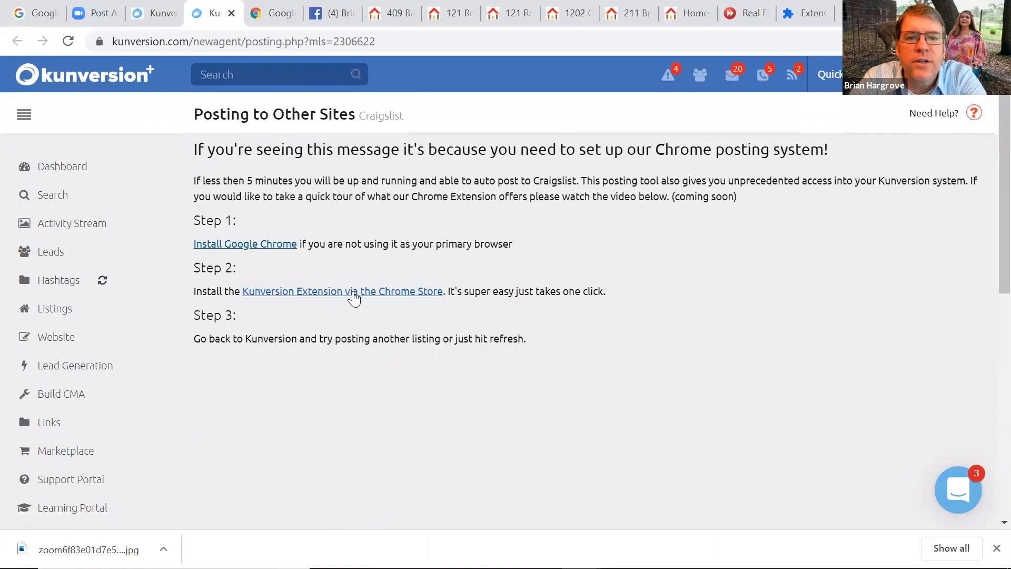
{"action": "left_click", "coordinate": [366, 299]}
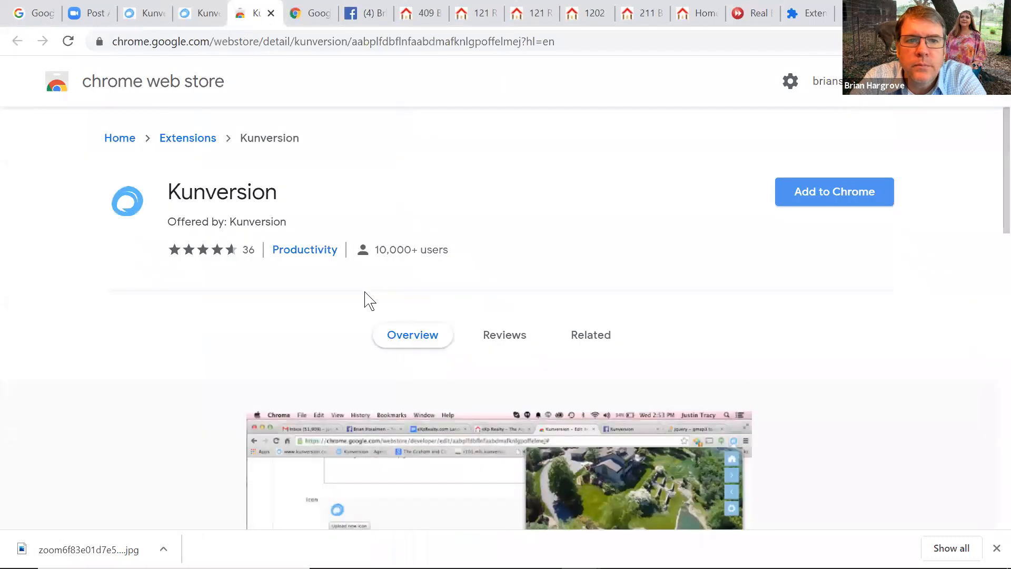
Add the Kunversion extension to Chrome and confirm turning on browser sync
{"action": "left_click", "coordinate": [842, 195]}
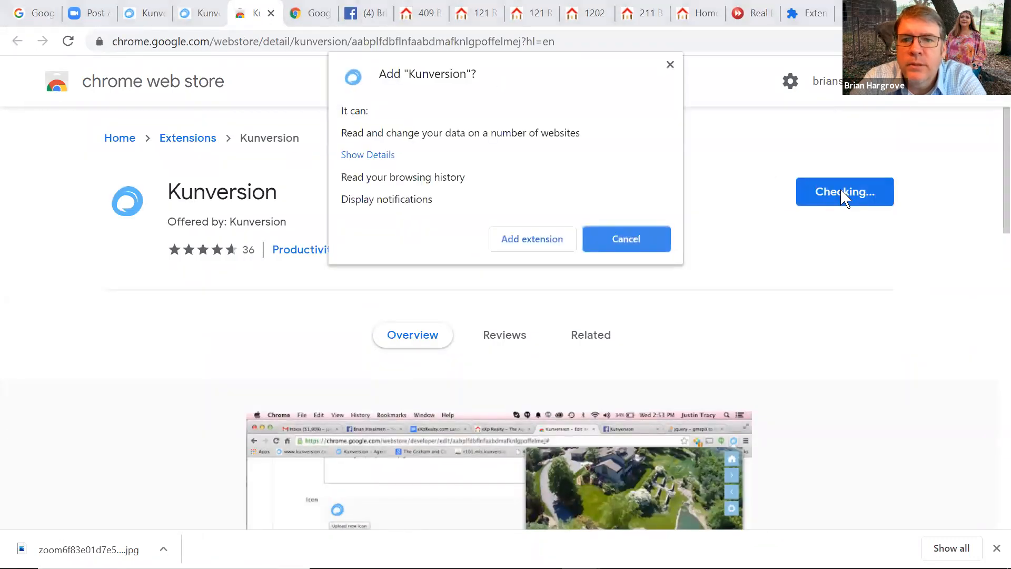
{"action": "left_click", "coordinate": [537, 243]}
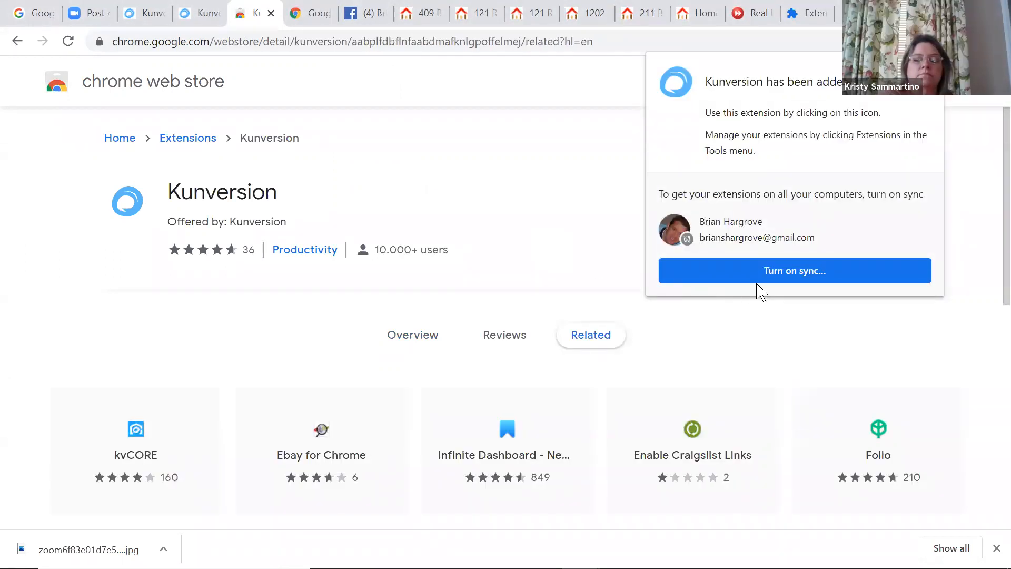
{"action": "left_click", "coordinate": [785, 270]}
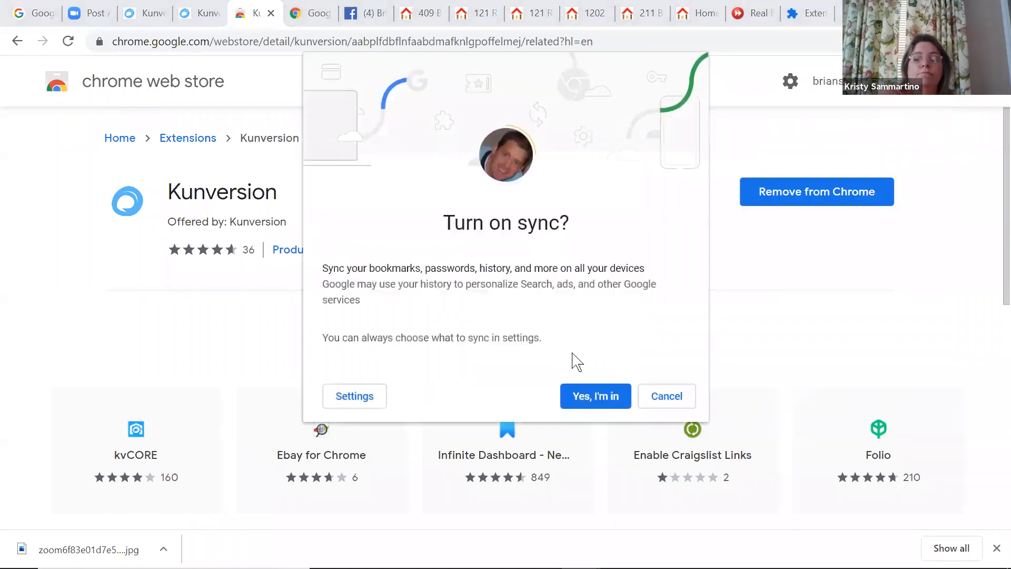
{"action": "left_click", "coordinate": [583, 398]}
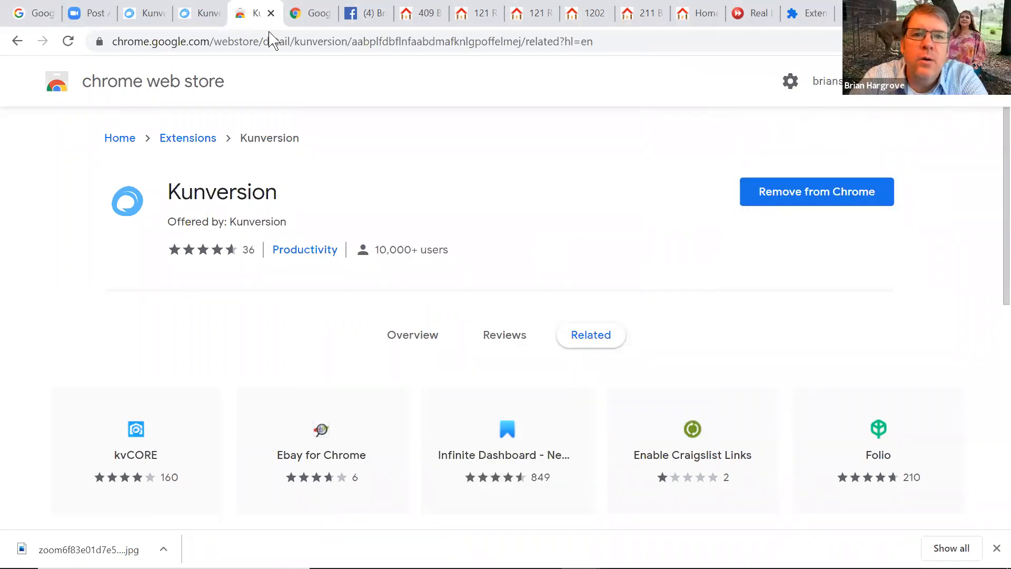
{"action": "left_click", "coordinate": [150, 15]}
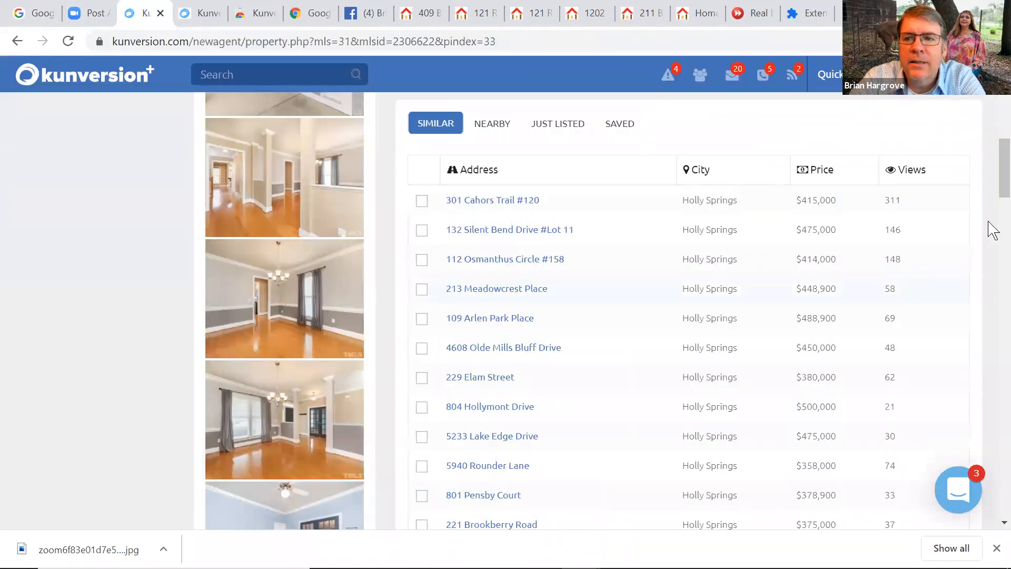
{"action": "scroll", "coordinate": [993, 158], "scroll_direction": "up", "scroll_amount": 4}
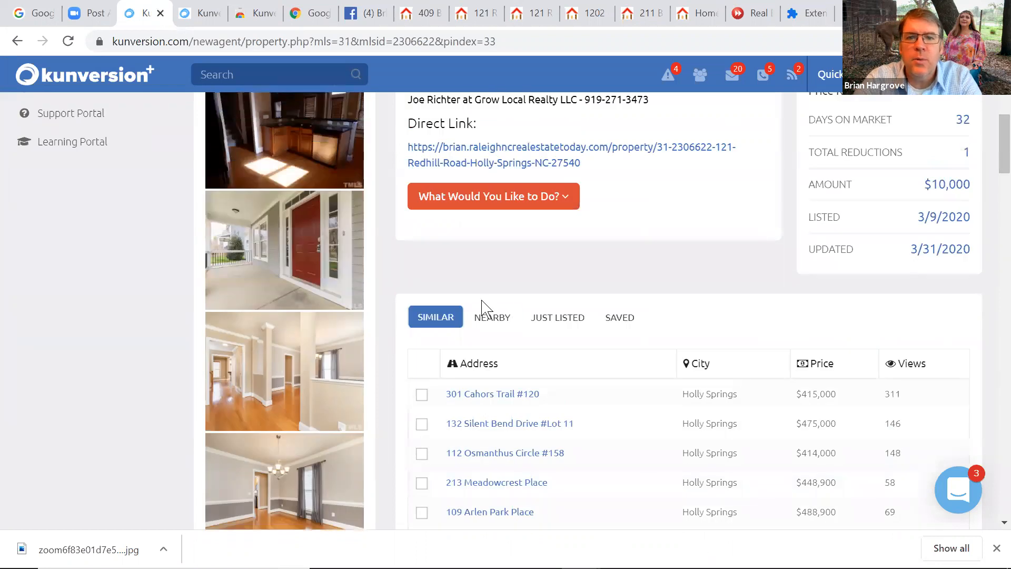
{"action": "left_click", "coordinate": [485, 211]}
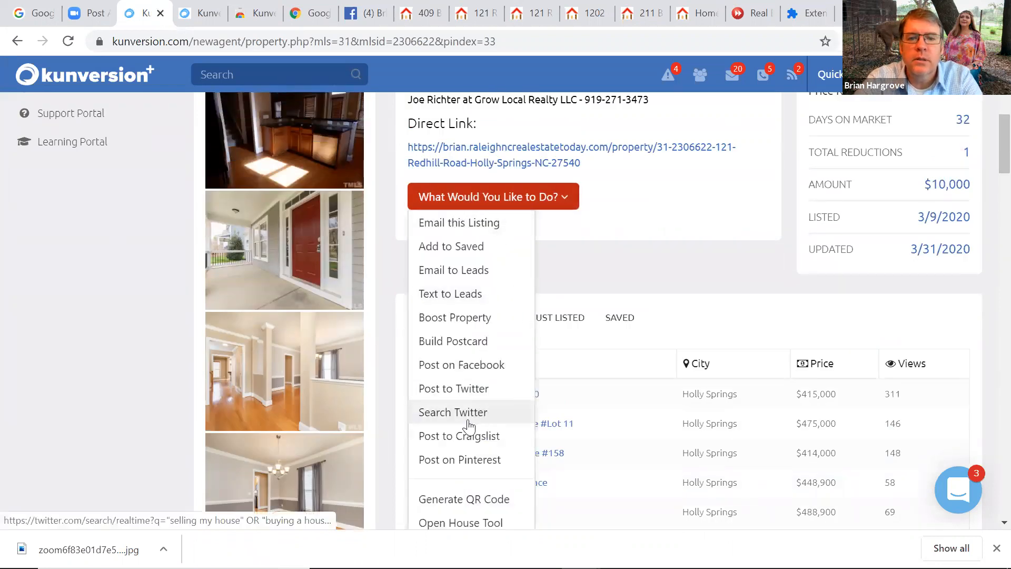
{"action": "left_click", "coordinate": [462, 437]}
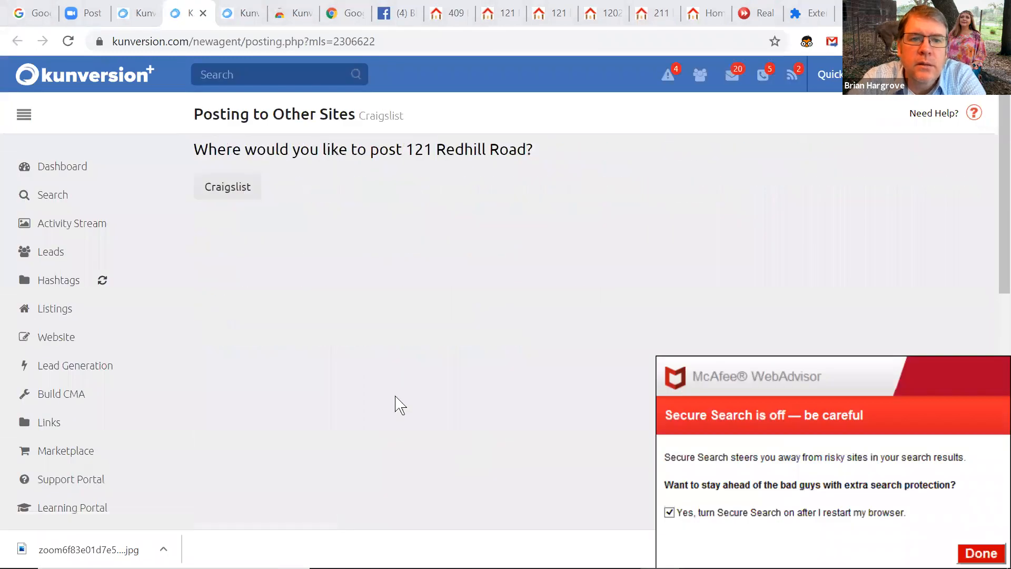
{"action": "left_click", "coordinate": [235, 195]}
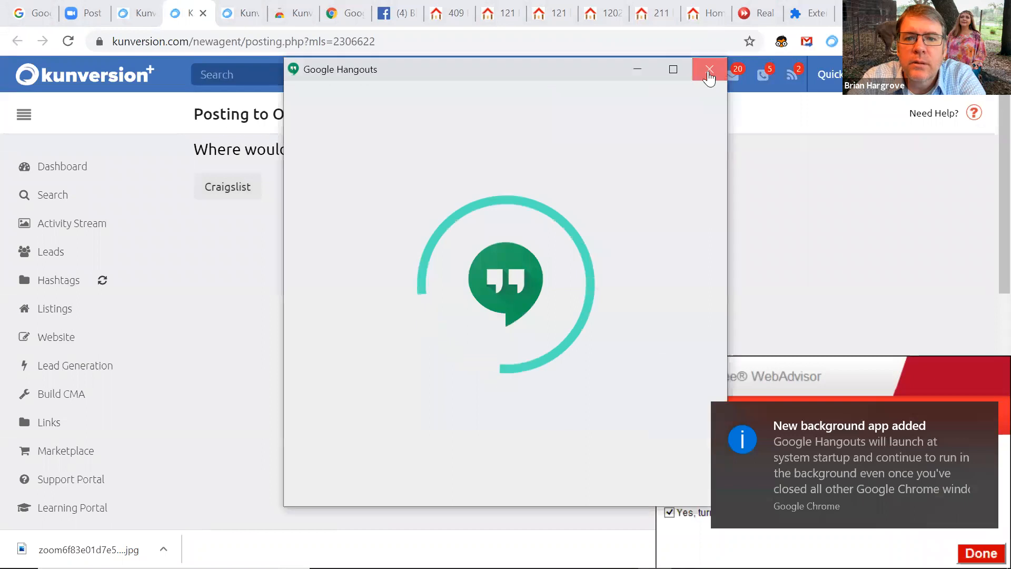
{"action": "left_click", "coordinate": [709, 70]}
Start the new Craigslist posting and dismiss Chrome's background app notification
{"action": "left_click", "coordinate": [223, 192]}
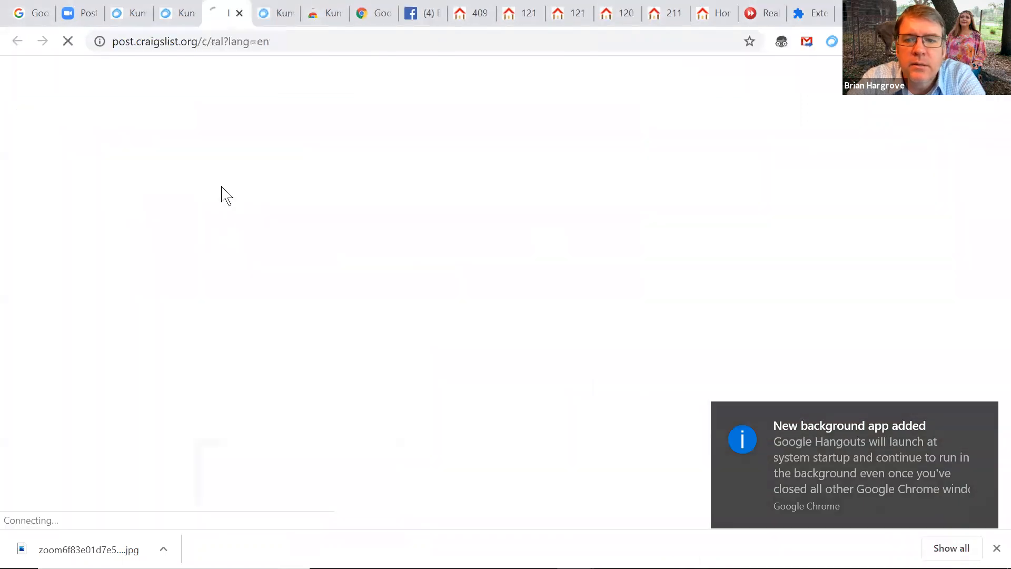
{"action": "left_click", "coordinate": [985, 418]}
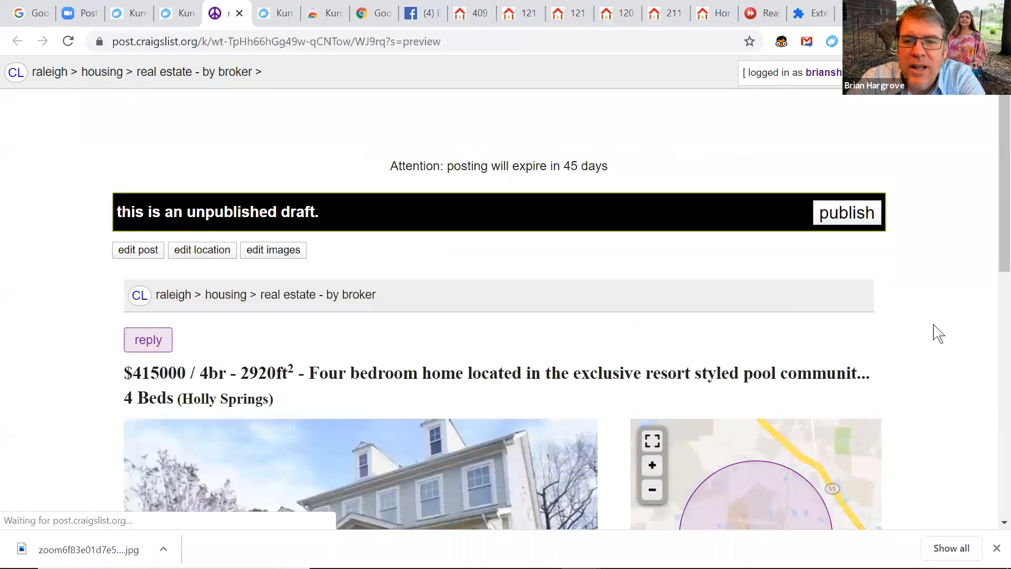
{"action": "scroll", "coordinate": [989, 206], "scroll_direction": "down", "scroll_amount": 7}
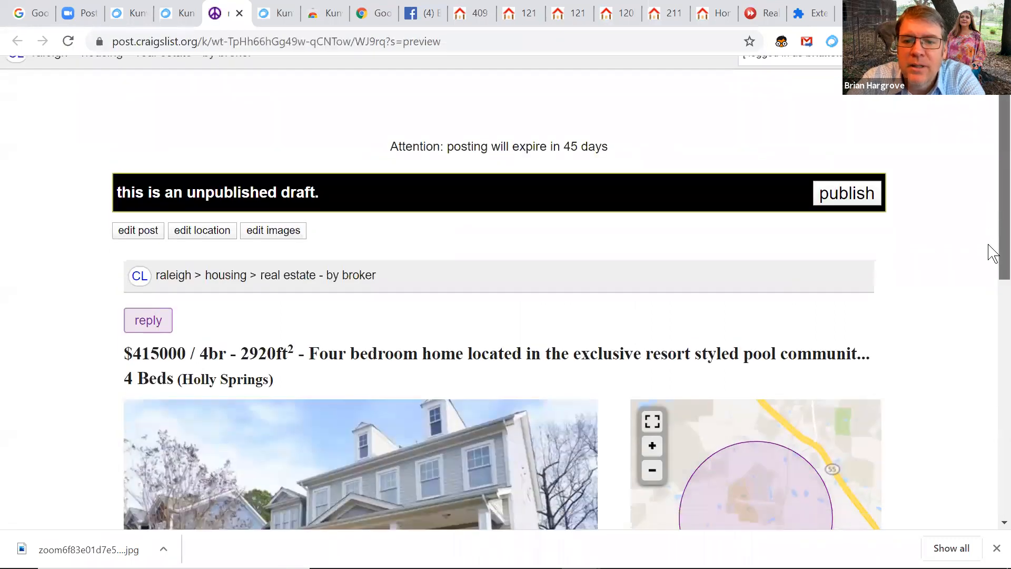
{"action": "scroll", "coordinate": [989, 368], "scroll_direction": "down", "scroll_amount": 3}
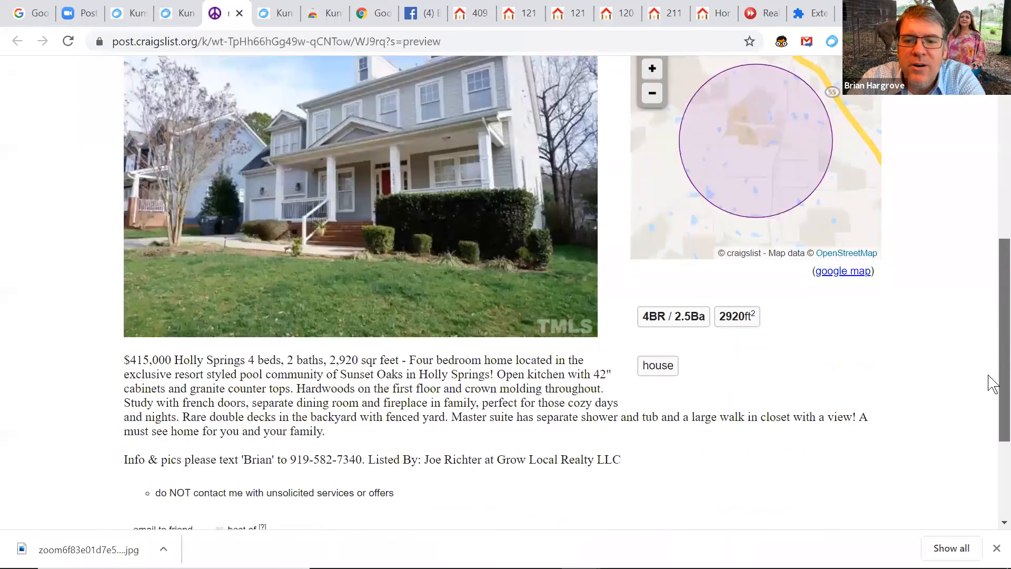
{"action": "scroll", "coordinate": [992, 433], "scroll_direction": "down", "scroll_amount": 1}
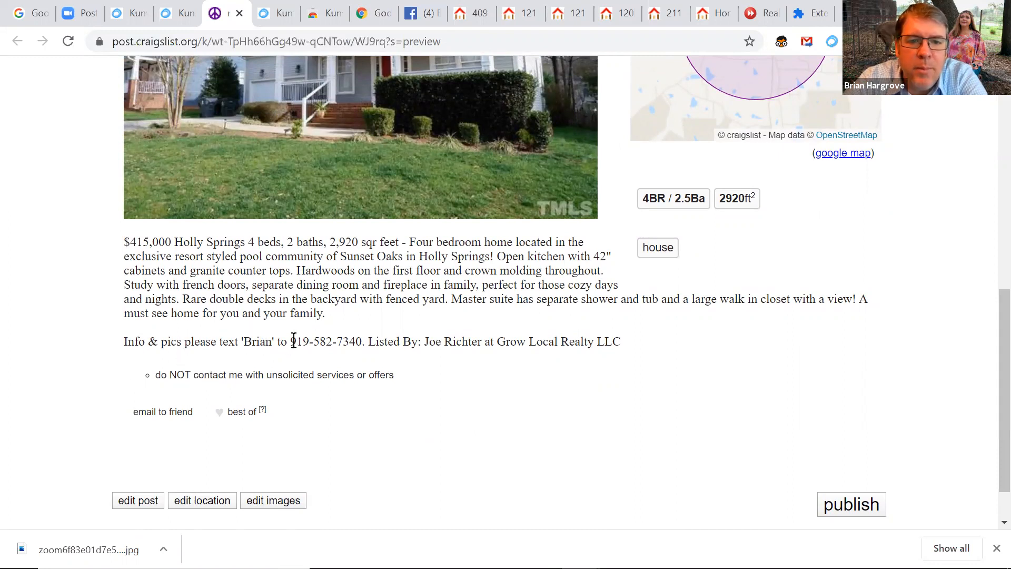
{"action": "left_click_drag", "start_coordinate": [291, 340], "coordinate": [360, 343]}
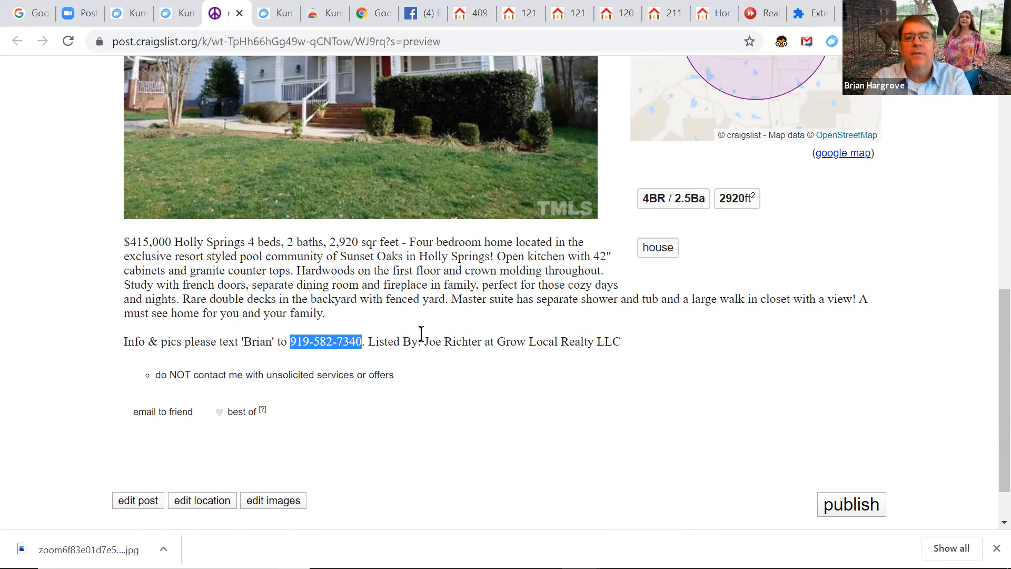
{"action": "left_click_drag", "start_coordinate": [425, 342], "coordinate": [485, 341]}
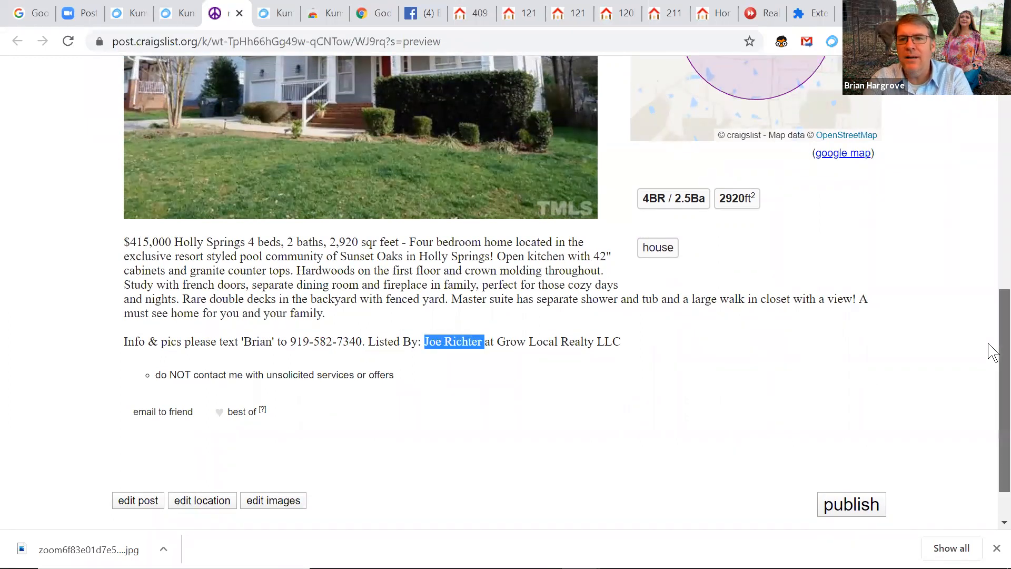
{"action": "scroll", "coordinate": [990, 345], "scroll_direction": "up", "scroll_amount": 4}
{"action": "scroll", "coordinate": [988, 237], "scroll_direction": "up", "scroll_amount": 2}
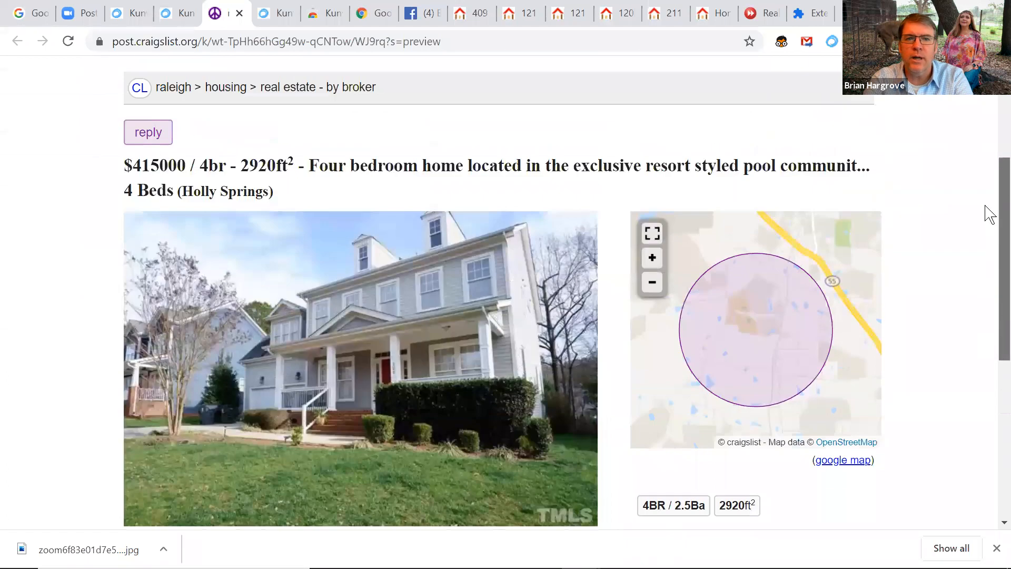
{"action": "scroll", "coordinate": [983, 224], "scroll_direction": "down", "scroll_amount": 1}
{"action": "scroll", "coordinate": [975, 295], "scroll_direction": "down", "scroll_amount": 2}
{"action": "scroll", "coordinate": [972, 316], "scroll_direction": "down", "scroll_amount": 4}
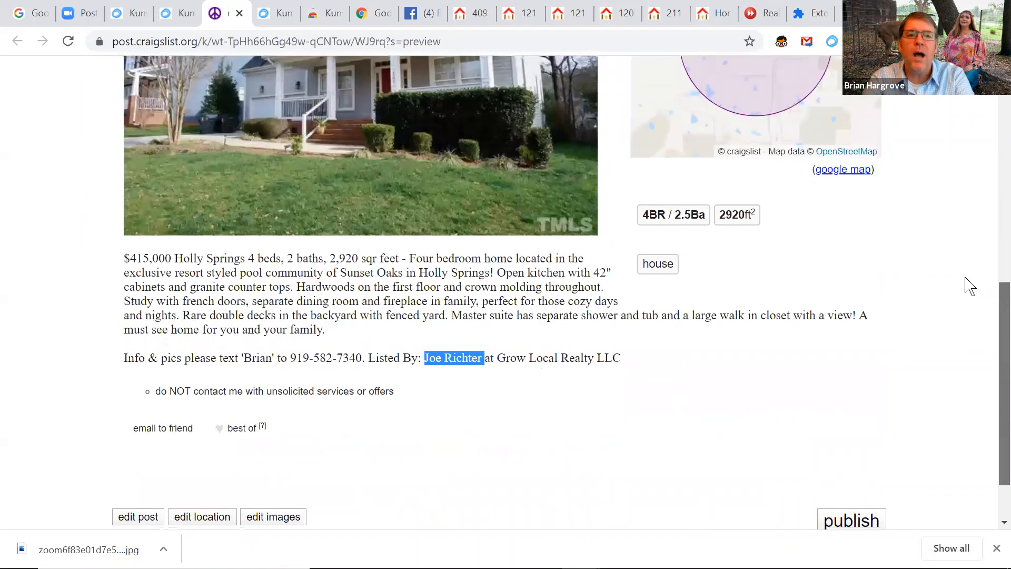
{"action": "scroll", "coordinate": [964, 342], "scroll_direction": "down", "scroll_amount": 2}
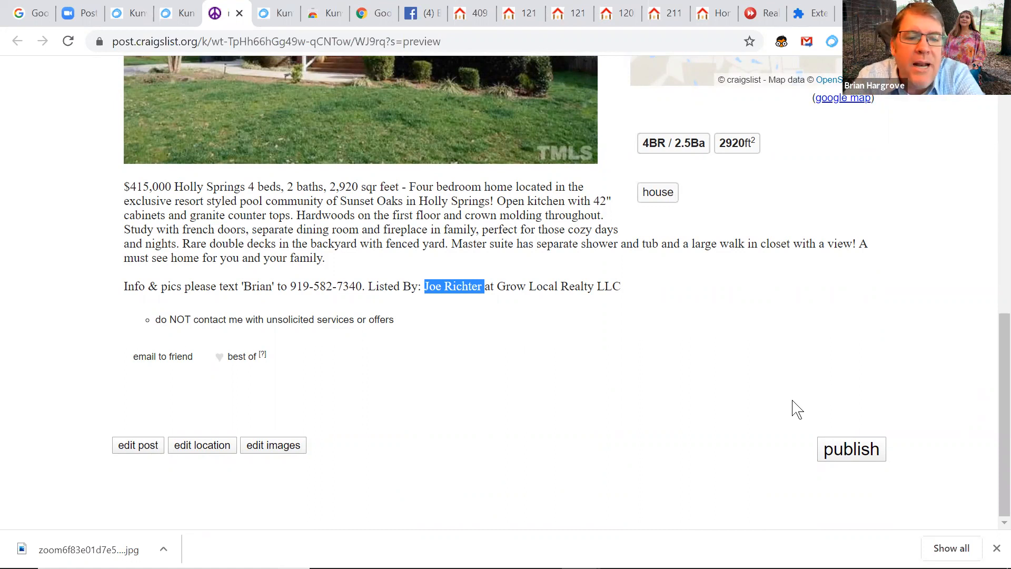
Edit the draft, replacing the description's 'Listed By' credit with the agent's name and ', Broker -'
{"action": "left_click", "coordinate": [136, 446]}
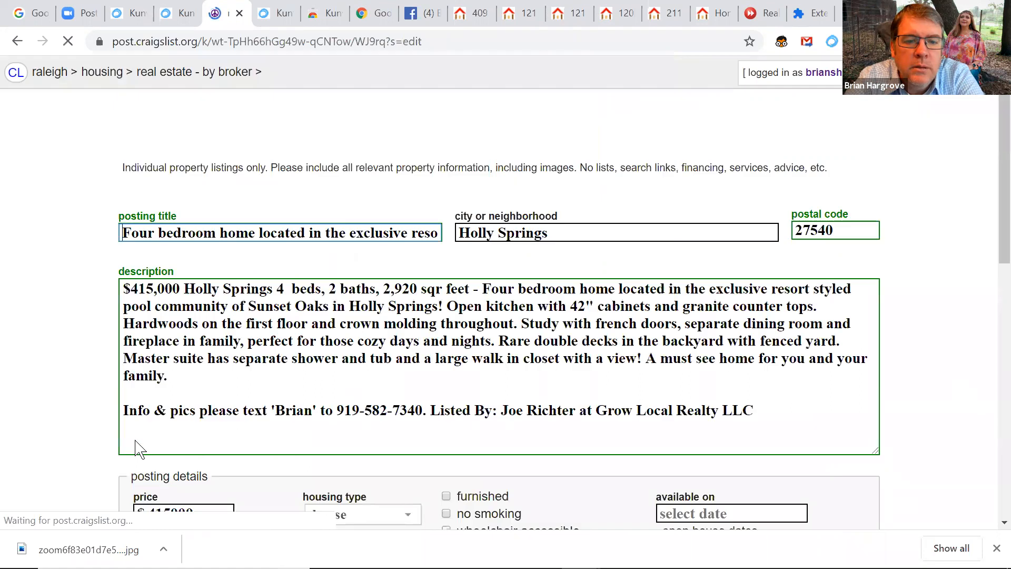
{"action": "scroll", "coordinate": [988, 221], "scroll_direction": "down", "scroll_amount": 3}
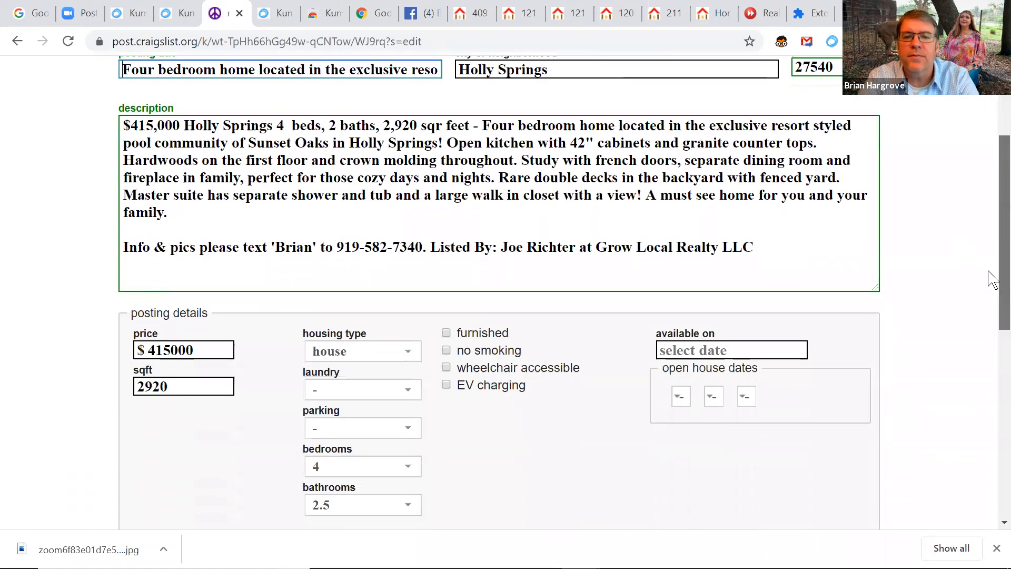
{"action": "left_click", "coordinate": [595, 244]}
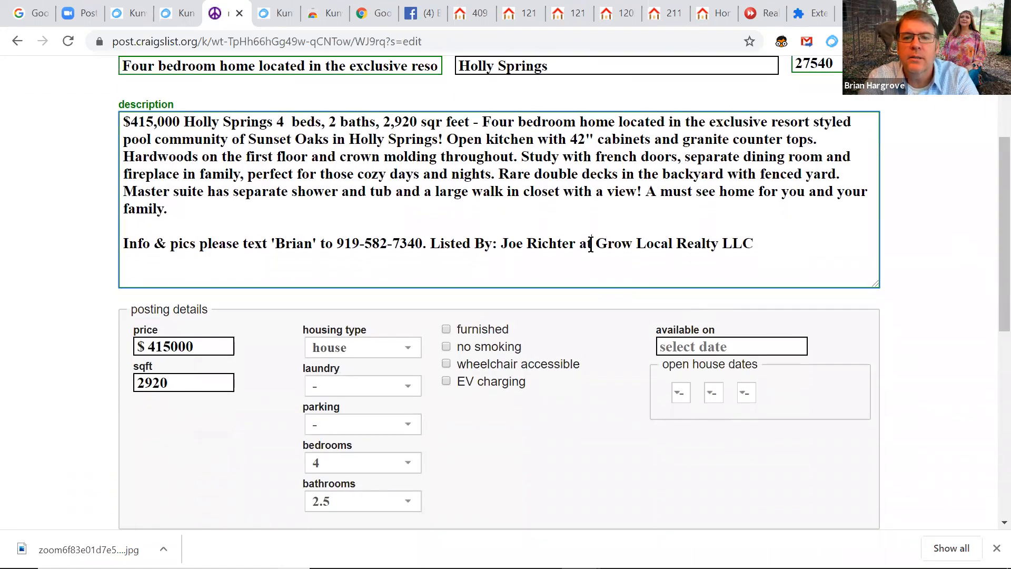
{"action": "left_click_drag", "start_coordinate": [589, 246], "coordinate": [434, 248]}
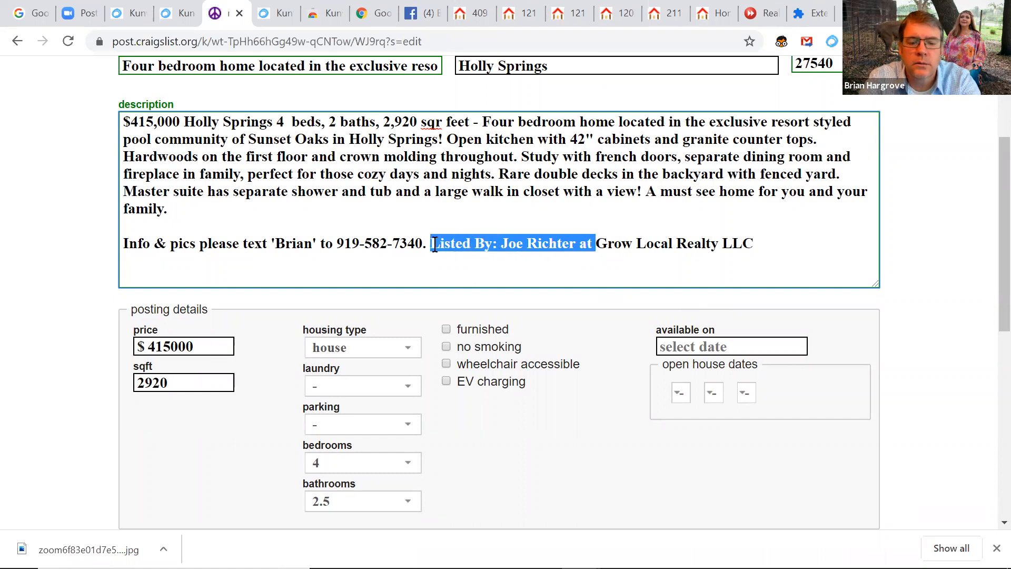
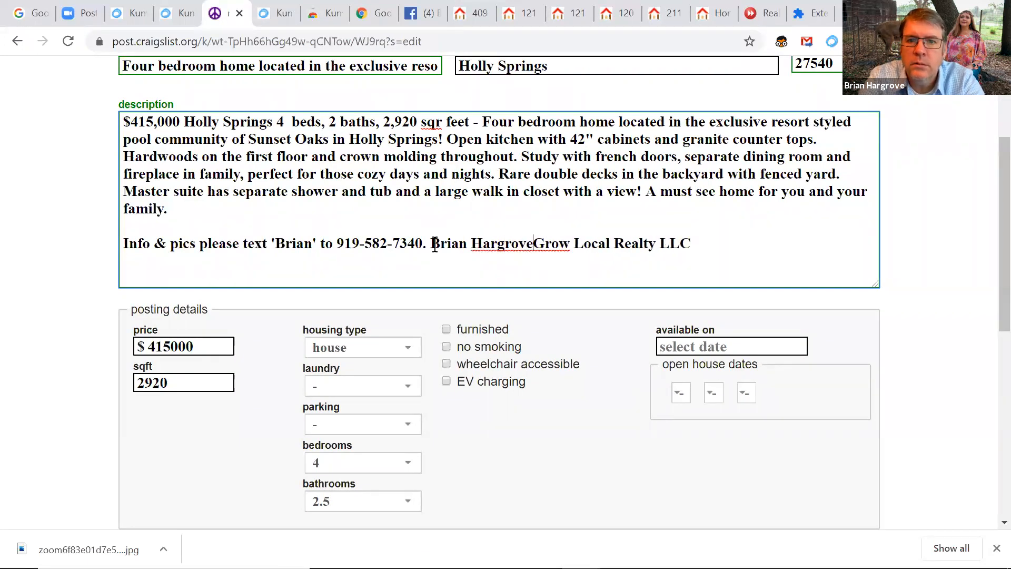
{"action": "type", "text": ","}
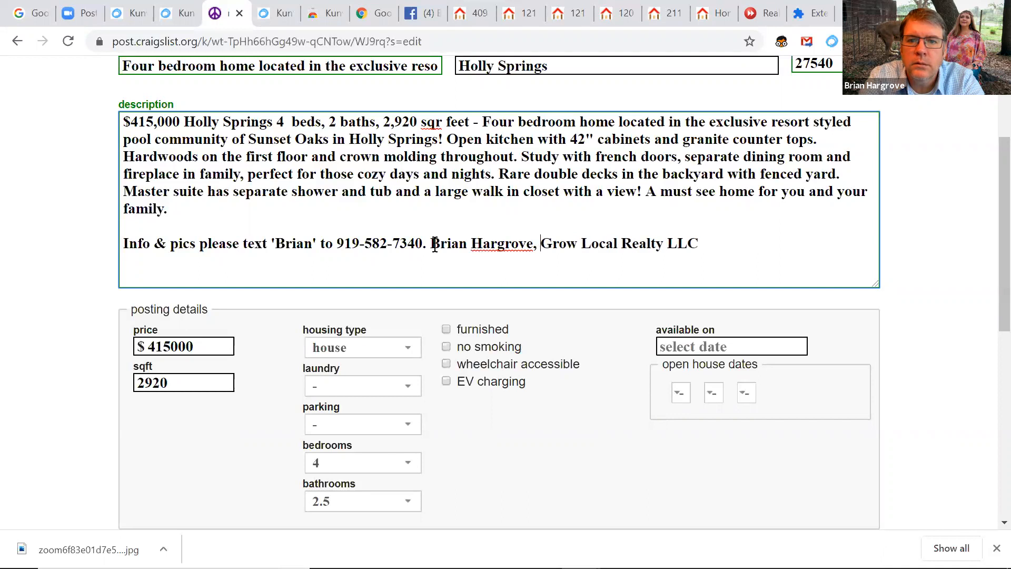
{"action": "type", "text": " Br"}
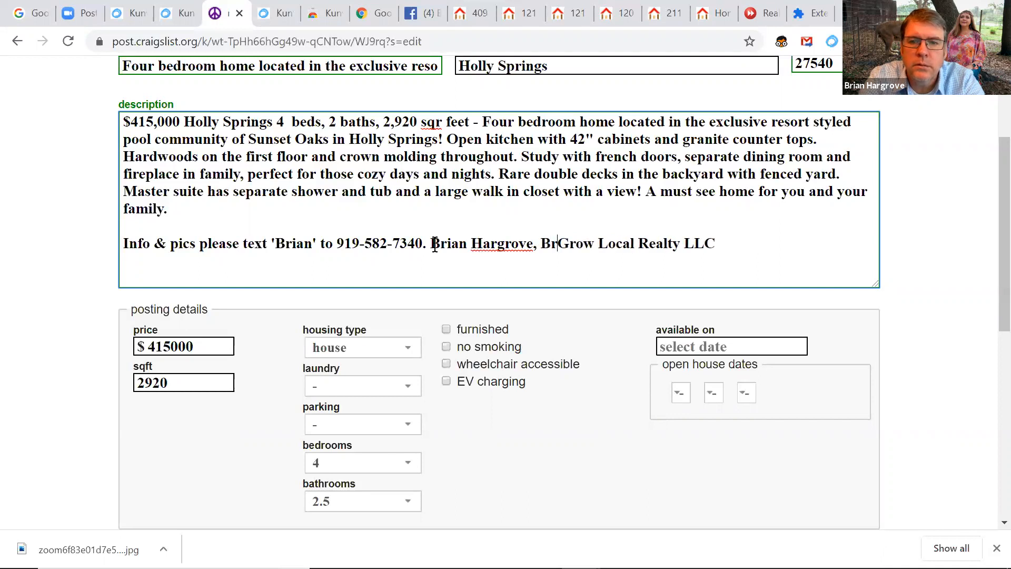
{"action": "type", "text": "oker -"}
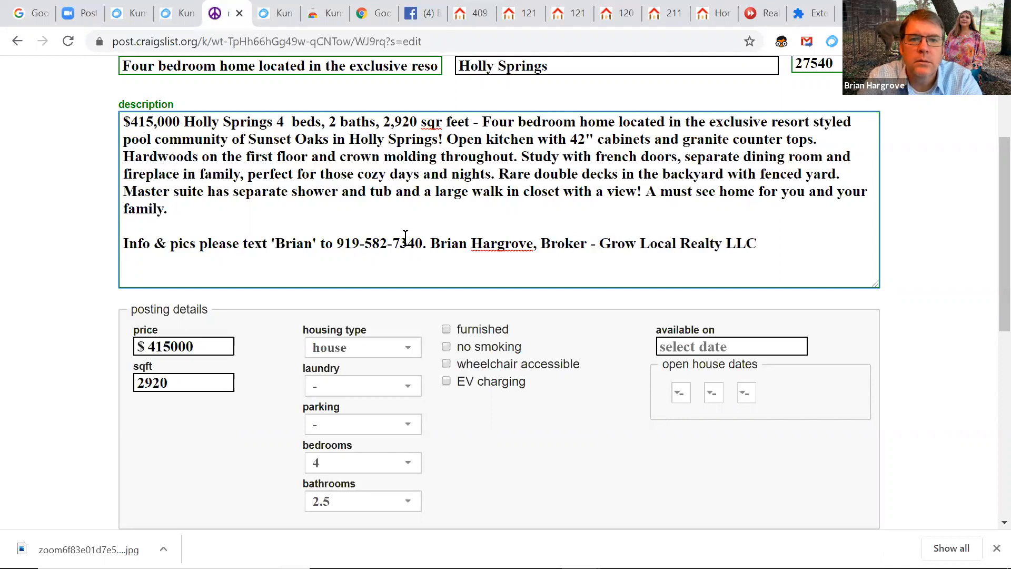
Replace the old text-us phrase with 'For info or a showing call or text' and the agent's phone number
{"action": "left_click_drag", "start_coordinate": [422, 240], "coordinate": [121, 240]}
{"action": "key", "text": "BackSpace"}
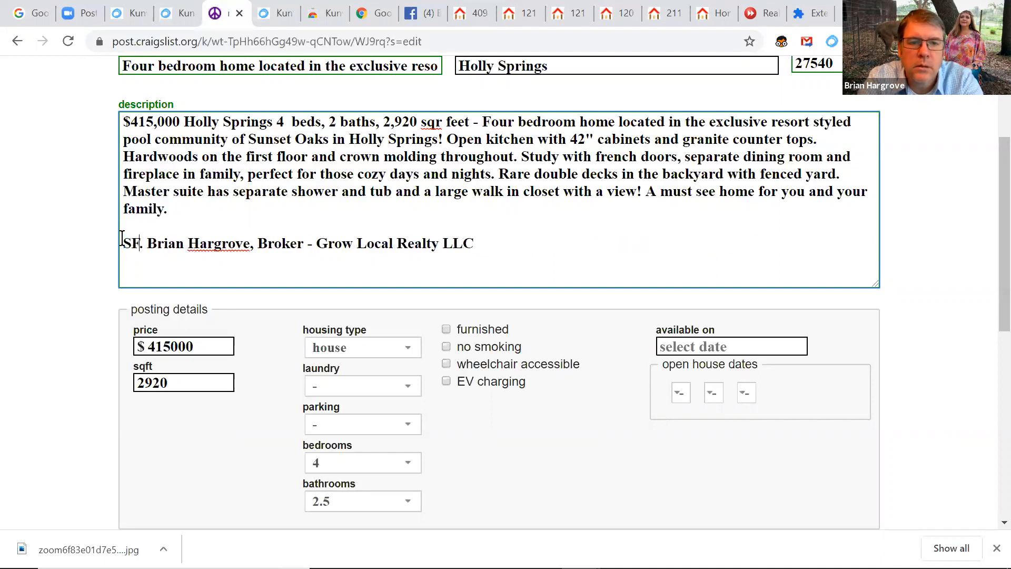
{"action": "type", "text": "For info or "}
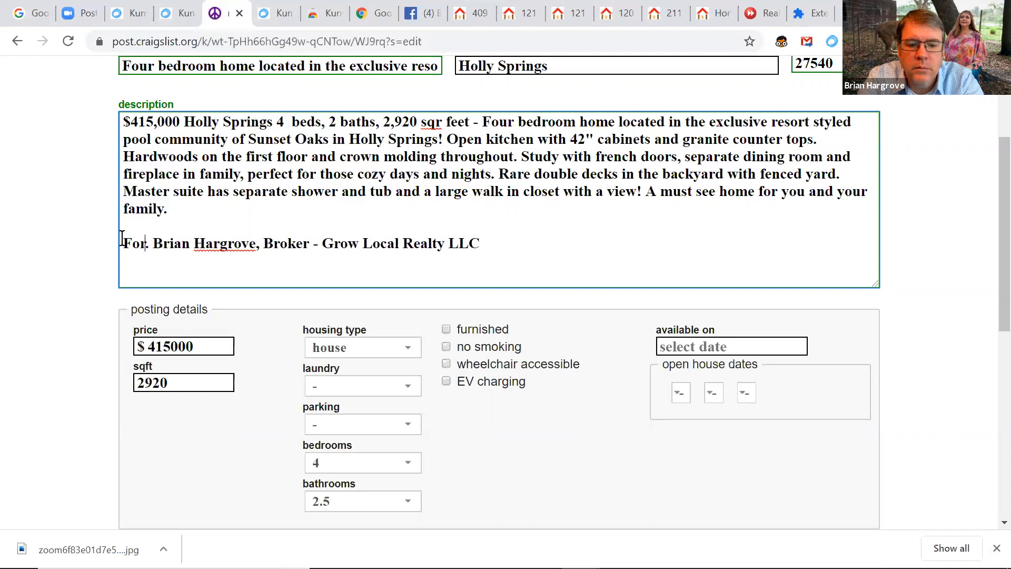
{"action": "type", "text": "a showing ca"}
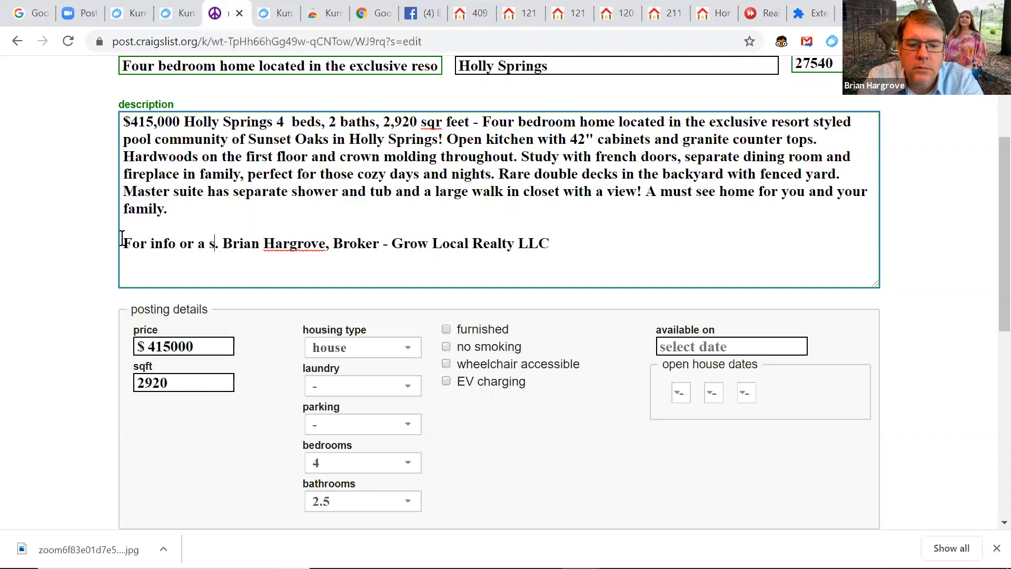
{"action": "type", "text": "l"}
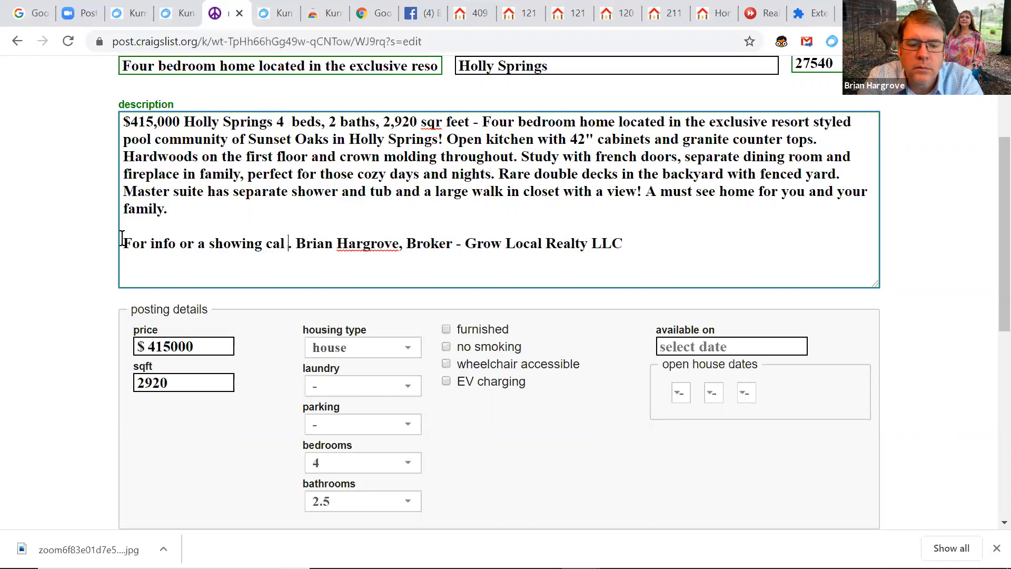
{"action": "key", "text": "BackSpace"}
{"action": "type", "text": "l or "}
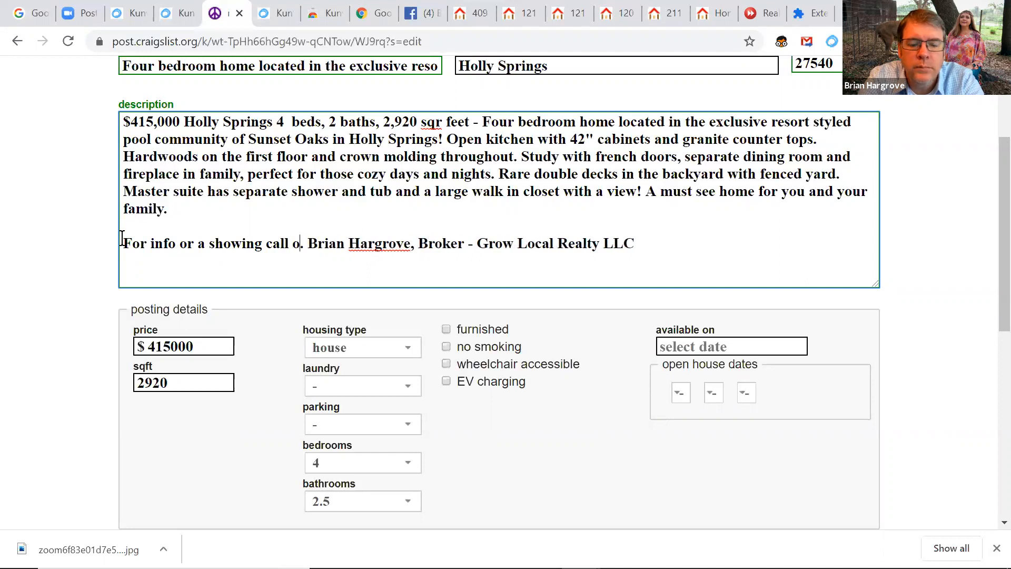
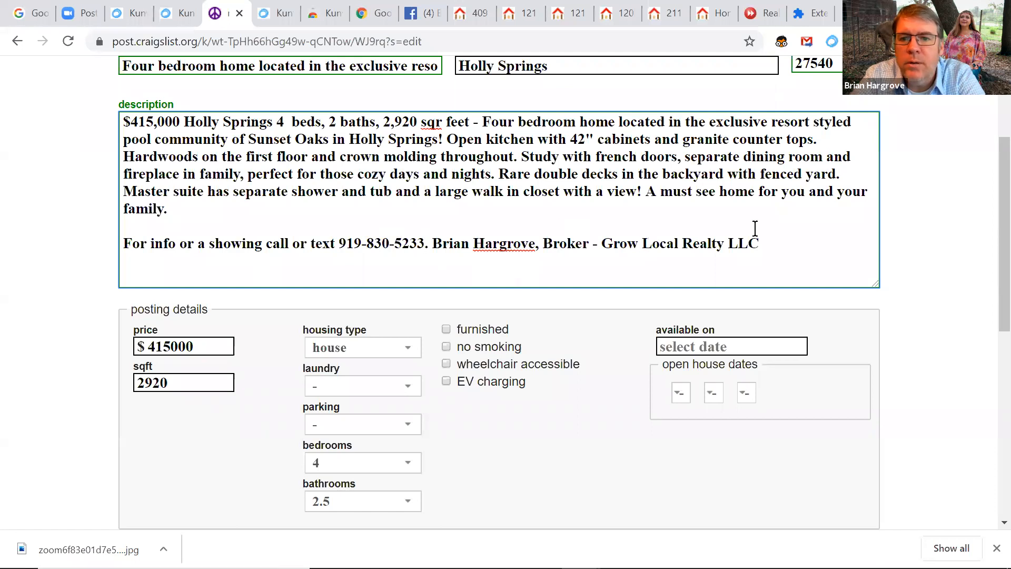
{"action": "left_click_drag", "start_coordinate": [990, 250], "coordinate": [992, 545]}
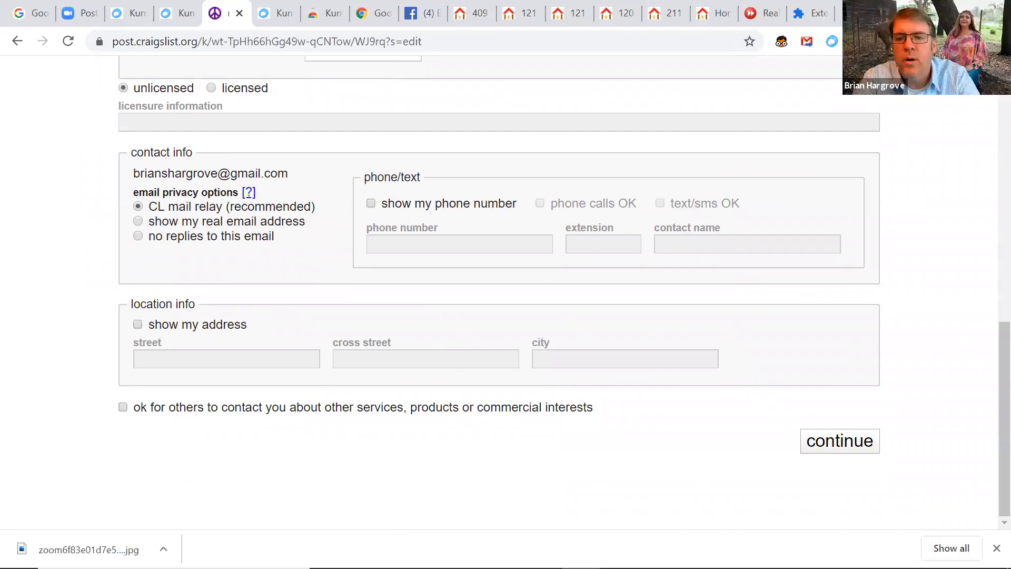
Publish the Holly Springs four-bedroom draft and view its live raleigh.craigslist.org post
{"action": "left_click", "coordinate": [839, 442]}
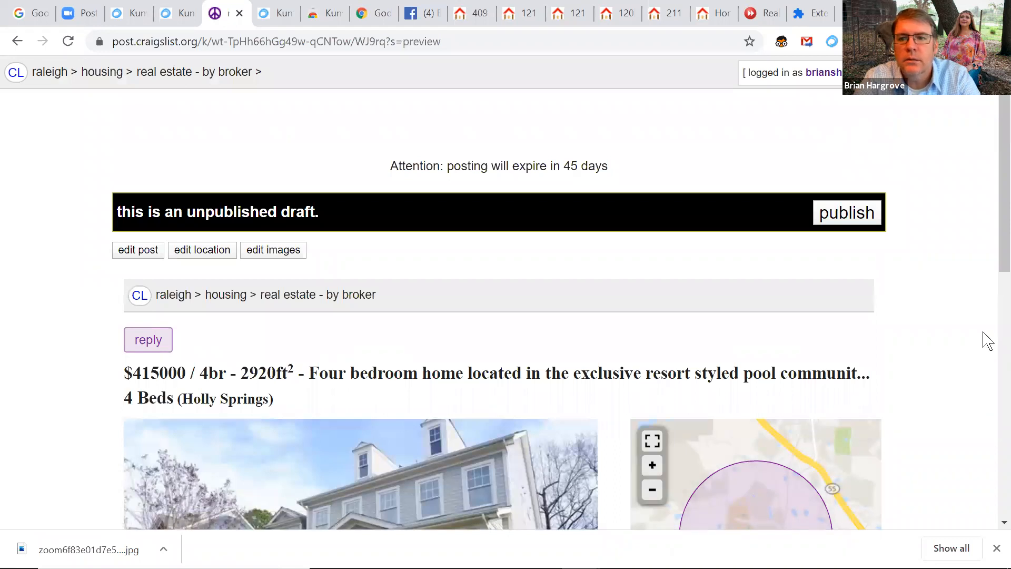
{"action": "scroll", "coordinate": [840, 156], "scroll_direction": "down", "scroll_amount": 1}
{"action": "left_click", "coordinate": [846, 156]}
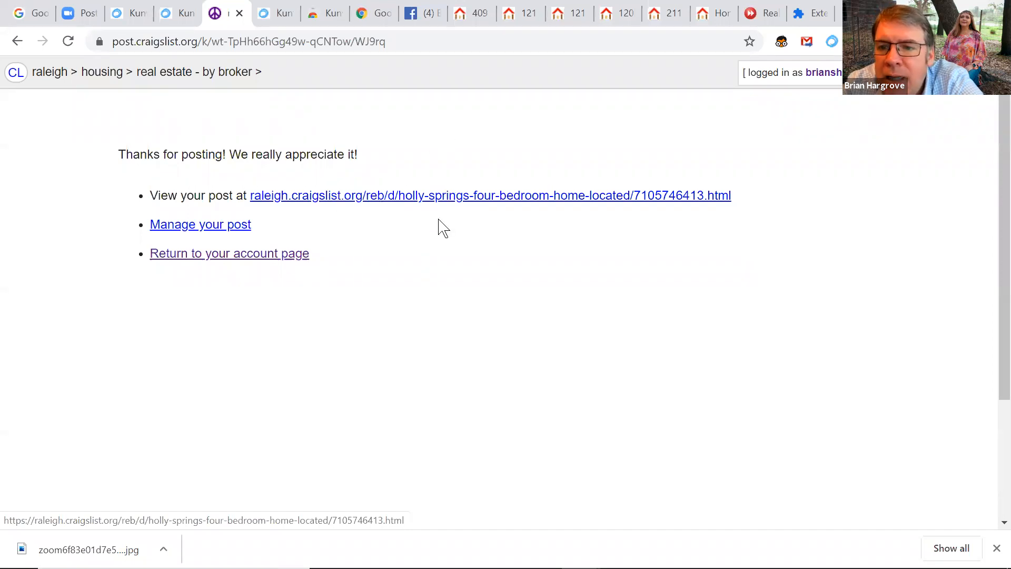
{"action": "left_click", "coordinate": [426, 204]}
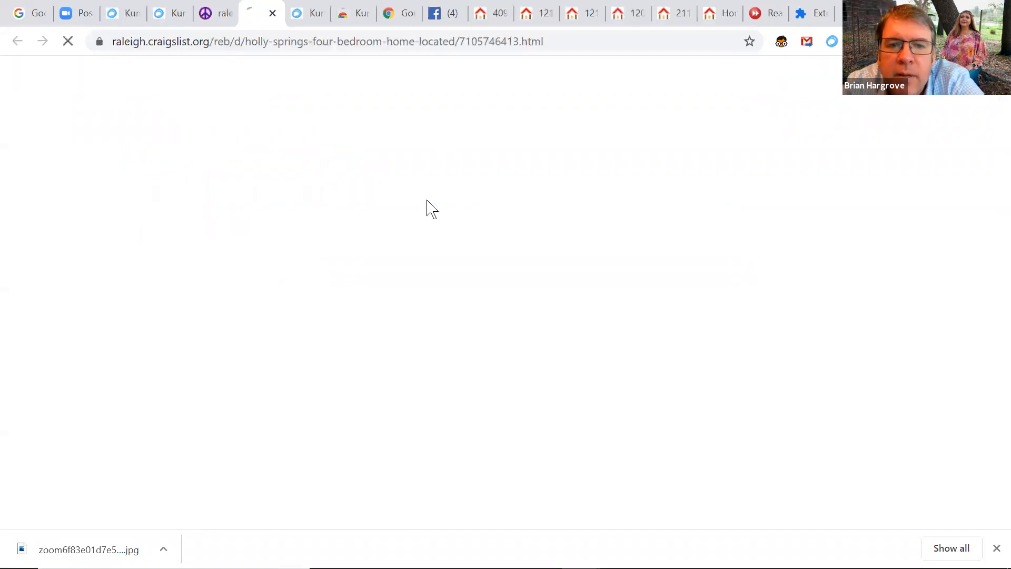